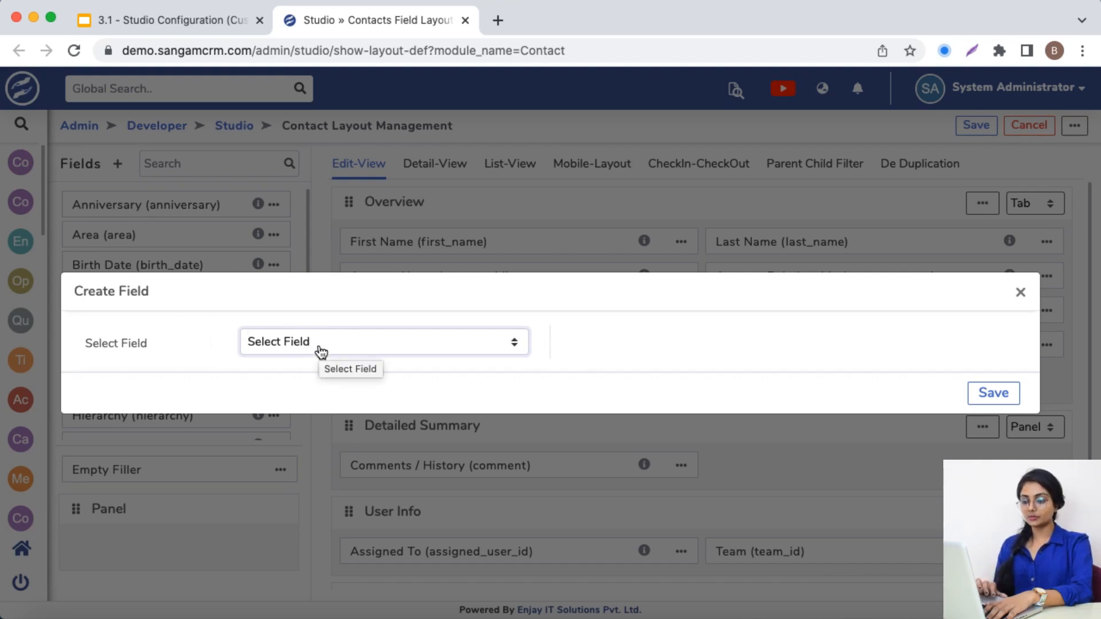
Look through the available field types and choose Text for the new Contact field
{"action": "left_click", "coordinate": [320, 351]}
{"action": "scroll", "coordinate": [337, 500], "scroll_direction": "down", "scroll_amount": 6}
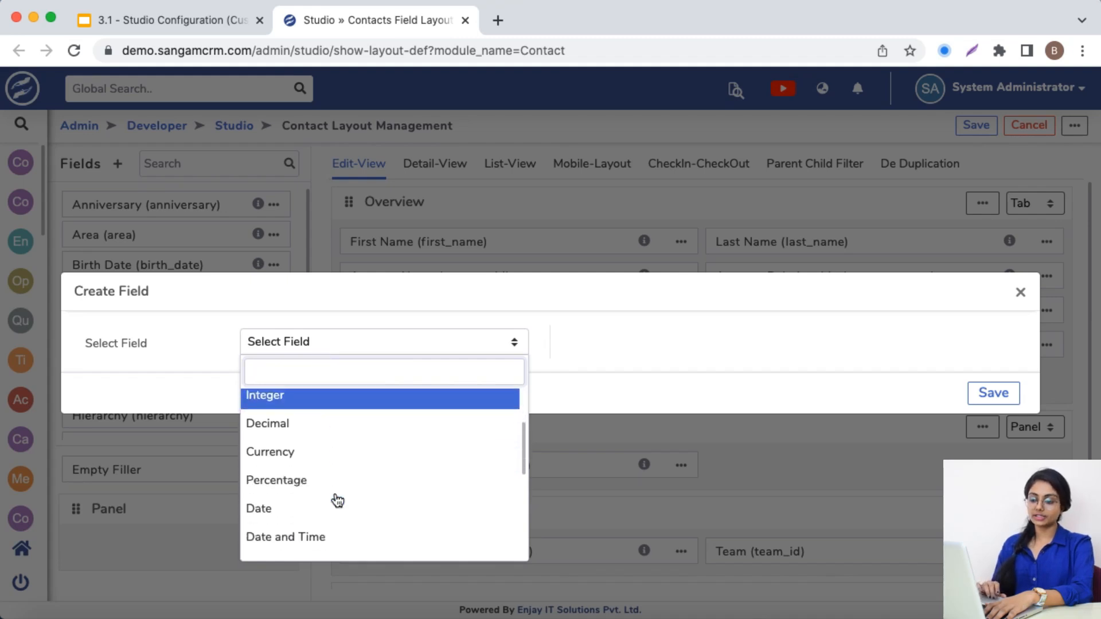
{"action": "scroll", "coordinate": [337, 500], "scroll_direction": "up", "scroll_amount": 3}
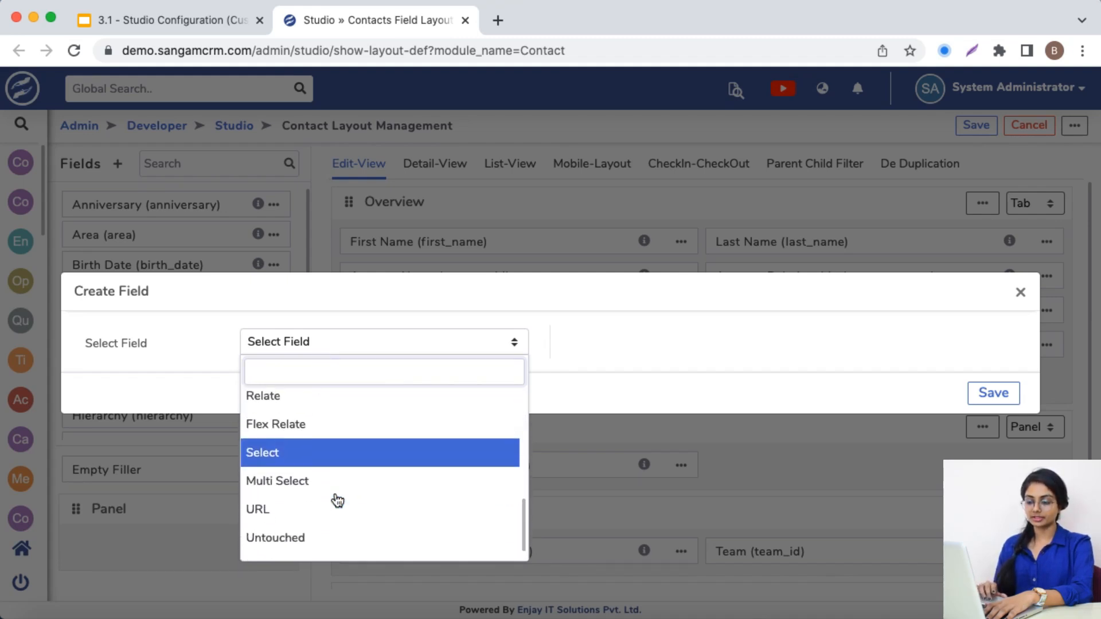
{"action": "scroll", "coordinate": [337, 500], "scroll_direction": "up", "scroll_amount": 3}
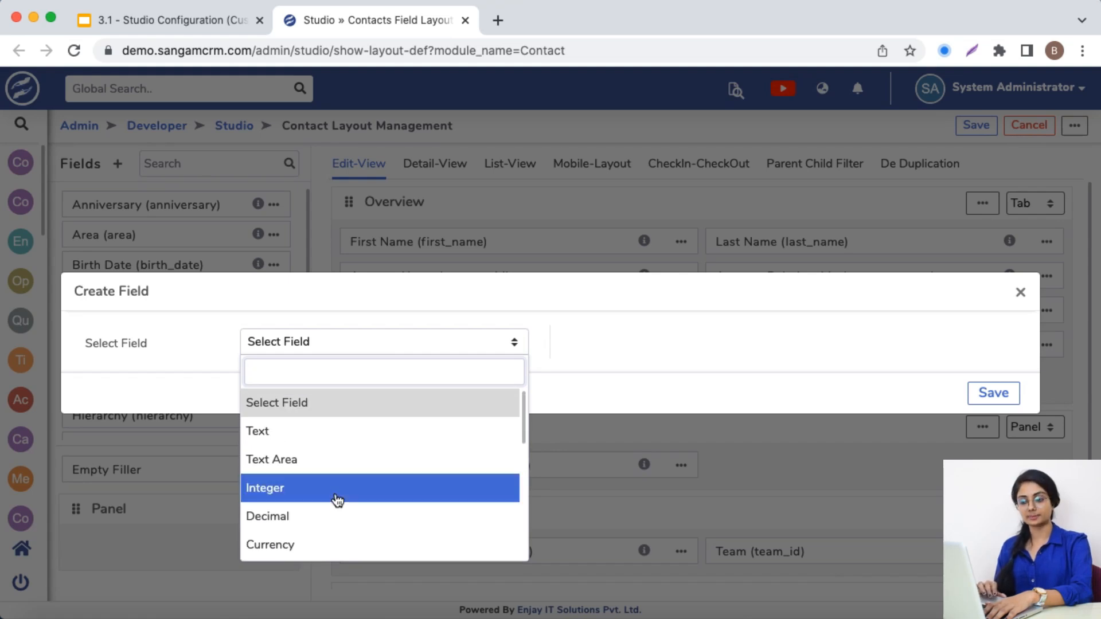
{"action": "left_click", "coordinate": [296, 442]}
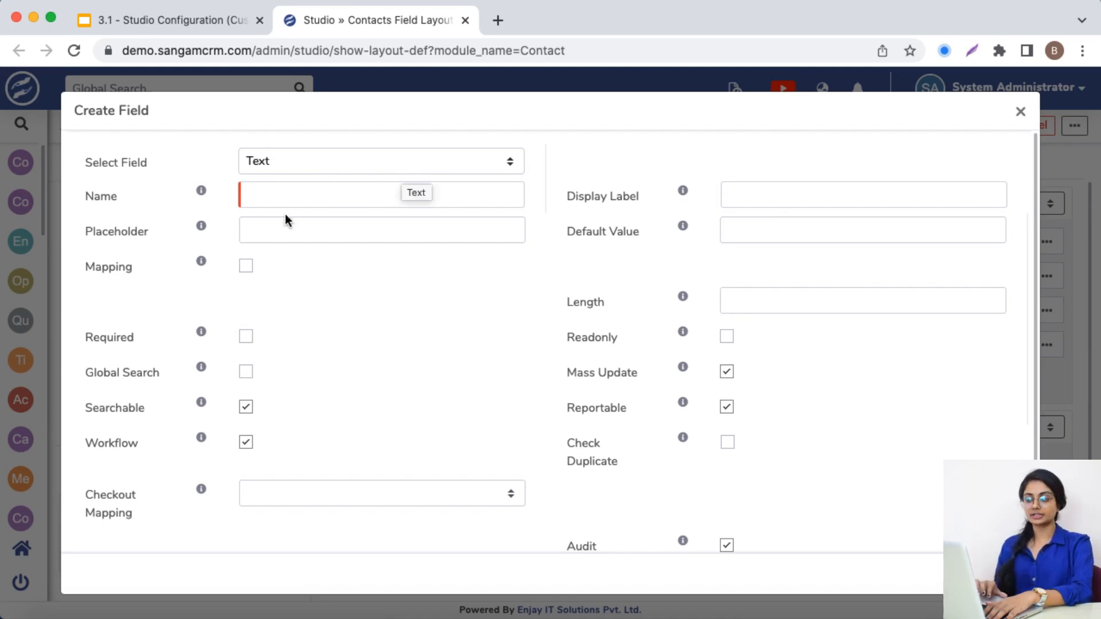
Review the Text field's settings and the help notes for Name, Display Label and Placeholder, and close the form without saving
{"action": "scroll", "coordinate": [568, 424], "scroll_direction": "down", "scroll_amount": 1}
{"action": "scroll", "coordinate": [567, 431], "scroll_direction": "down", "scroll_amount": 2}
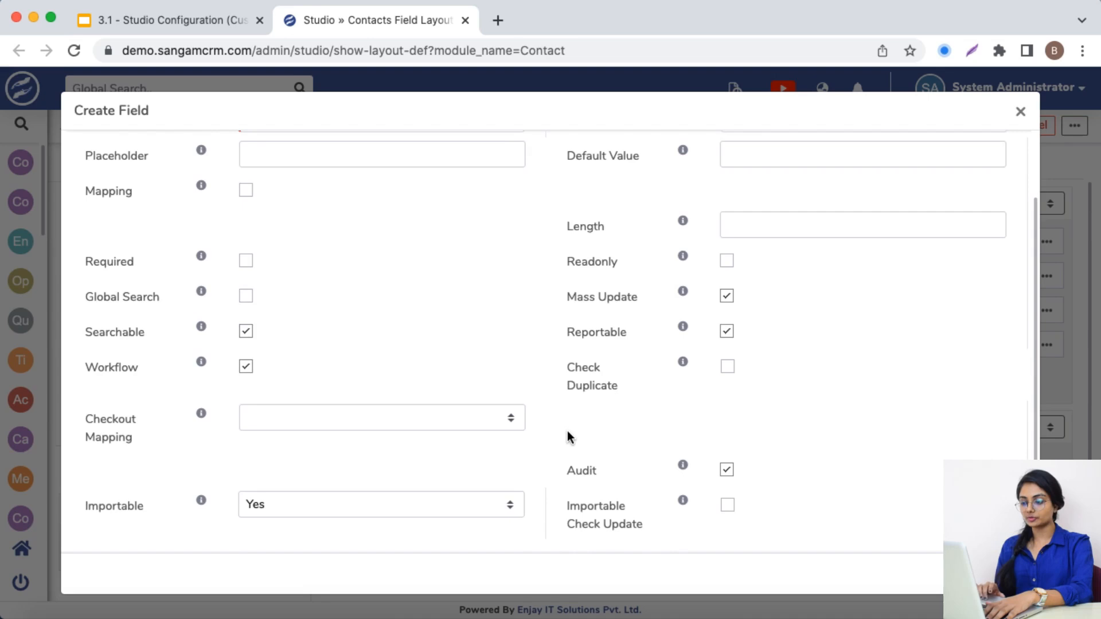
{"action": "scroll", "coordinate": [567, 432], "scroll_direction": "up", "scroll_amount": 3}
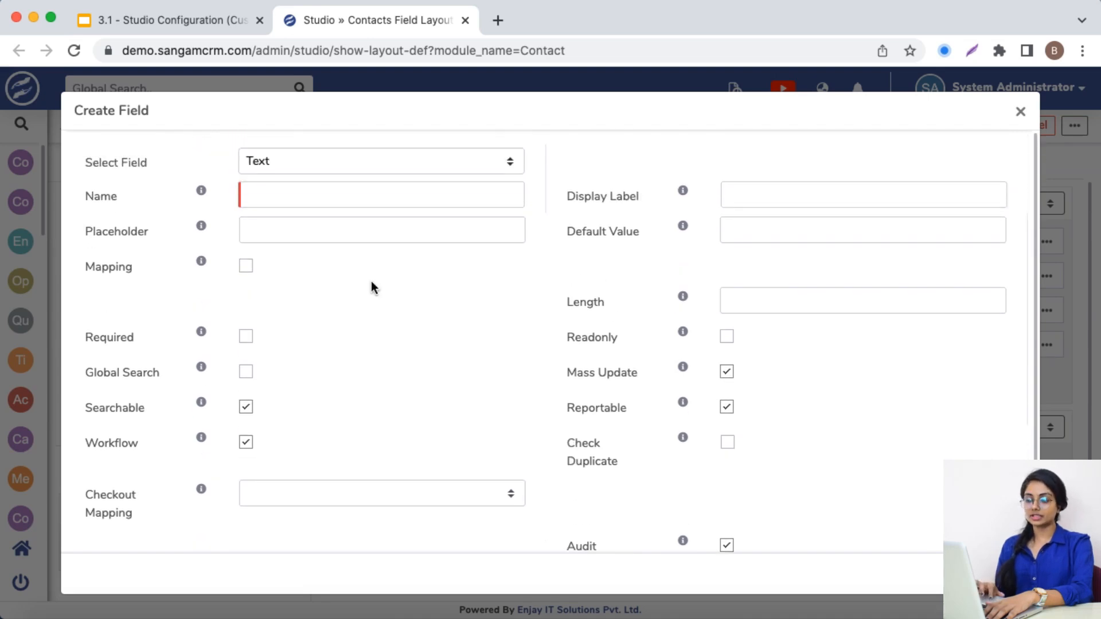
{"action": "mouse_move", "coordinate": [205, 200]}
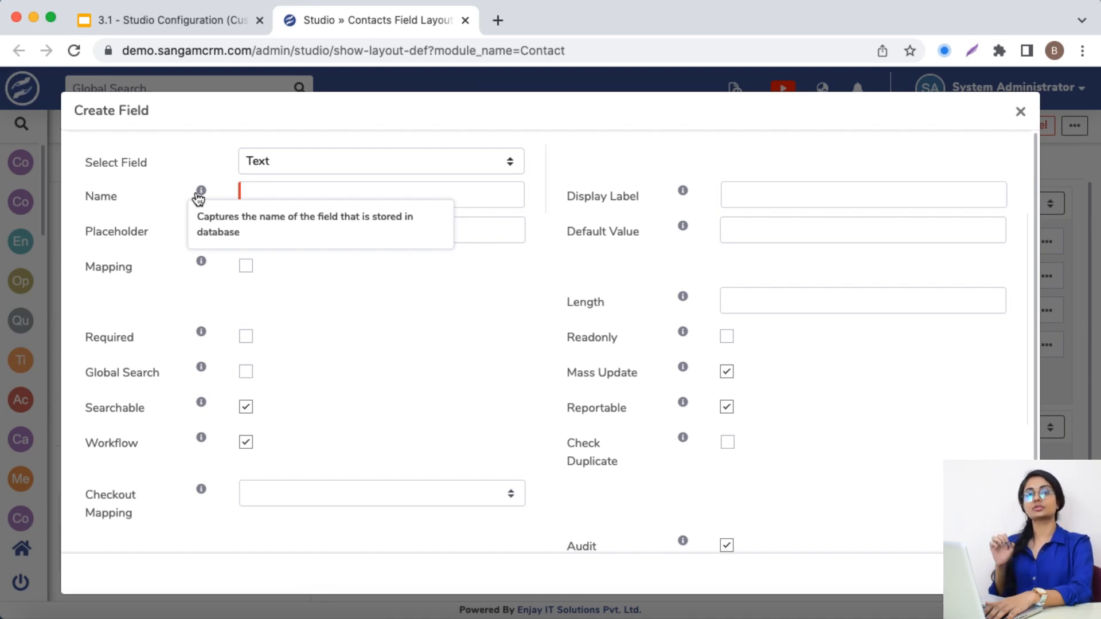
{"action": "mouse_move", "coordinate": [682, 198]}
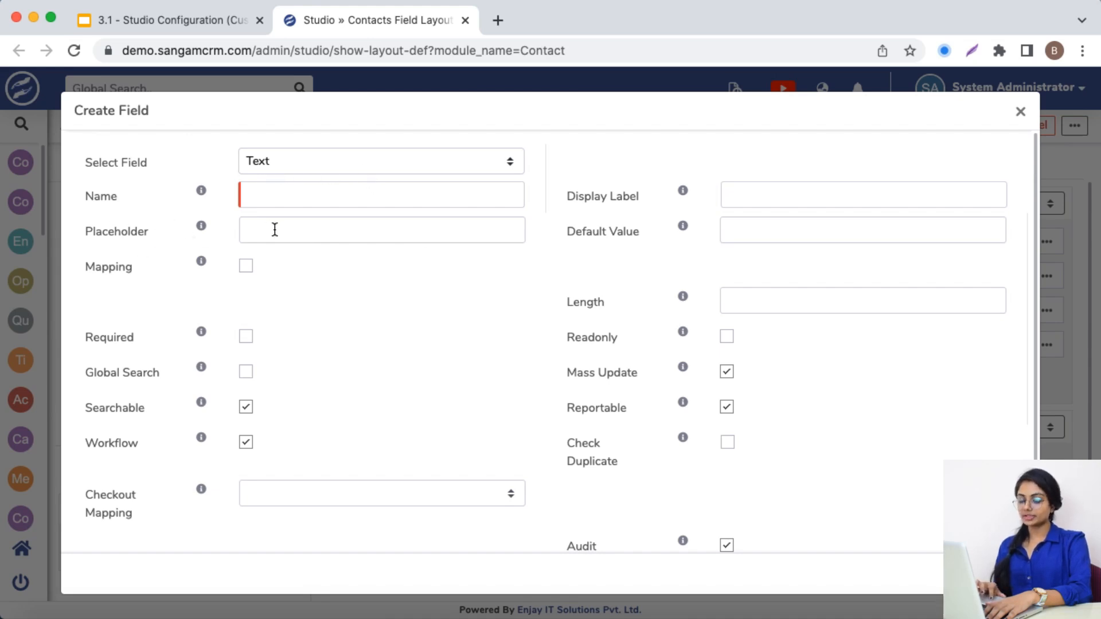
{"action": "mouse_move", "coordinate": [200, 230]}
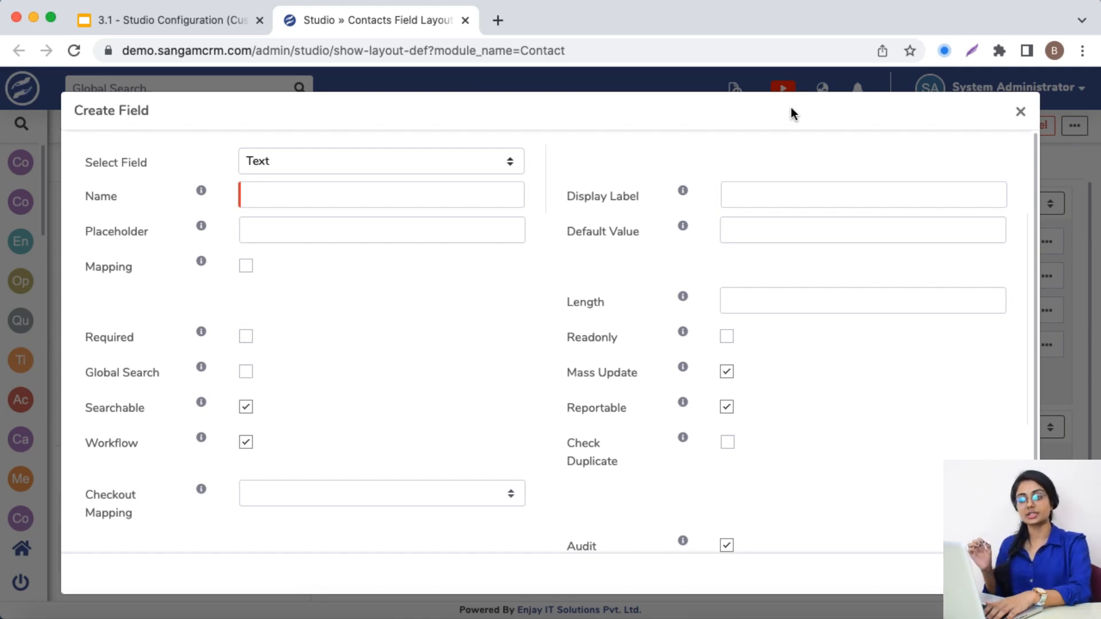
{"action": "left_click", "coordinate": [1022, 113]}
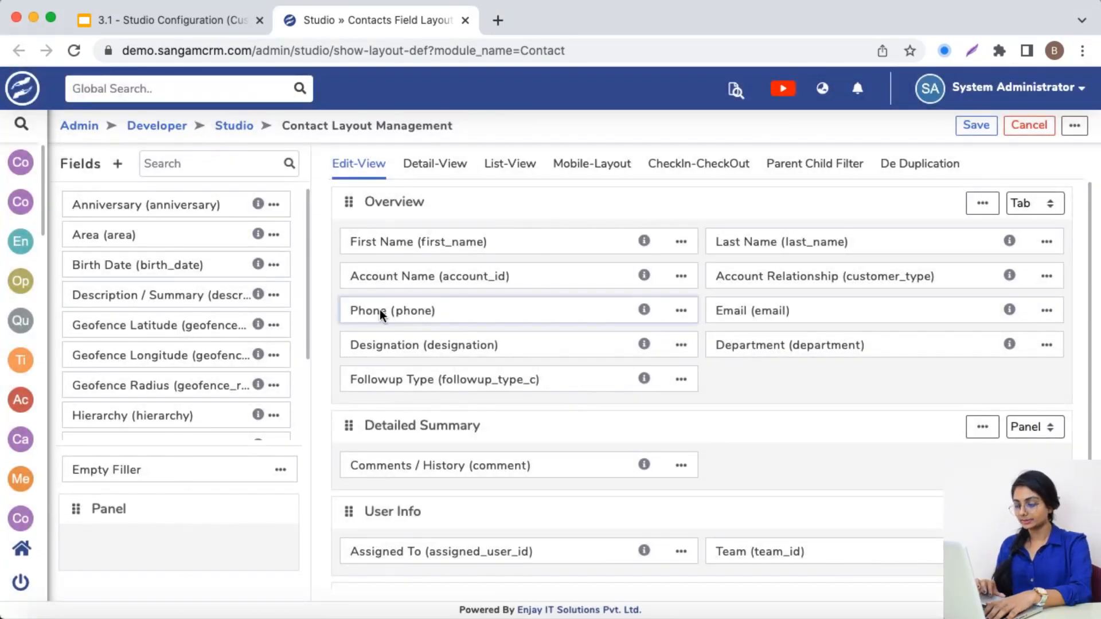
Open the company creation form in a new browser tab and examine the placeholder in its Website field
{"action": "mouse_move", "coordinate": [78, 152]}
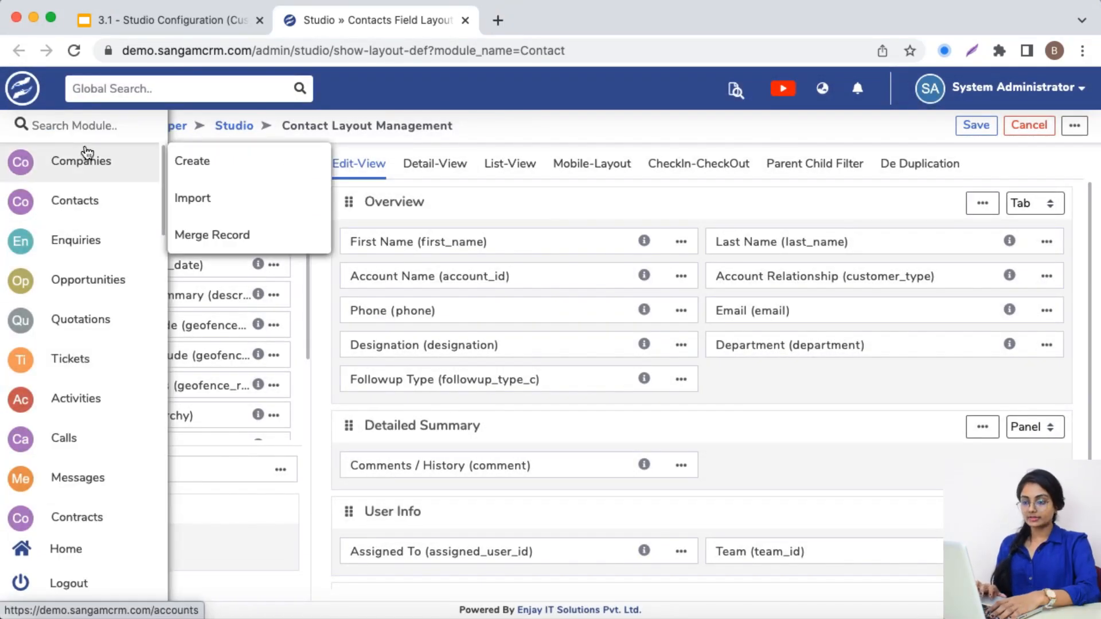
{"action": "right_click", "coordinate": [214, 161]}
{"action": "left_click", "coordinate": [236, 168]}
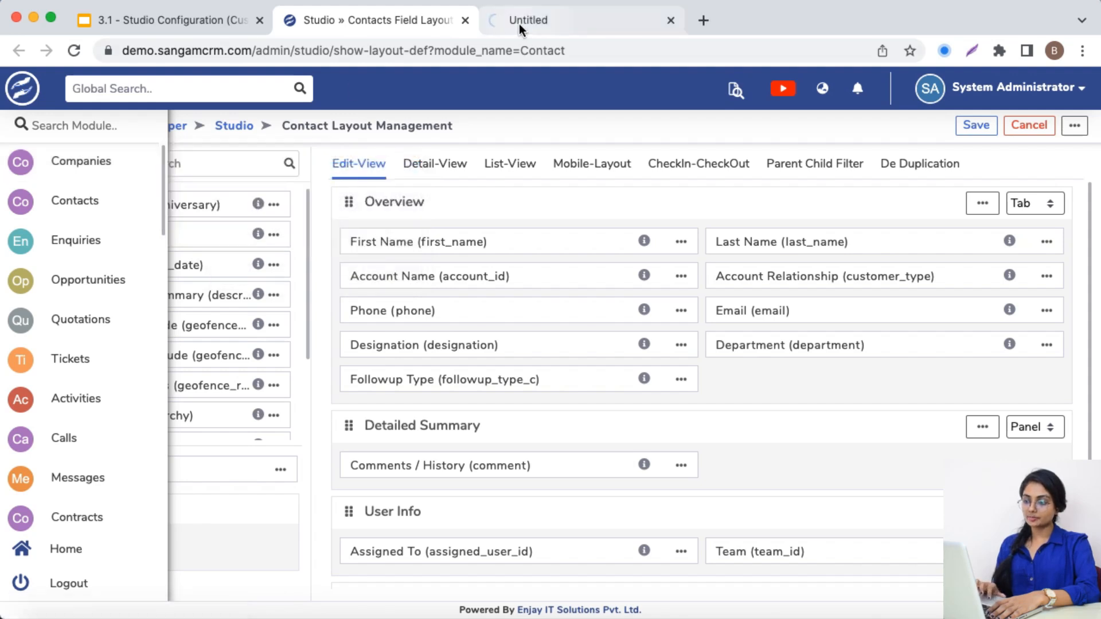
{"action": "left_click", "coordinate": [519, 23]}
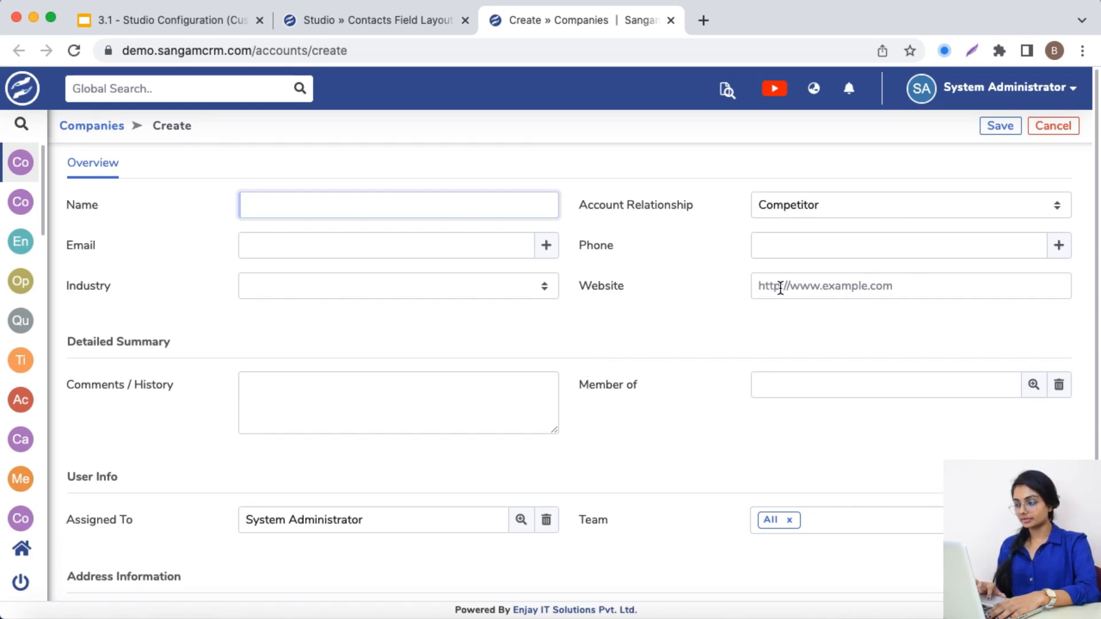
{"action": "left_click", "coordinate": [904, 285]}
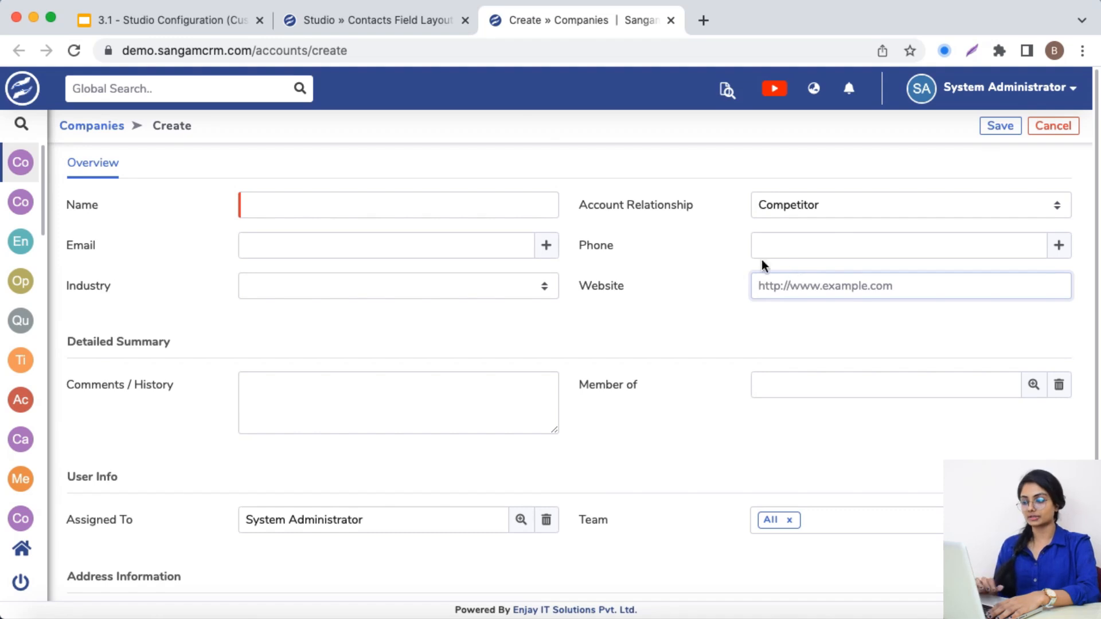
Leave the Contact layout and return to the Studio module list
{"action": "left_click", "coordinate": [388, 26]}
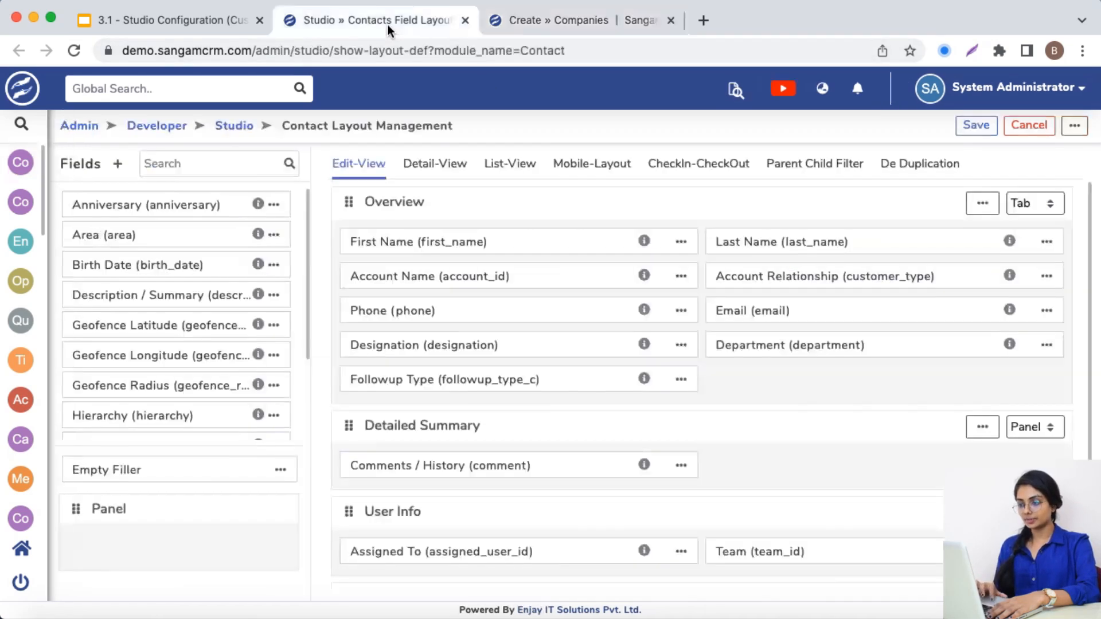
{"action": "left_click", "coordinate": [535, 23]}
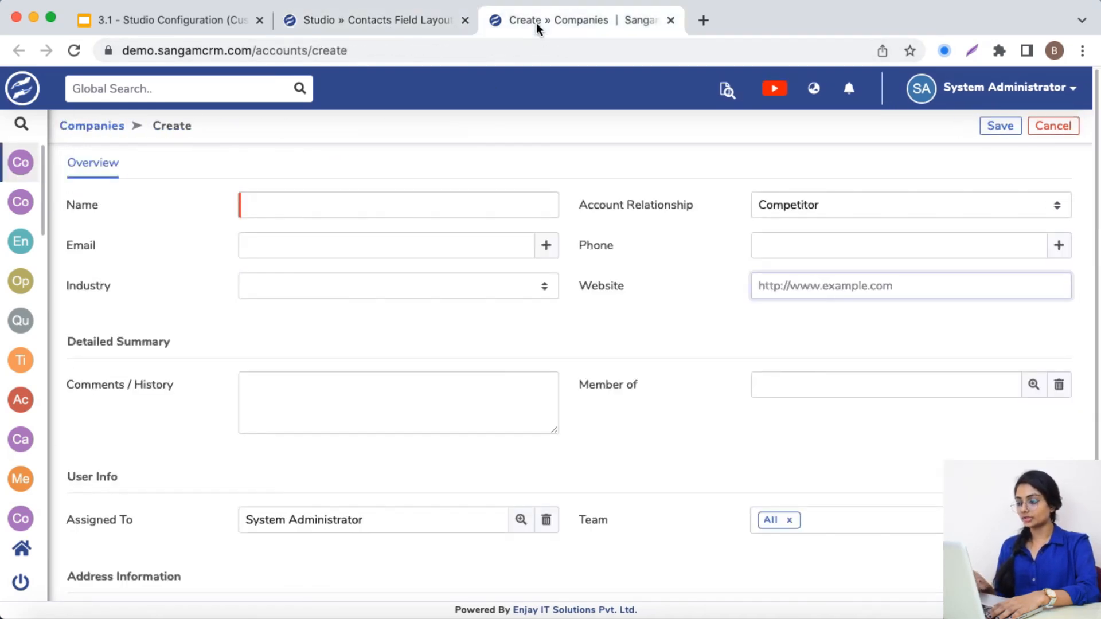
{"action": "left_click", "coordinate": [390, 19]}
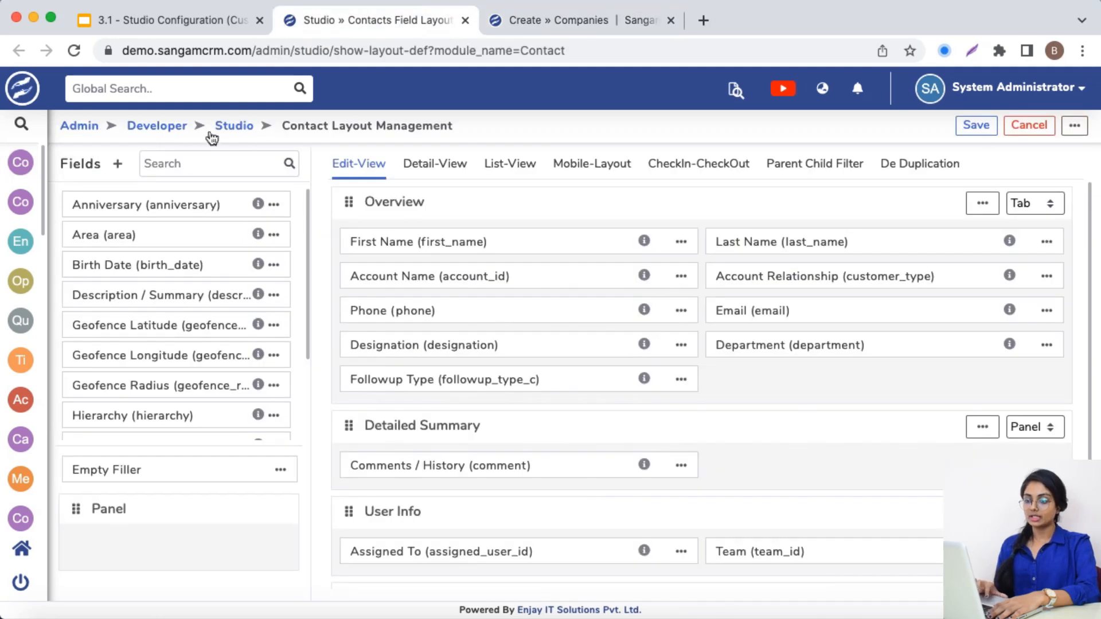
{"action": "left_click", "coordinate": [238, 130]}
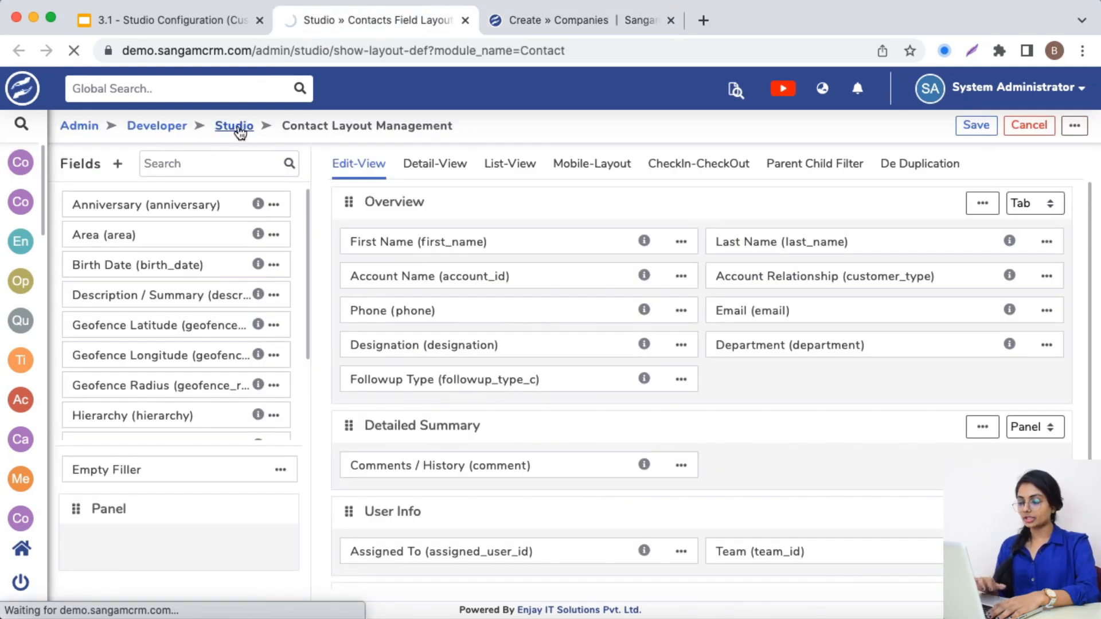
{"action": "left_click", "coordinate": [519, 21]}
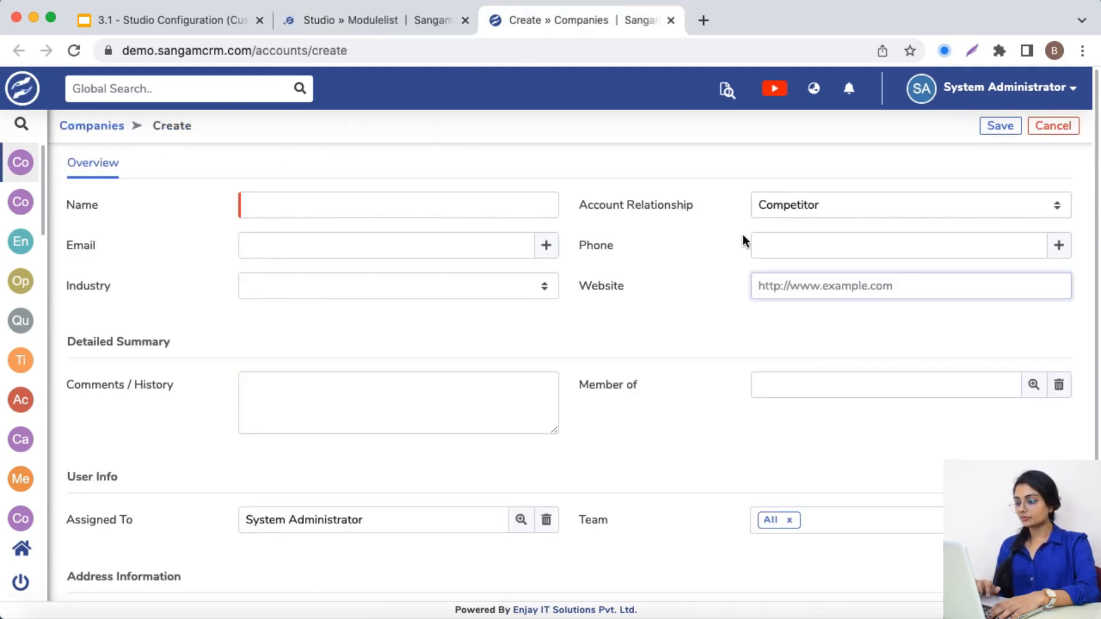
{"action": "left_click", "coordinate": [344, 23]}
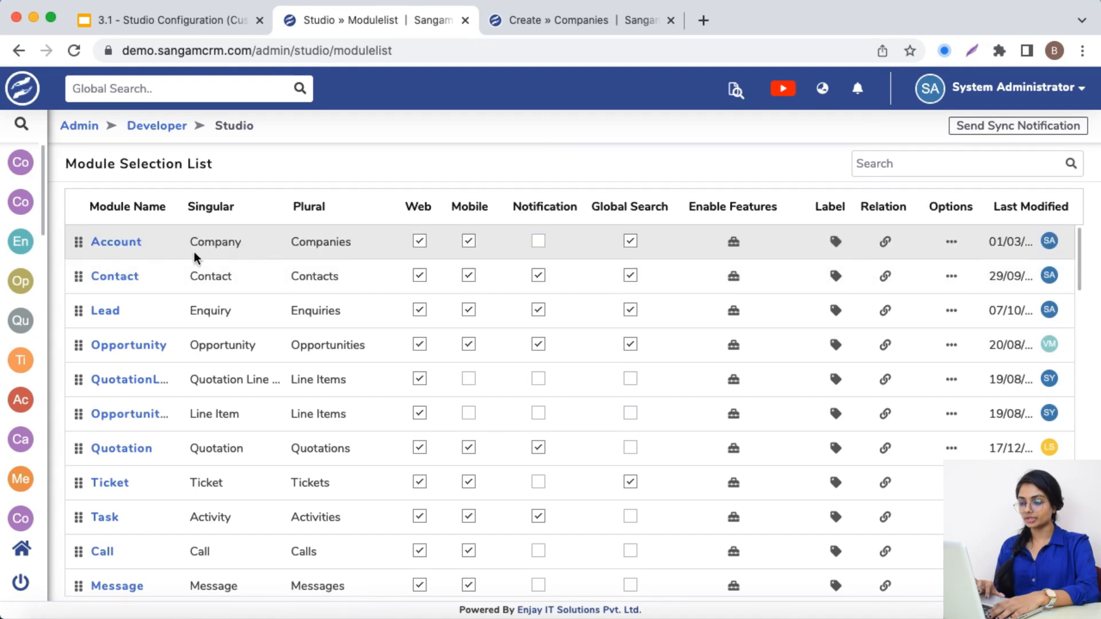
Open the Account module's layout and the properties of the Website field in its detail view
{"action": "left_click", "coordinate": [100, 243]}
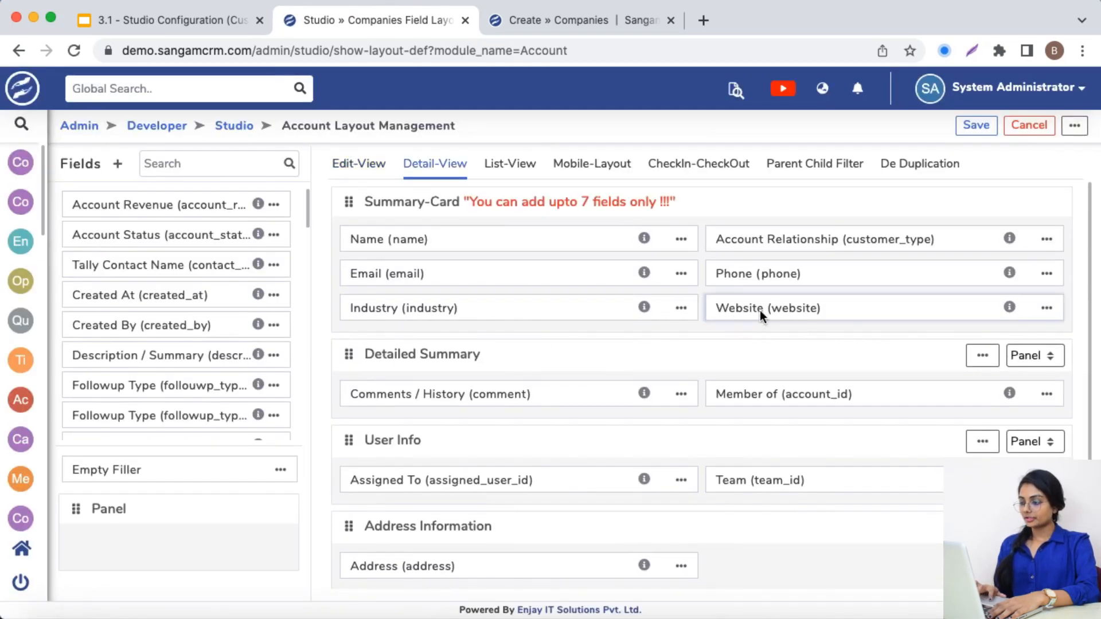
{"action": "left_click", "coordinate": [1047, 309]}
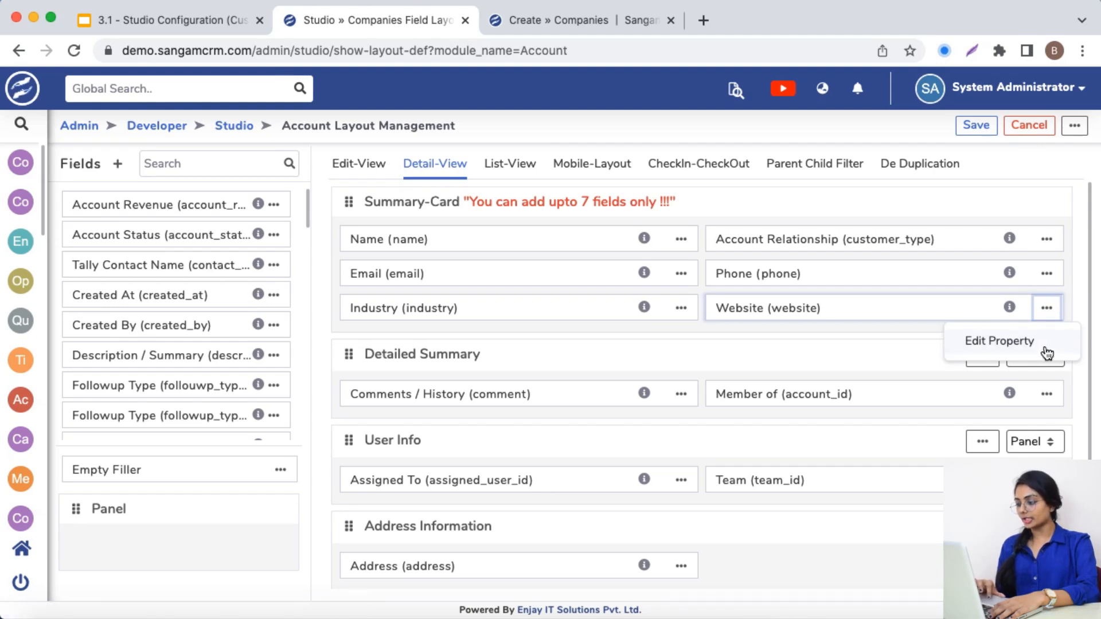
{"action": "left_click", "coordinate": [1014, 341]}
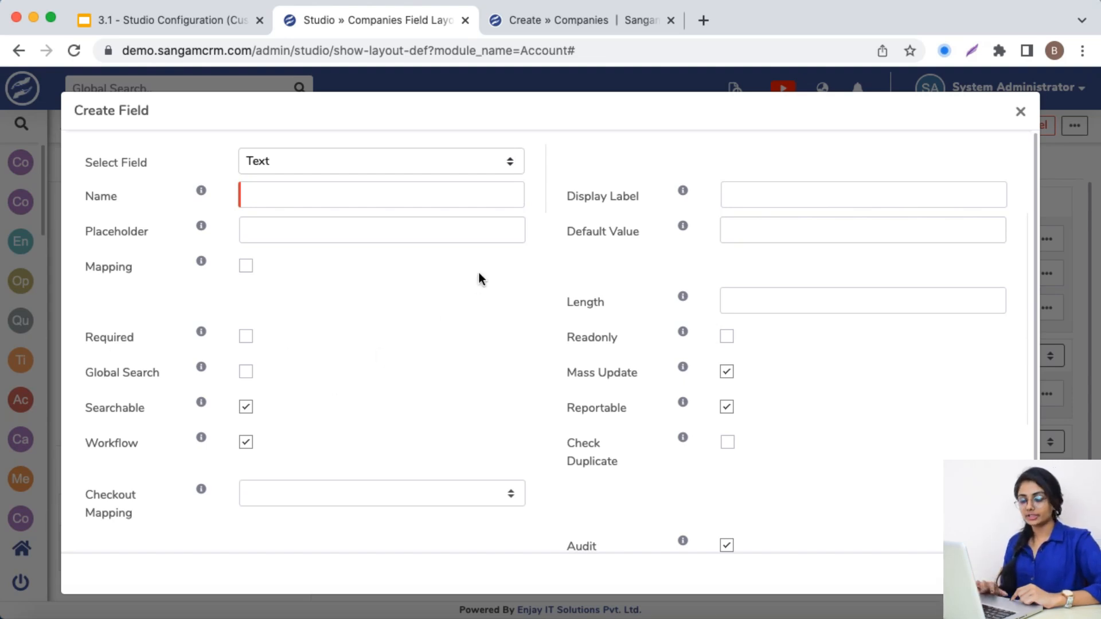
Look through the field types available for the new Account field, keeping Text as the type
{"action": "left_click", "coordinate": [374, 162]}
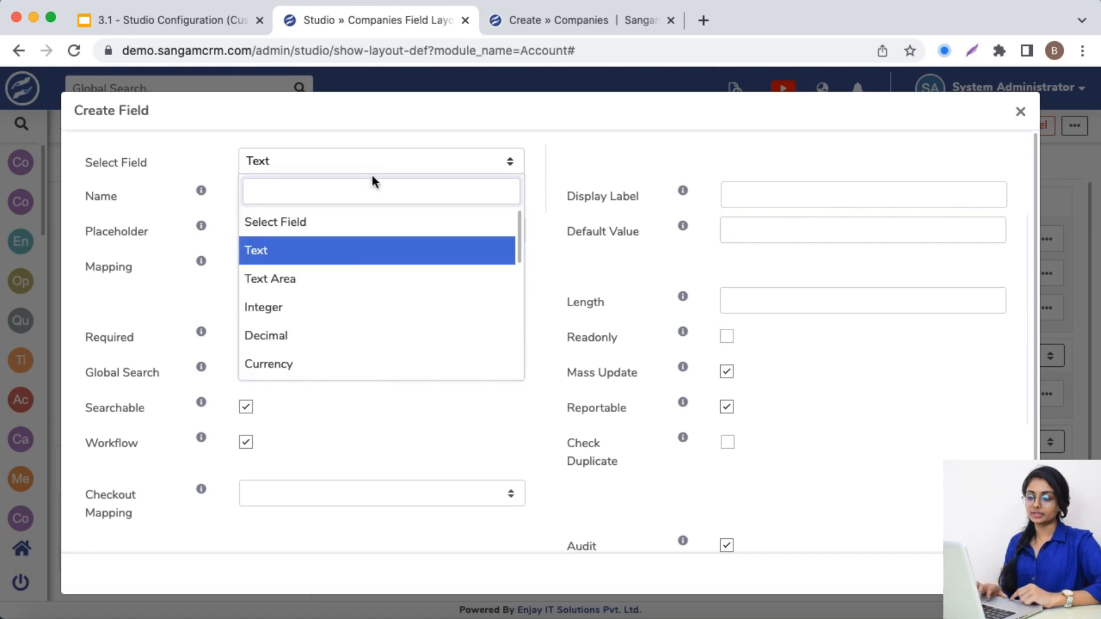
{"action": "scroll", "coordinate": [361, 300], "scroll_direction": "down", "scroll_amount": 2}
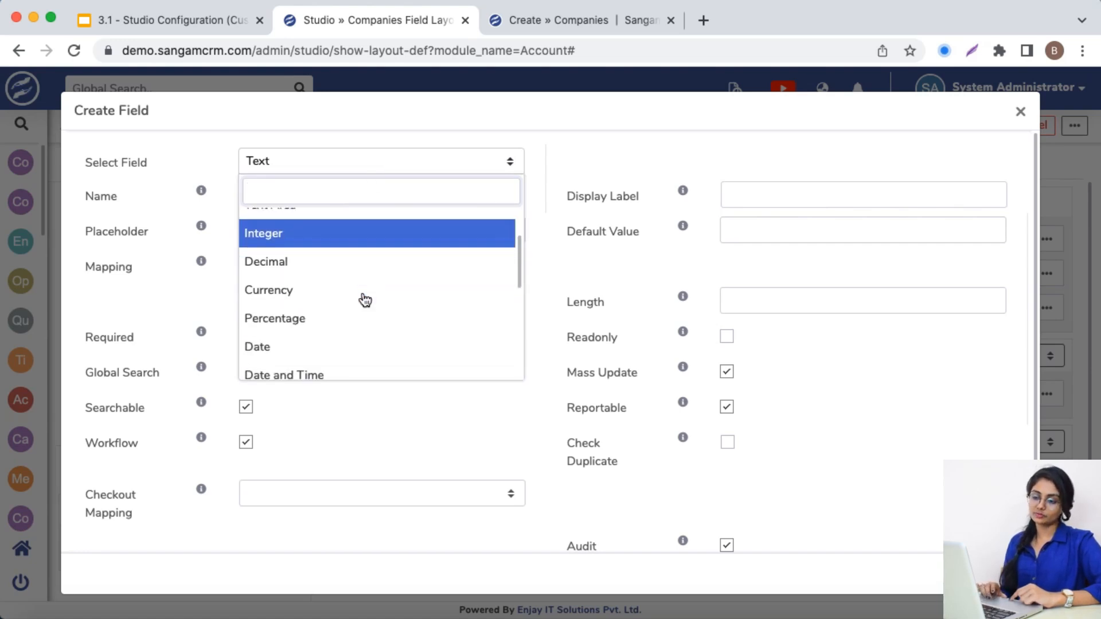
{"action": "left_click", "coordinate": [585, 302]}
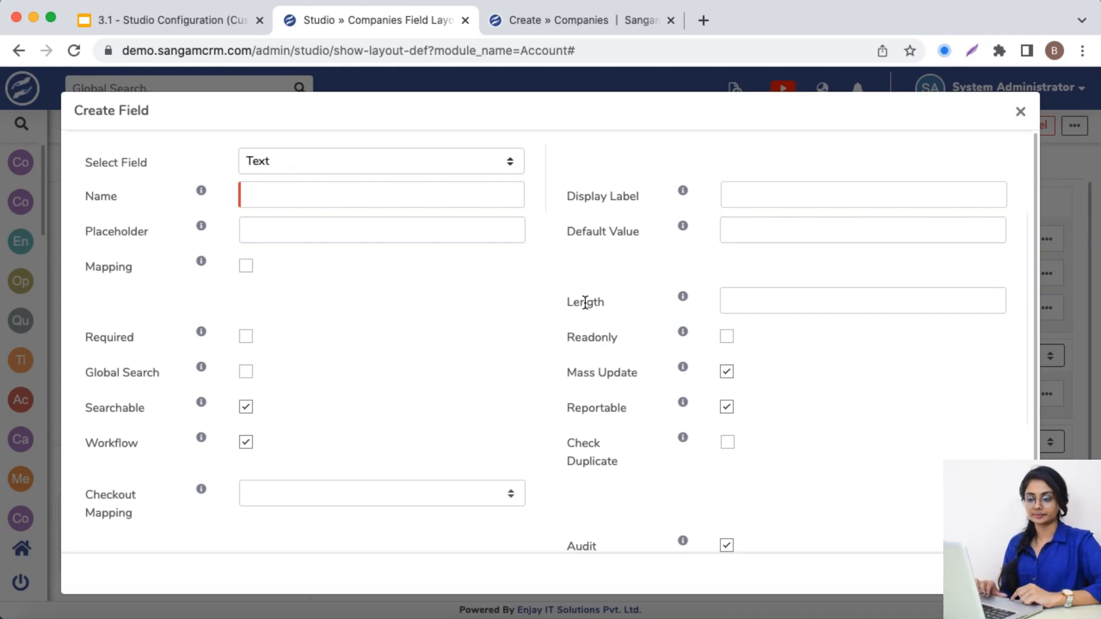
Enable Mapping for the new text field and set Map From Module to Companies (account_id)
{"action": "left_click", "coordinate": [246, 267]}
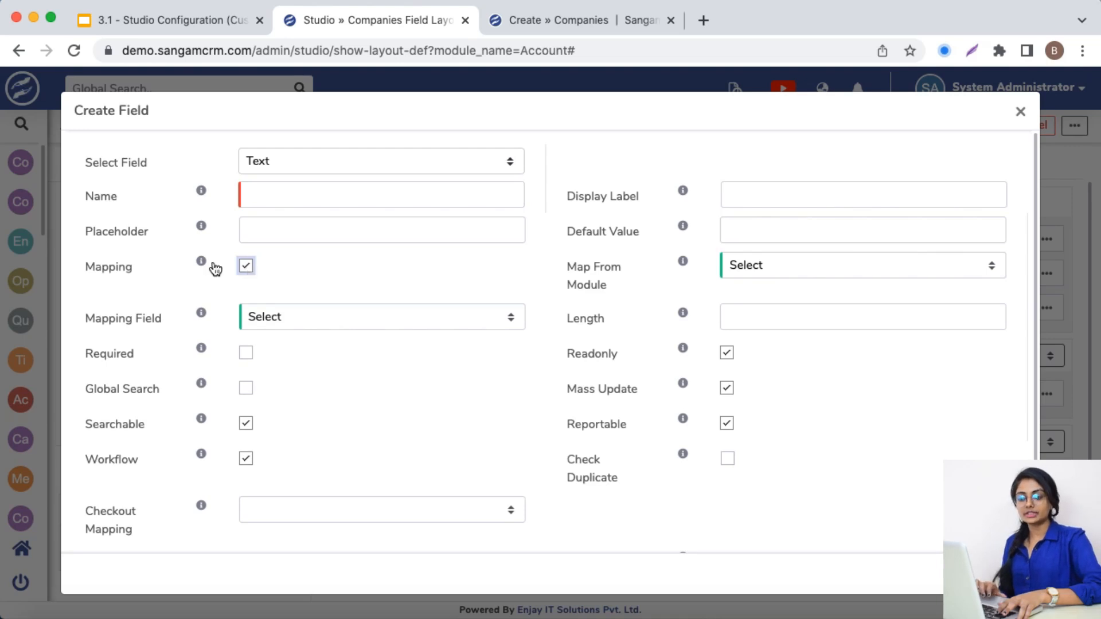
{"action": "mouse_move", "coordinate": [202, 266]}
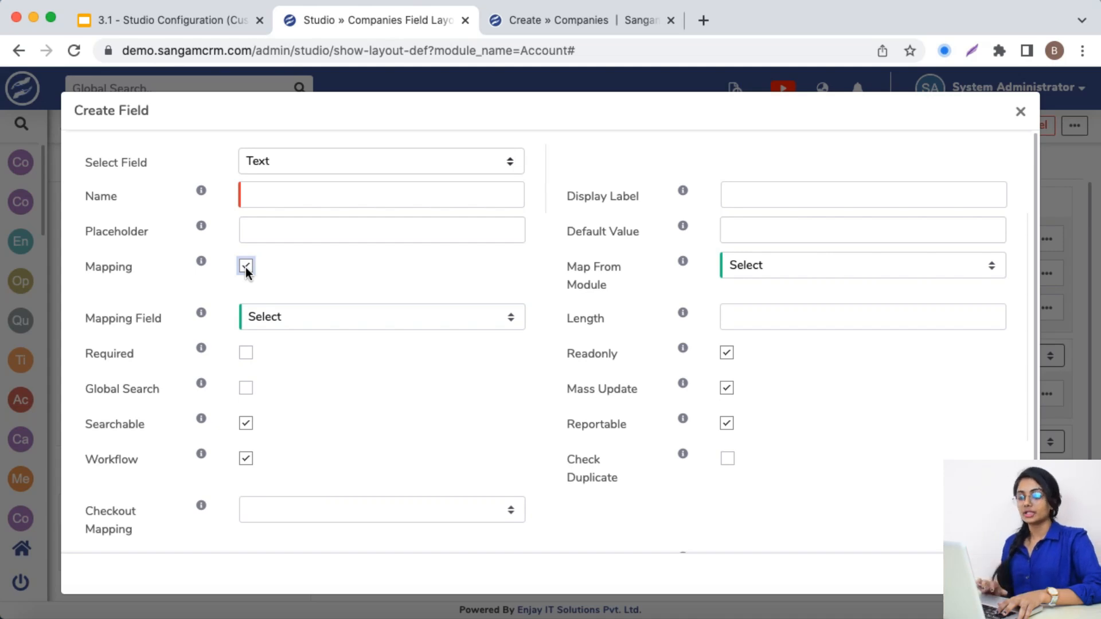
{"action": "double_click", "coordinate": [574, 274]}
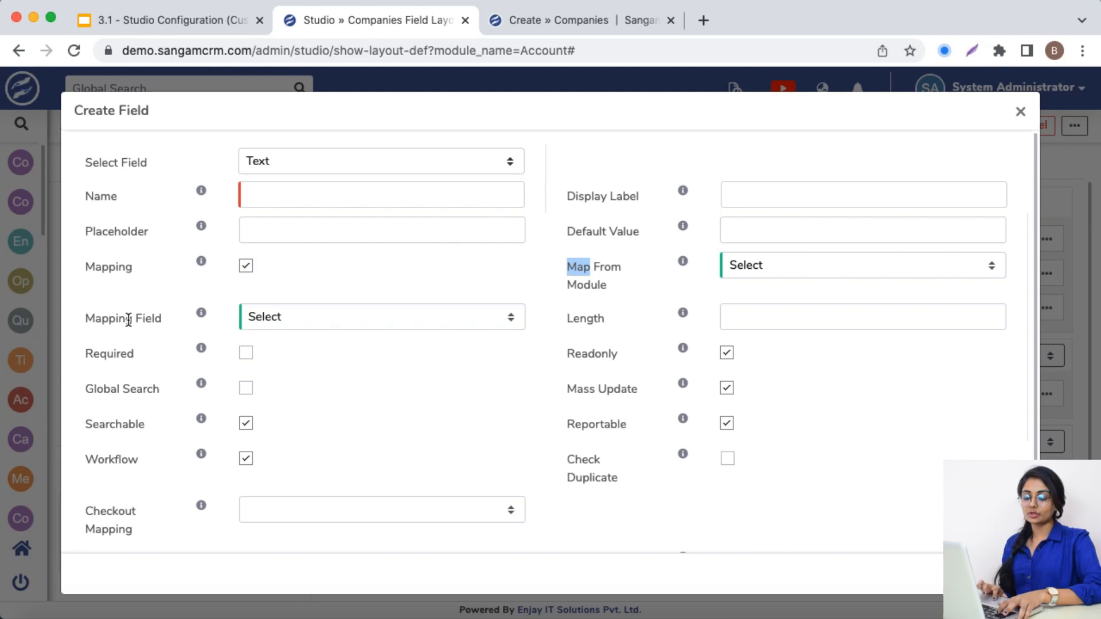
{"action": "left_click", "coordinate": [599, 283]}
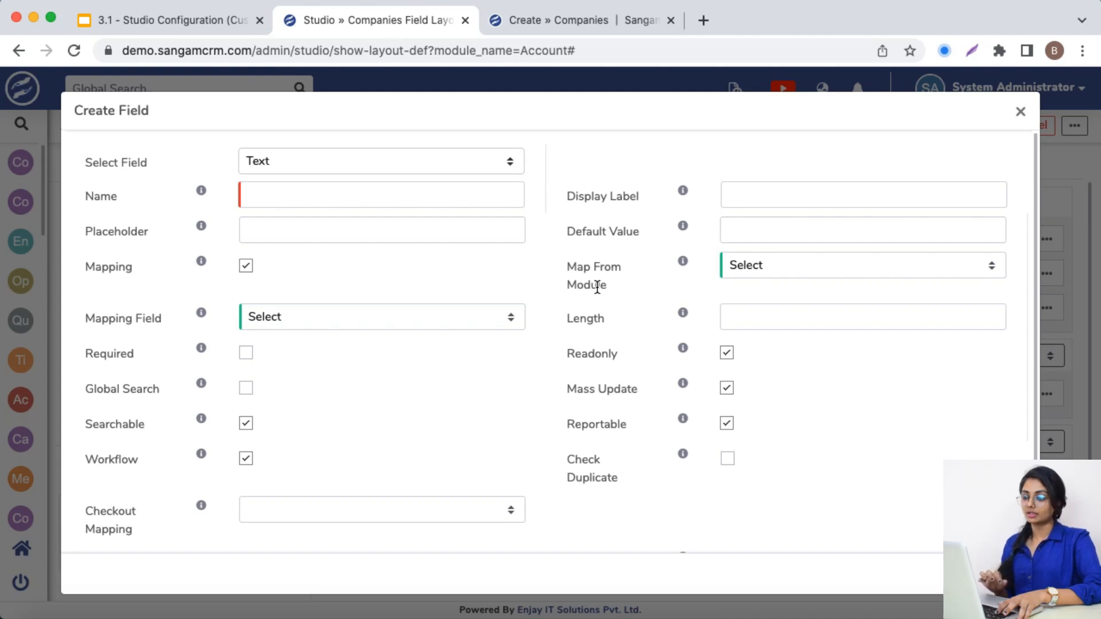
{"action": "left_click", "coordinate": [799, 270]}
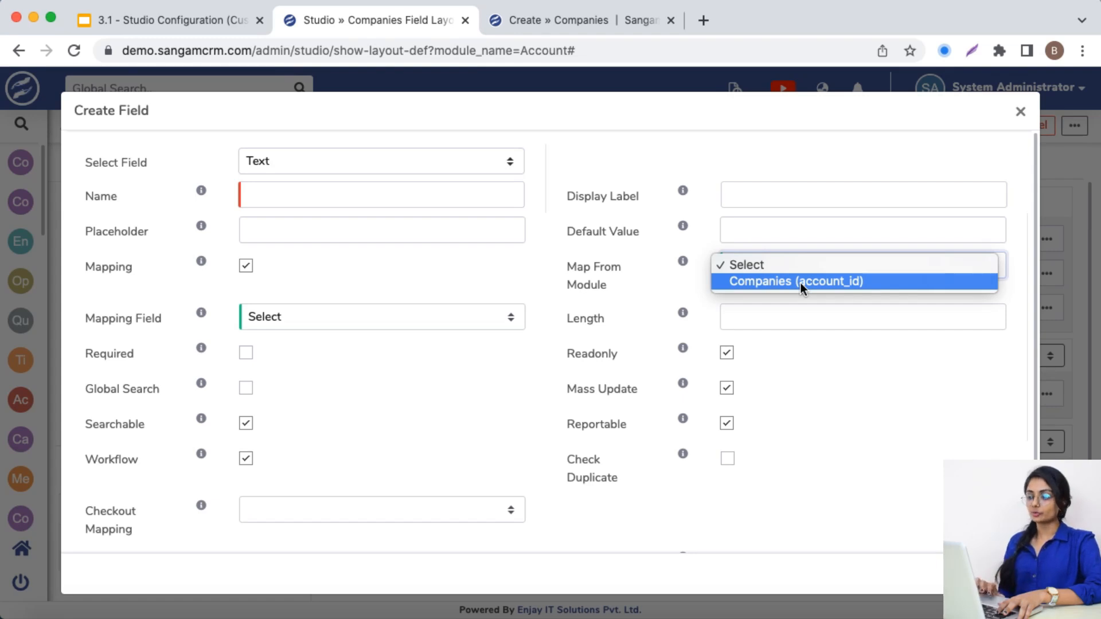
{"action": "left_click", "coordinate": [801, 283]}
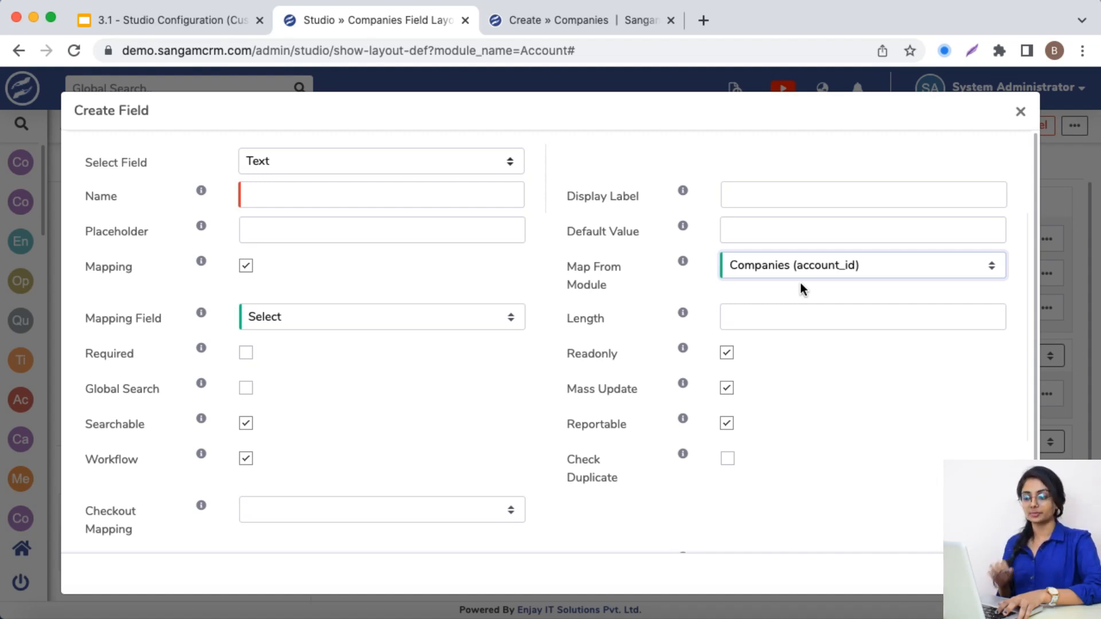
Set the new field's Mapping Field to PAN No
{"action": "left_click", "coordinate": [476, 325]}
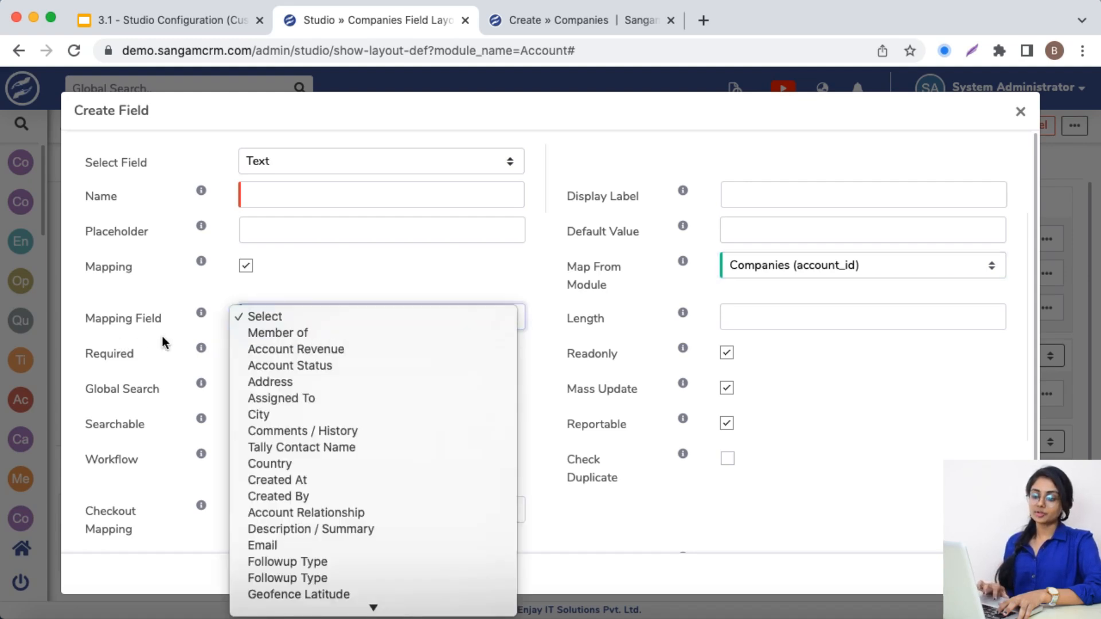
{"action": "scroll", "coordinate": [277, 495], "scroll_direction": "down", "scroll_amount": 10}
{"action": "scroll", "coordinate": [277, 495], "scroll_direction": "down", "scroll_amount": 4}
{"action": "scroll", "coordinate": [278, 494], "scroll_direction": "up", "scroll_amount": 10}
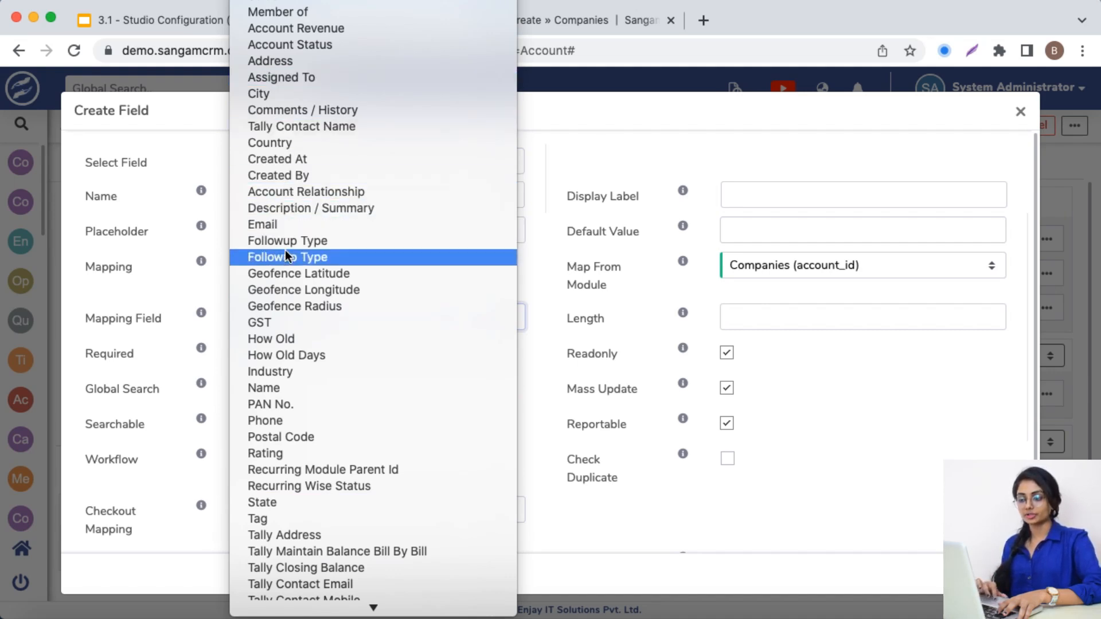
{"action": "left_click", "coordinate": [294, 410]}
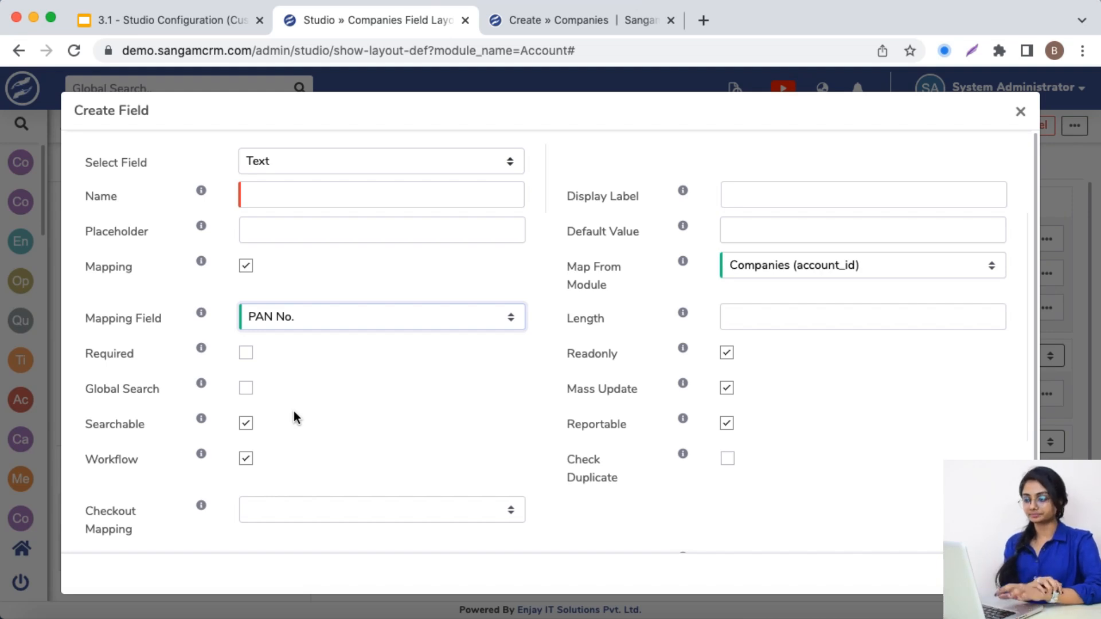
Review the Length and Mass Update settings of the new text field
{"action": "left_click_drag", "start_coordinate": [607, 319], "coordinate": [562, 304]}
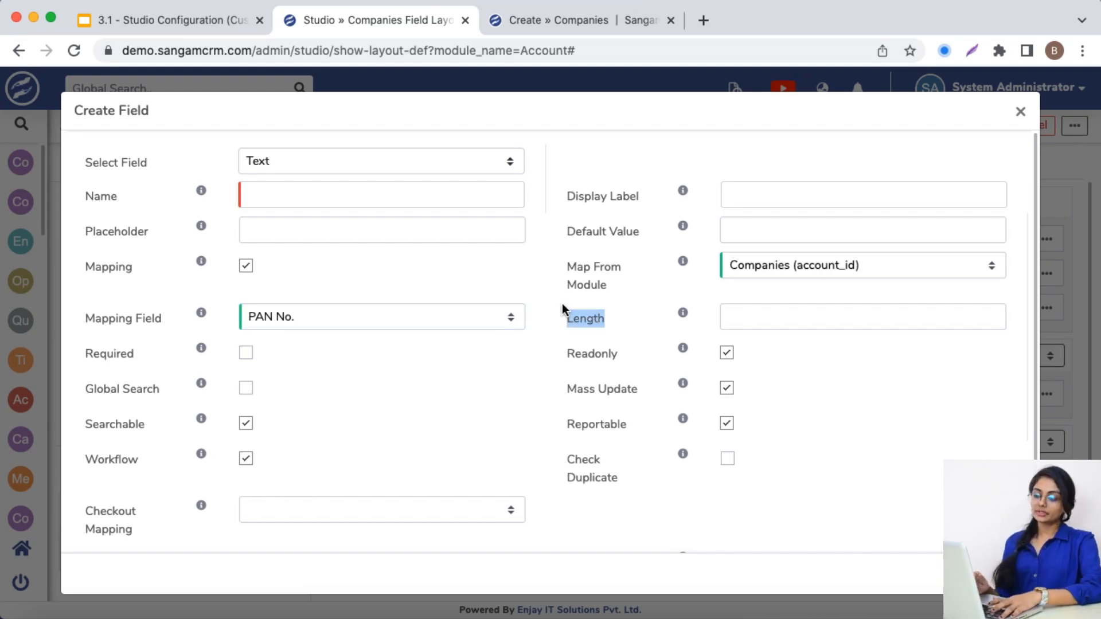
{"action": "left_click", "coordinate": [622, 399]}
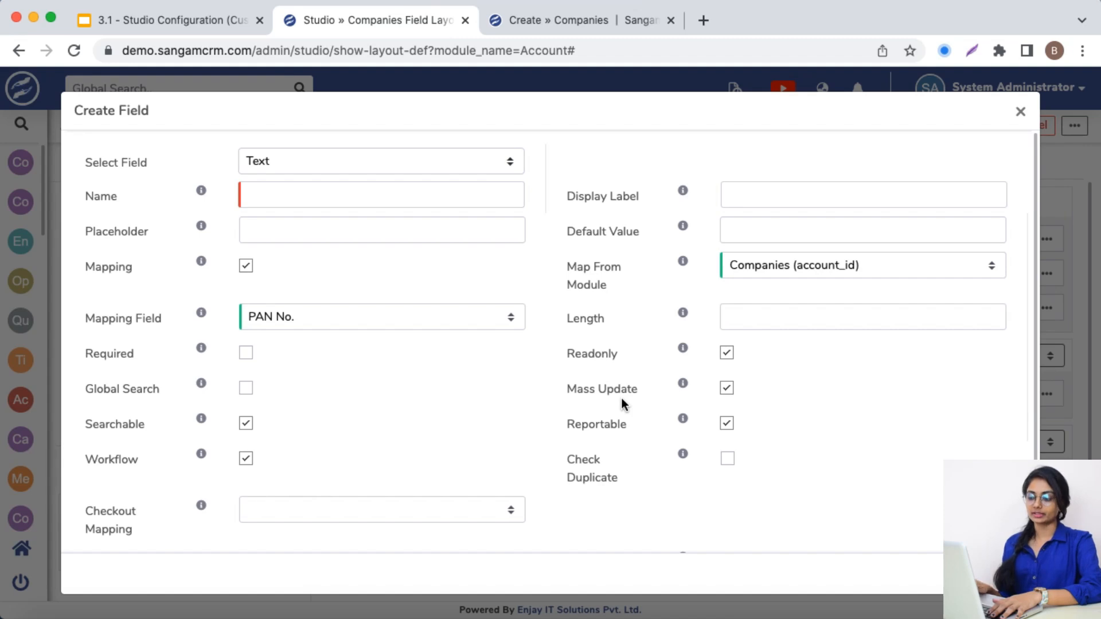
{"action": "double_click", "coordinate": [581, 389]}
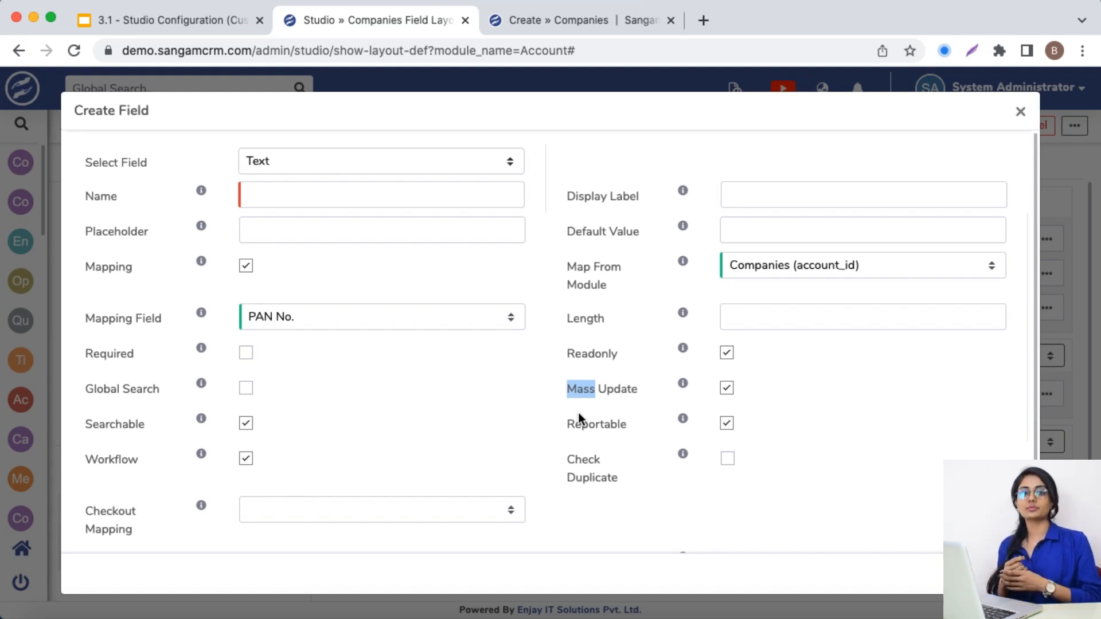
{"action": "left_click", "coordinate": [726, 391]}
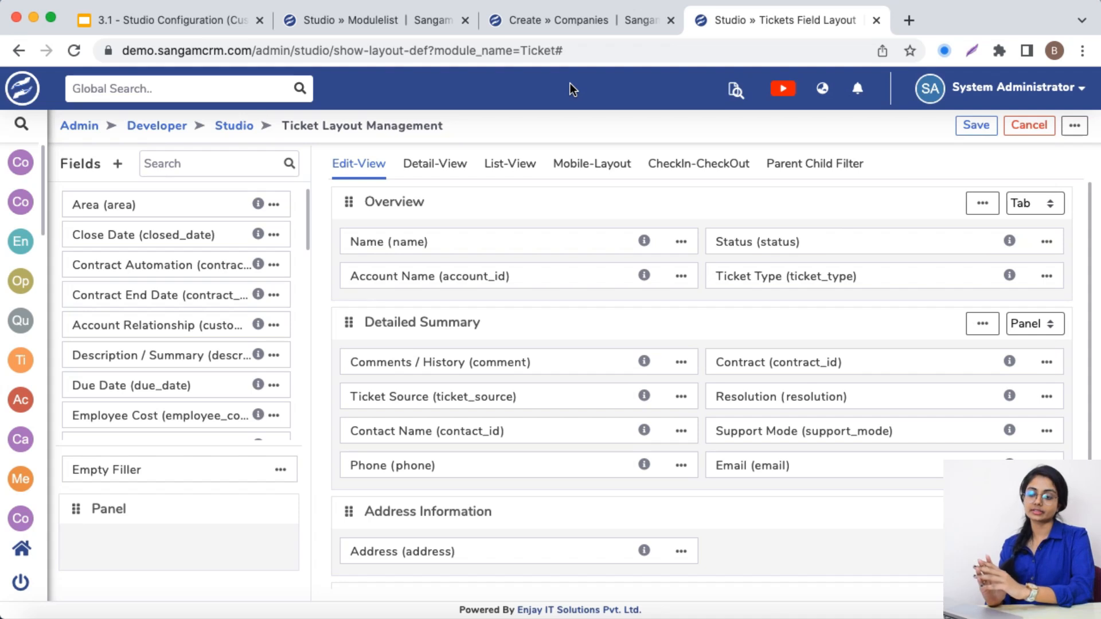
Open the properties of the Phone field in the Ticket layout's edit view to check its mapping
{"action": "left_click", "coordinate": [685, 468]}
{"action": "left_click", "coordinate": [729, 496]}
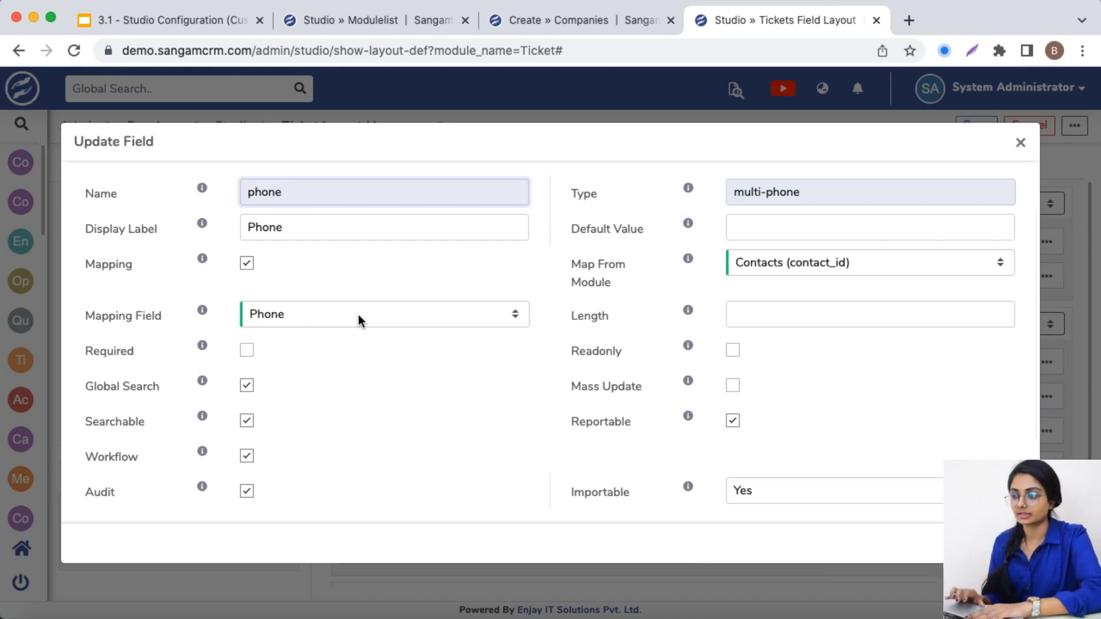
Open a blank form for creating a new ticket
{"action": "left_click", "coordinate": [522, 22]}
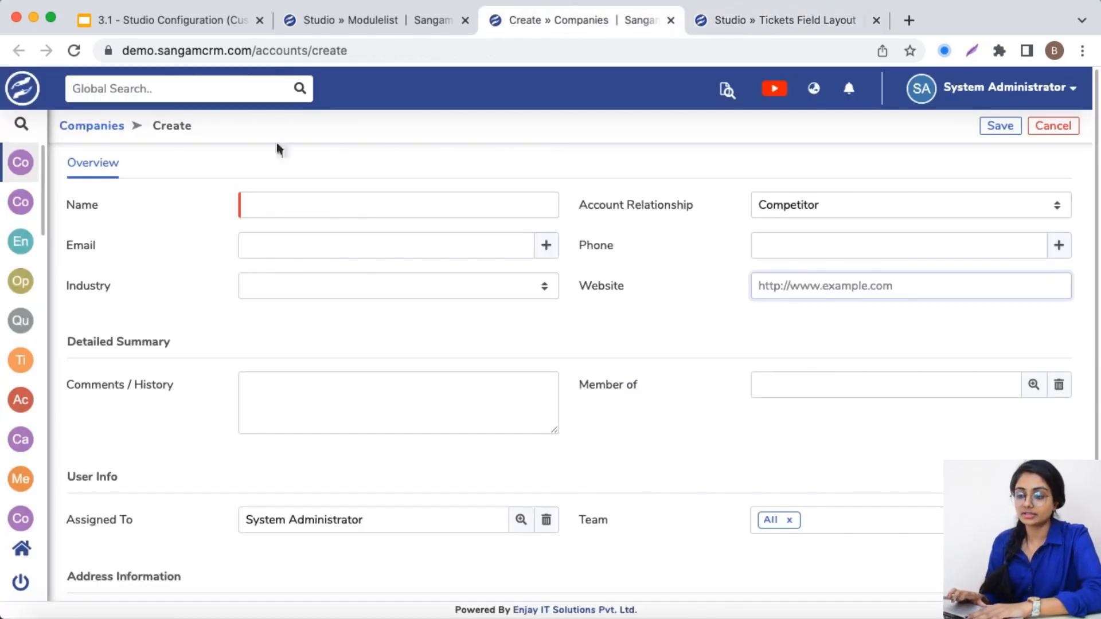
{"action": "mouse_move", "coordinate": [17, 366]}
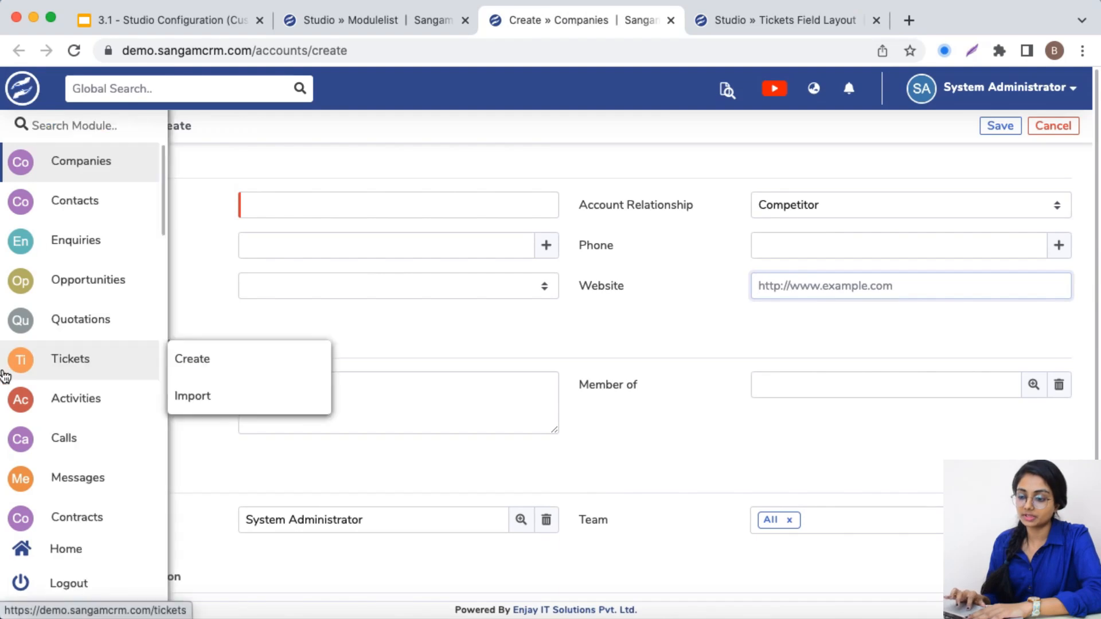
{"action": "left_click", "coordinate": [240, 359]}
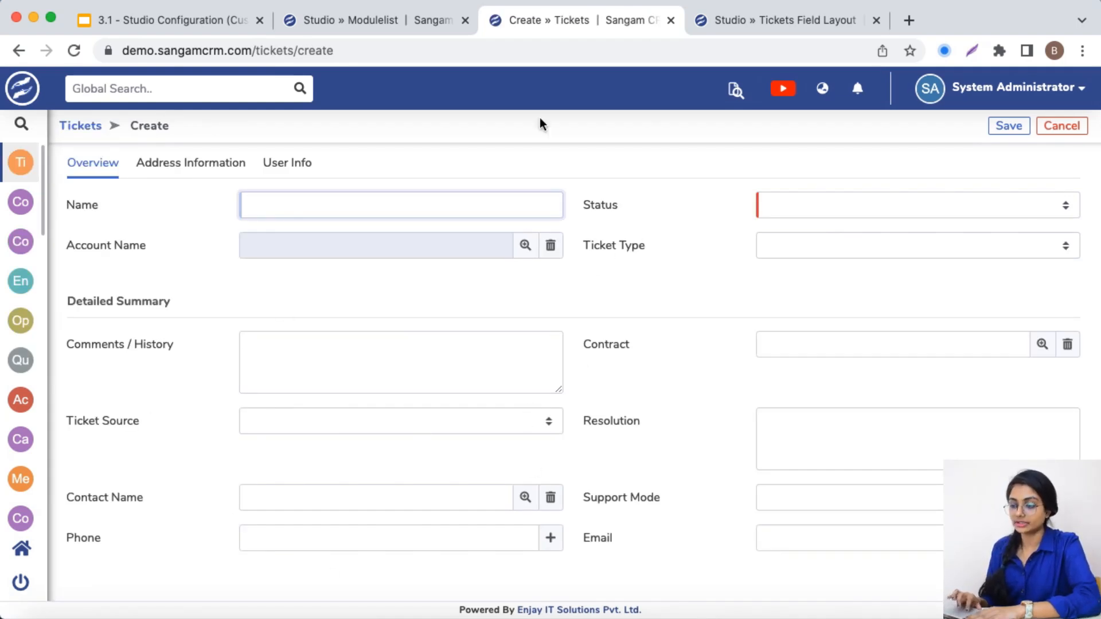
Browse the contacts available for the ticket's Contact Name and view the record of the Executive at Saatvik Technologies
{"action": "left_click", "coordinate": [525, 499]}
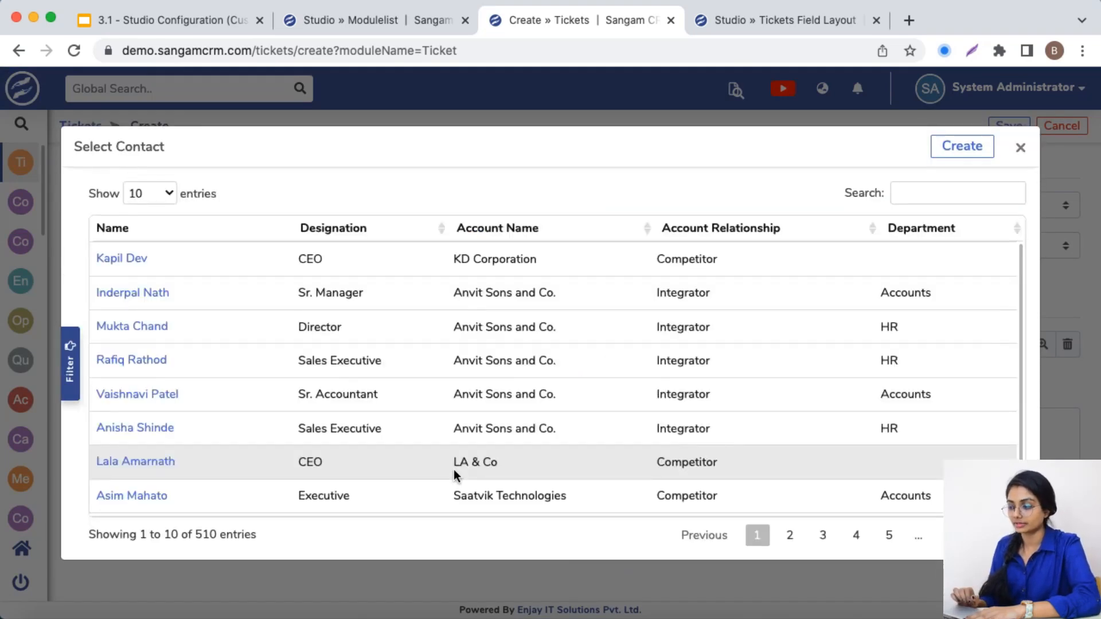
{"action": "scroll", "coordinate": [343, 432], "scroll_direction": "down", "scroll_amount": 2}
{"action": "mouse_move", "coordinate": [129, 437]}
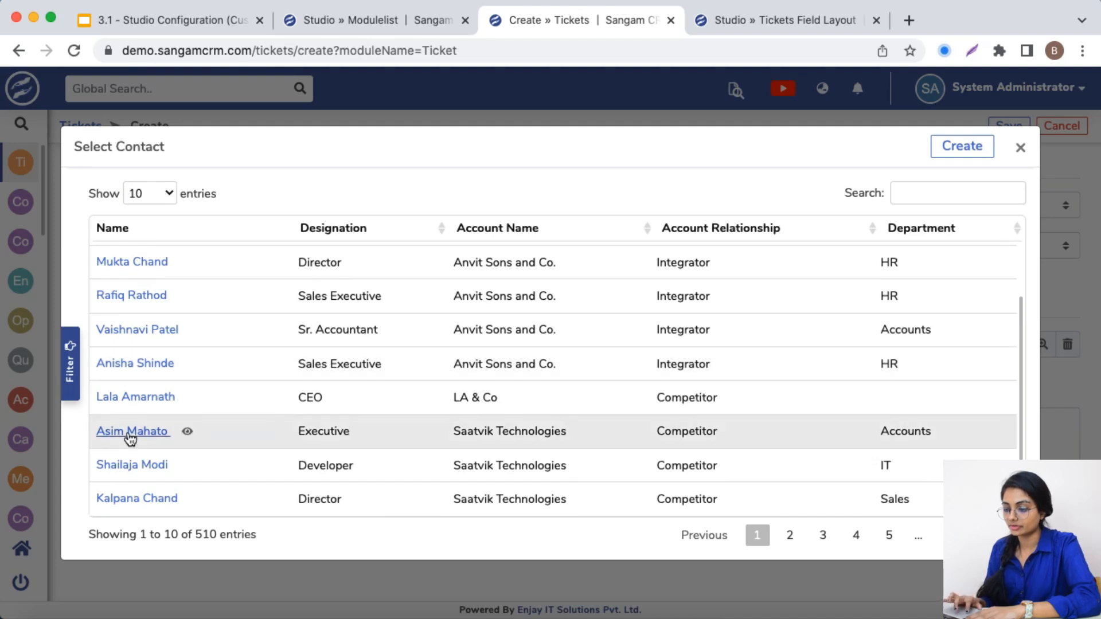
{"action": "left_click", "coordinate": [187, 433]}
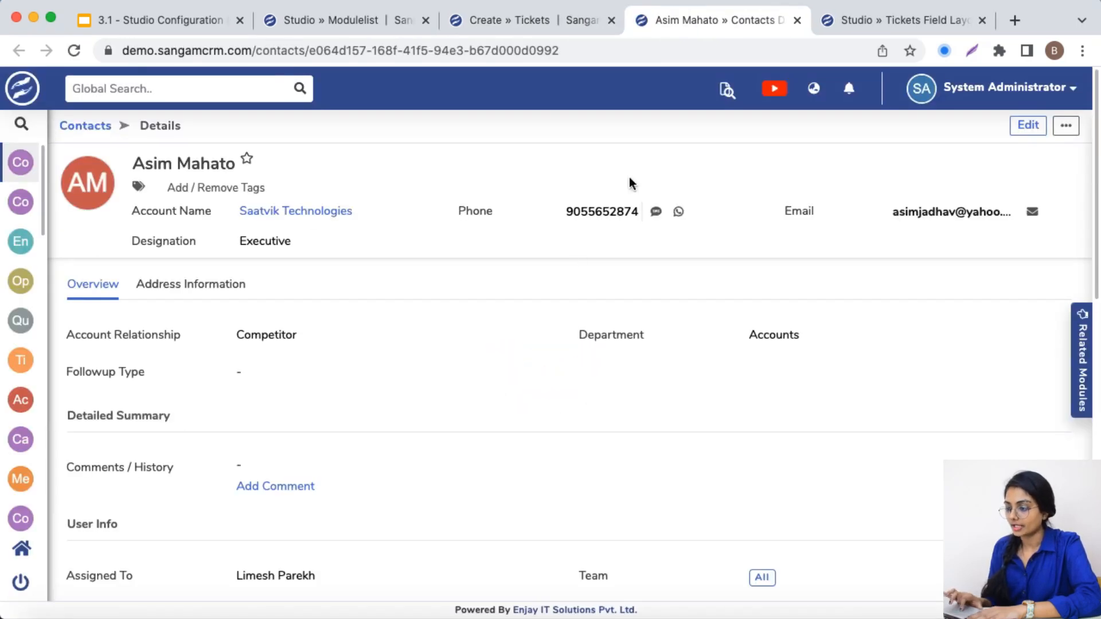
Return to the new ticket and set its Contact Name to the Saatvik Technologies Executive from the Accounts department
{"action": "left_click", "coordinate": [507, 20]}
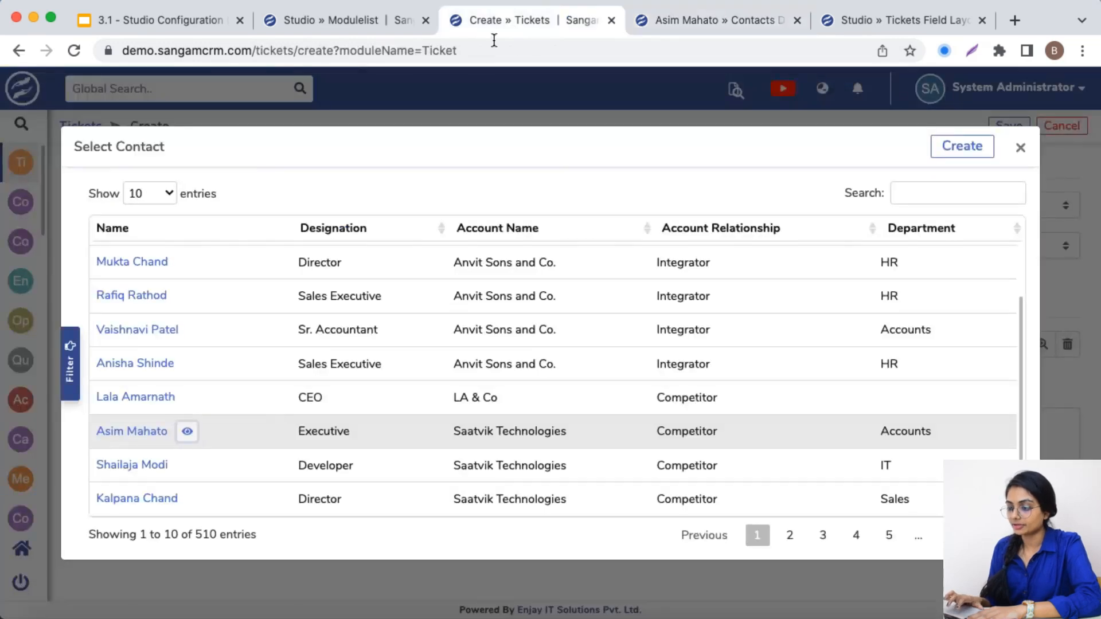
{"action": "left_click", "coordinate": [121, 434]}
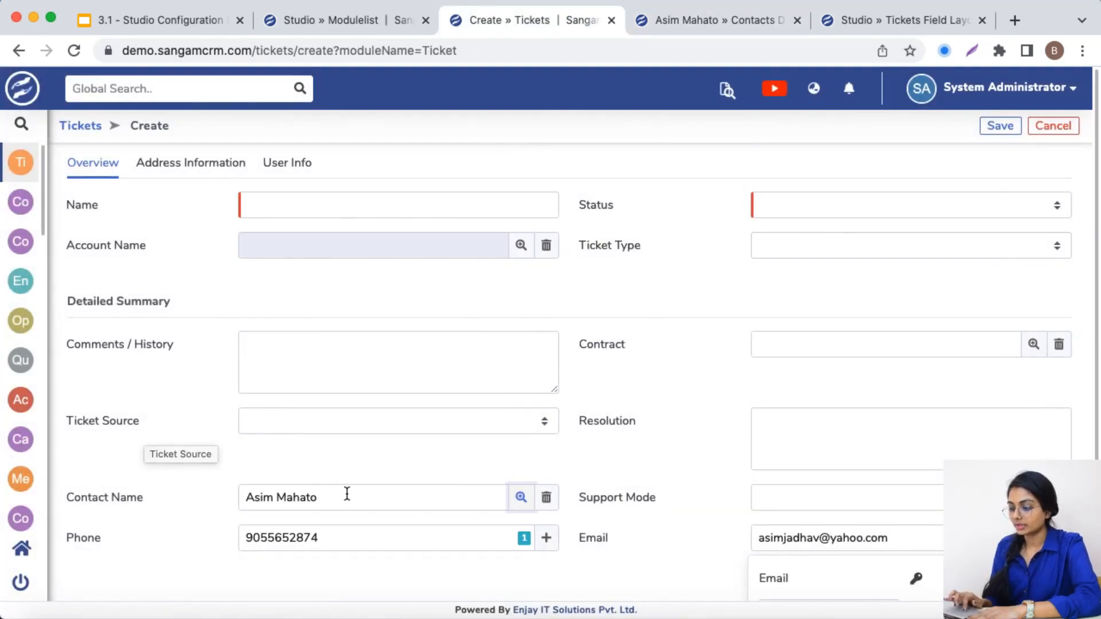
{"action": "left_click", "coordinate": [600, 501]}
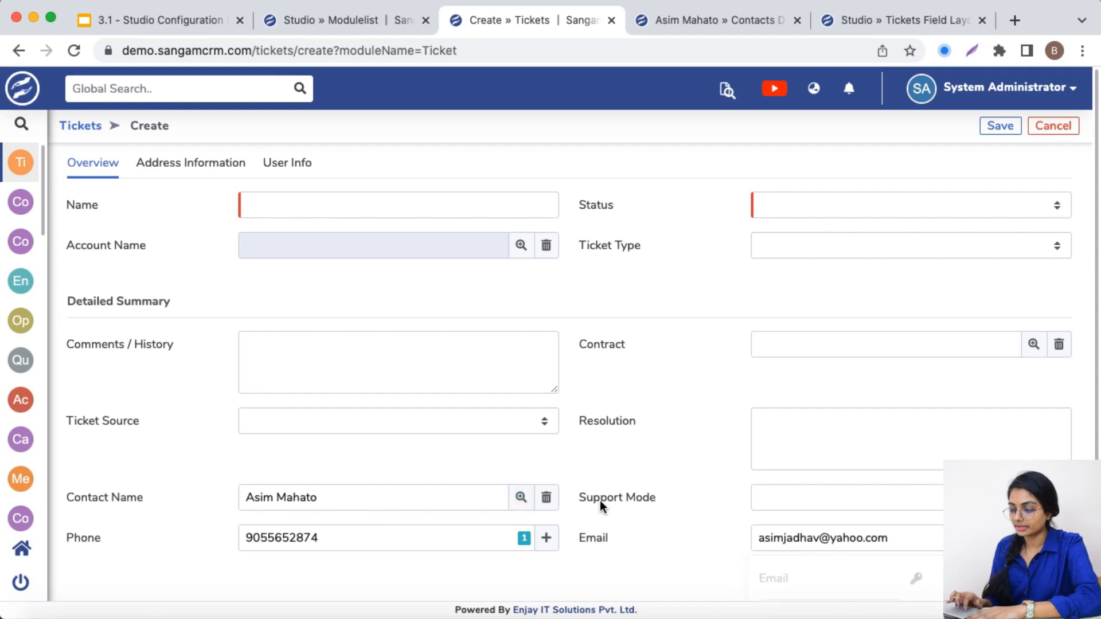
{"action": "scroll", "coordinate": [594, 557], "scroll_direction": "down", "scroll_amount": 1}
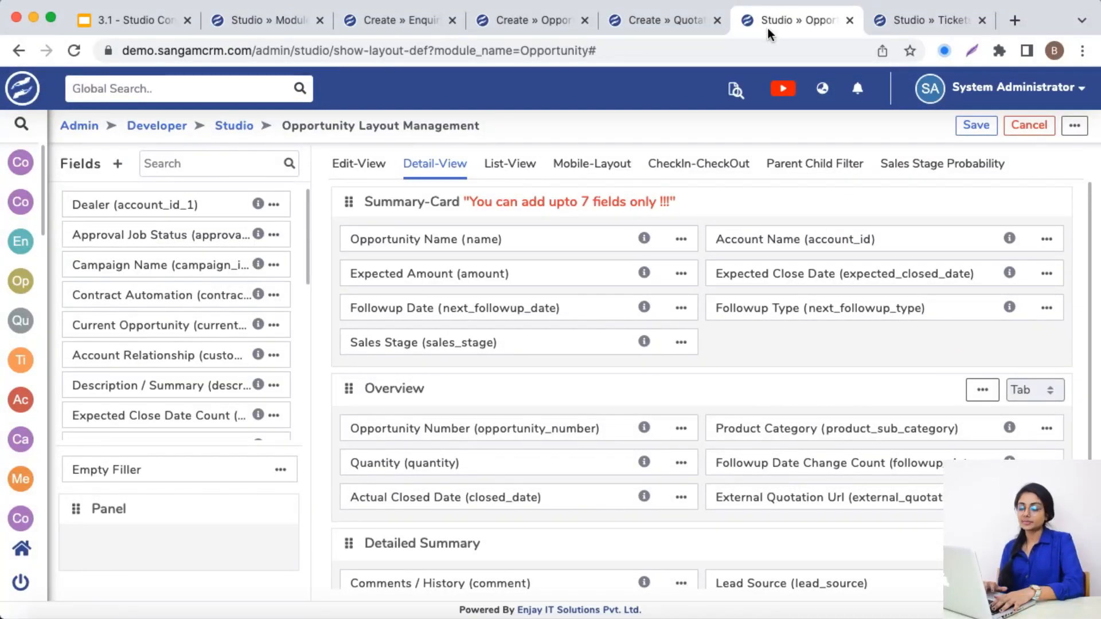
Check the Placeholder in the Opportunity Name field's properties in the Opportunity detail view, leaving the properties unchanged
{"action": "left_click", "coordinate": [680, 239]}
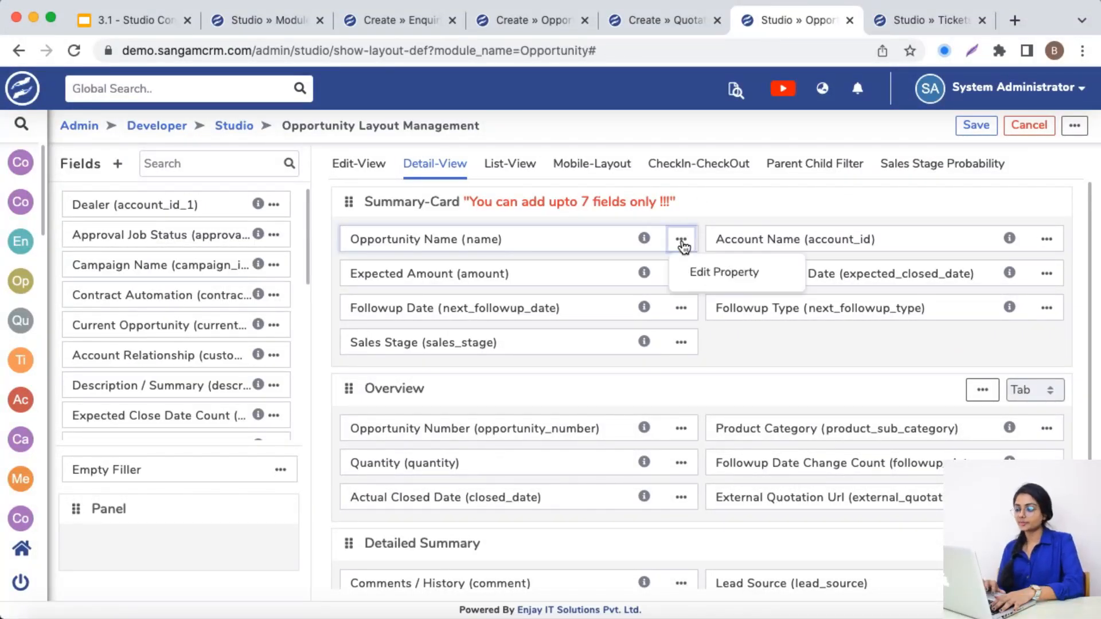
{"action": "left_click", "coordinate": [689, 281]}
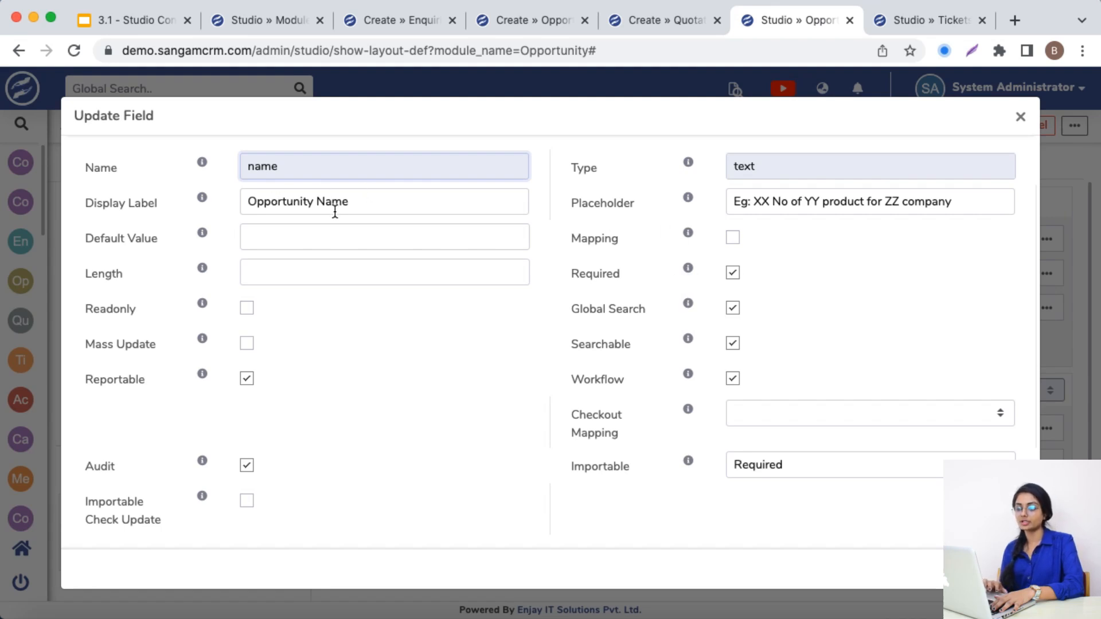
{"action": "left_click", "coordinate": [809, 202]}
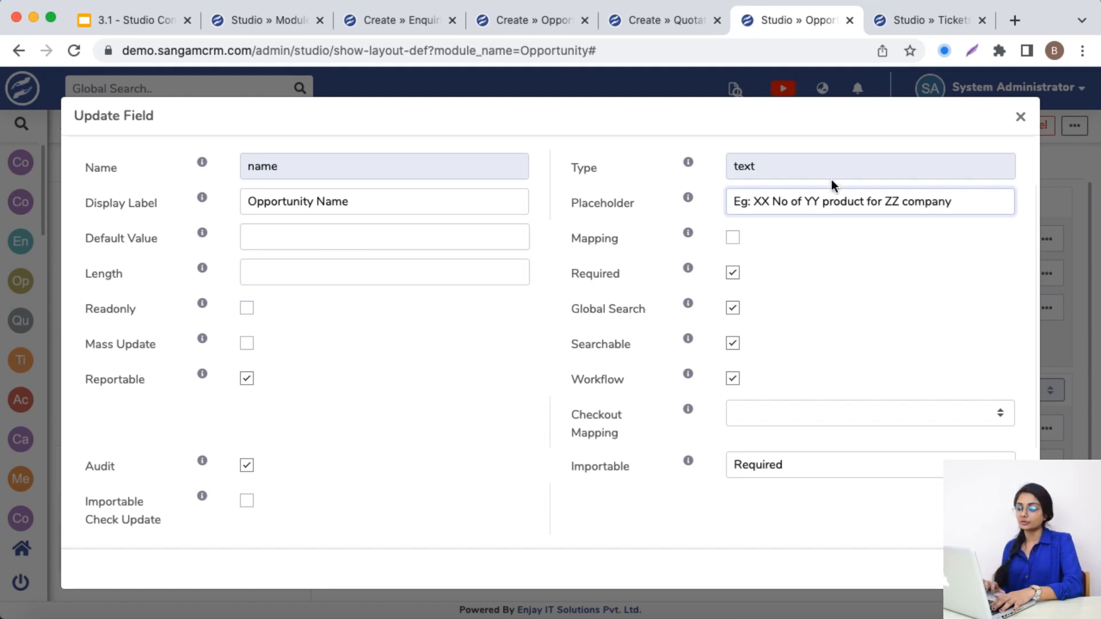
{"action": "left_click", "coordinate": [1019, 118]}
Test the placeholder in the new opportunity form by entering T as the Opportunity Name and clearing it
{"action": "left_click", "coordinate": [540, 20]}
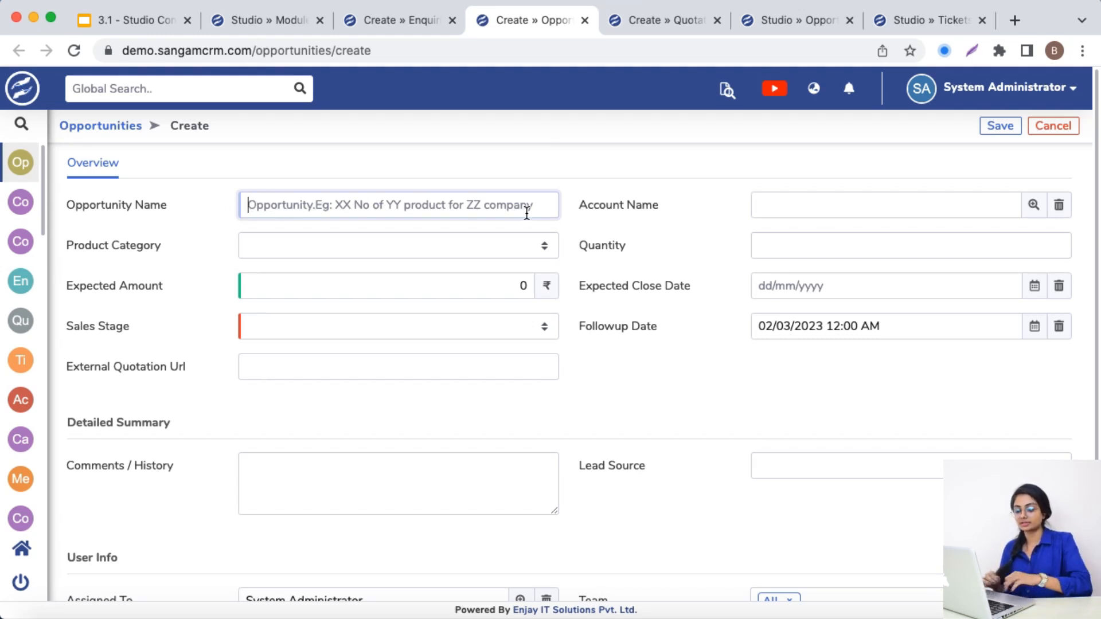
{"action": "type", "text": "T"}
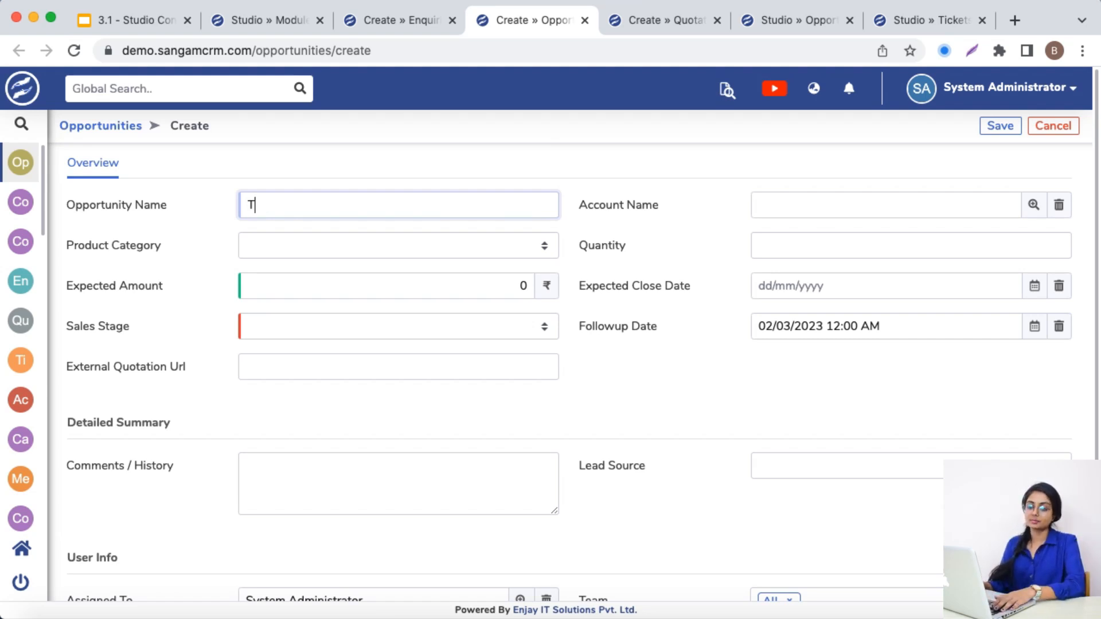
{"action": "key", "text": "BackSpace"}
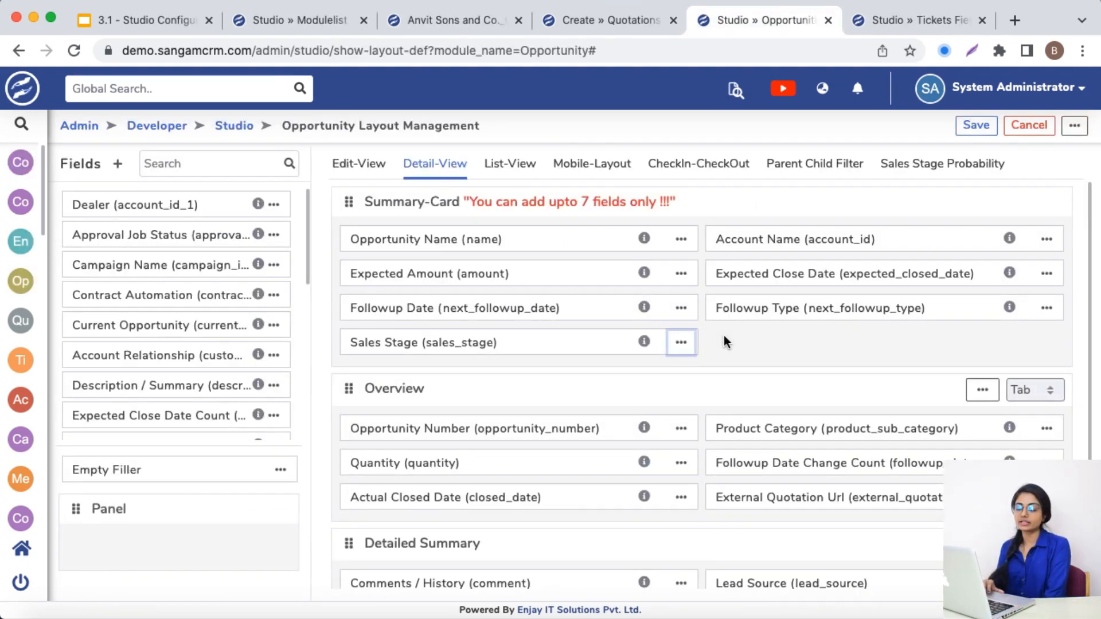
Open the properties of the Sales Stage field in the Opportunity detail view to check its Audit setting
{"action": "left_click", "coordinate": [681, 343]}
{"action": "left_click", "coordinate": [695, 376]}
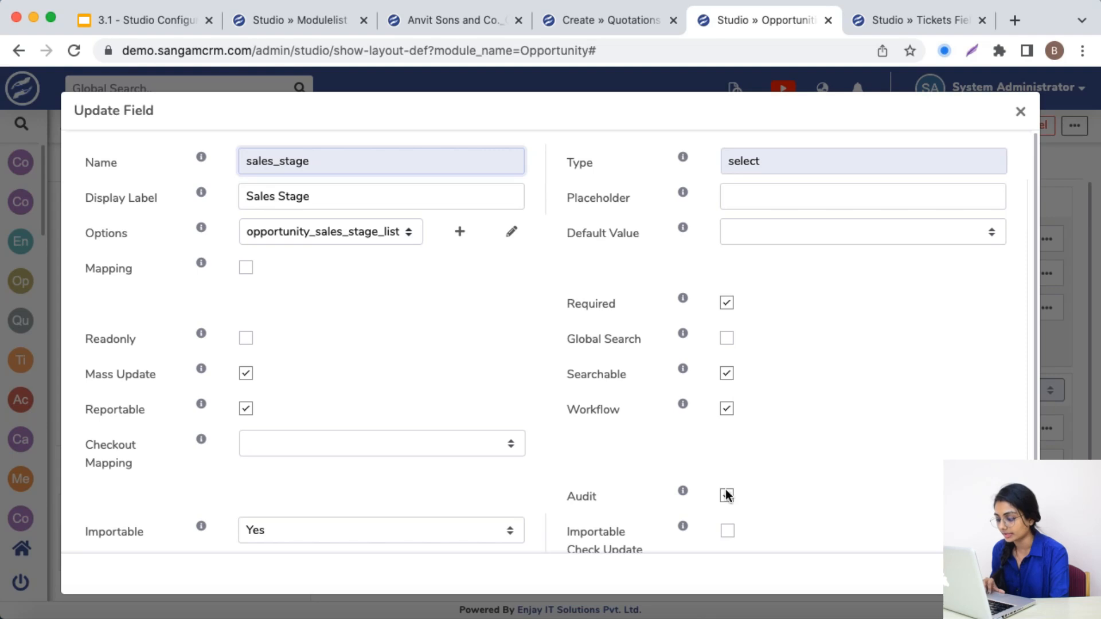
Open the change log of the Anvit Sons and Co._CRM opportunity
{"action": "left_click", "coordinate": [460, 18]}
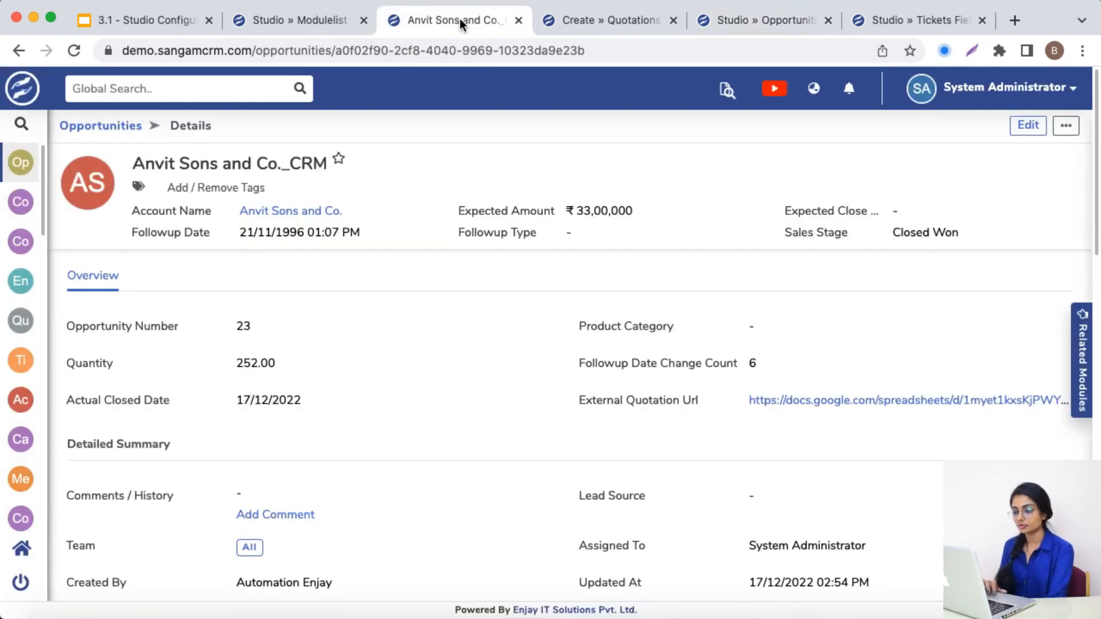
{"action": "left_click", "coordinate": [1065, 125]}
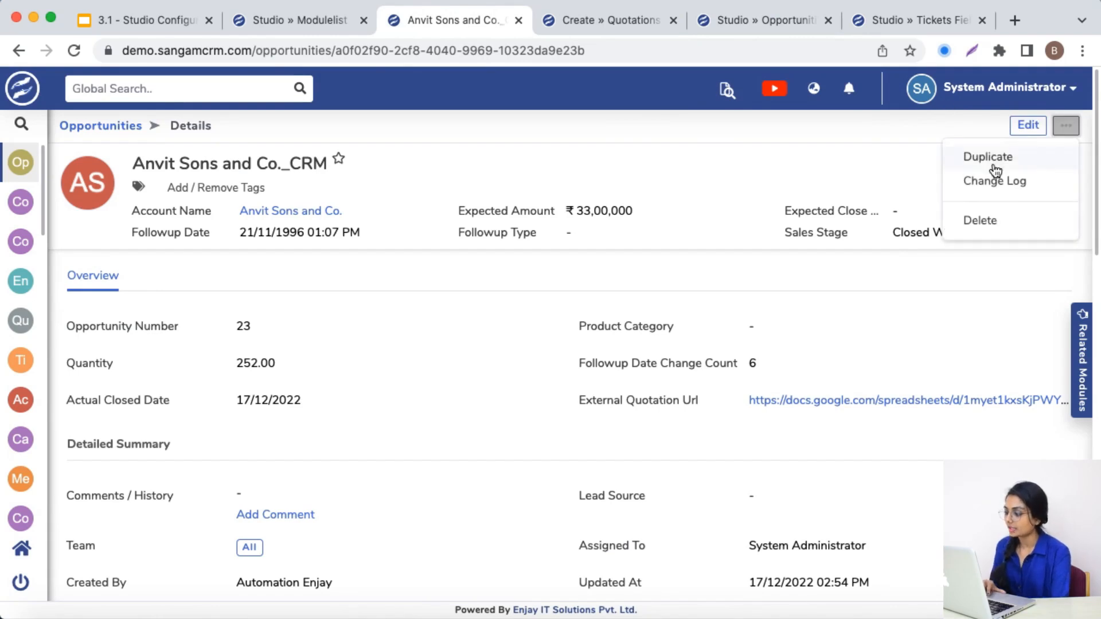
{"action": "left_click", "coordinate": [980, 182]}
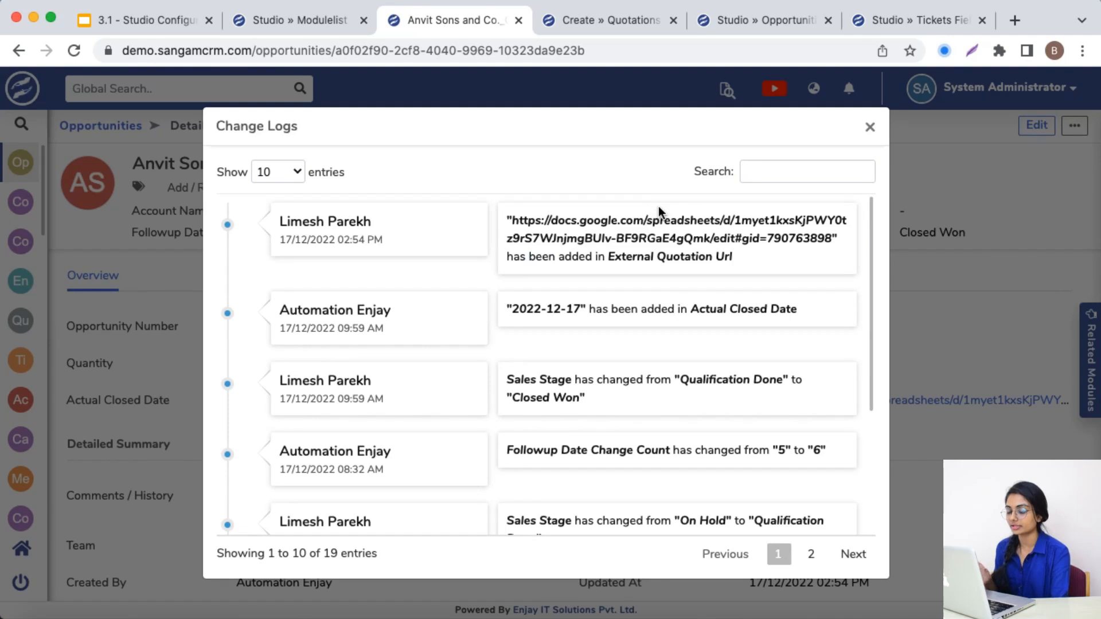
Examine the opportunity's change log entries, focusing on the Sales Stage changes
{"action": "scroll", "coordinate": [487, 428], "scroll_direction": "down", "scroll_amount": 3}
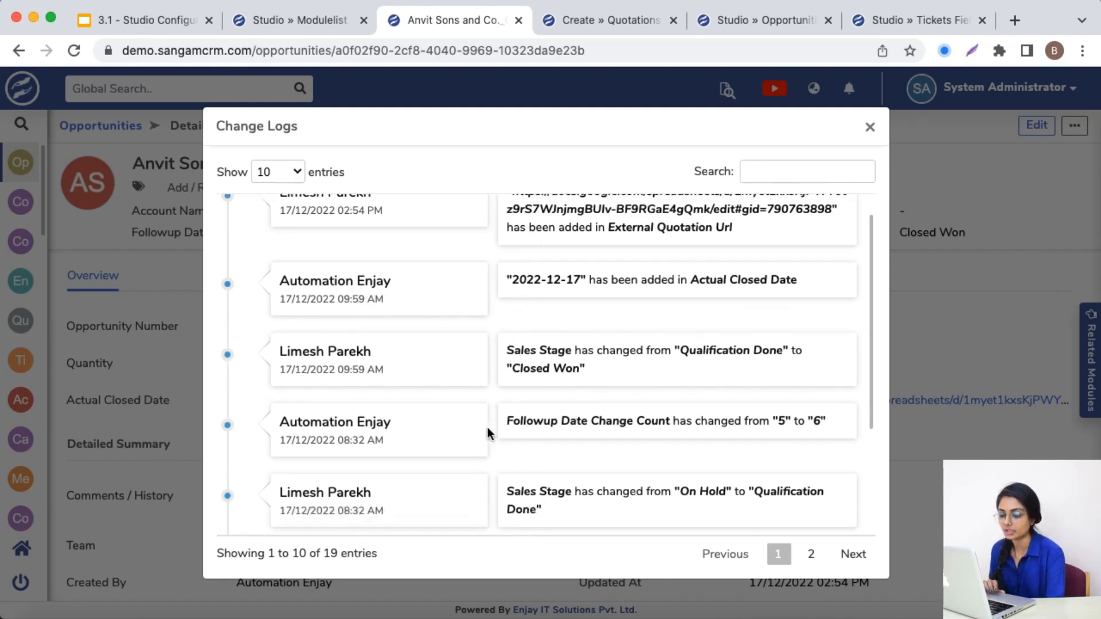
{"action": "scroll", "coordinate": [487, 428], "scroll_direction": "up", "scroll_amount": 2}
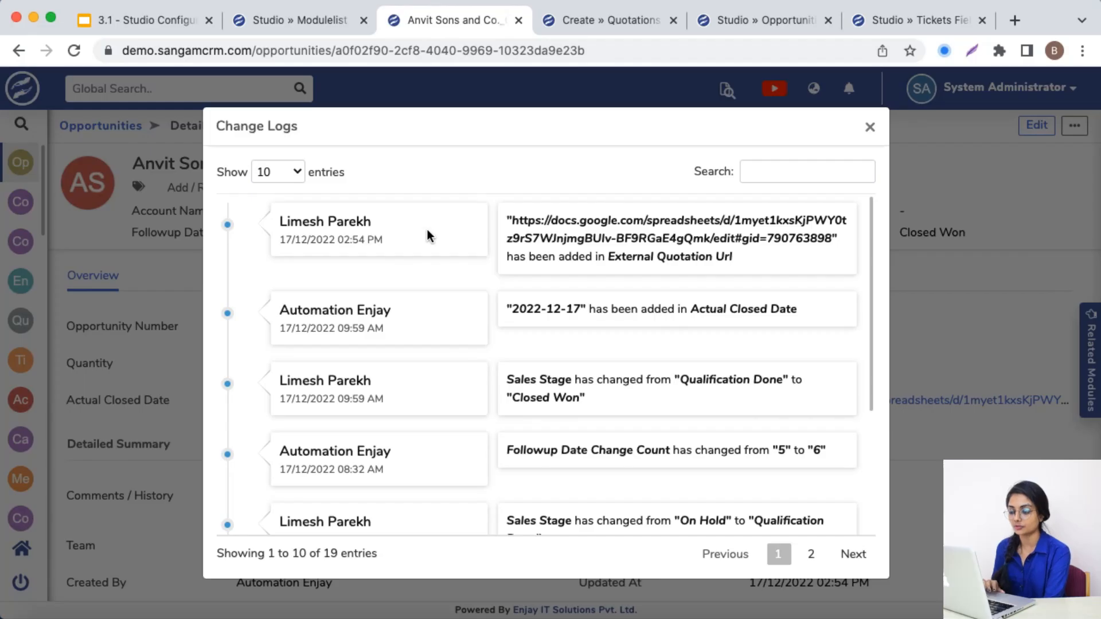
{"action": "scroll", "coordinate": [590, 426], "scroll_direction": "down", "scroll_amount": 5}
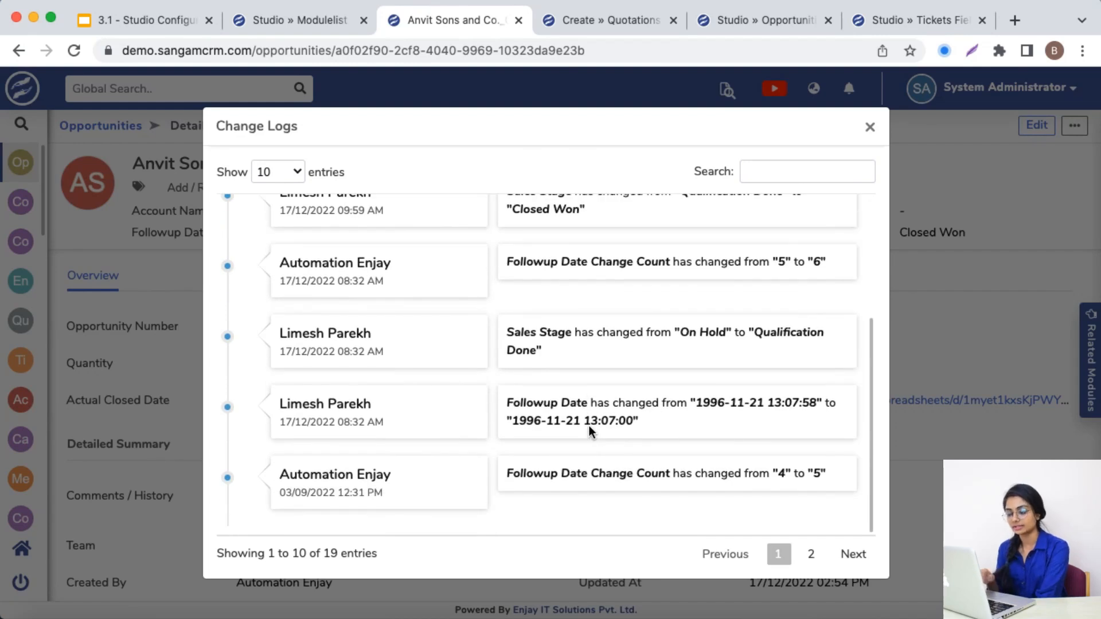
{"action": "scroll", "coordinate": [387, 349], "scroll_direction": "up", "scroll_amount": 4}
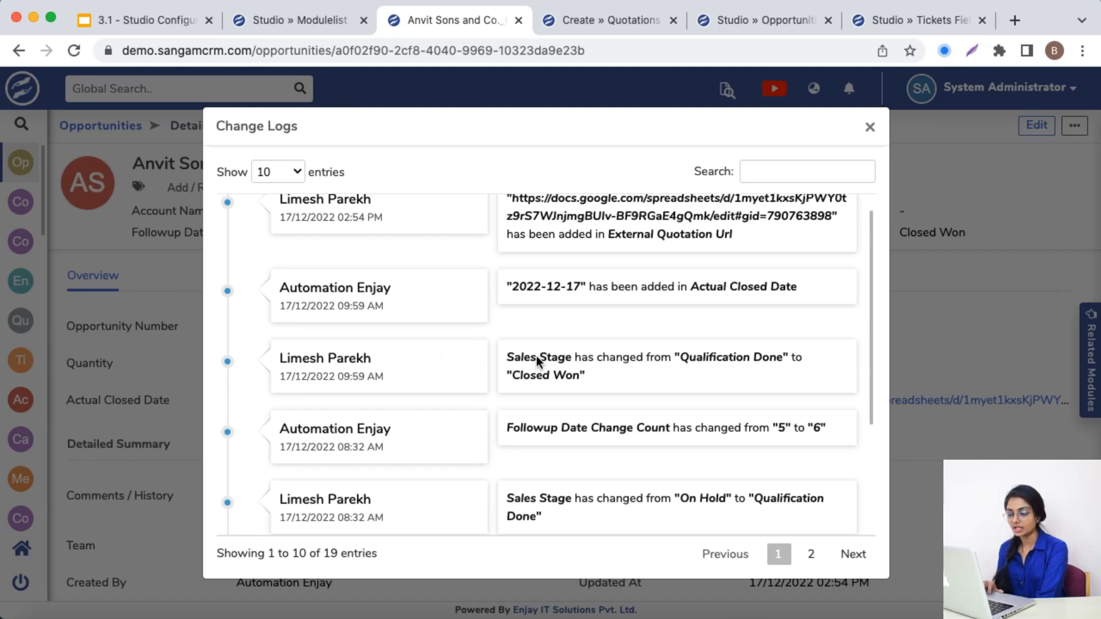
{"action": "triple_click", "coordinate": [562, 359]}
{"action": "double_click", "coordinate": [743, 356]}
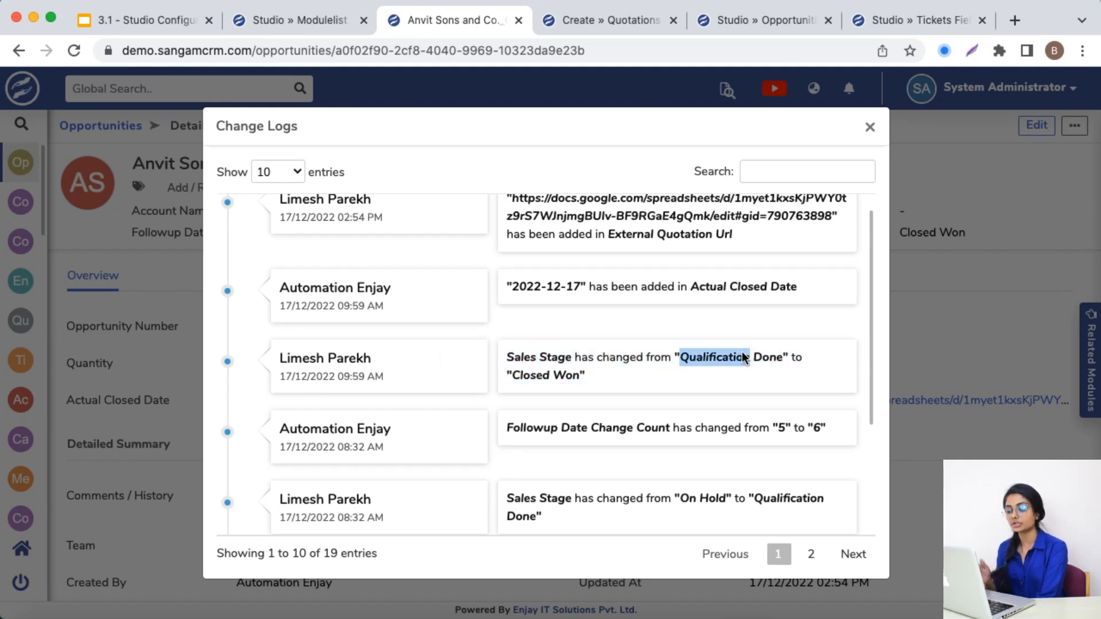
{"action": "left_click", "coordinate": [539, 375]}
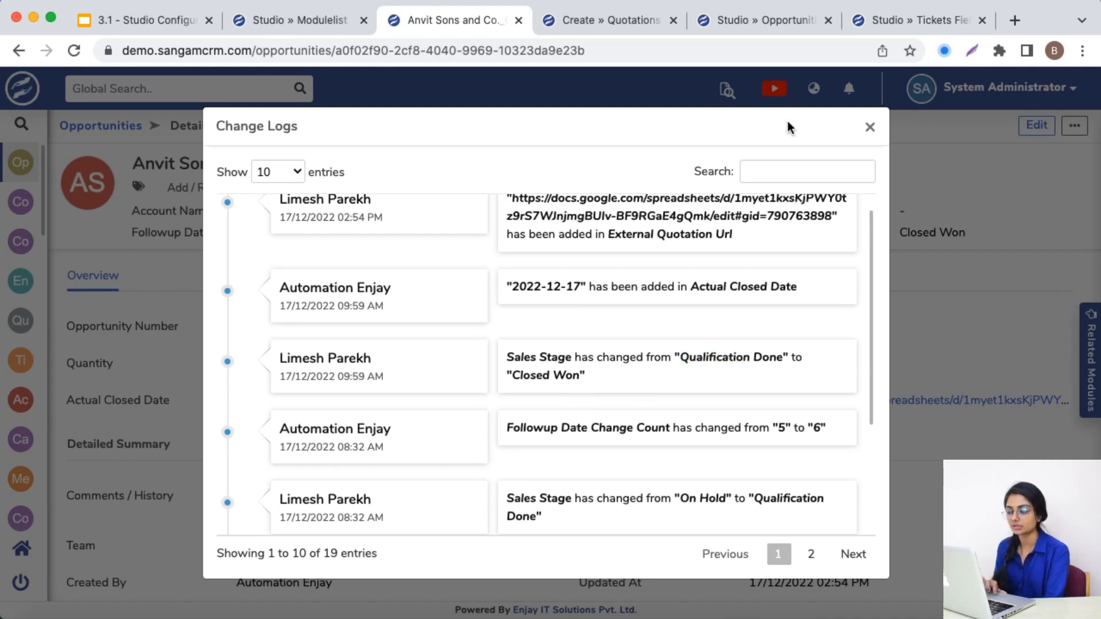
{"action": "left_click", "coordinate": [796, 179]}
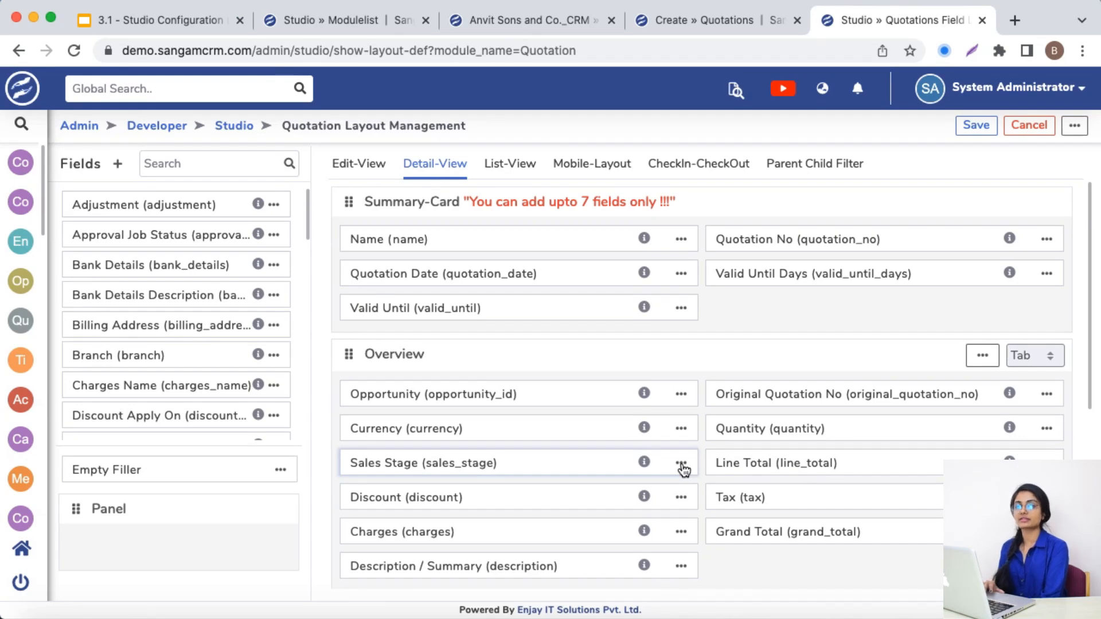
Open the Sales Stage field's properties in the Quotation detail view and review its mapping and import settings
{"action": "left_click", "coordinate": [682, 466]}
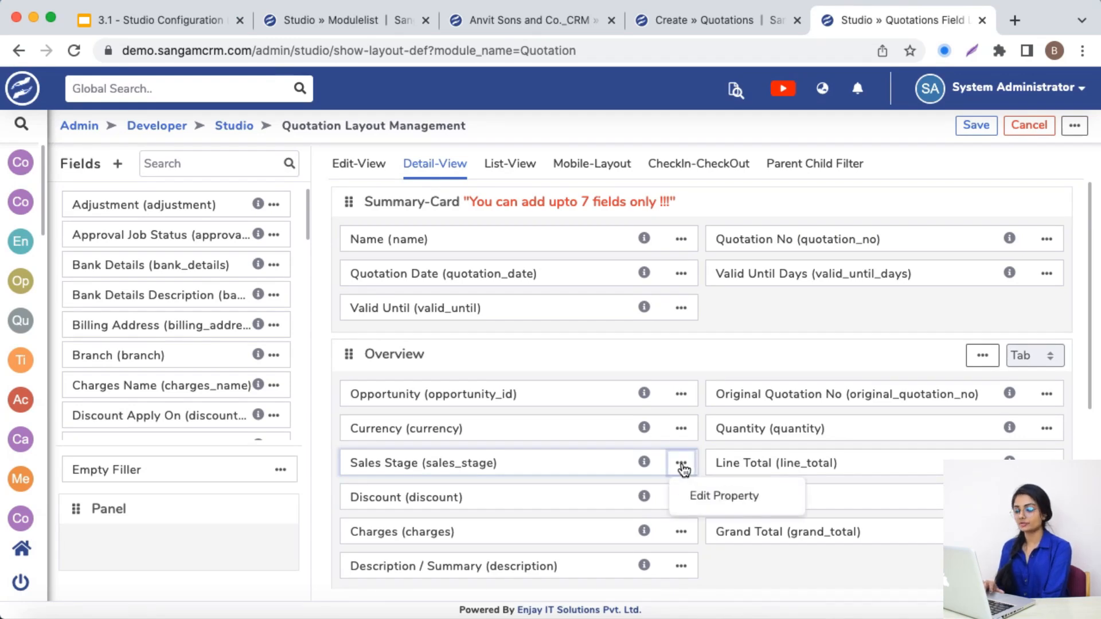
{"action": "left_click", "coordinate": [697, 495]}
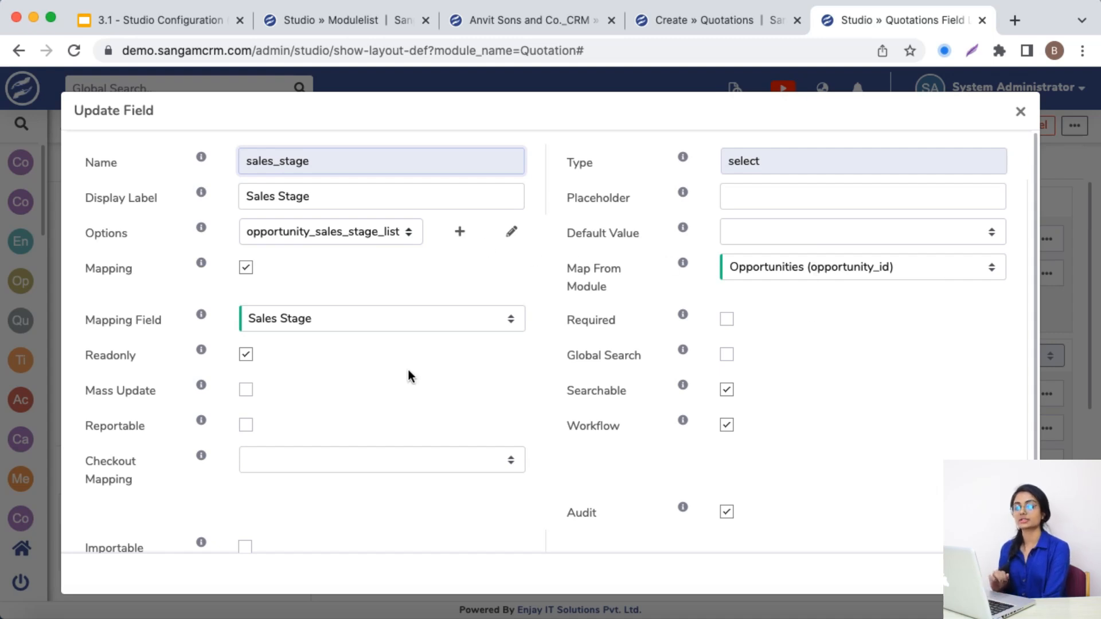
{"action": "scroll", "coordinate": [368, 370], "scroll_direction": "down", "scroll_amount": 3}
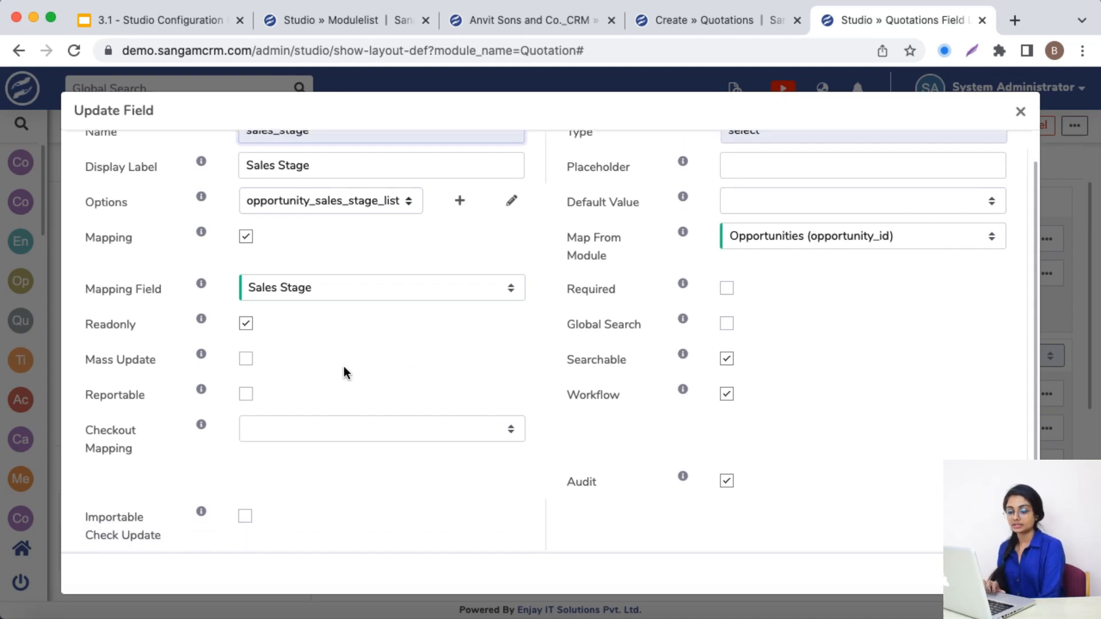
Review the Readonly setting of the quotation's Sales Stage field and close the field's properties
{"action": "double_click", "coordinate": [105, 316]}
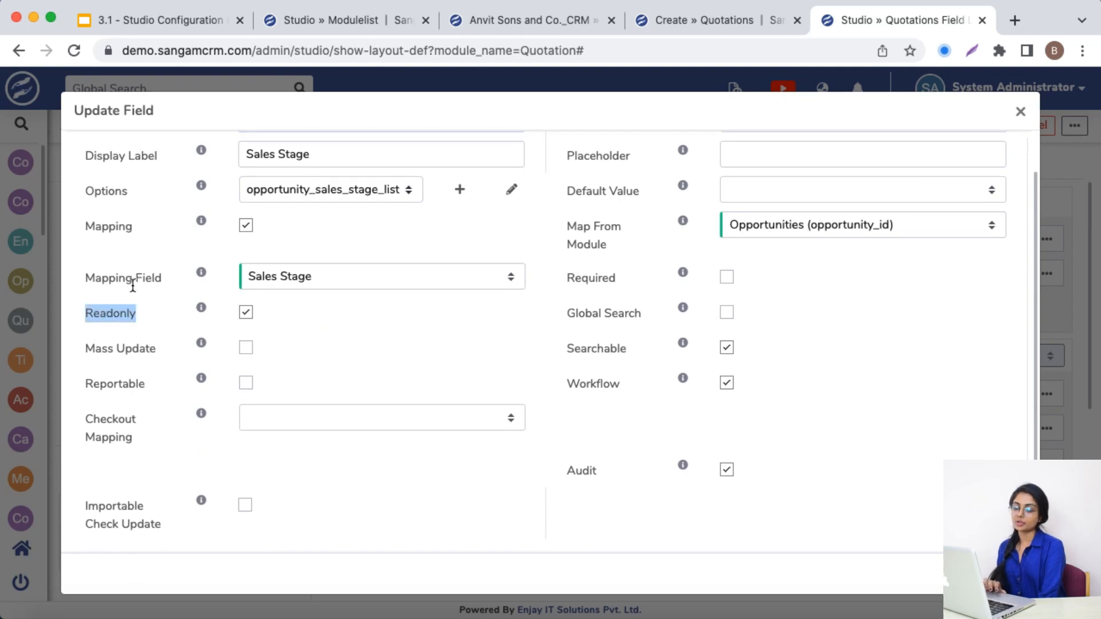
{"action": "scroll", "coordinate": [134, 281], "scroll_direction": "up", "scroll_amount": 3}
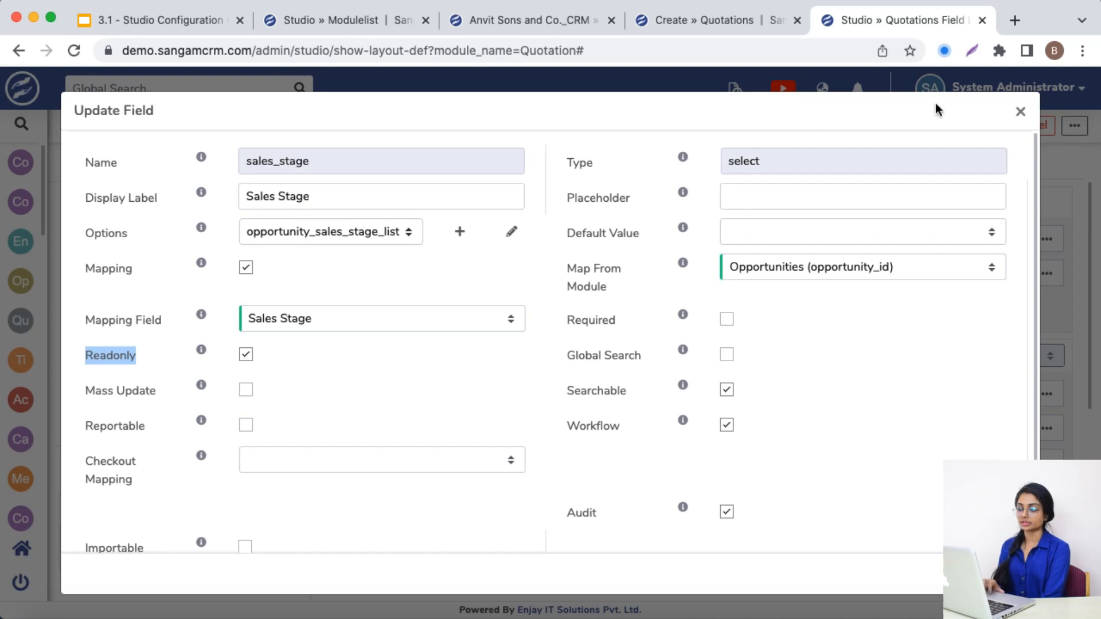
{"action": "left_click", "coordinate": [1021, 111]}
Select the Anvit Sons and Co._CRM opportunity in the new quotation to check the Sales Stage mapping, and close the quotation form unsaved
{"action": "left_click", "coordinate": [701, 23]}
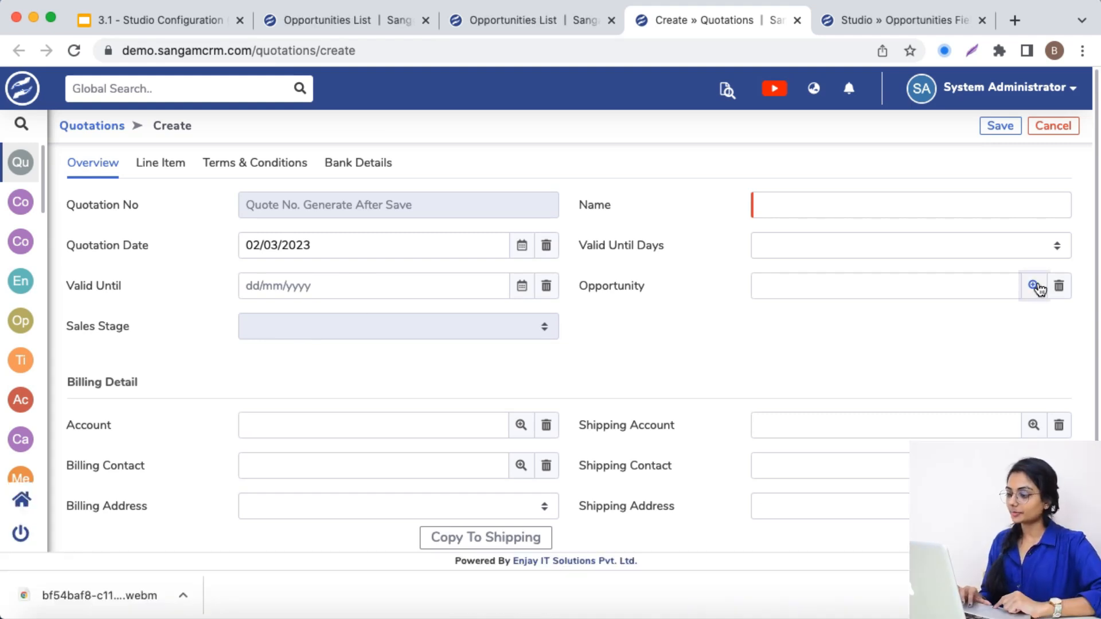
{"action": "left_click", "coordinate": [1034, 285]}
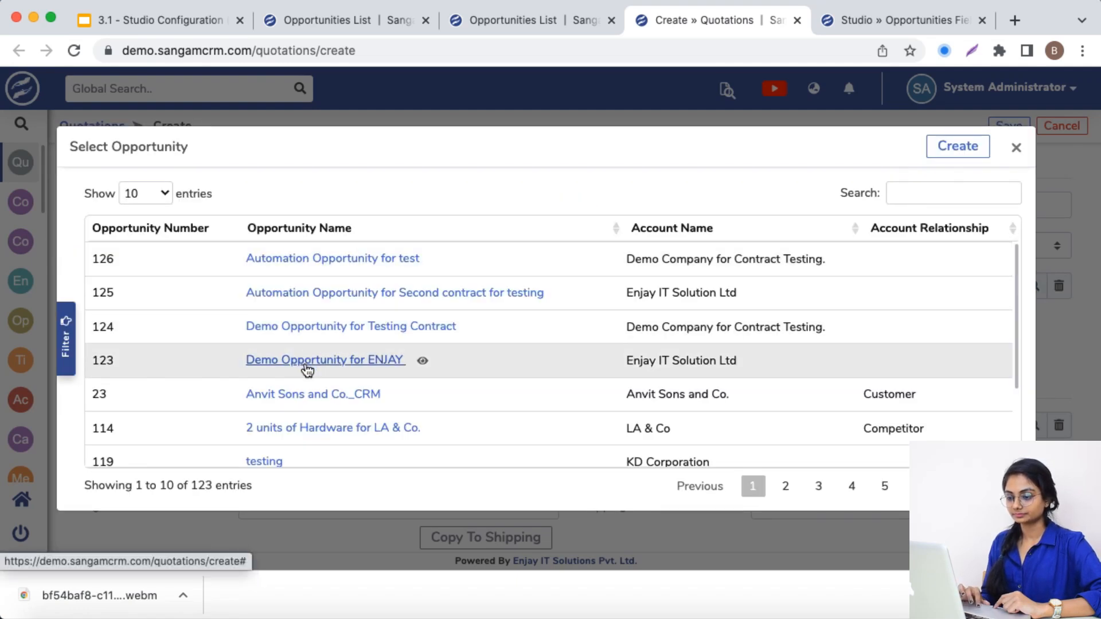
{"action": "left_click", "coordinate": [300, 395]}
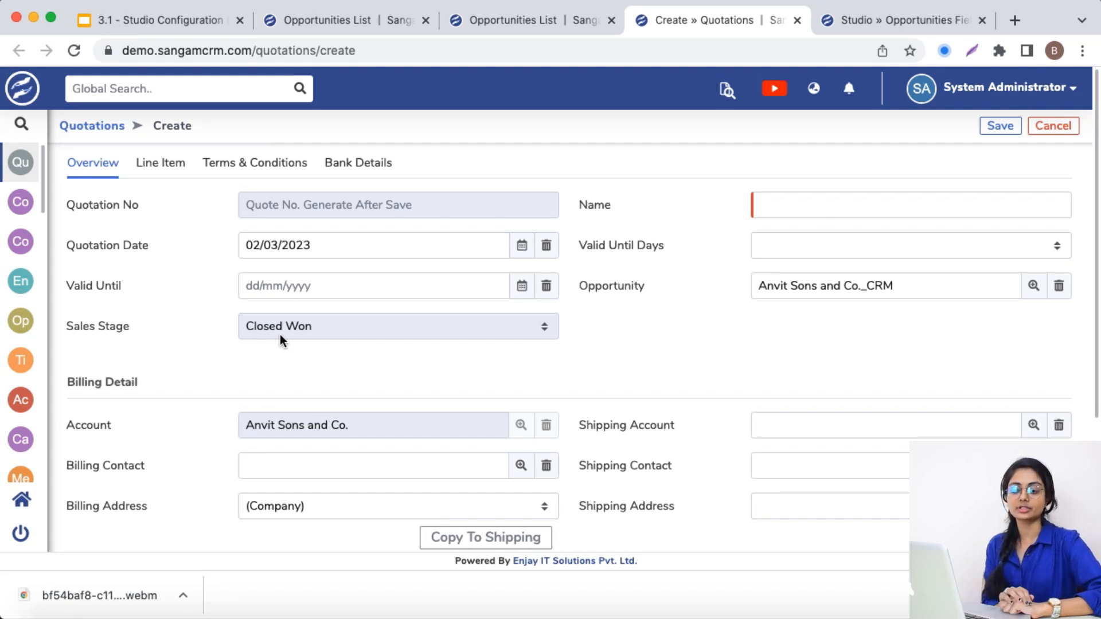
{"action": "key", "text": "super+w"}
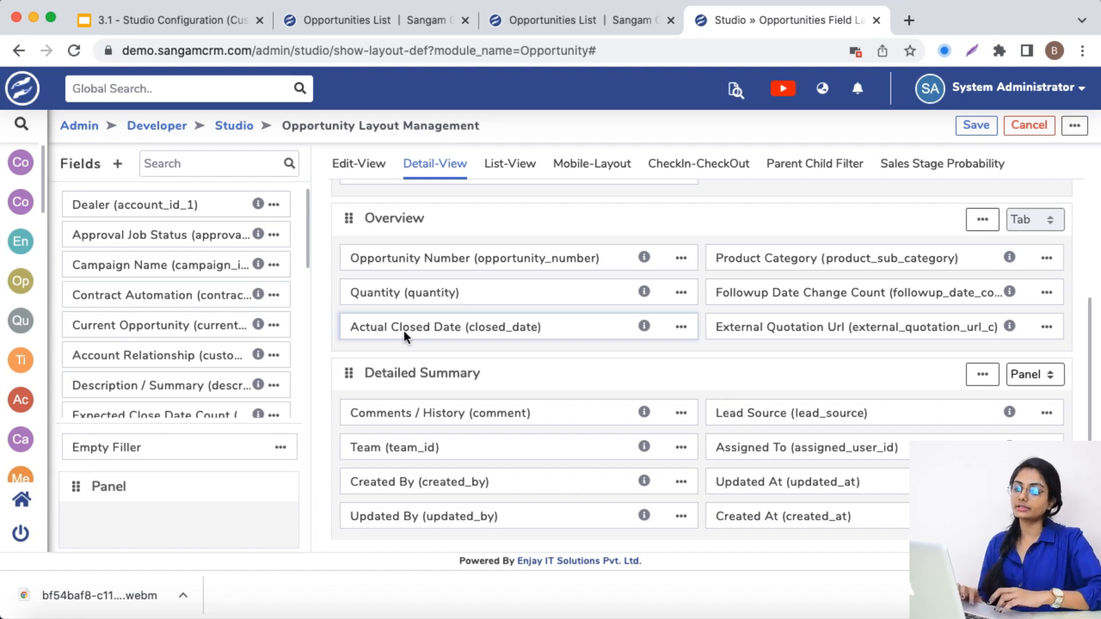
Examine the column search filters of the Opportunities list, including Sales Stage, Opportunity Number and Opportunity Name
{"action": "left_click", "coordinate": [349, 20]}
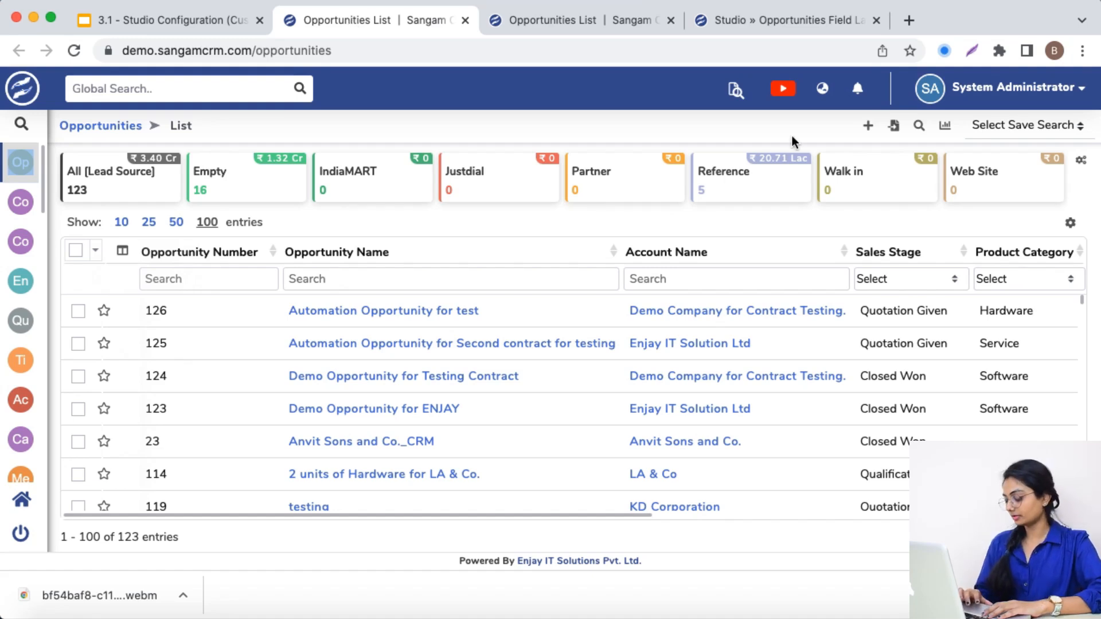
{"action": "left_click", "coordinate": [930, 277]}
{"action": "left_click", "coordinate": [930, 277]}
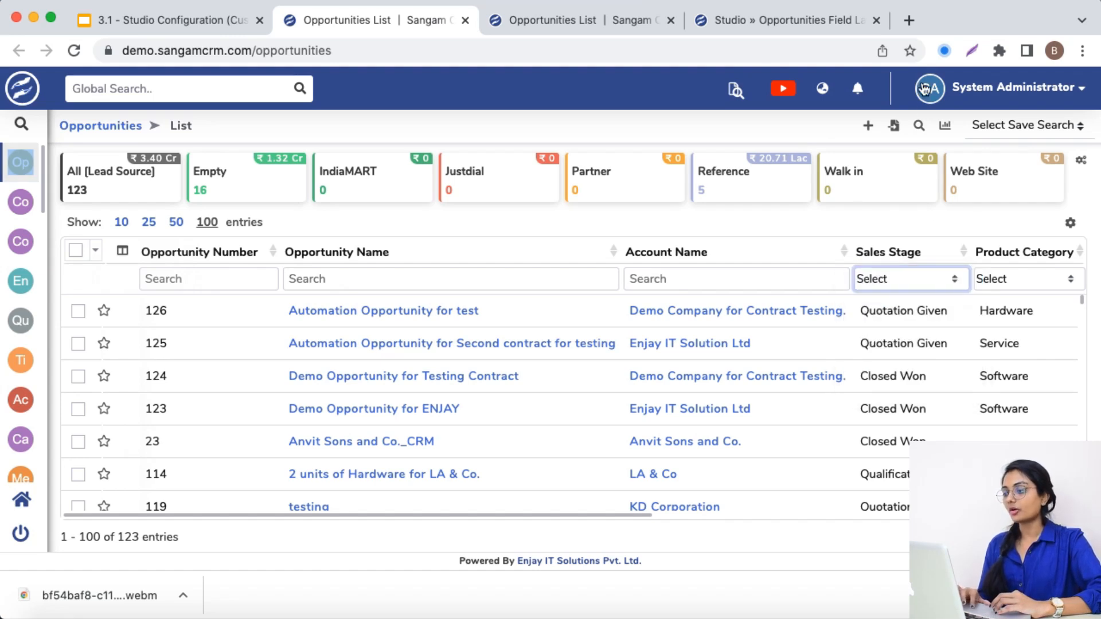
{"action": "left_click", "coordinate": [187, 281]}
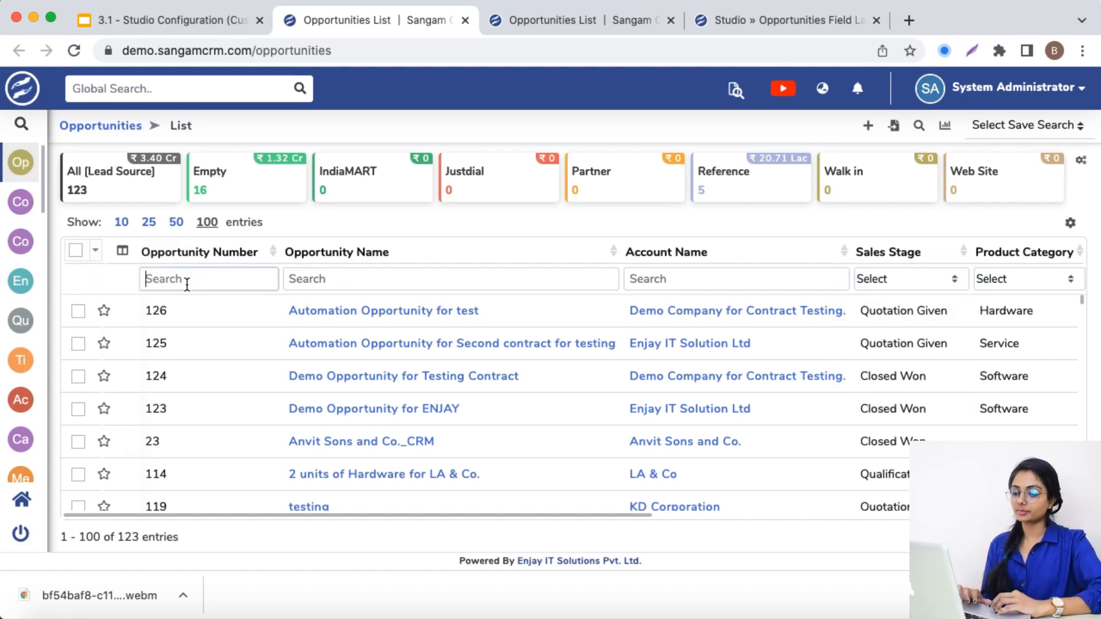
{"action": "left_click", "coordinate": [314, 276]}
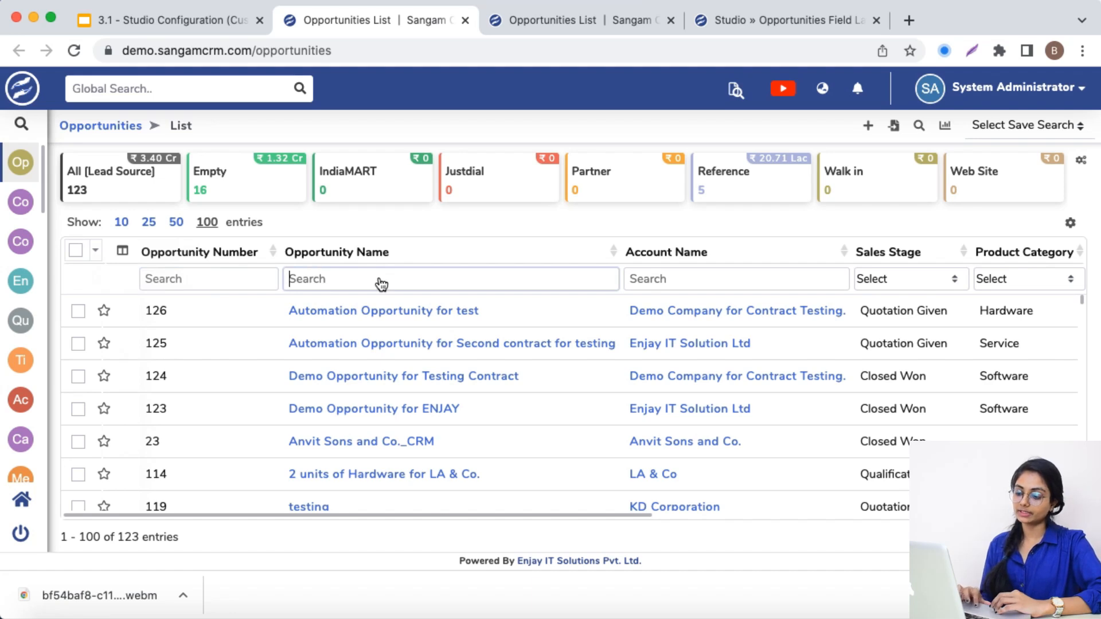
{"action": "left_click_drag", "start_coordinate": [414, 517], "coordinate": [294, 473]}
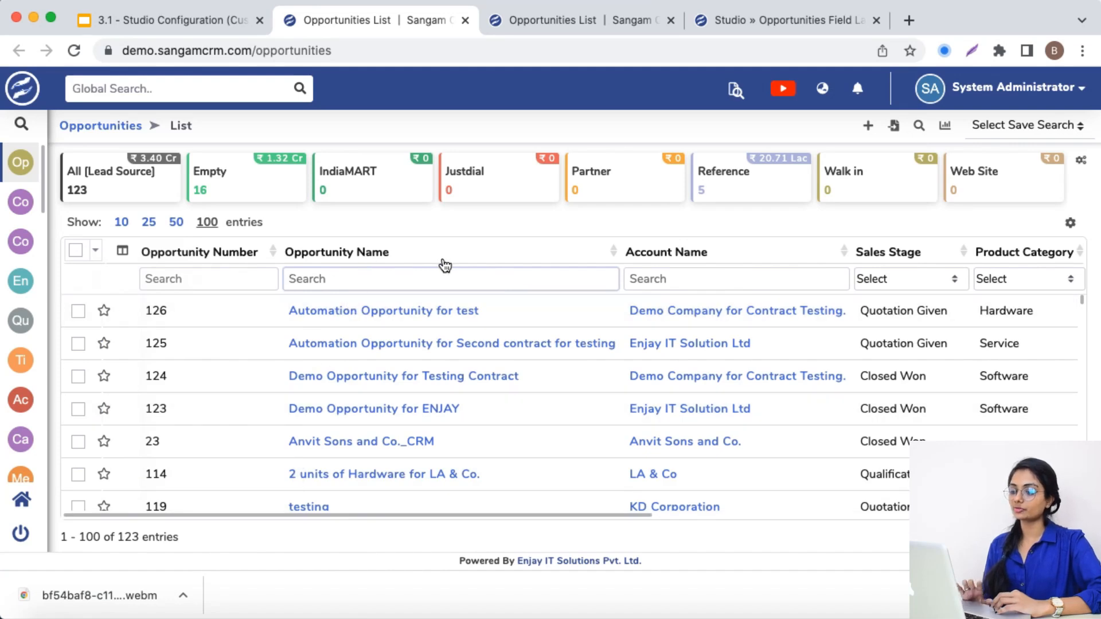
Browse the fields available for Filter 1.1 in the Opportunities advanced search, and close the search without applying it
{"action": "left_click", "coordinate": [919, 126]}
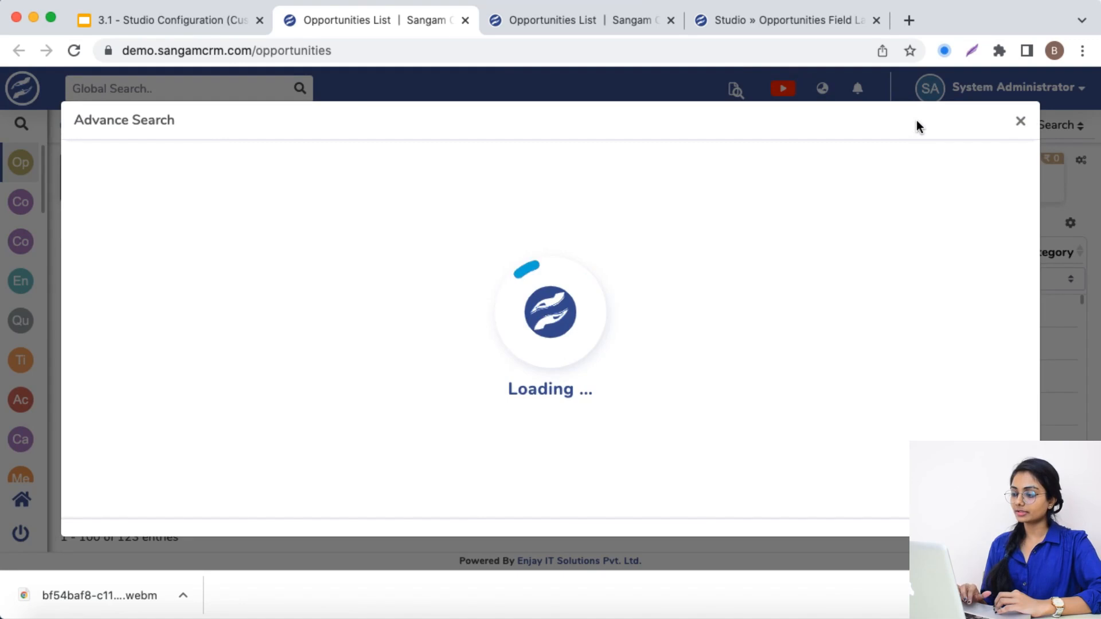
{"action": "left_click", "coordinate": [344, 283]}
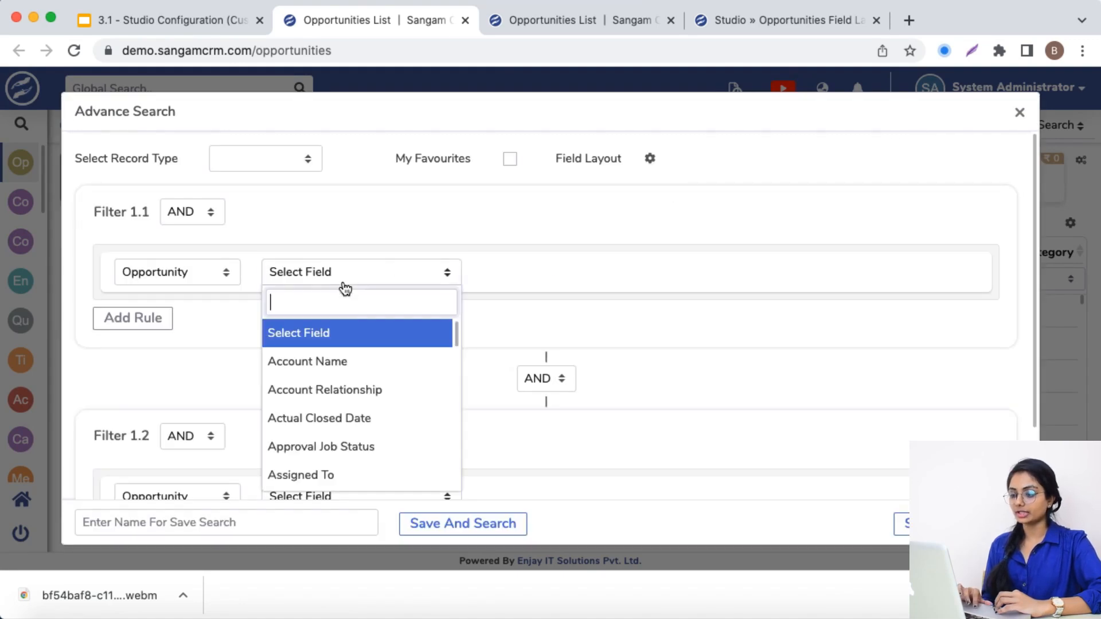
{"action": "scroll", "coordinate": [356, 388], "scroll_direction": "down", "scroll_amount": 8}
{"action": "scroll", "coordinate": [358, 393], "scroll_direction": "down", "scroll_amount": 6}
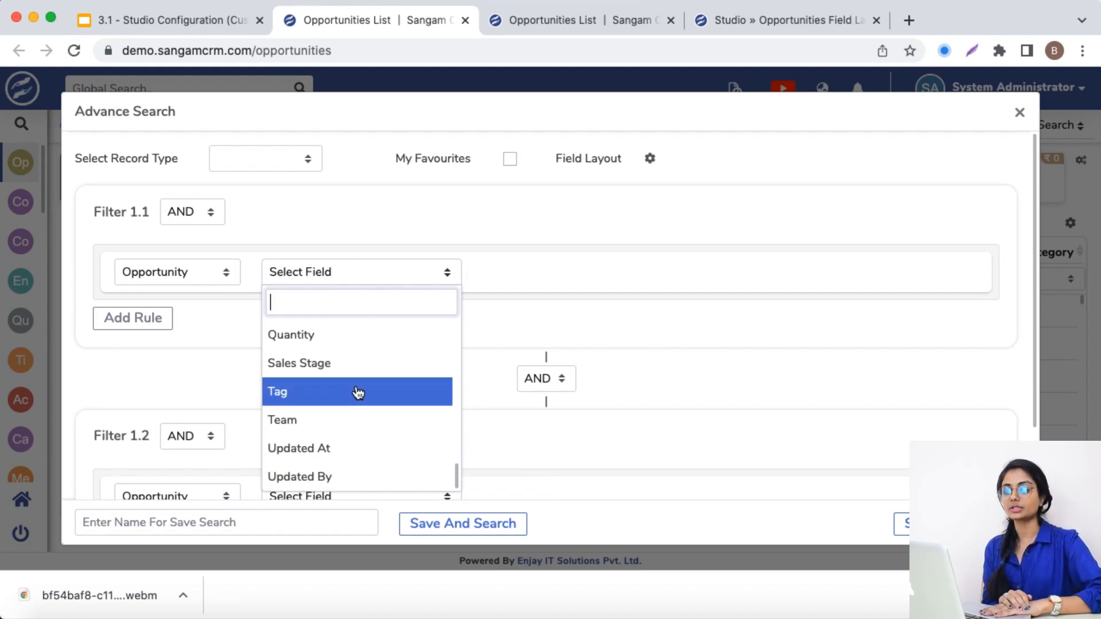
{"action": "left_click", "coordinate": [1019, 113]}
Open the properties of the Sales Stage field in the Opportunity detail view layout in Studio
{"action": "left_click", "coordinate": [724, 20]}
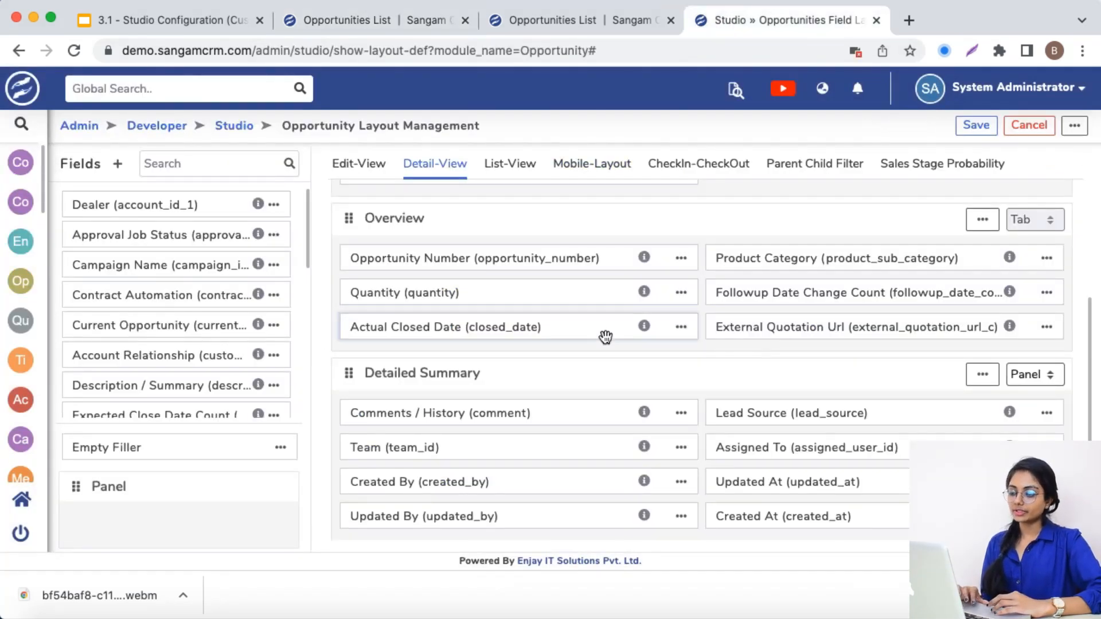
{"action": "scroll", "coordinate": [644, 374], "scroll_direction": "down", "scroll_amount": 1}
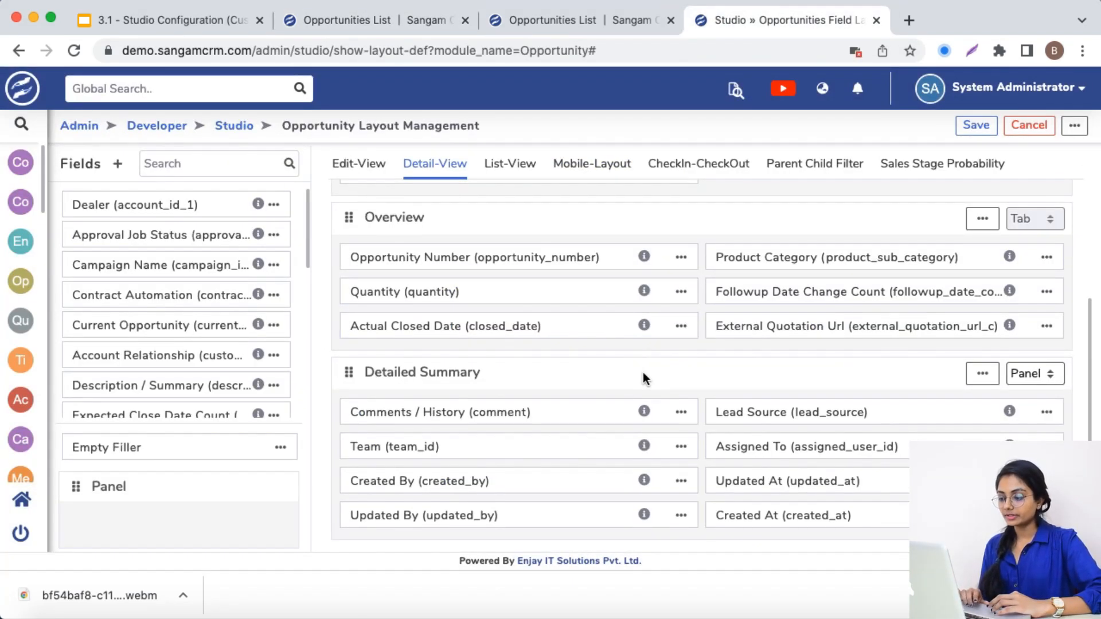
{"action": "scroll", "coordinate": [643, 373], "scroll_direction": "up", "scroll_amount": 5}
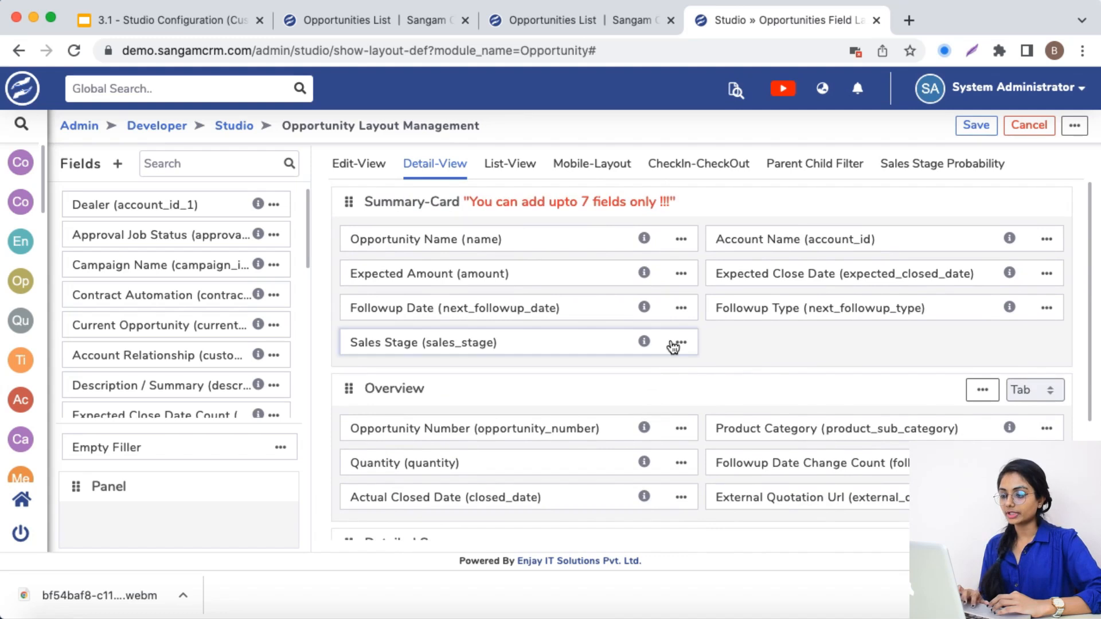
{"action": "left_click", "coordinate": [681, 343]}
{"action": "left_click", "coordinate": [703, 376]}
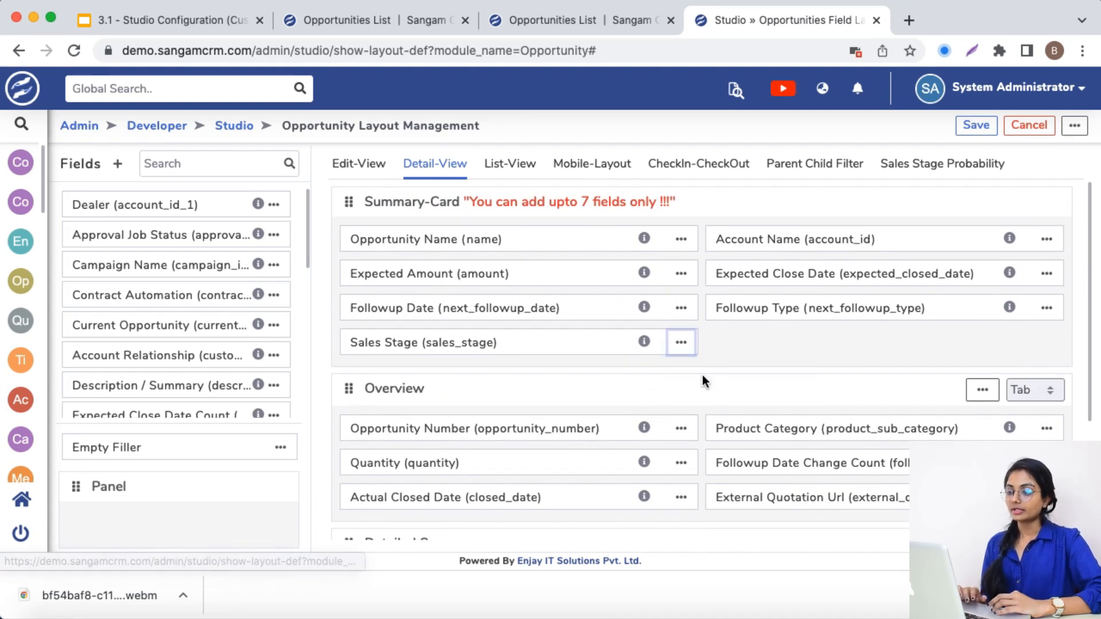
In the second Opportunities list, look up "sal" among the Filter 1.1 fields of the advanced search
{"action": "left_click", "coordinate": [514, 19]}
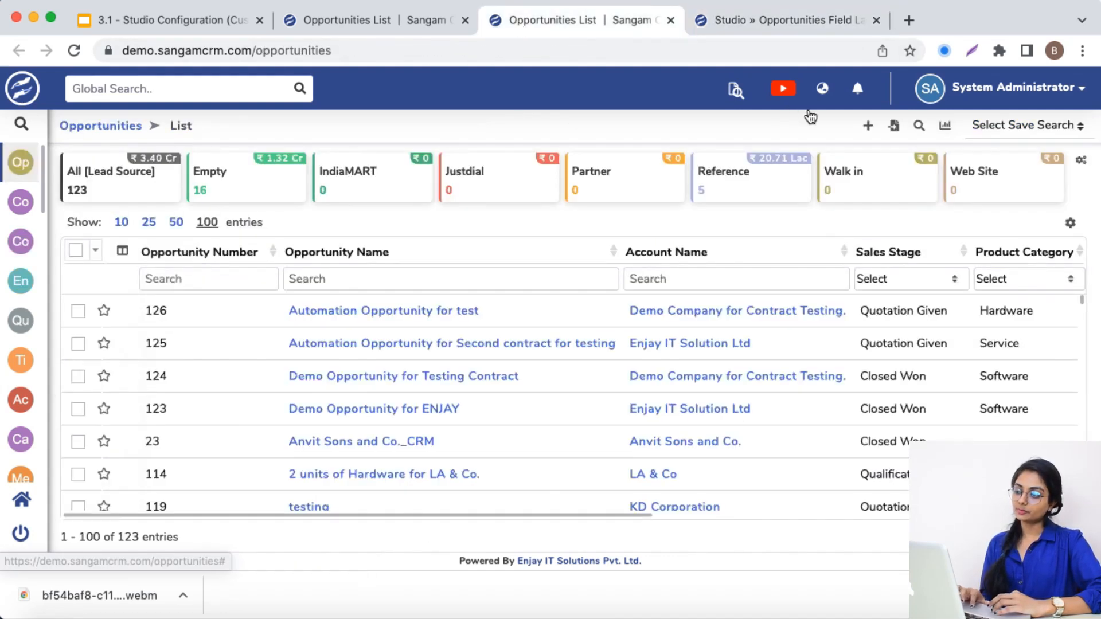
{"action": "left_click", "coordinate": [919, 127]}
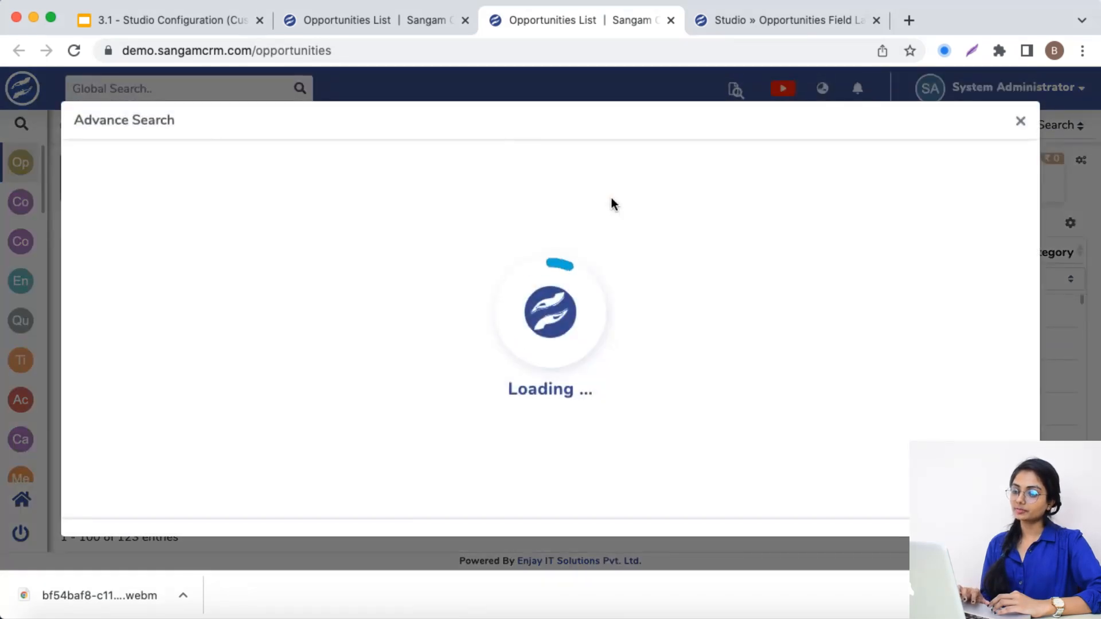
{"action": "left_click", "coordinate": [396, 278]}
{"action": "type", "text": "sae"}
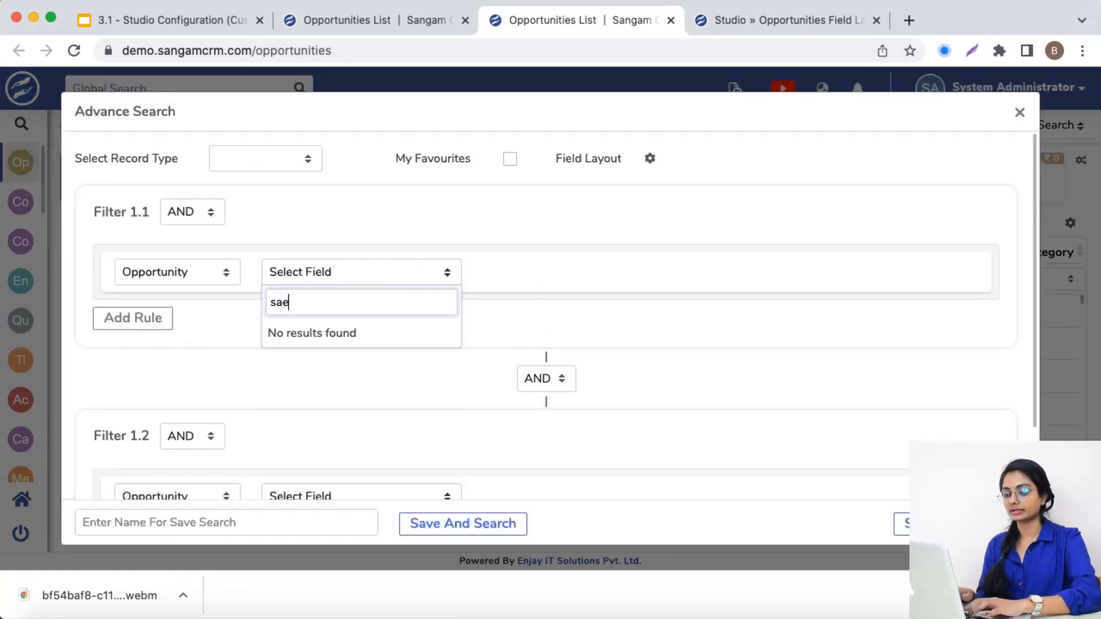
{"action": "key", "text": "BackSpace"}
{"action": "type", "text": "lea"}
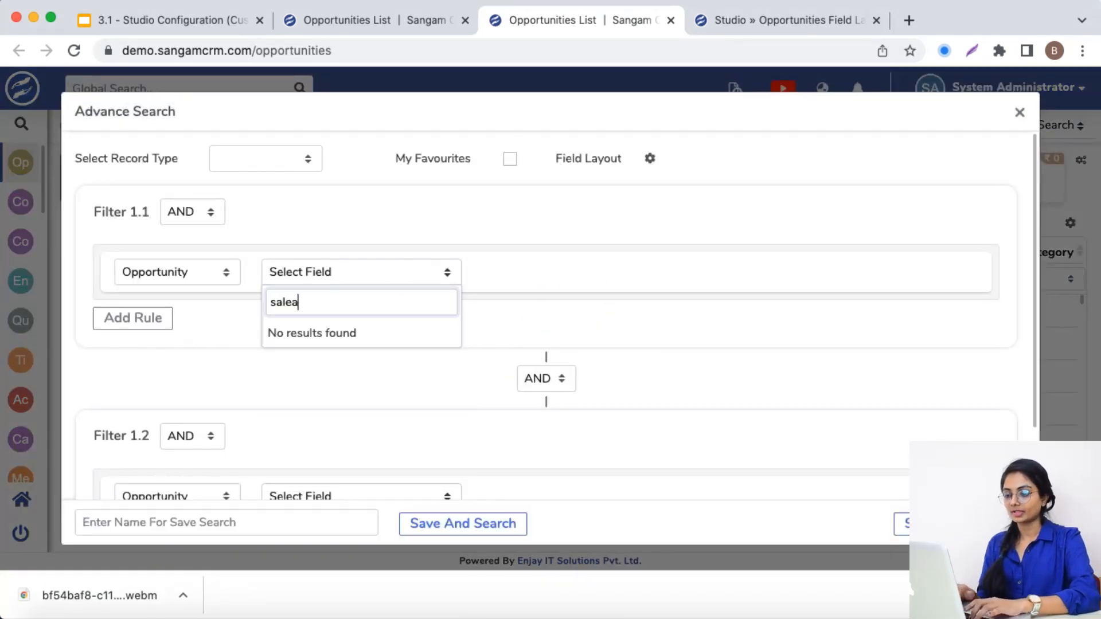
{"action": "key", "text": "BackSpace"}
{"action": "key", "text": "BackSpace"}
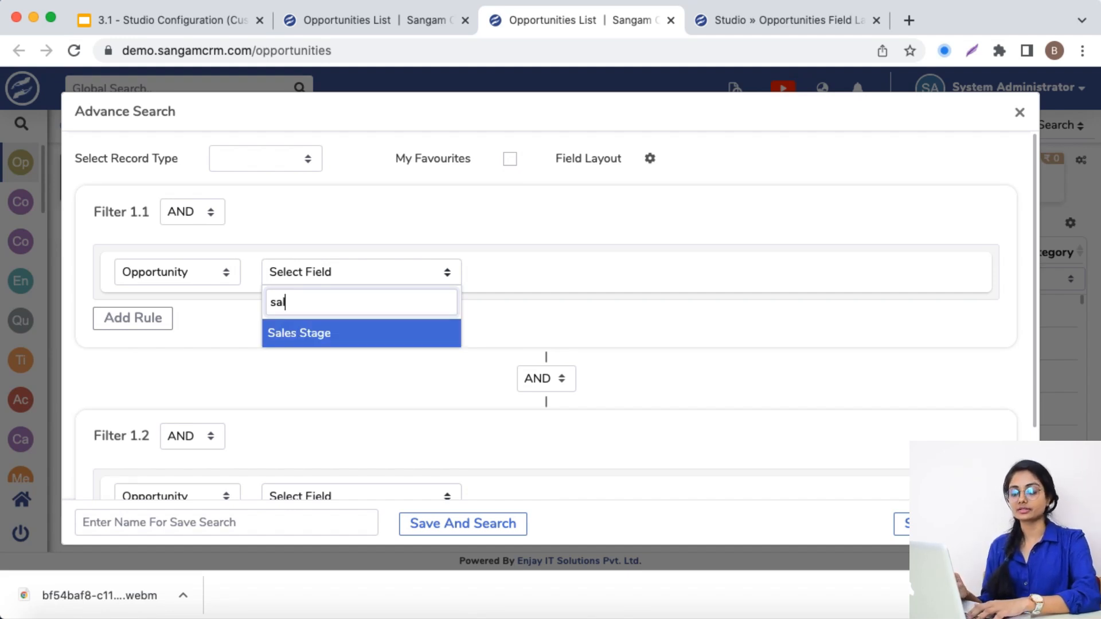
Disable Searchable for the Opportunity Sales Stage field and save the field
{"action": "left_click", "coordinate": [725, 27]}
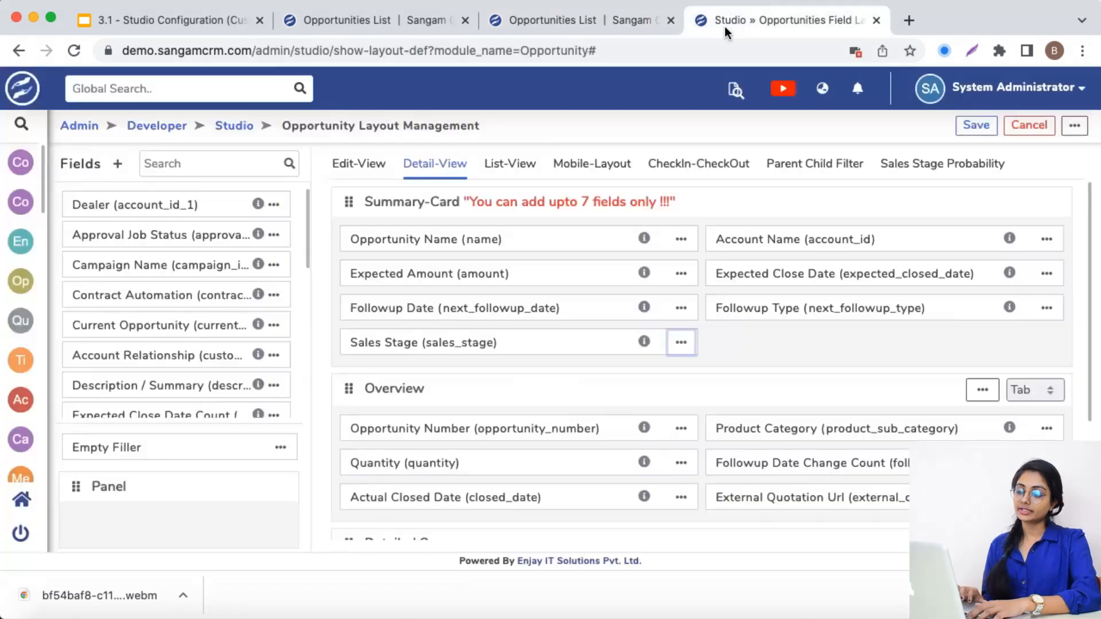
{"action": "left_click", "coordinate": [727, 374]}
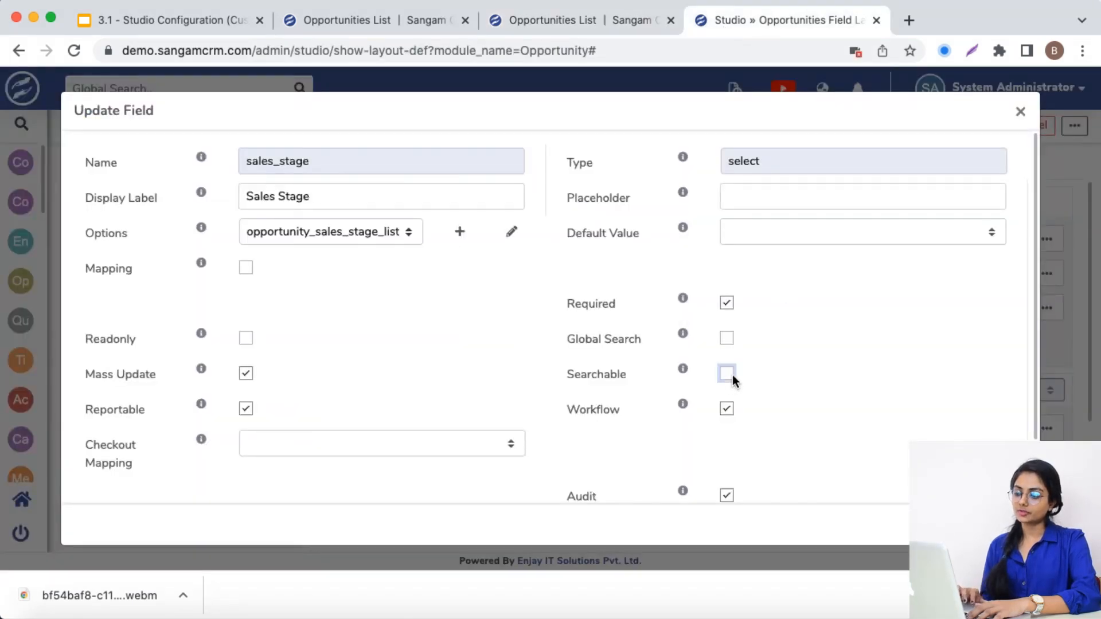
{"action": "left_click", "coordinate": [982, 524]}
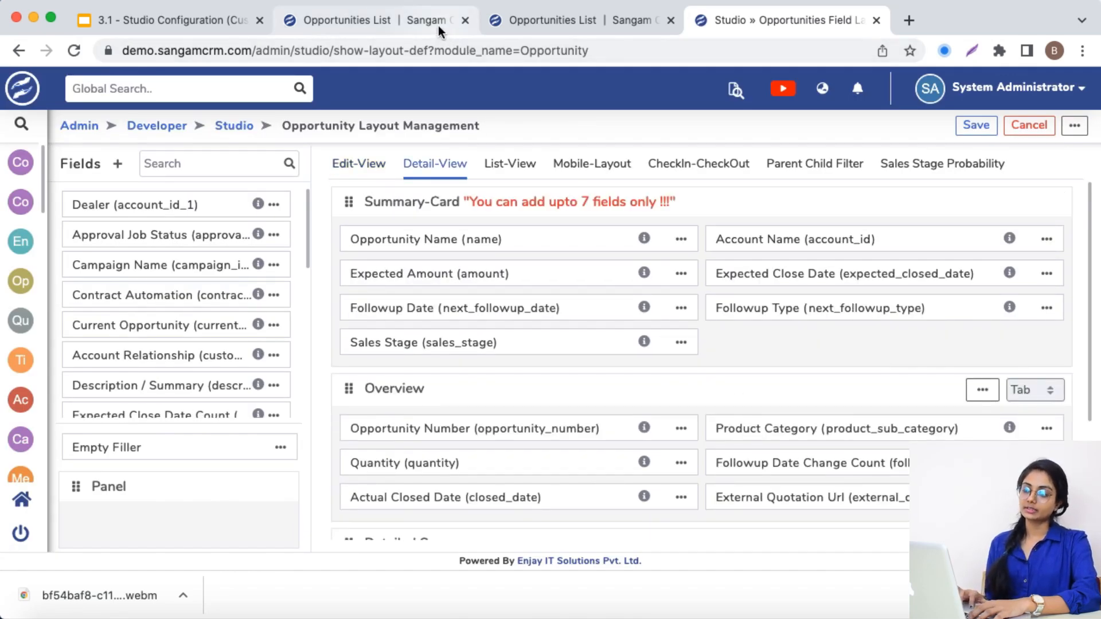
Look up "sales" among the first Opportunities list's advanced search fields and compare with the search left open in the second list
{"action": "left_click", "coordinate": [432, 25]}
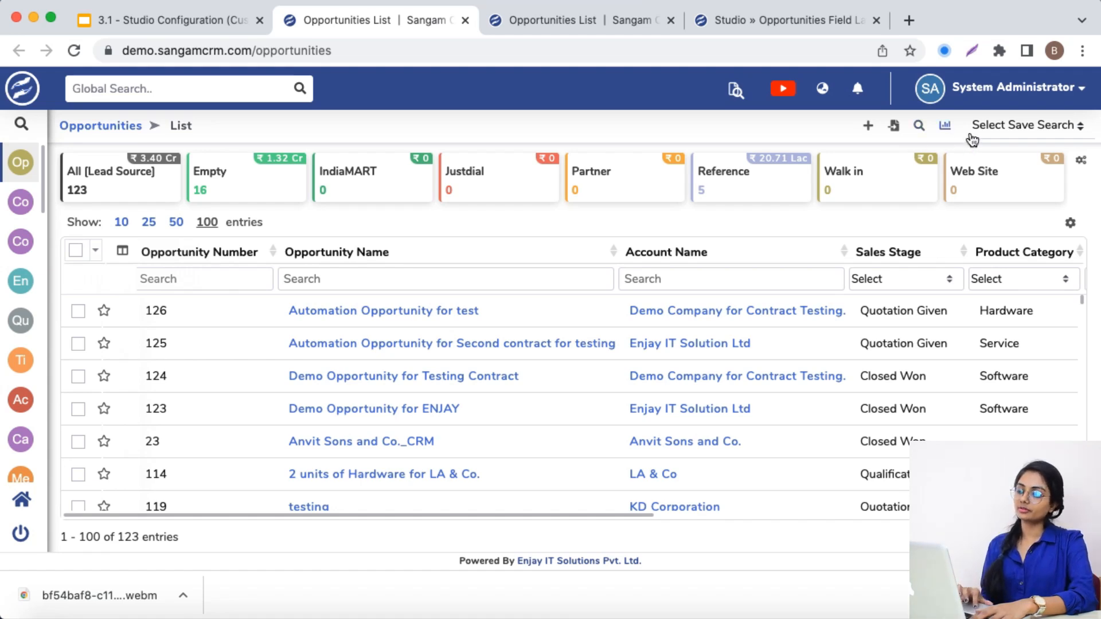
{"action": "left_click", "coordinate": [920, 125]}
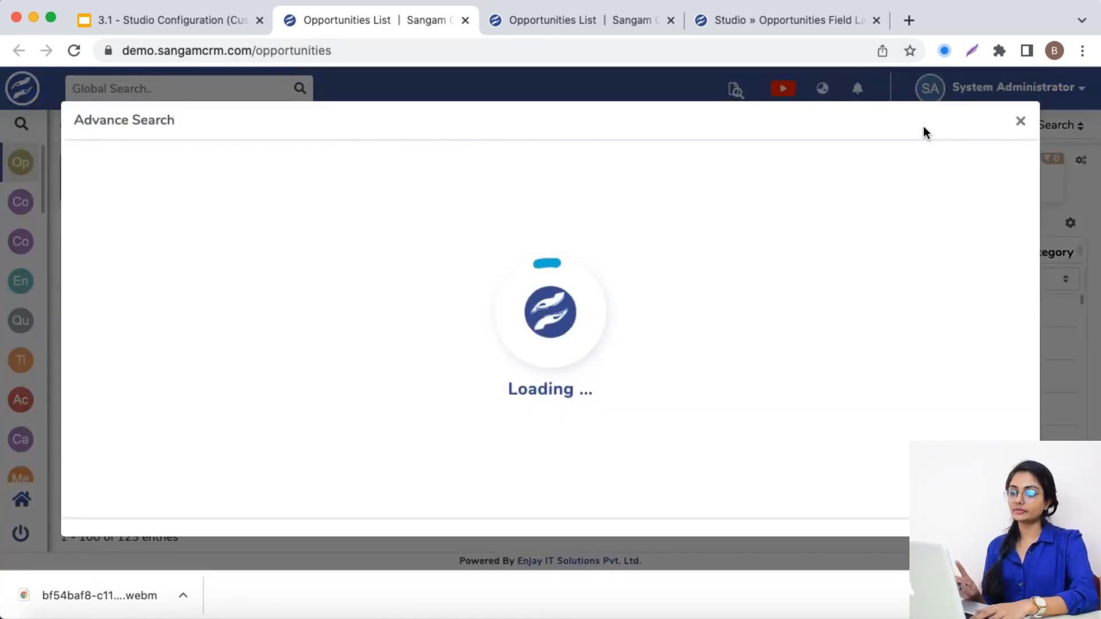
{"action": "left_click", "coordinate": [299, 273]}
{"action": "type", "text": "sales"}
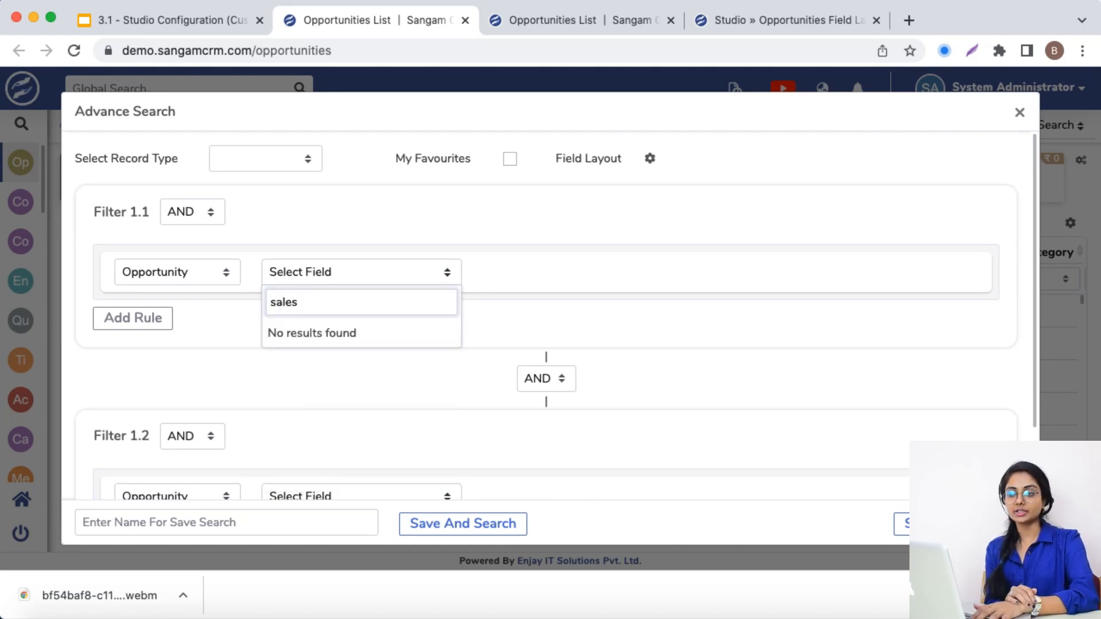
{"action": "left_click", "coordinate": [550, 23]}
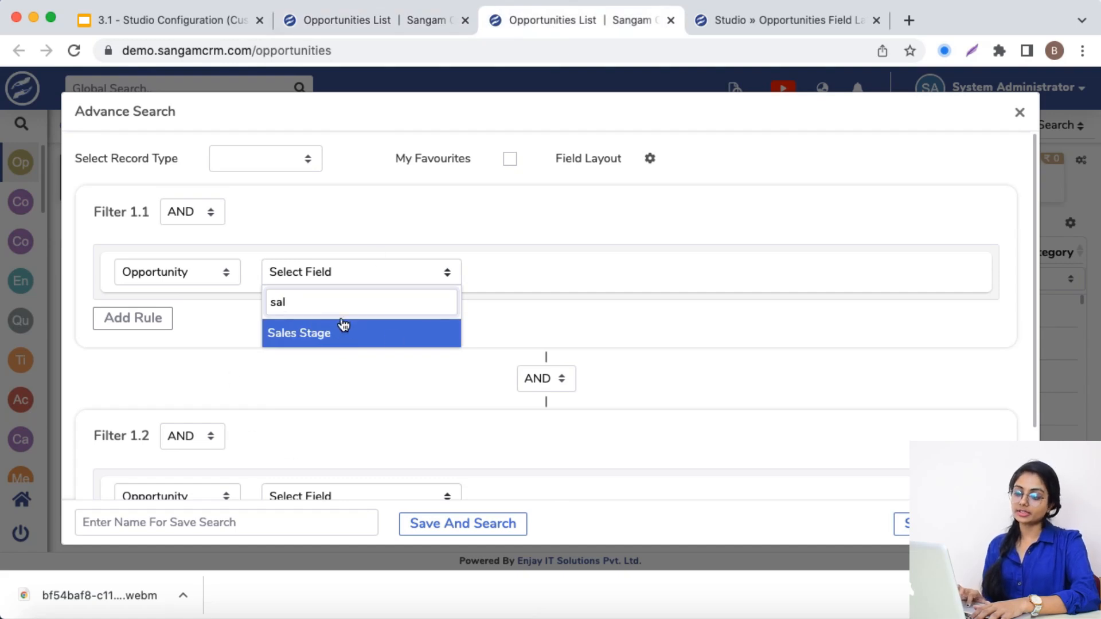
Re-enable Searchable for the Opportunity Sales Stage field in Studio and save the field
{"action": "left_click", "coordinate": [718, 32]}
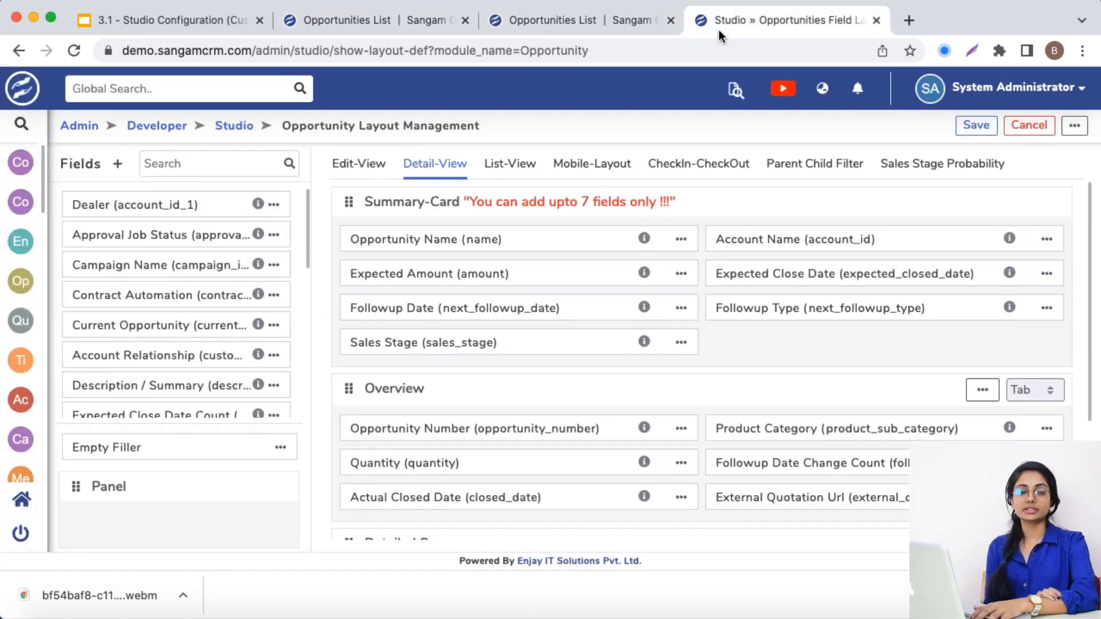
{"action": "left_click", "coordinate": [681, 342]}
{"action": "left_click", "coordinate": [703, 380]}
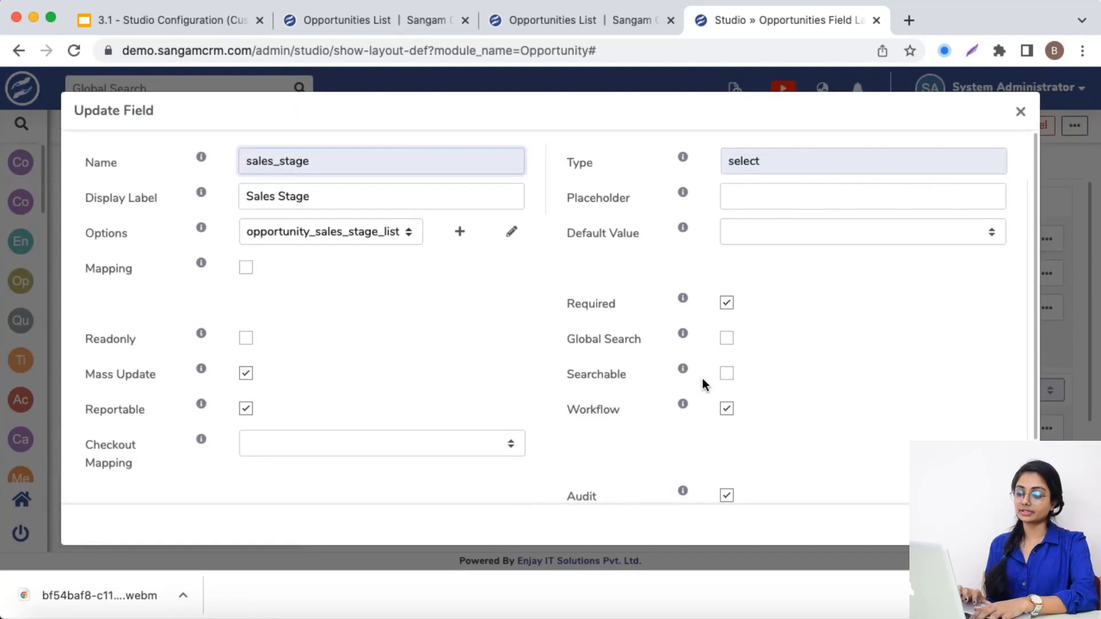
{"action": "left_click", "coordinate": [726, 374]}
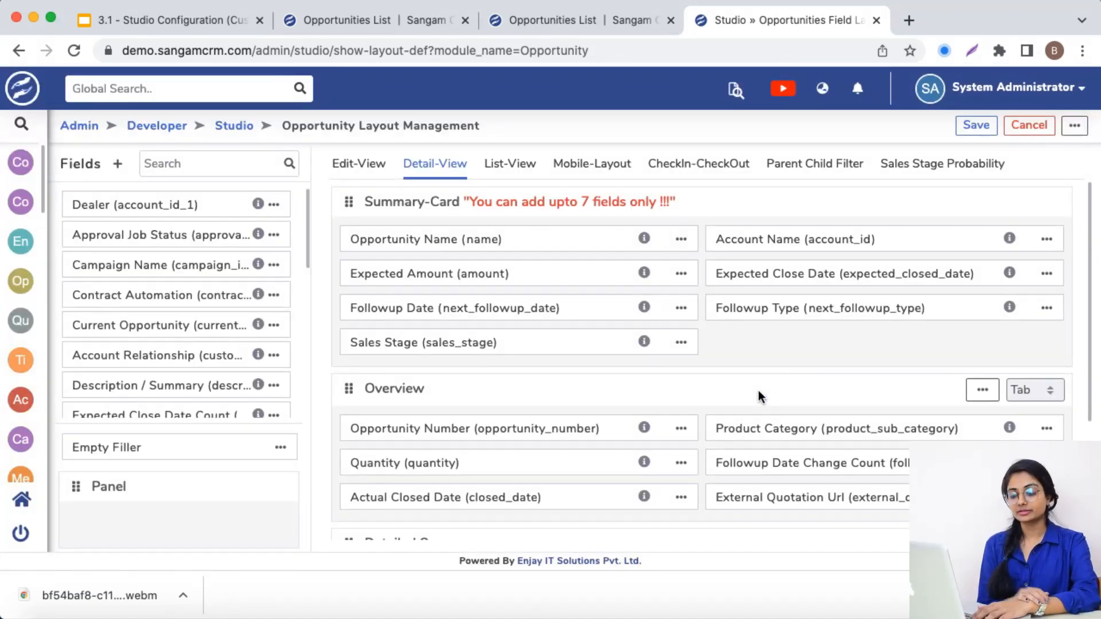
Reopen the Sales Stage field's properties in the Opportunity detail view to review its remaining options
{"action": "left_click", "coordinate": [681, 344]}
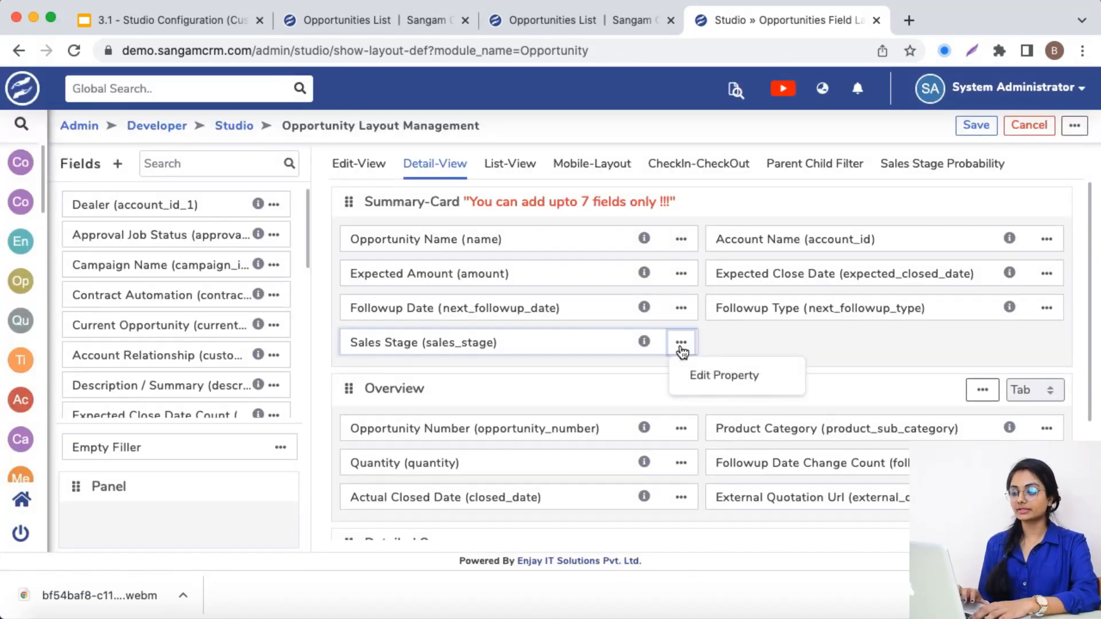
{"action": "left_click", "coordinate": [718, 376]}
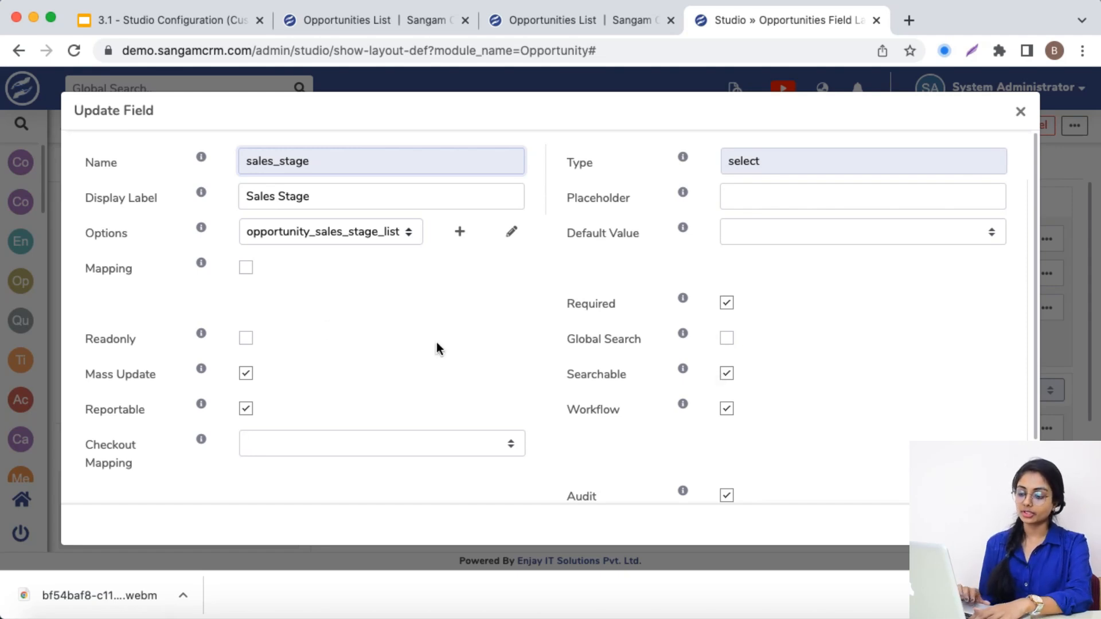
Review the Sales Stage field's Audit option, and open the change log of the Anvit Sons and Co._CRM opportunity
{"action": "scroll", "coordinate": [437, 341], "scroll_direction": "down", "scroll_amount": 2}
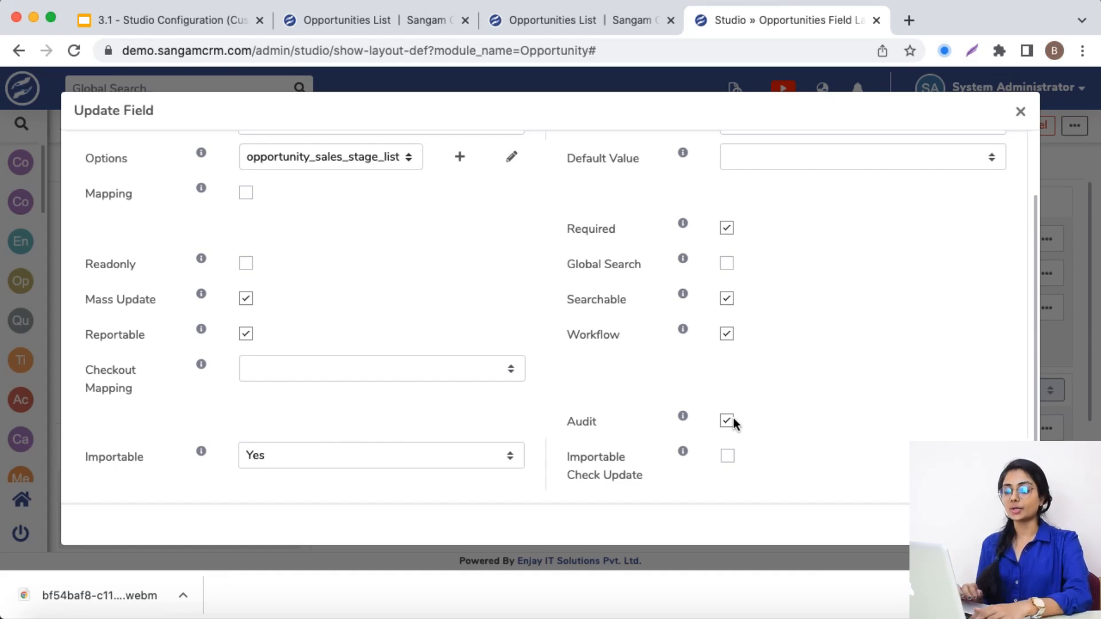
{"action": "left_click", "coordinate": [514, 22]}
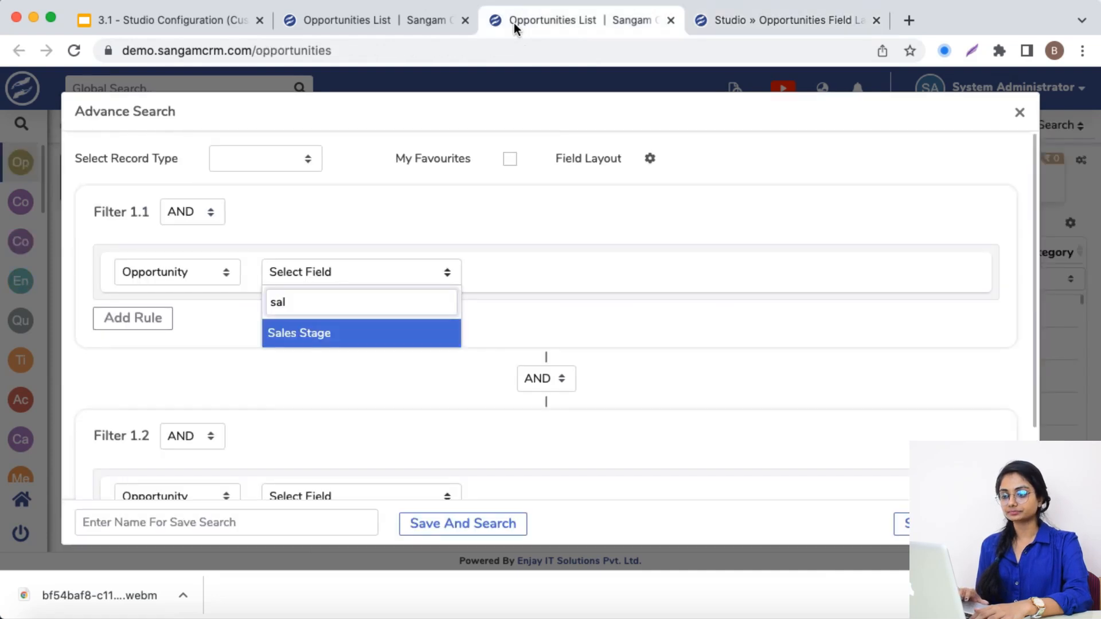
{"action": "left_click", "coordinate": [1020, 113]}
{"action": "scroll", "coordinate": [544, 377], "scroll_direction": "down", "scroll_amount": 3}
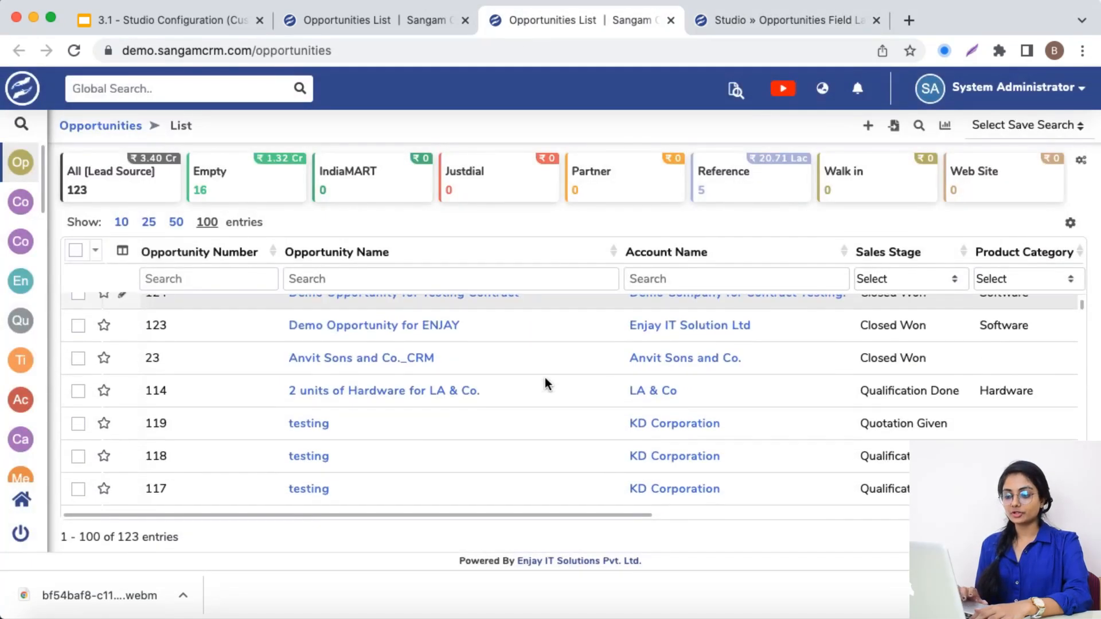
{"action": "left_click", "coordinate": [391, 364]}
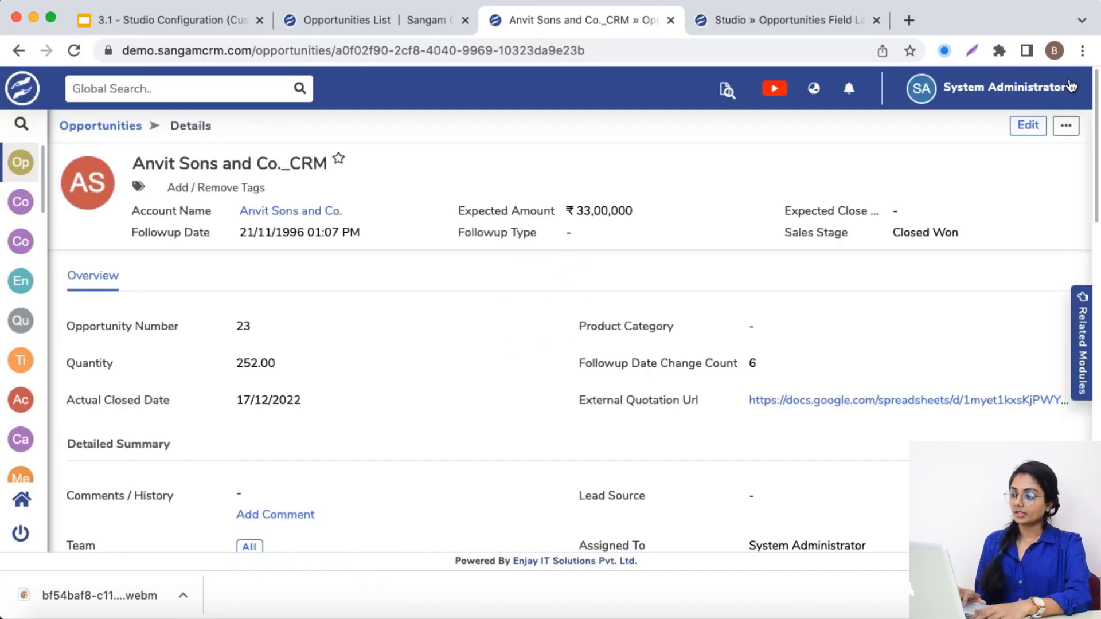
{"action": "left_click", "coordinate": [1067, 129]}
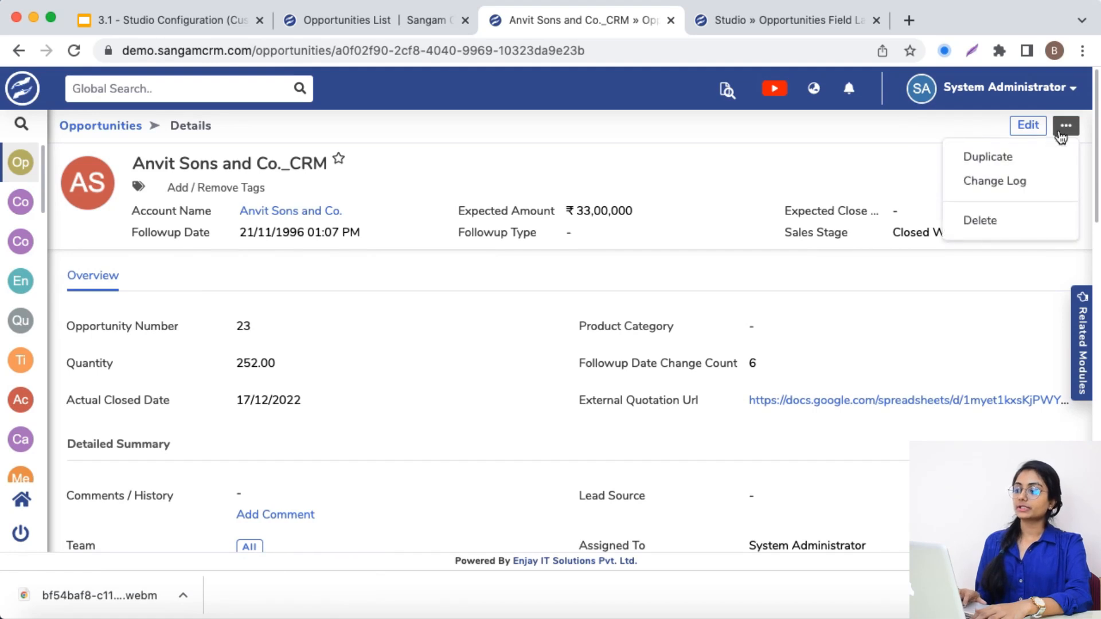
{"action": "left_click", "coordinate": [1014, 183]}
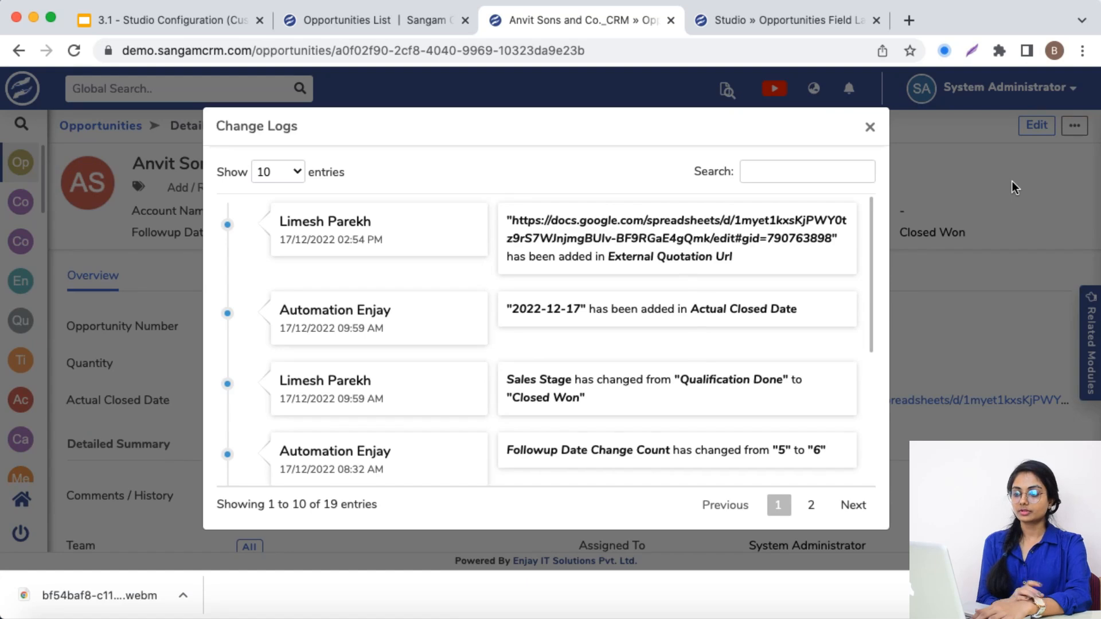
Search the opportunity's change log for "sales" and examine the most recent Sales Stage change
{"action": "left_click", "coordinate": [795, 173]}
{"action": "type", "text": "sa"}
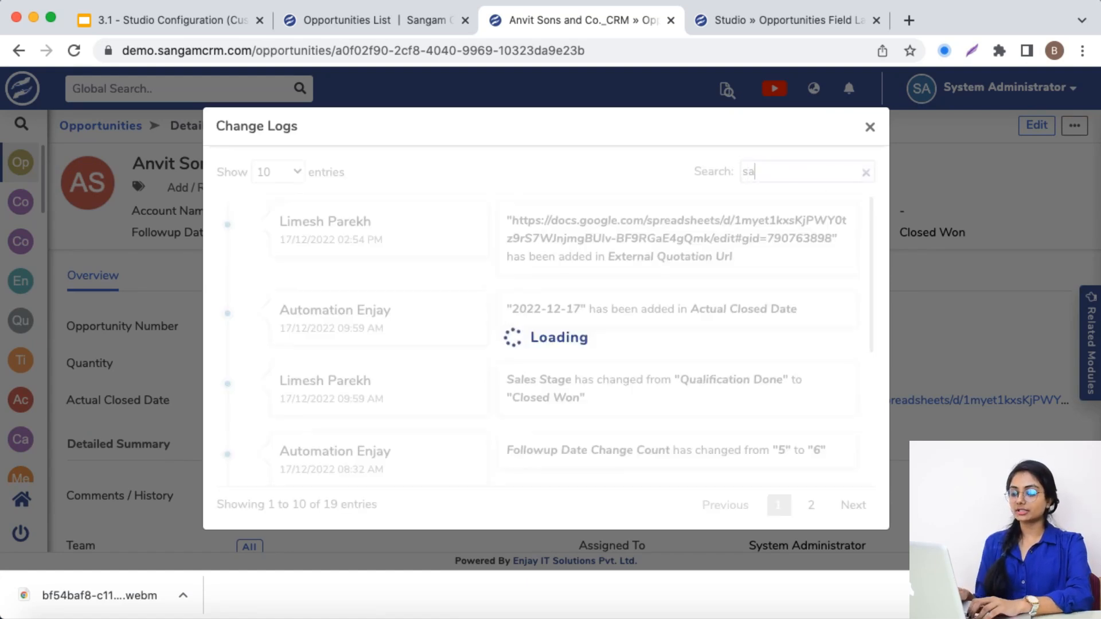
{"action": "type", "text": "les"}
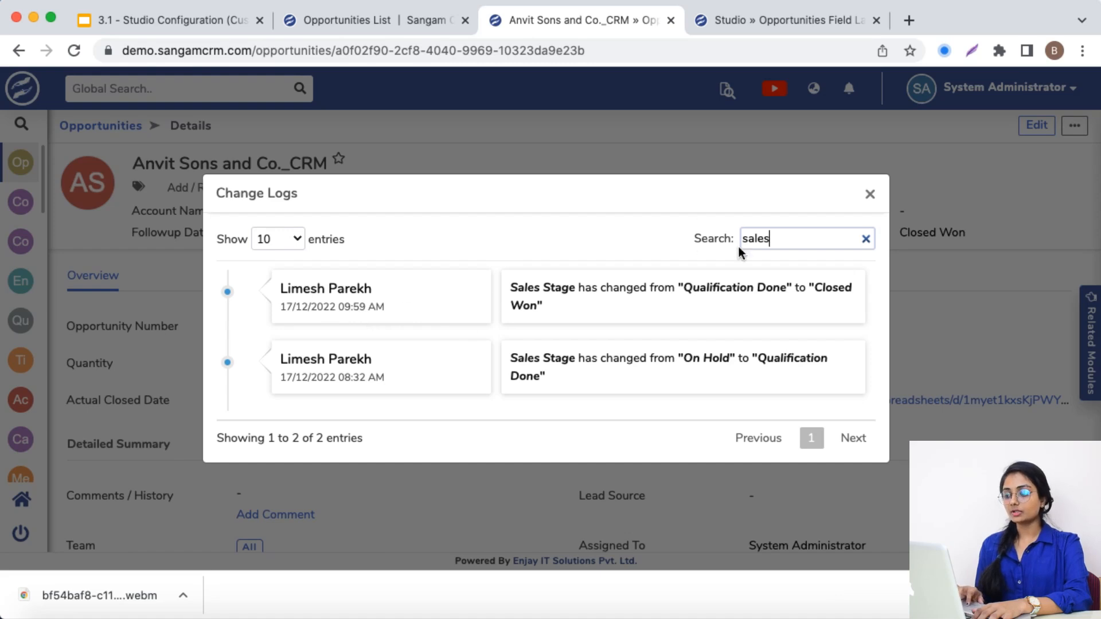
{"action": "triple_click", "coordinate": [721, 283]}
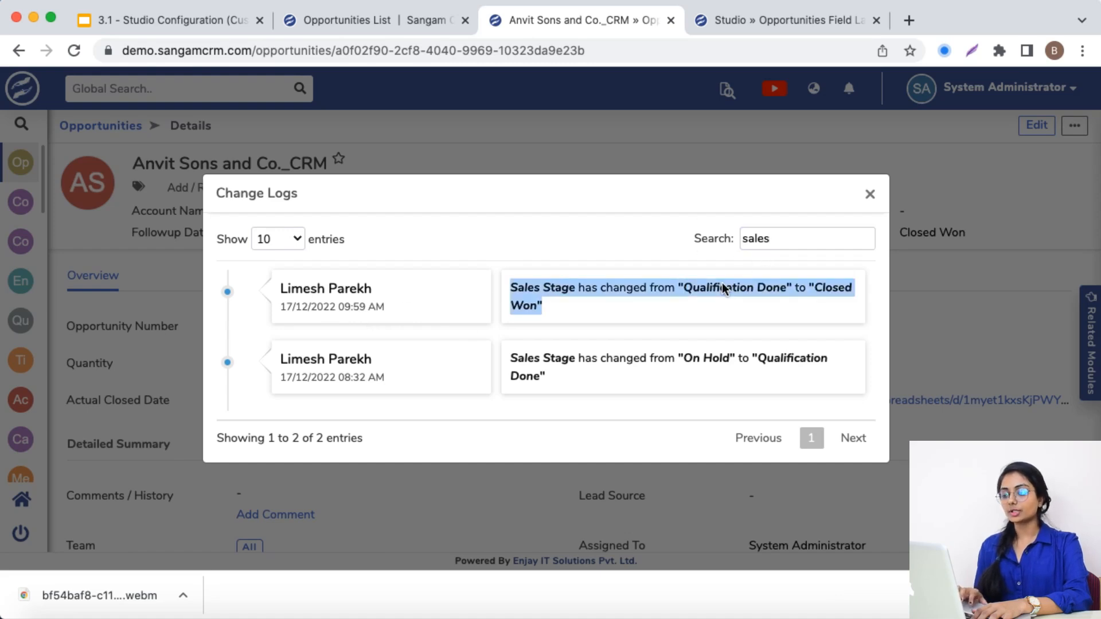
{"action": "left_click", "coordinate": [815, 286]}
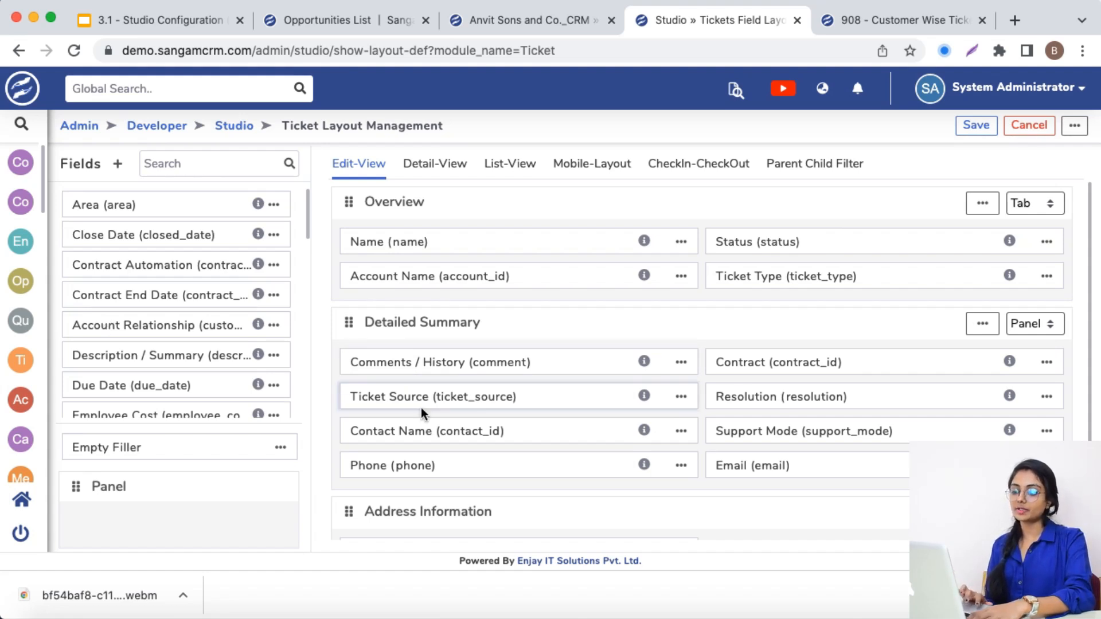
Open the Ticket Source field's properties in the Ticket edit view to review Reportable, and close the two Opportunities browser tabs
{"action": "left_click", "coordinate": [680, 397]}
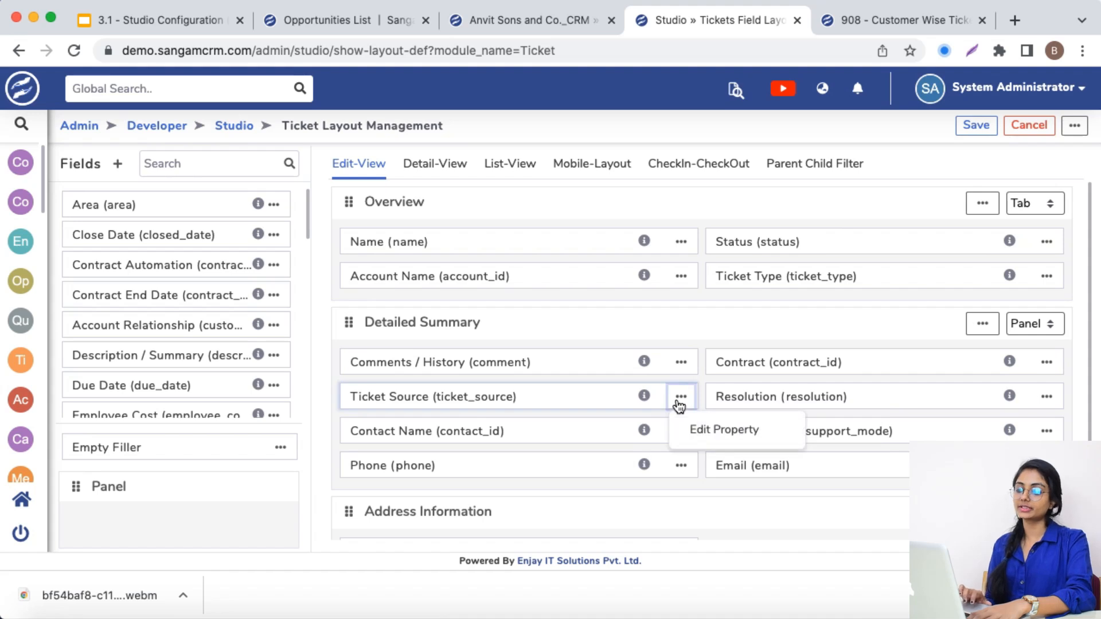
{"action": "left_click", "coordinate": [695, 434]}
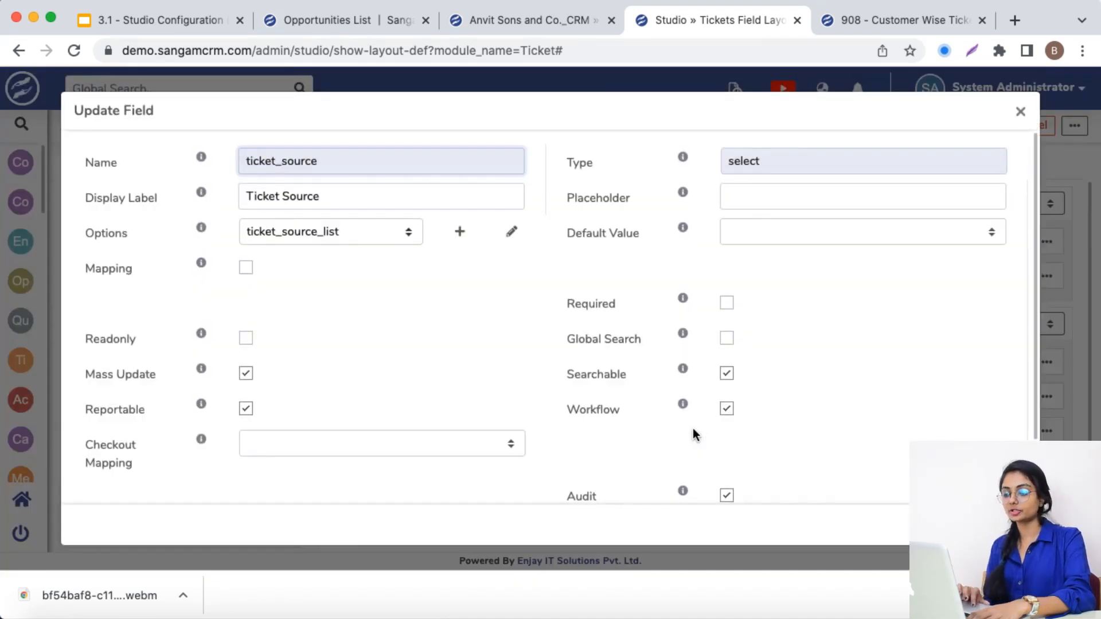
{"action": "left_click_drag", "start_coordinate": [84, 404], "coordinate": [145, 408]}
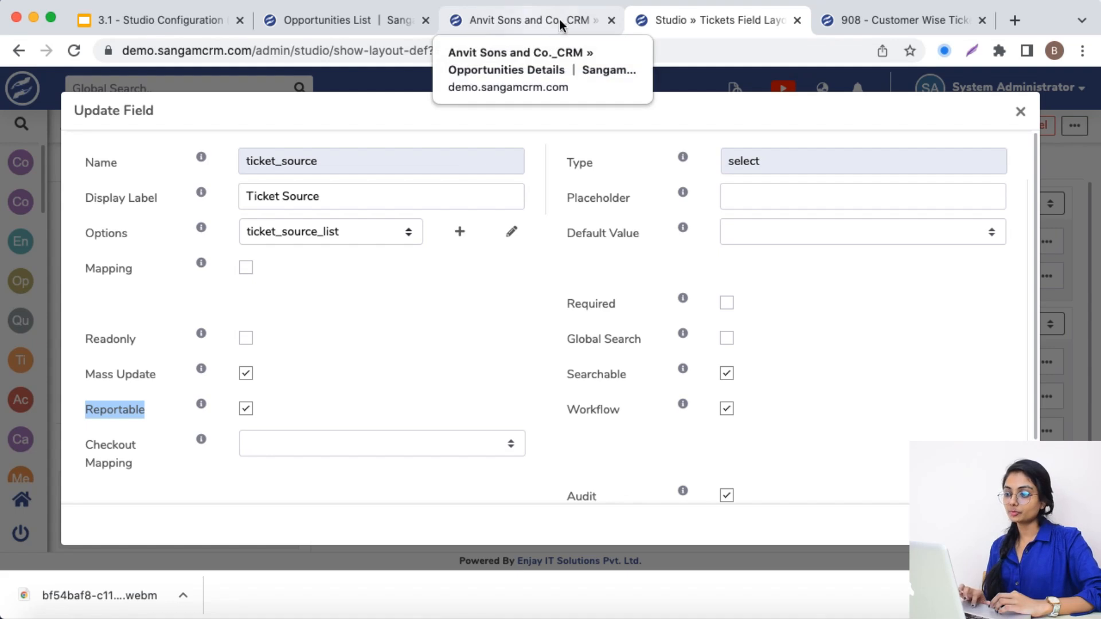
{"action": "left_click", "coordinate": [611, 22]}
{"action": "left_click", "coordinate": [429, 22]}
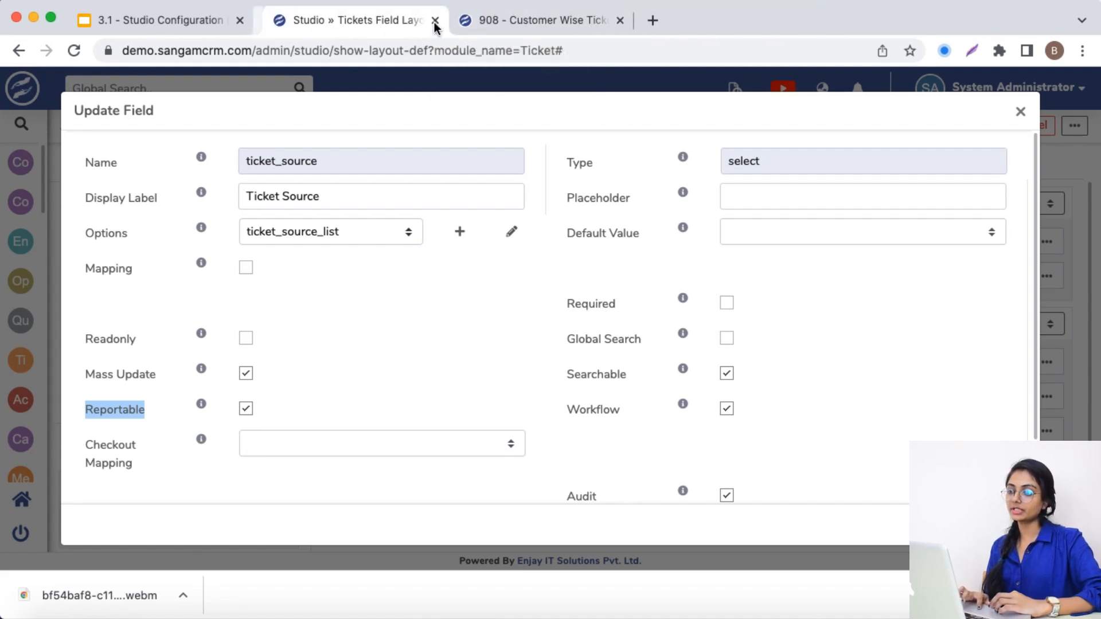
Select Ticket Source among the ticket fields of the 908 - Customer Wise Ticket Analysis report
{"action": "left_click", "coordinate": [477, 17]}
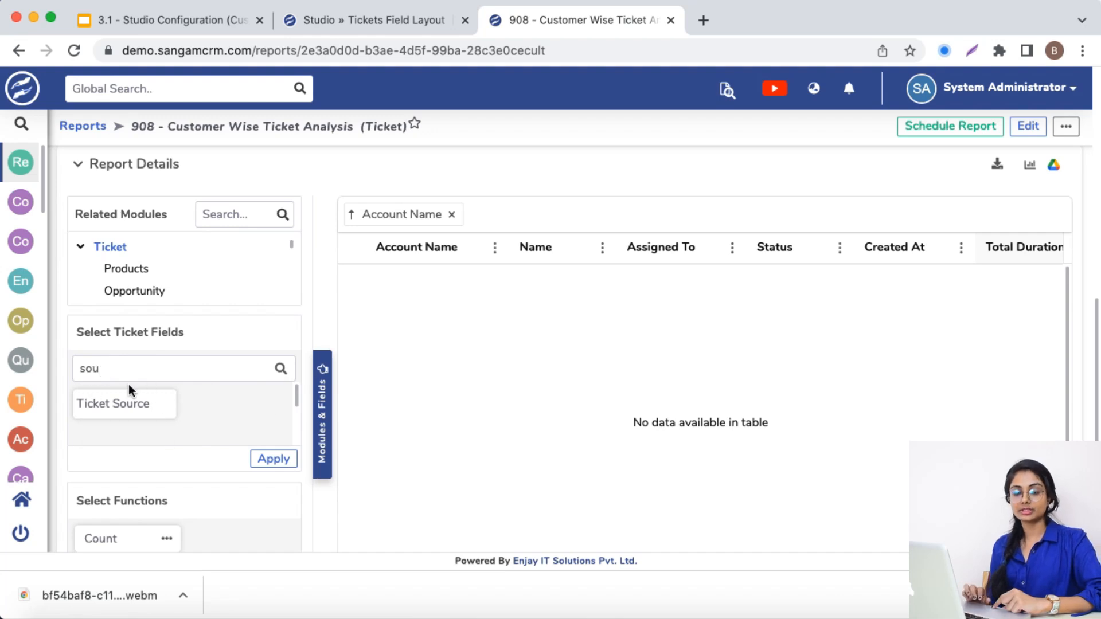
{"action": "left_click", "coordinate": [134, 417]}
{"action": "scroll", "coordinate": [132, 411], "scroll_direction": "down", "scroll_amount": 2}
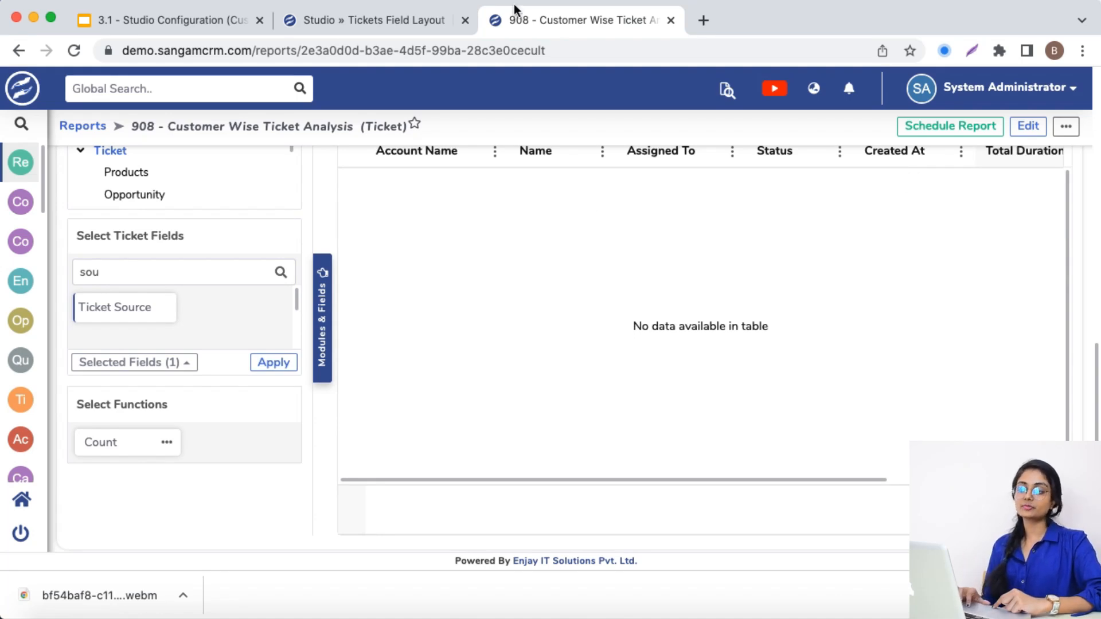
Disable Reportable for the Ticket Source field in Studio and save the field
{"action": "left_click", "coordinate": [376, 26]}
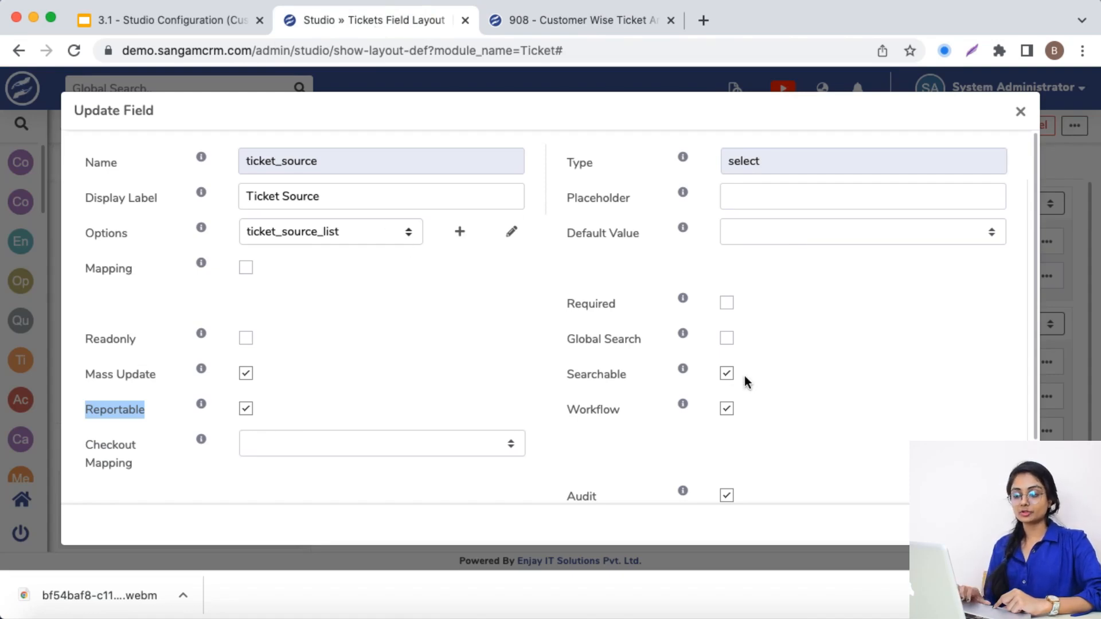
{"action": "left_click", "coordinate": [249, 409]}
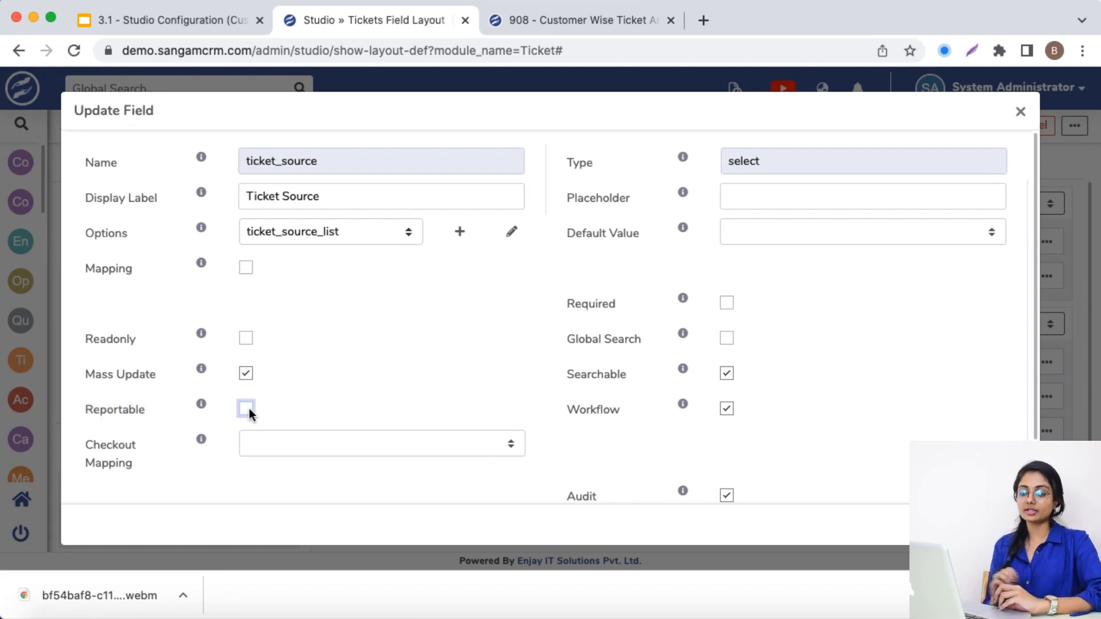
{"action": "left_click", "coordinate": [1004, 525]}
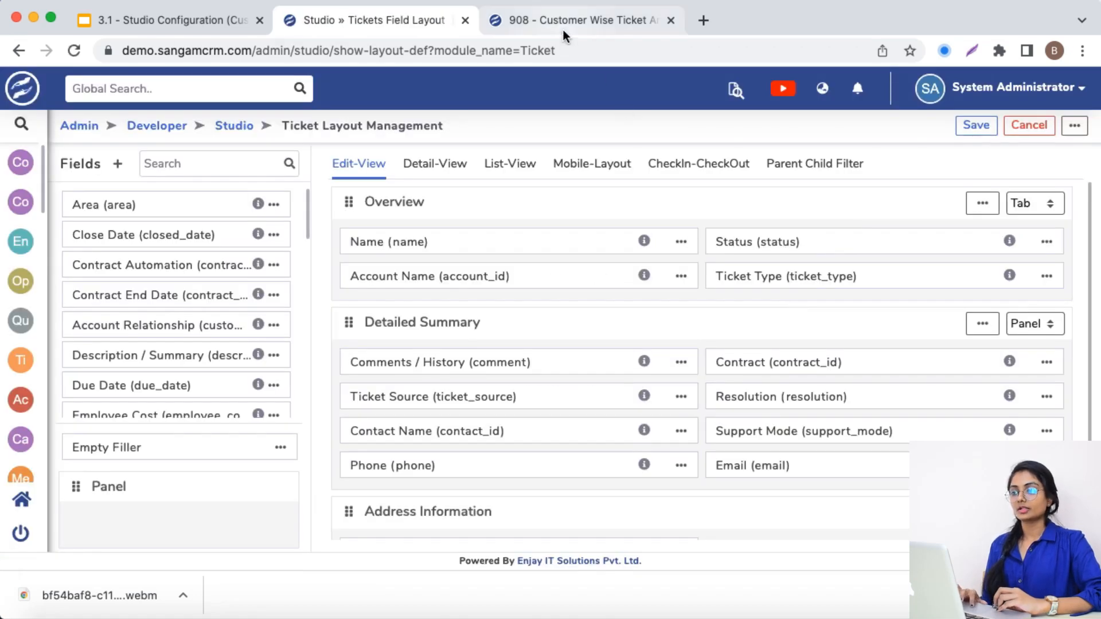
Duplicate the 908 report's browser tab and search the copy's ticket fields for "sour"
{"action": "left_click", "coordinate": [563, 23]}
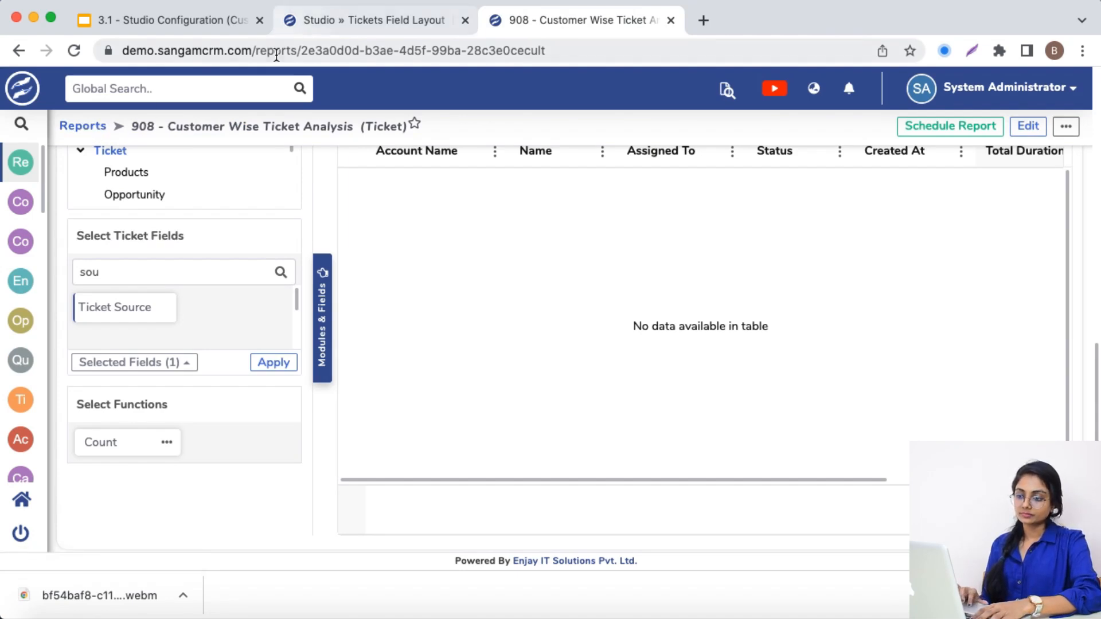
{"action": "right_click", "coordinate": [538, 19]}
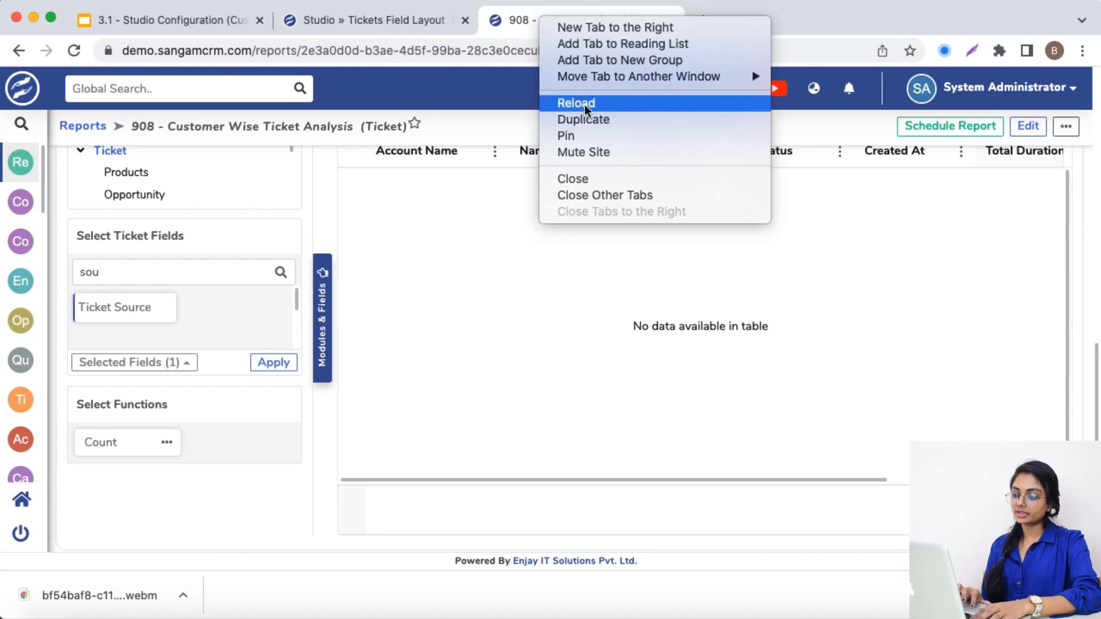
{"action": "left_click", "coordinate": [597, 120]}
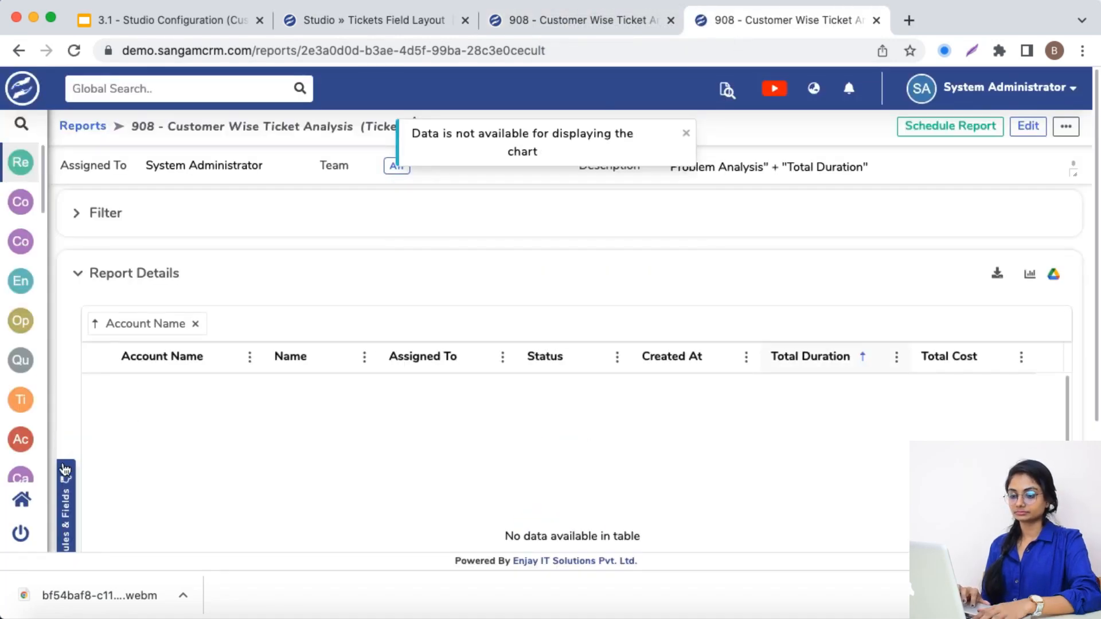
{"action": "left_click", "coordinate": [65, 467]}
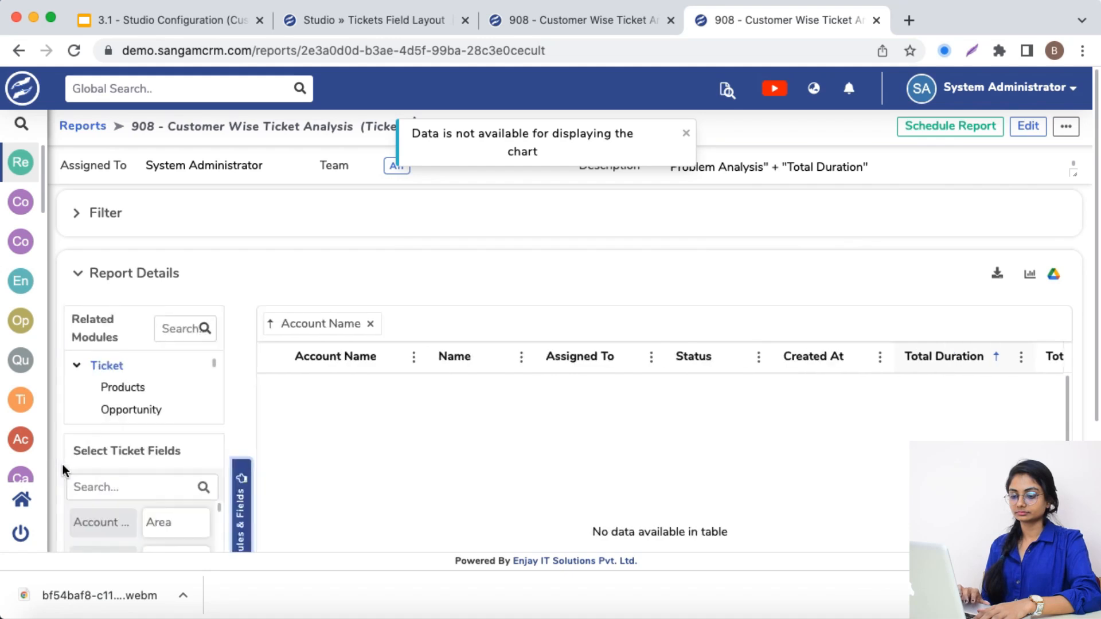
{"action": "left_click", "coordinate": [117, 472]}
{"action": "type", "text": "sour"}
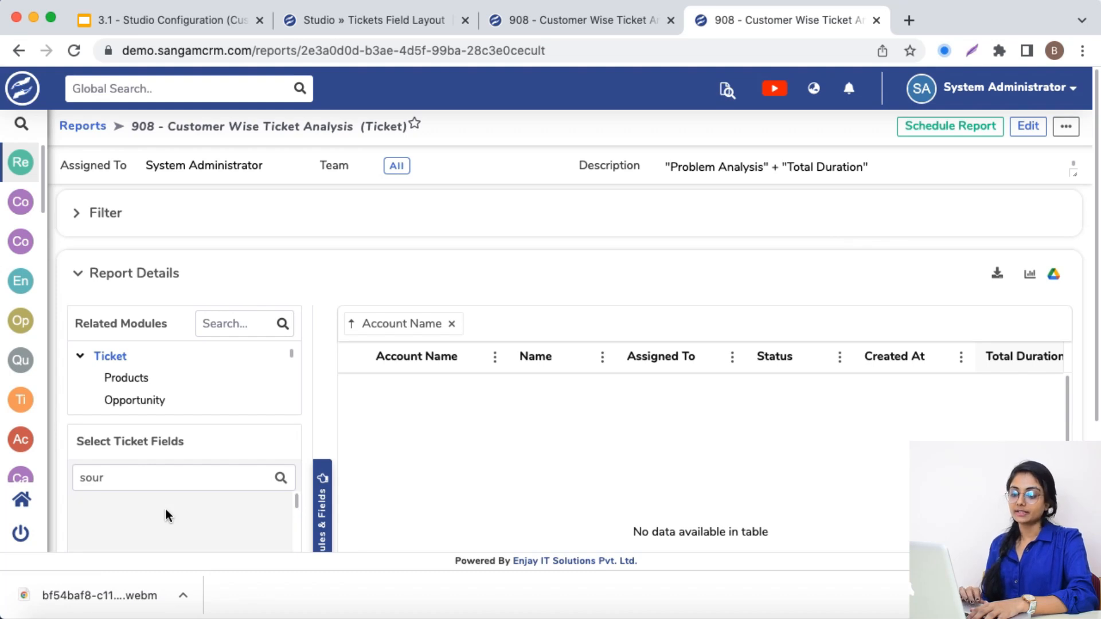
Compare the ticket field searches in the two 908 report tabs and expand the Filter section in the duplicate
{"action": "left_click", "coordinate": [553, 23]}
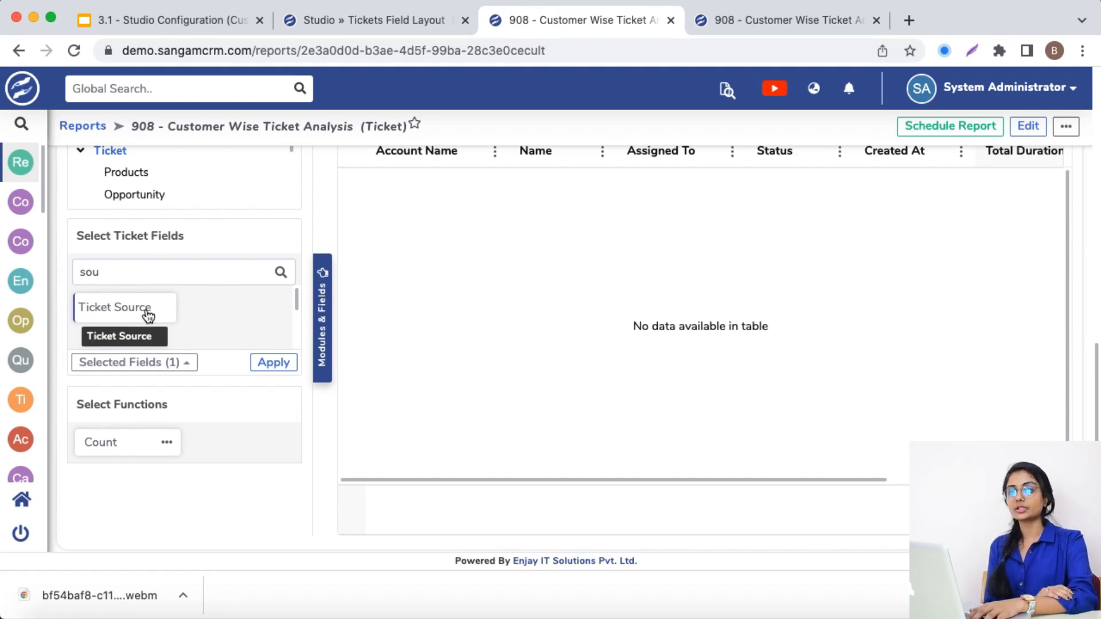
{"action": "left_click", "coordinate": [773, 33]}
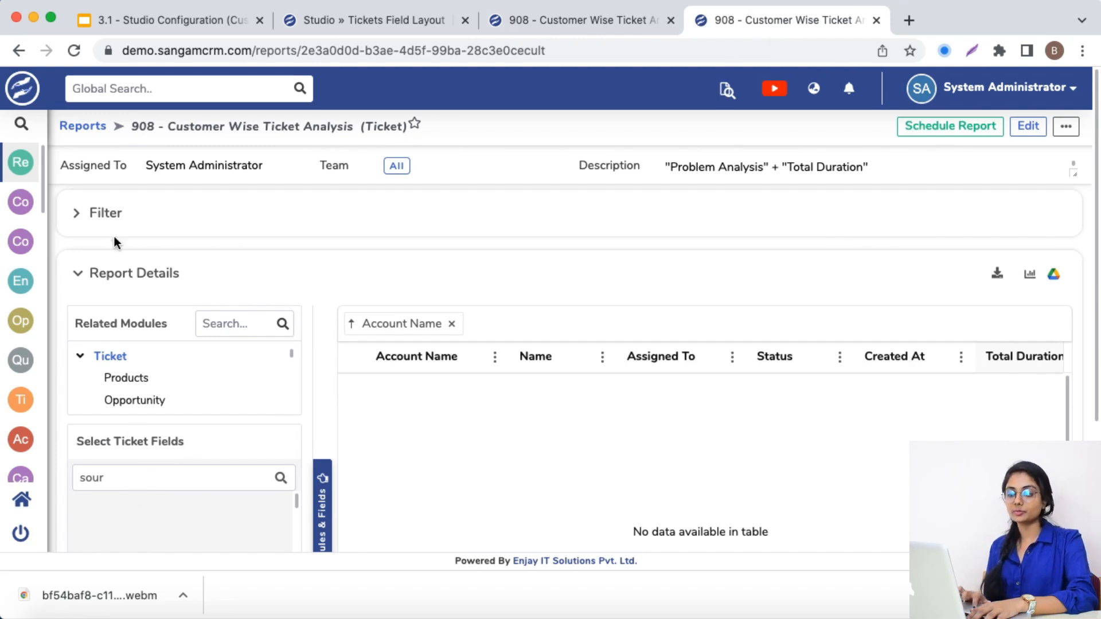
{"action": "left_click", "coordinate": [76, 215]}
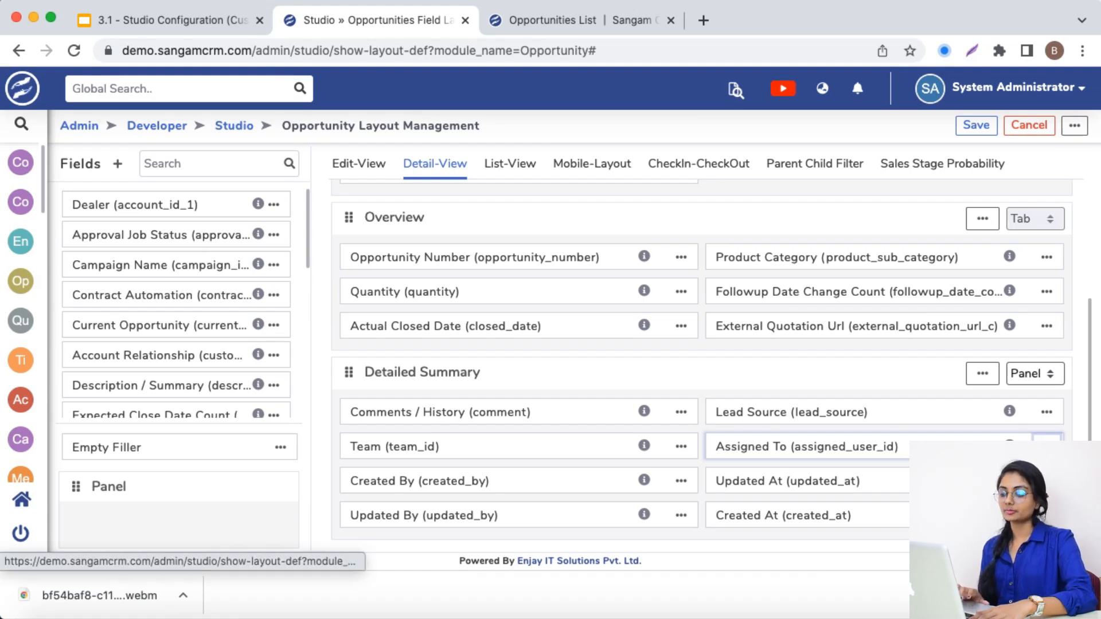
Open the Assigned To field's properties in the Opportunity detail view to review Mass Update, and return to the Opportunities list
{"action": "left_click", "coordinate": [1021, 476]}
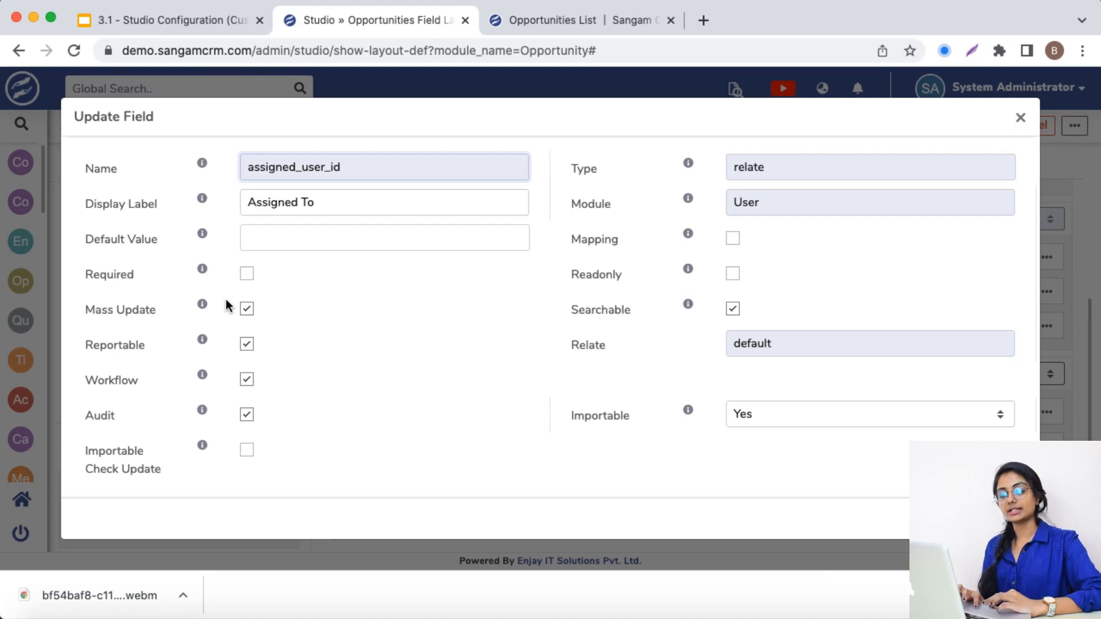
{"action": "left_click_drag", "start_coordinate": [85, 305], "coordinate": [153, 308]}
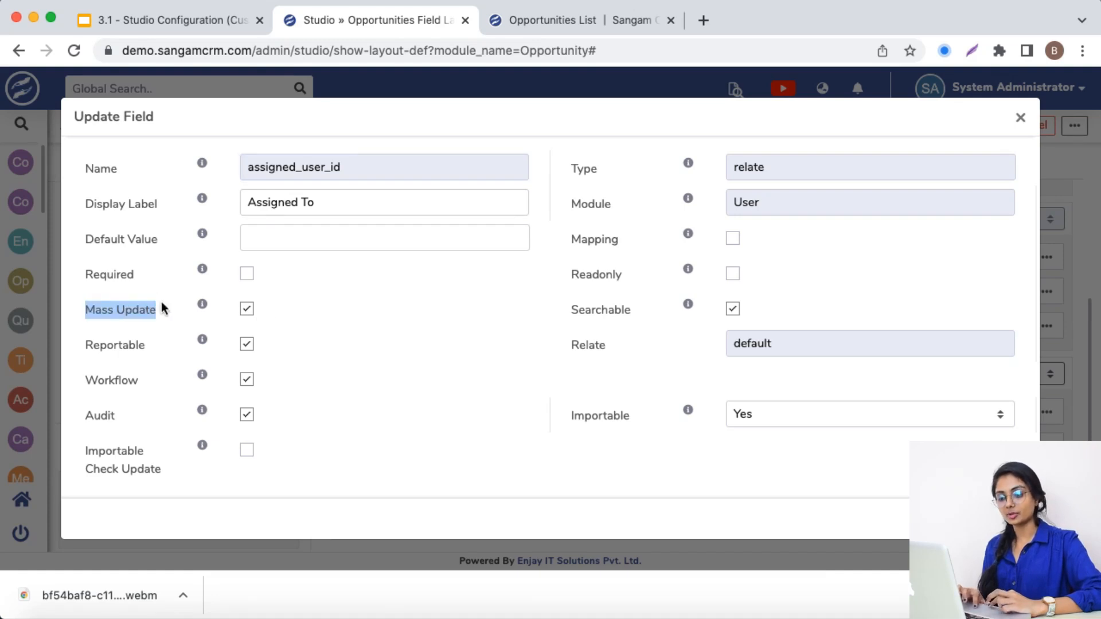
{"action": "left_click", "coordinate": [594, 17]}
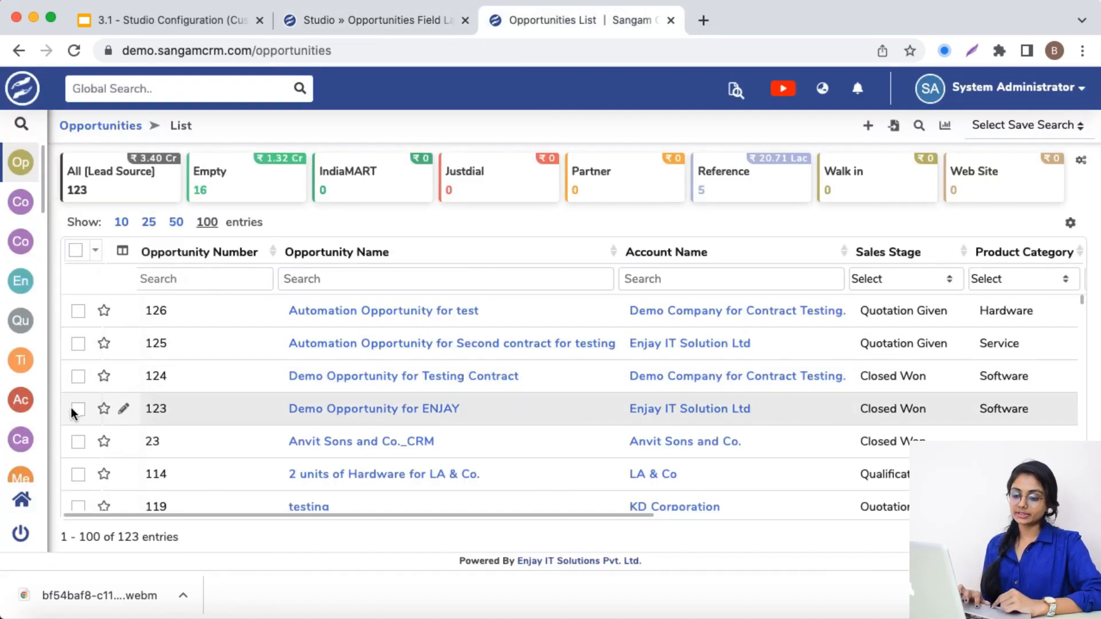
Start a mass update of opportunities 123, 23 and 114 with Assigned To as the field to update
{"action": "left_click", "coordinate": [71, 407]}
{"action": "left_click", "coordinate": [75, 448]}
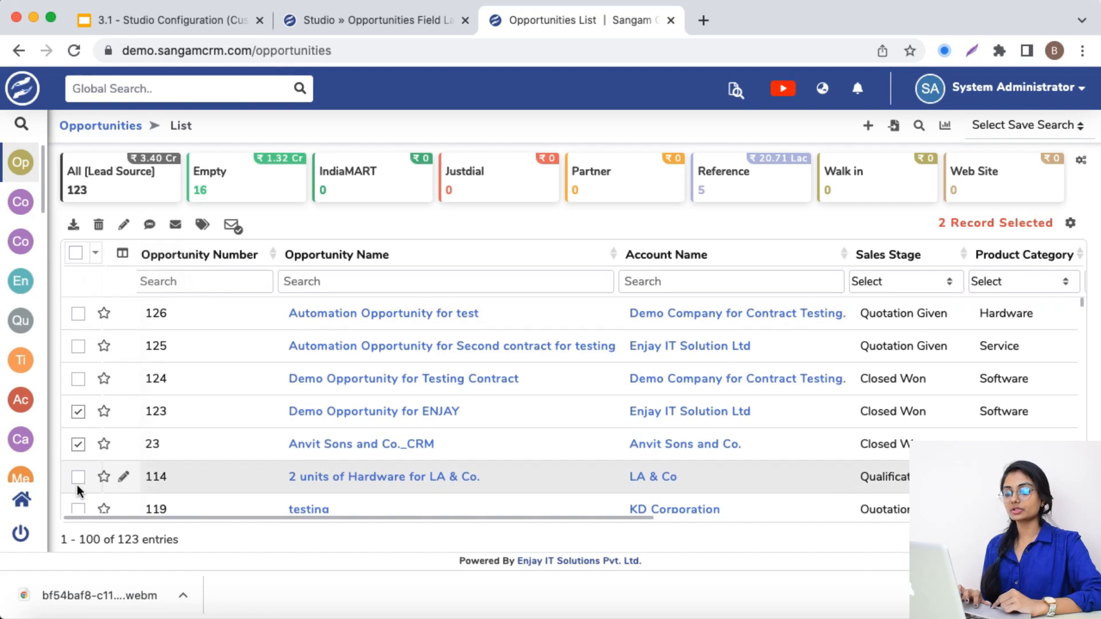
{"action": "left_click", "coordinate": [77, 481]}
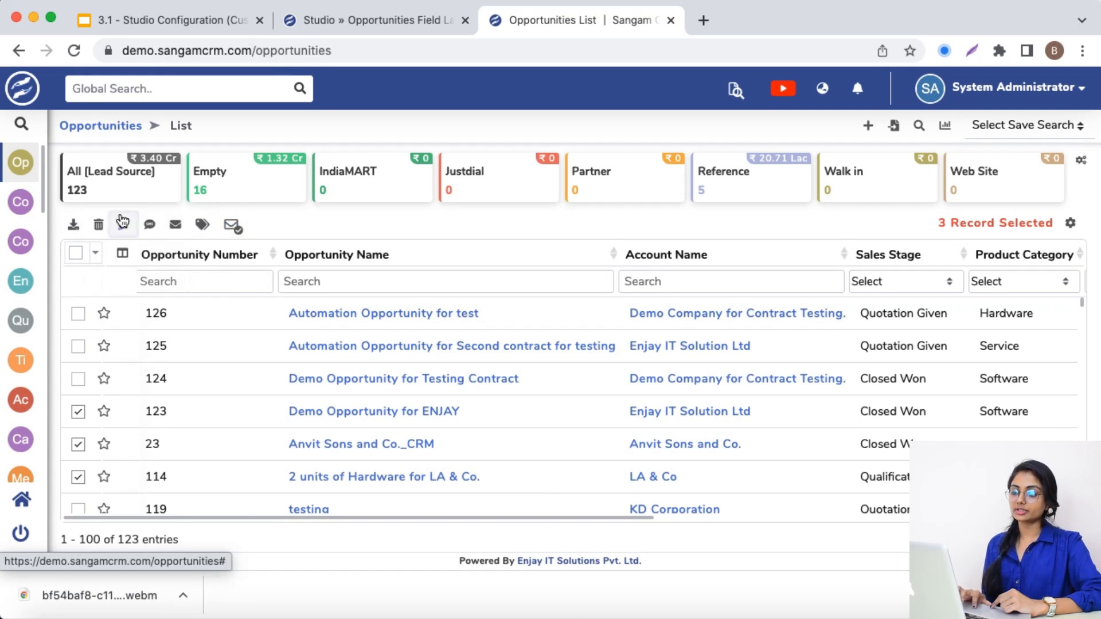
{"action": "left_click", "coordinate": [124, 223]}
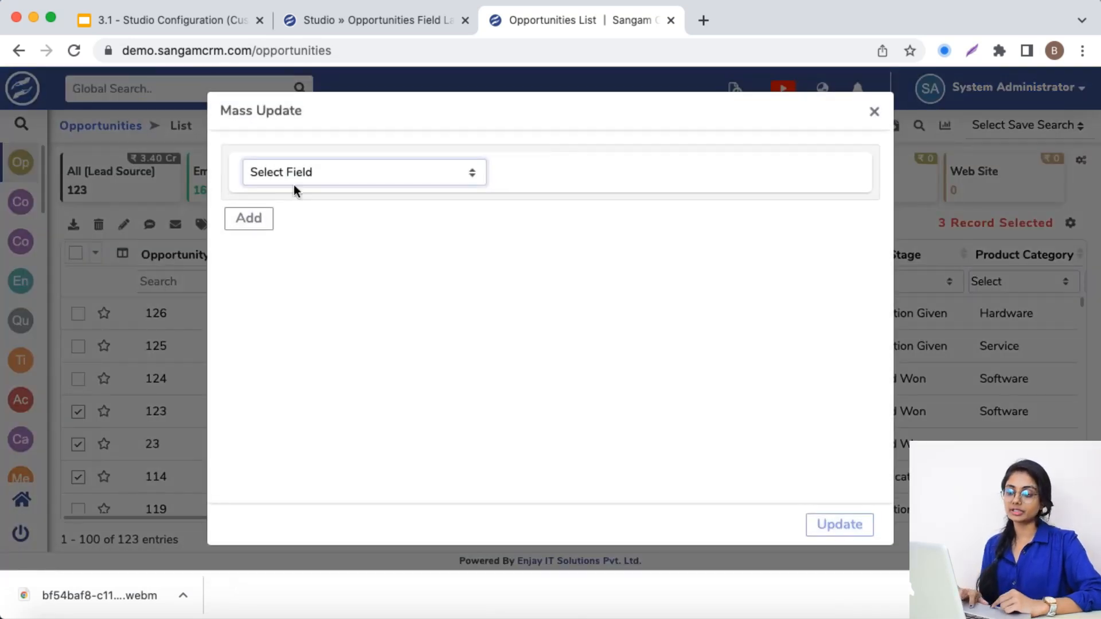
{"action": "left_click", "coordinate": [310, 175]}
{"action": "type", "text": "sa"}
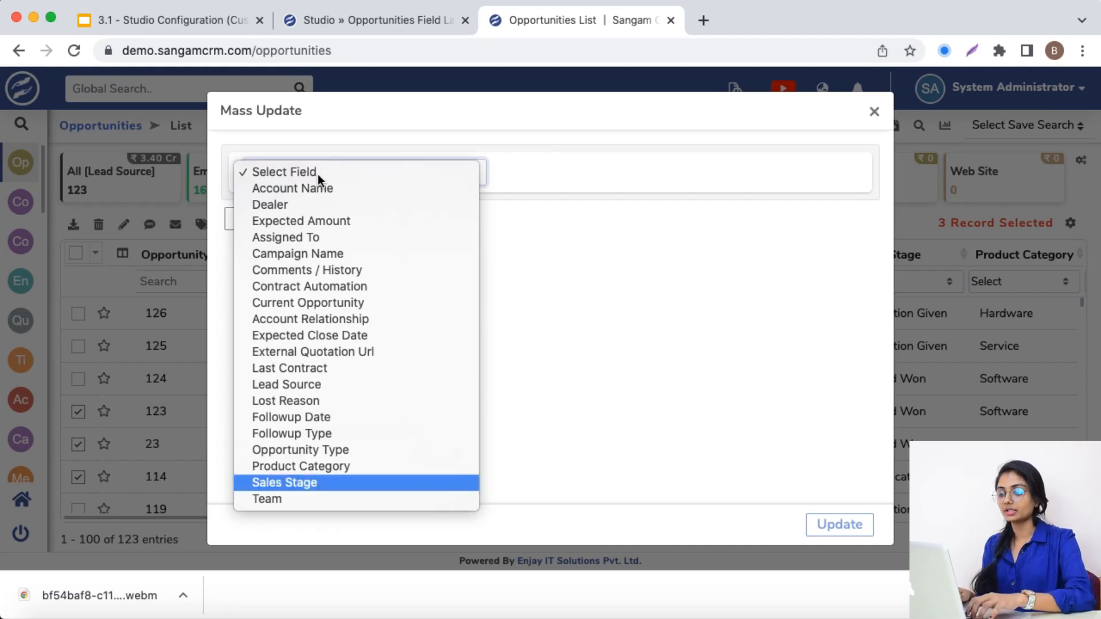
{"action": "left_click", "coordinate": [320, 240]}
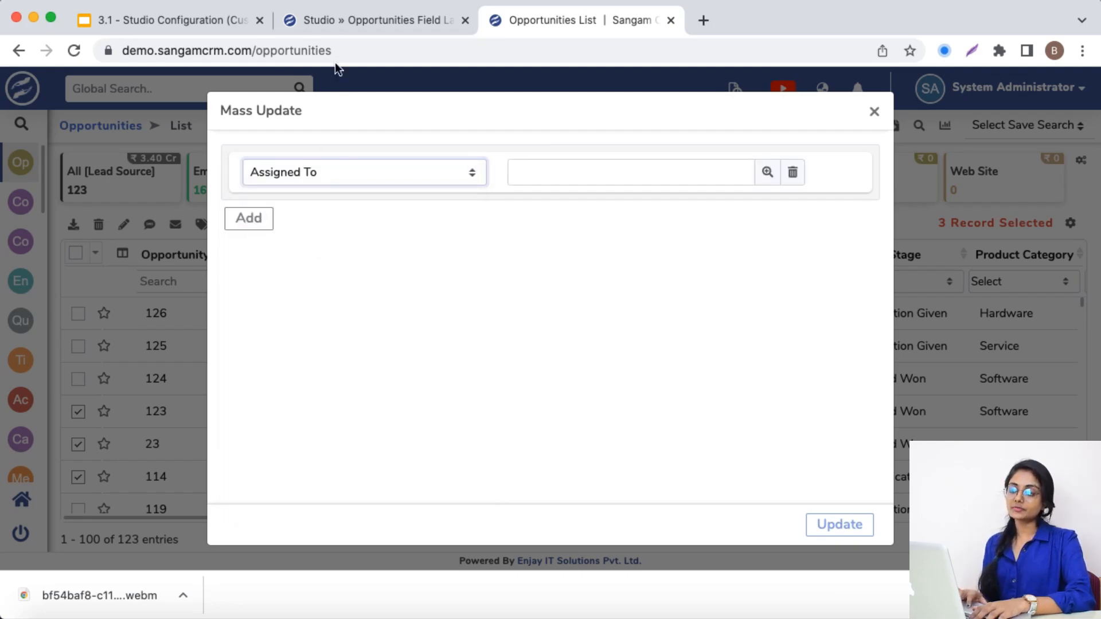
Disable Mass Update for the Assigned To field in the Opportunity layout and save the field
{"action": "left_click", "coordinate": [341, 30]}
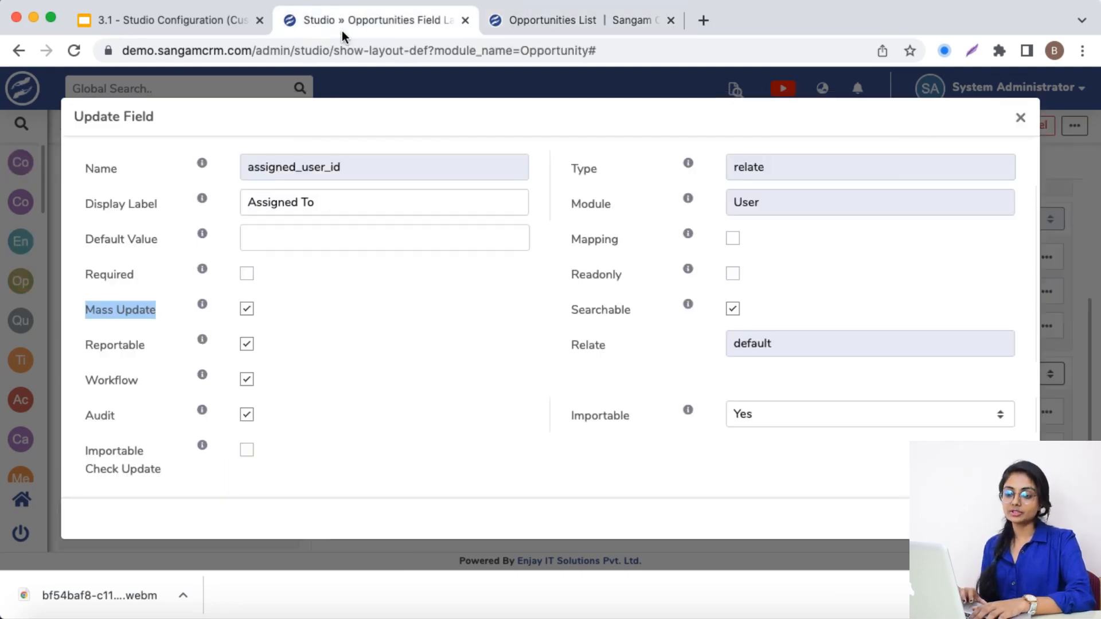
{"action": "left_click", "coordinate": [246, 310]}
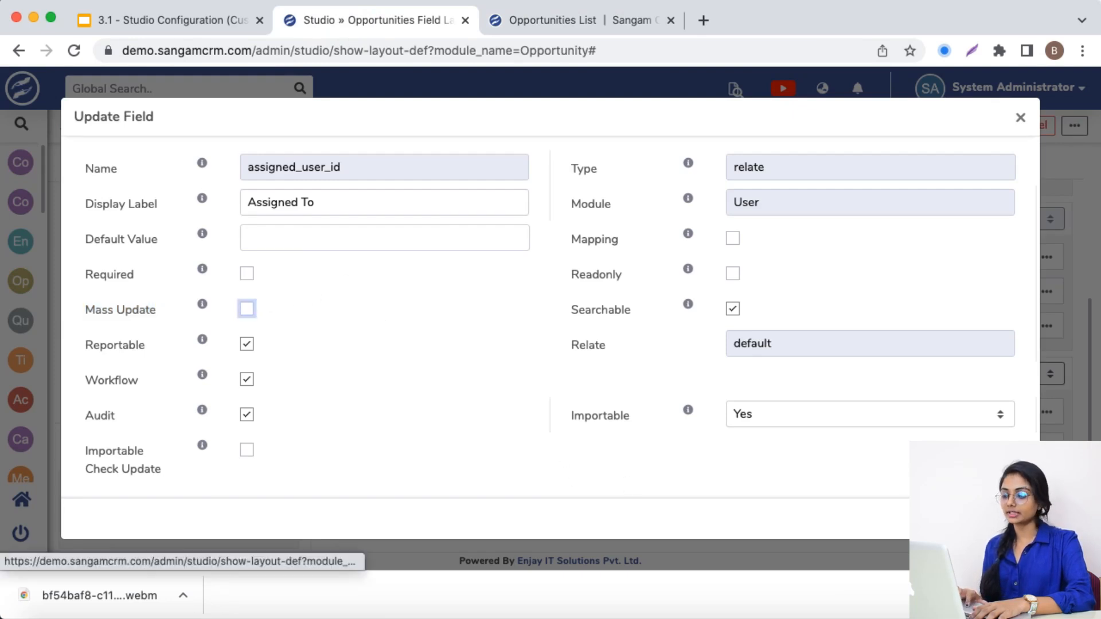
{"action": "left_click", "coordinate": [1004, 519]}
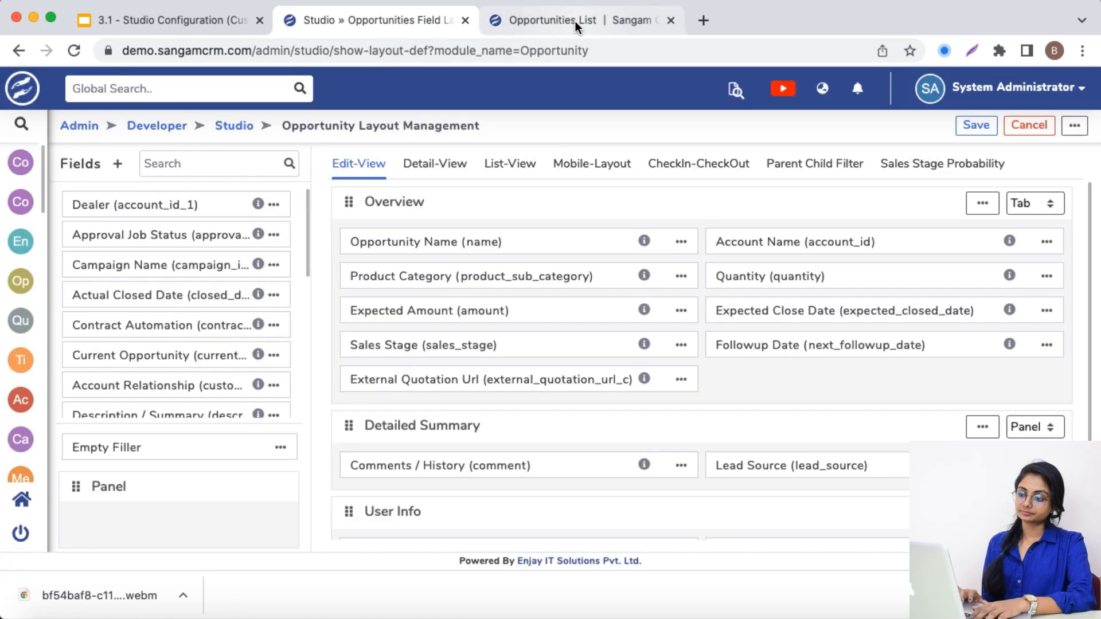
Duplicate the Opportunities list's browser tab, start a mass update of opportunities 126, 125 and 124 in the copy, and show its selectable fields
{"action": "left_click", "coordinate": [575, 24]}
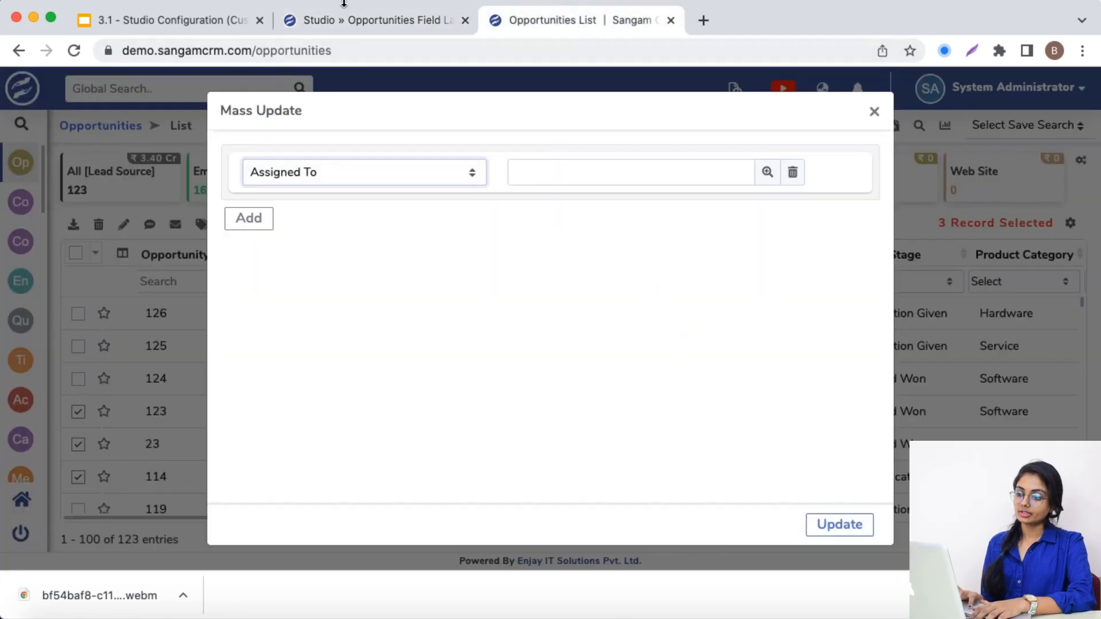
{"action": "right_click", "coordinate": [531, 18]}
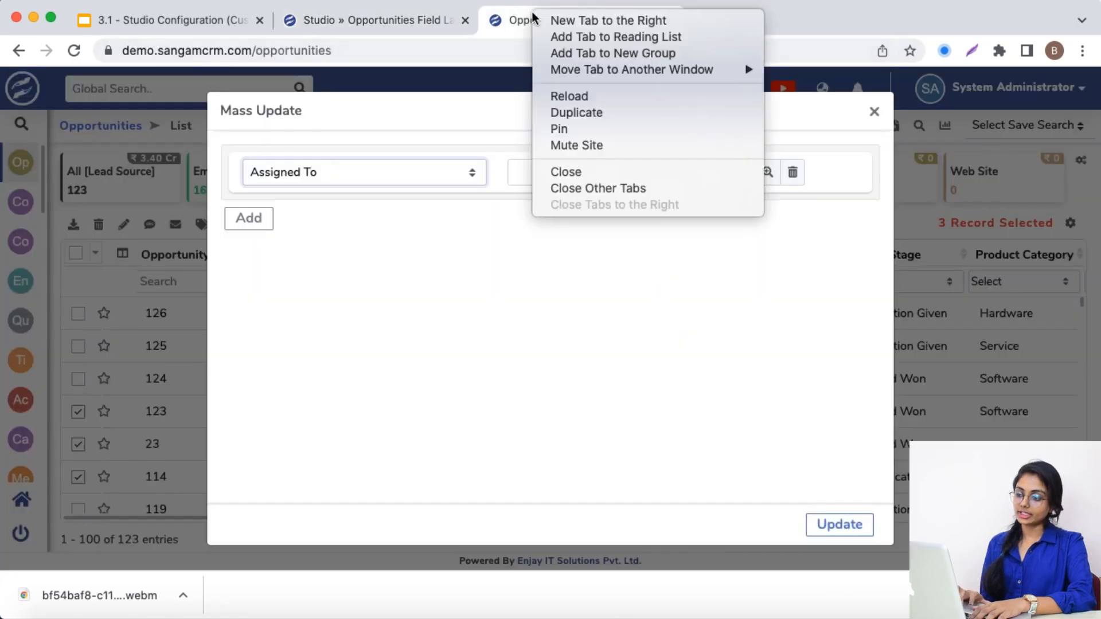
{"action": "left_click", "coordinate": [597, 114]}
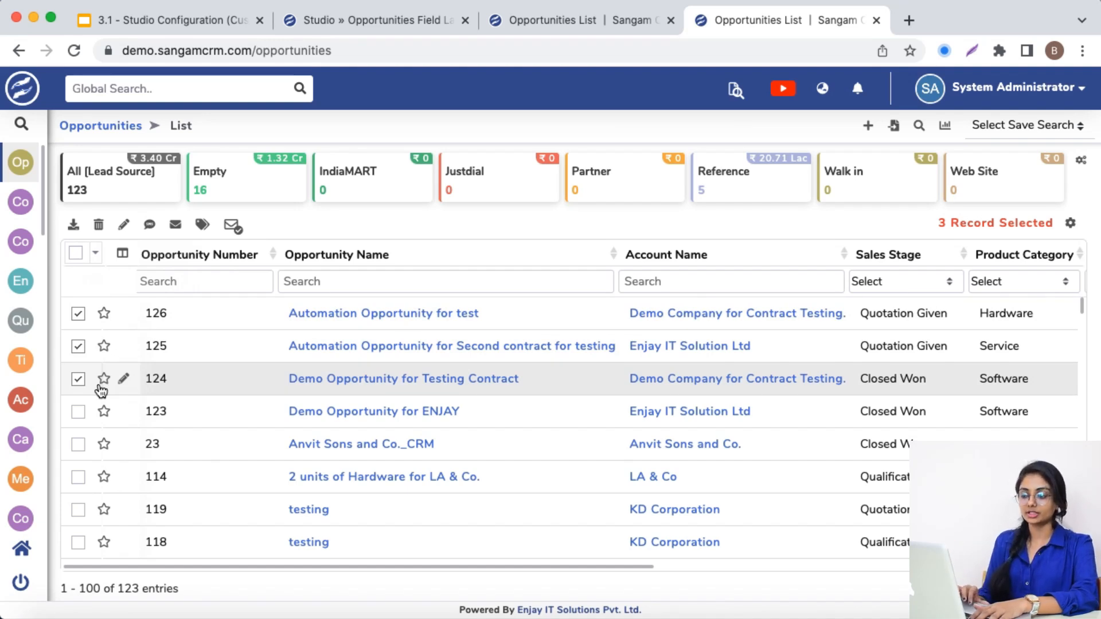
{"action": "left_click", "coordinate": [123, 227]}
{"action": "left_click", "coordinate": [277, 172]}
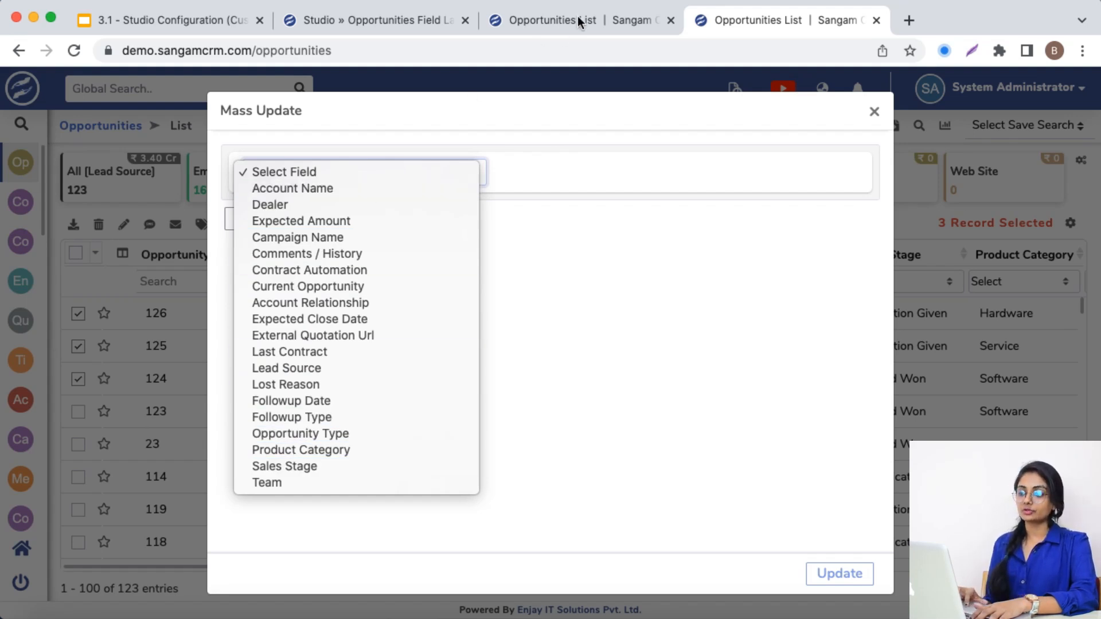
Compare the selectable mass update fields in the original and duplicate Opportunities list tabs, looking for Assigned To
{"action": "left_click", "coordinate": [559, 13]}
{"action": "left_click", "coordinate": [559, 13]}
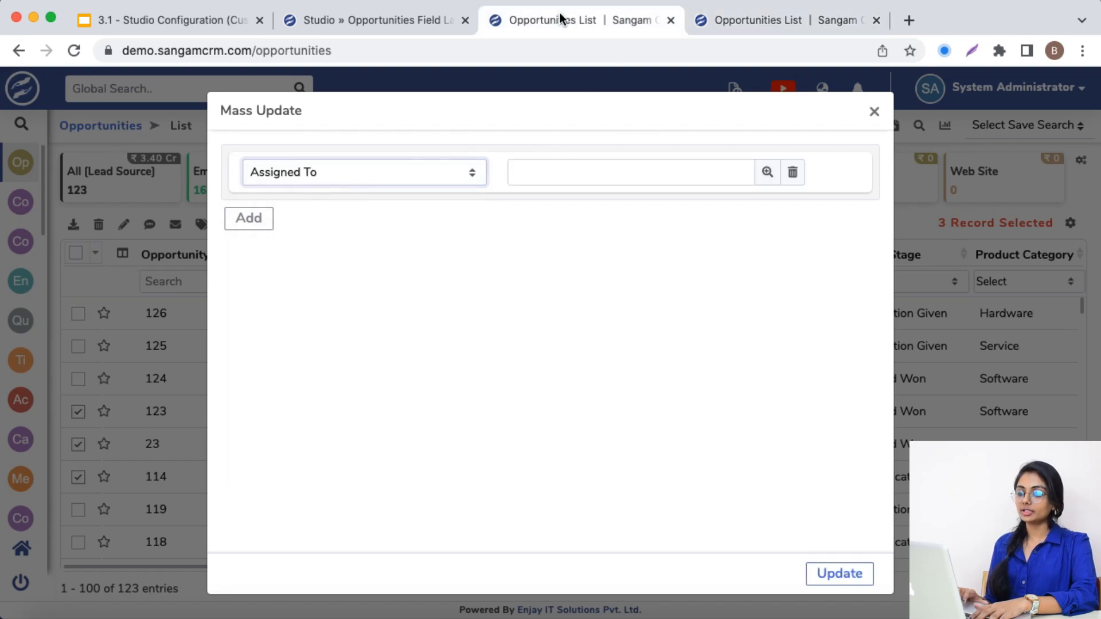
{"action": "left_click", "coordinate": [370, 175]}
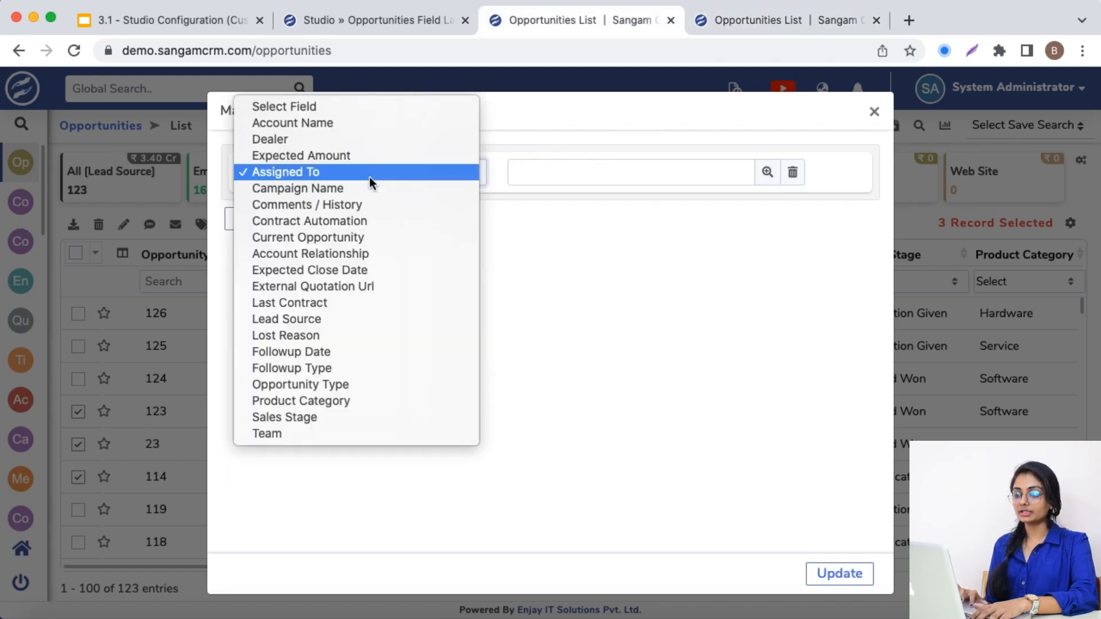
{"action": "left_click", "coordinate": [741, 11]}
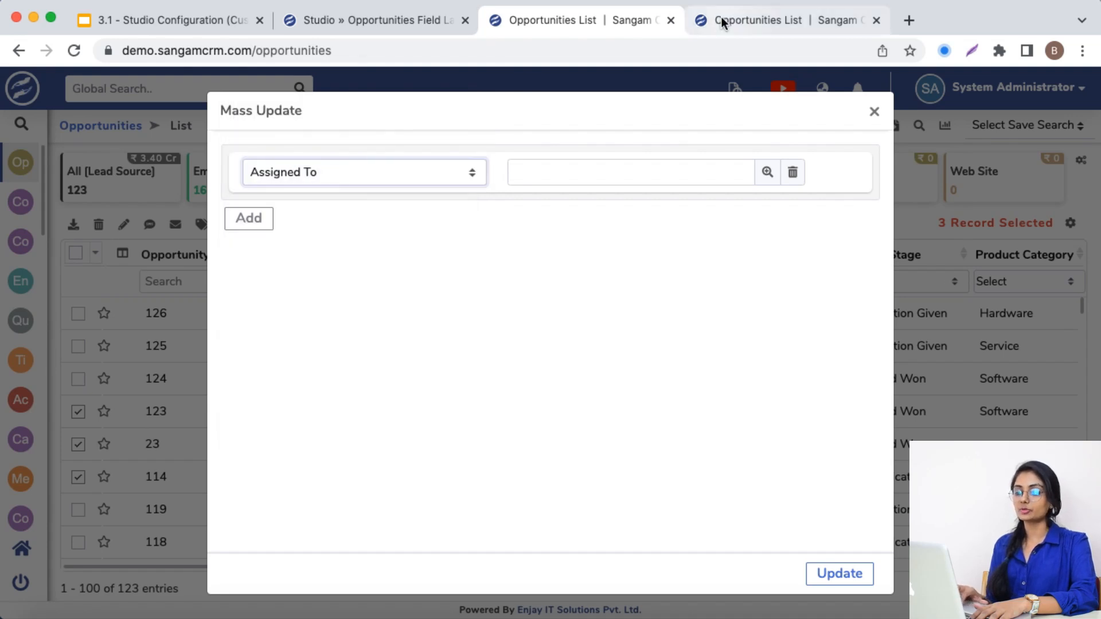
{"action": "left_click", "coordinate": [721, 17]}
{"action": "left_click", "coordinate": [421, 167]}
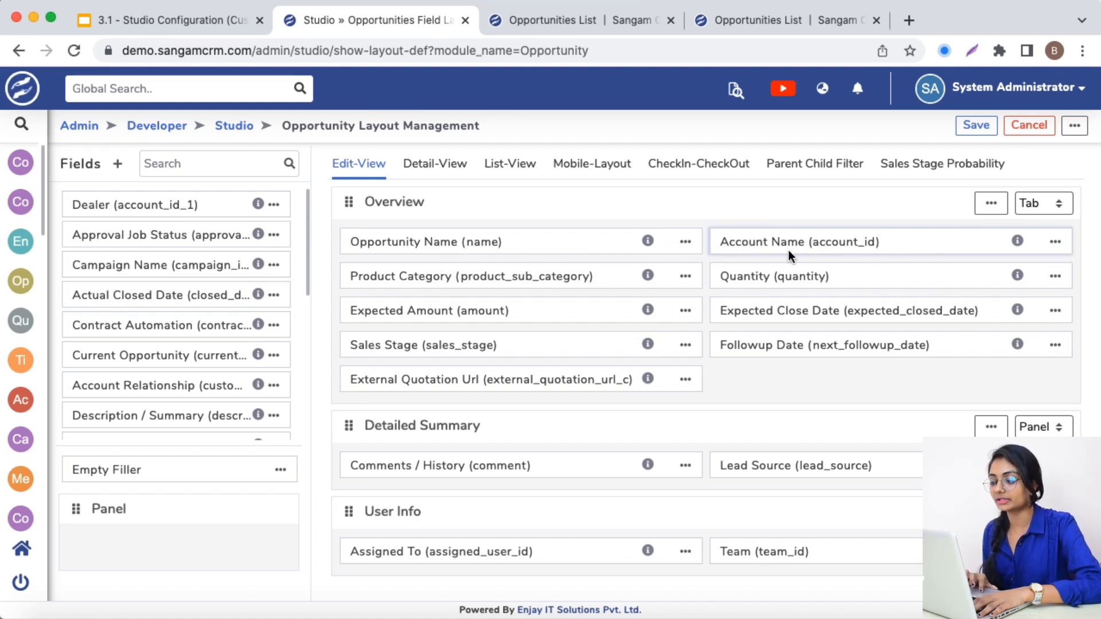
Check the Account Name column in the Opportunities list, and change the account_id field's display label to Company Name in Studio
{"action": "key", "text": "ctrl+Tab"}
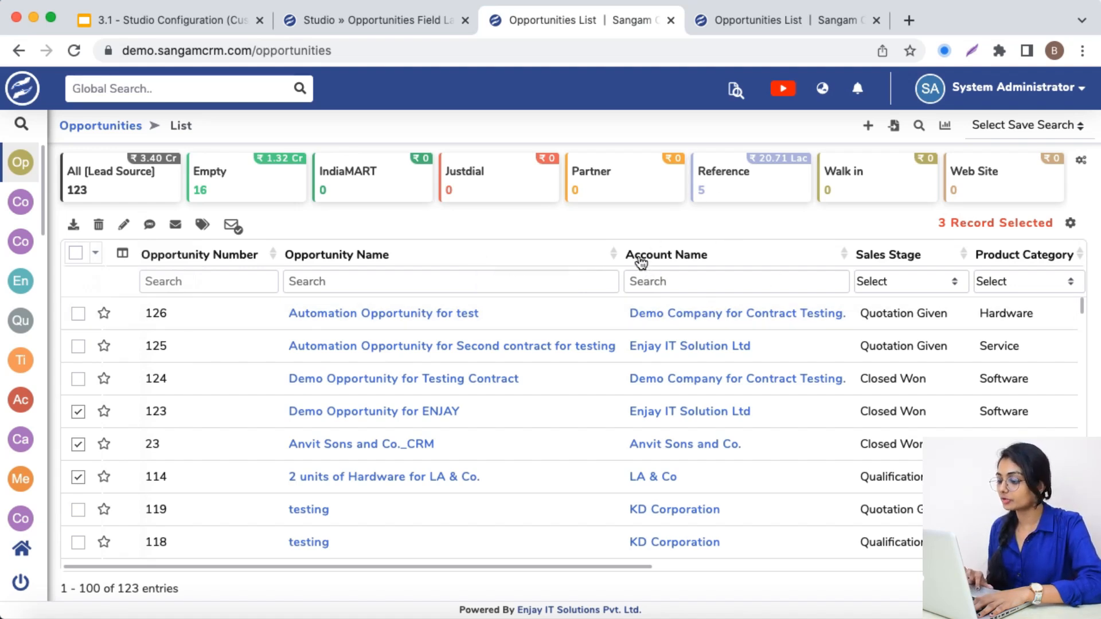
{"action": "left_click", "coordinate": [398, 19]}
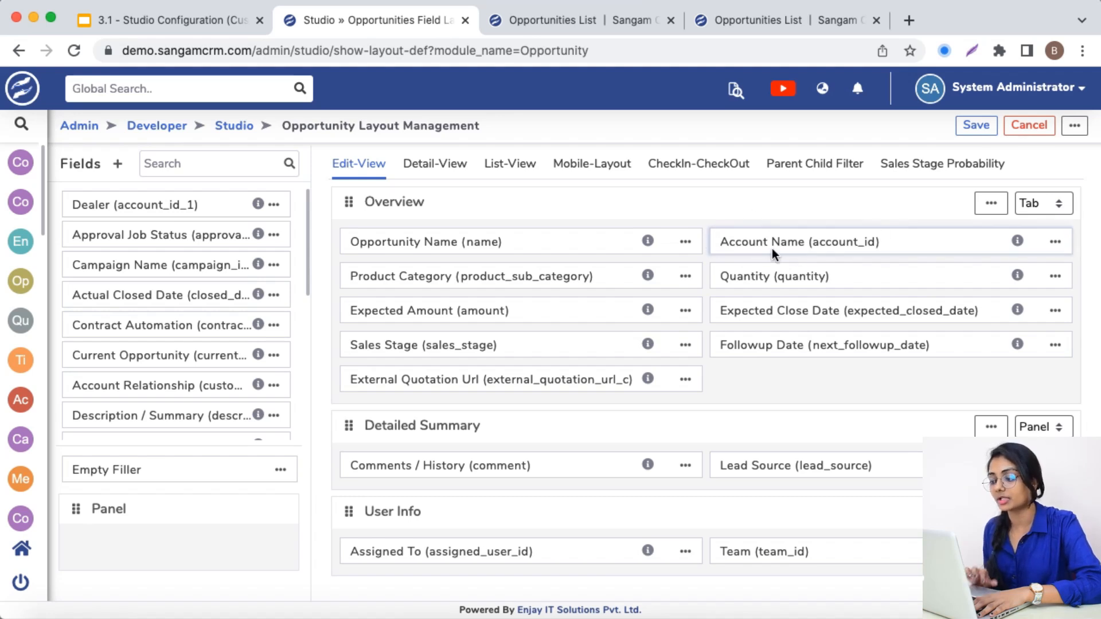
{"action": "left_click", "coordinate": [1055, 243]}
{"action": "left_click", "coordinate": [1015, 275]}
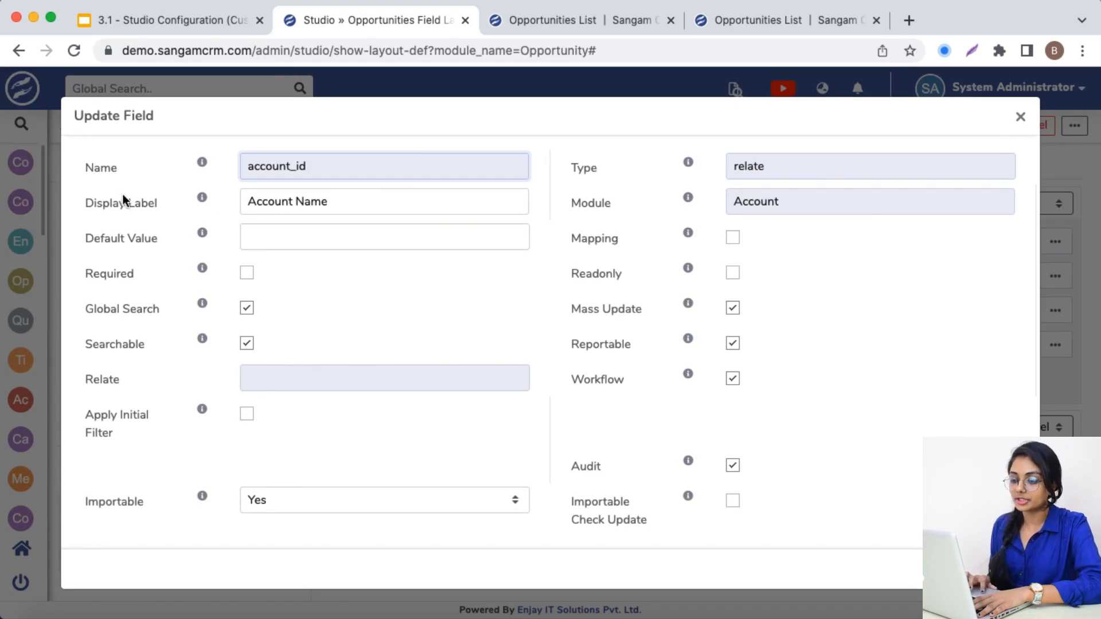
{"action": "double_click", "coordinate": [265, 200]}
{"action": "type", "text": "Company"}
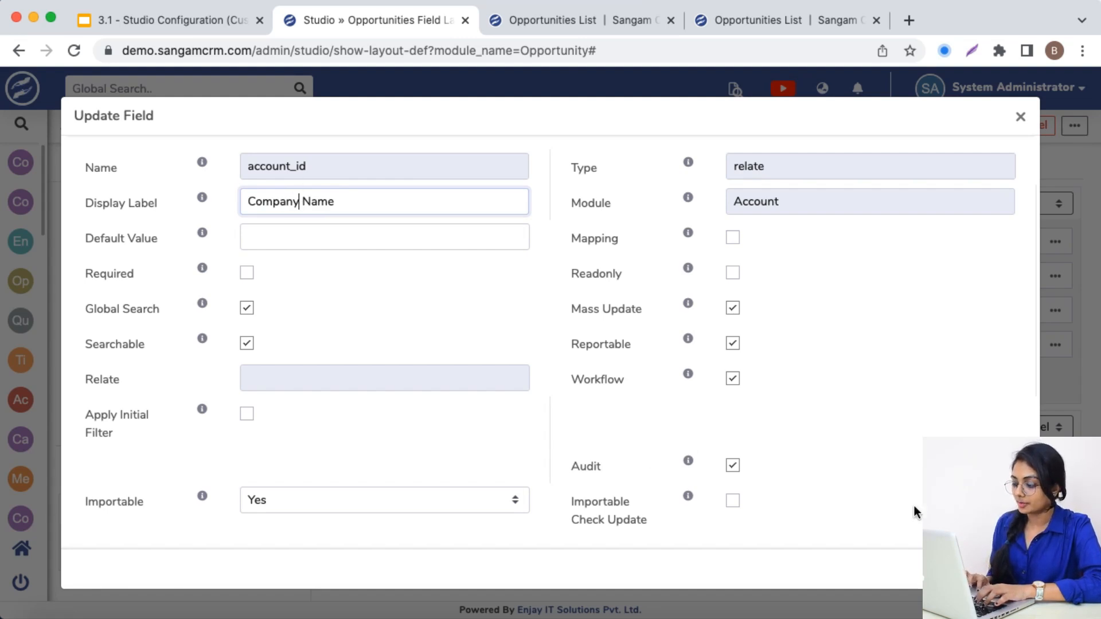
{"action": "left_click", "coordinate": [999, 569]}
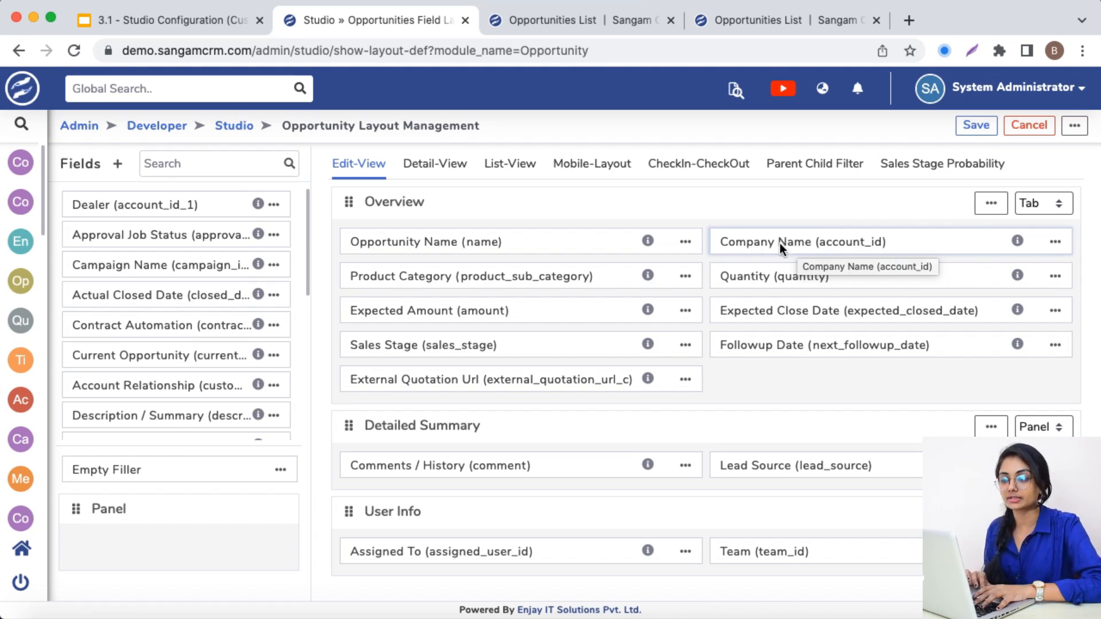
Reload the original Opportunities list and compare its account column heading with the one in the duplicate tab
{"action": "left_click", "coordinate": [575, 27]}
{"action": "key", "text": "super+r"}
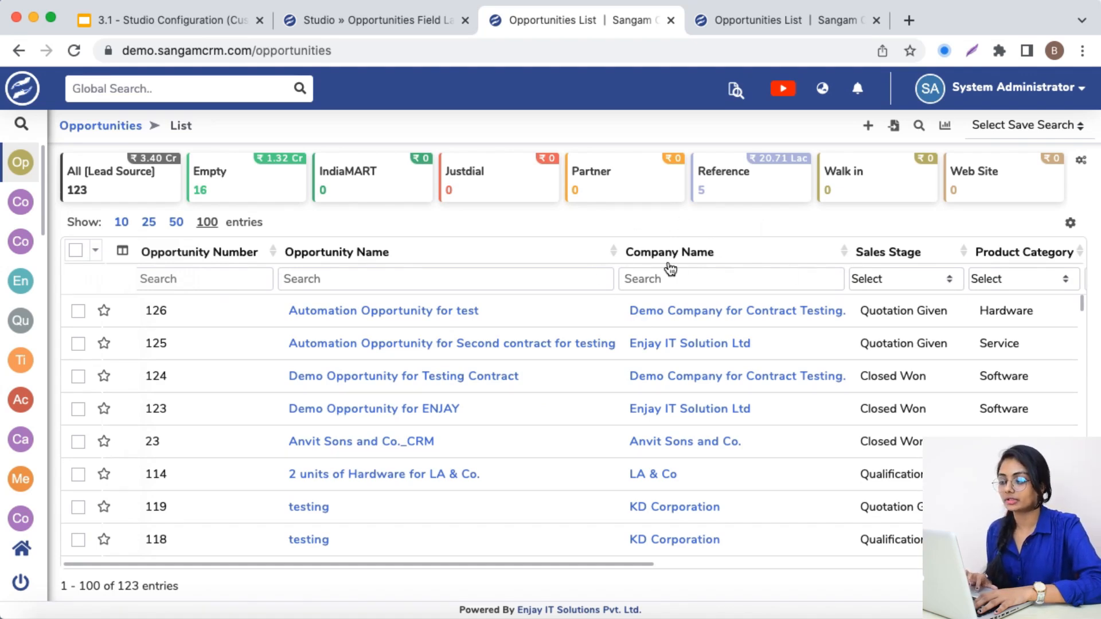
{"action": "left_click", "coordinate": [725, 13]}
{"action": "left_click", "coordinate": [874, 112]}
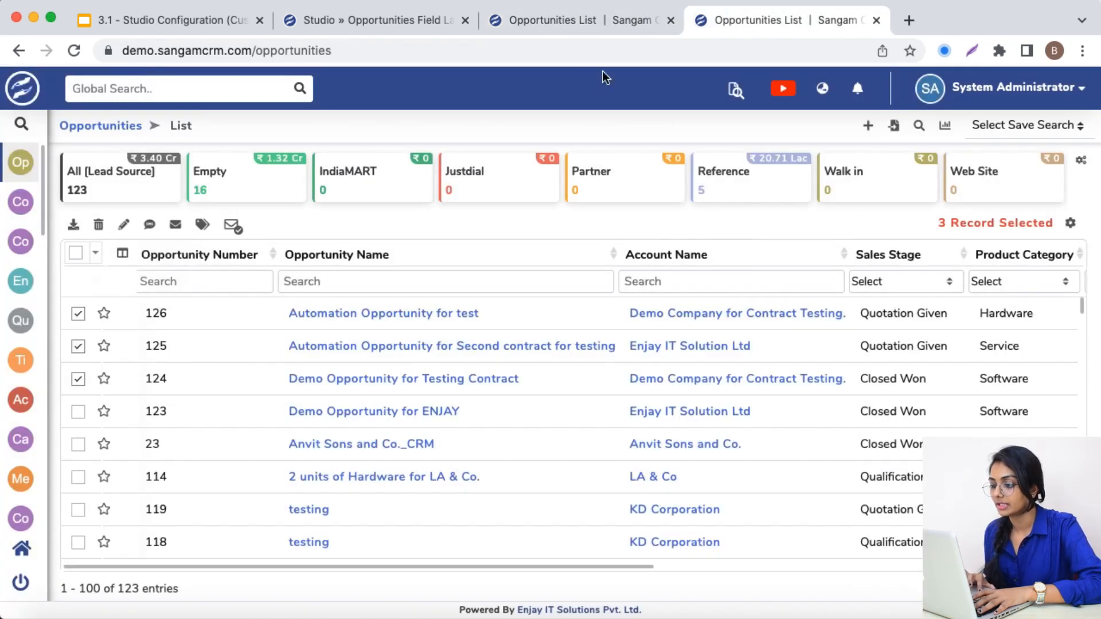
{"action": "left_click", "coordinate": [579, 23]}
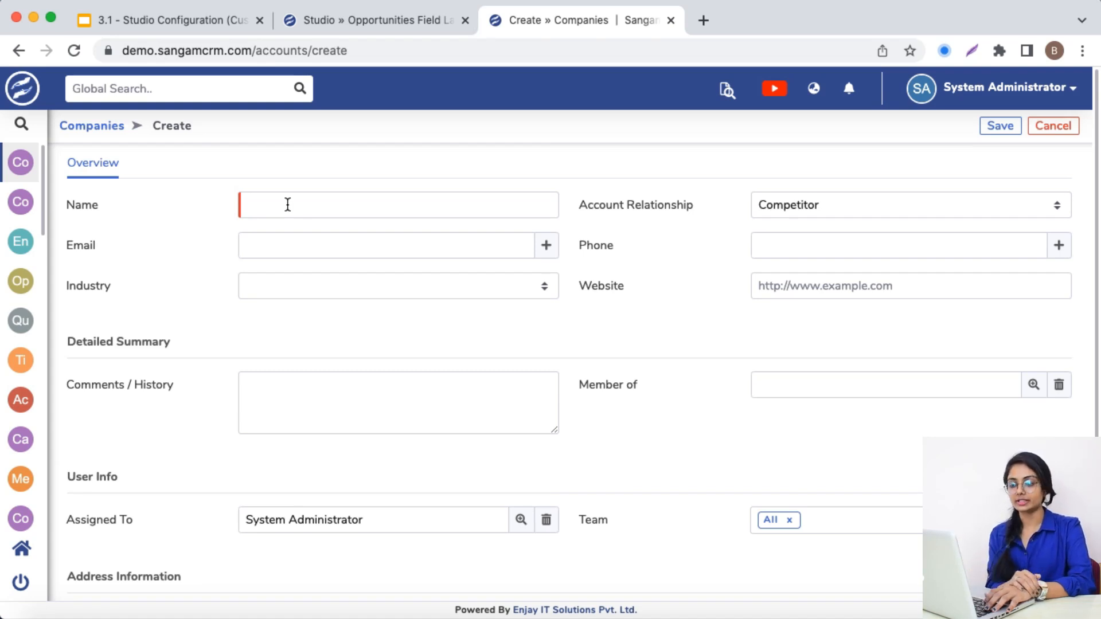
Open the Name field's properties in the Account module's detail view in Studio and review its Required option
{"action": "left_click", "coordinate": [429, 21]}
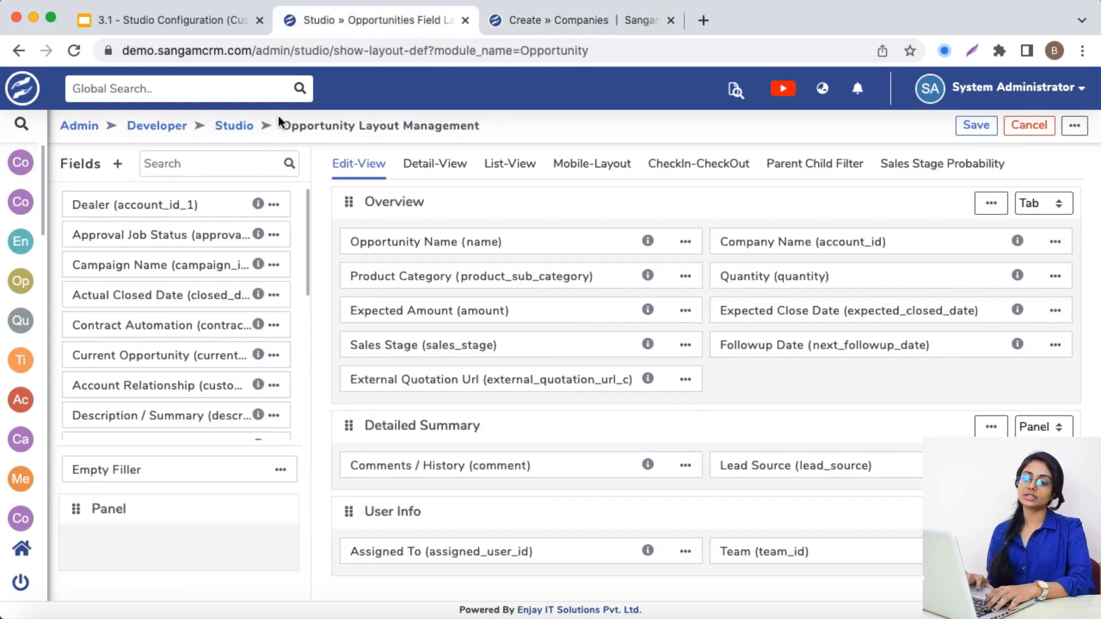
{"action": "left_click", "coordinate": [235, 128]}
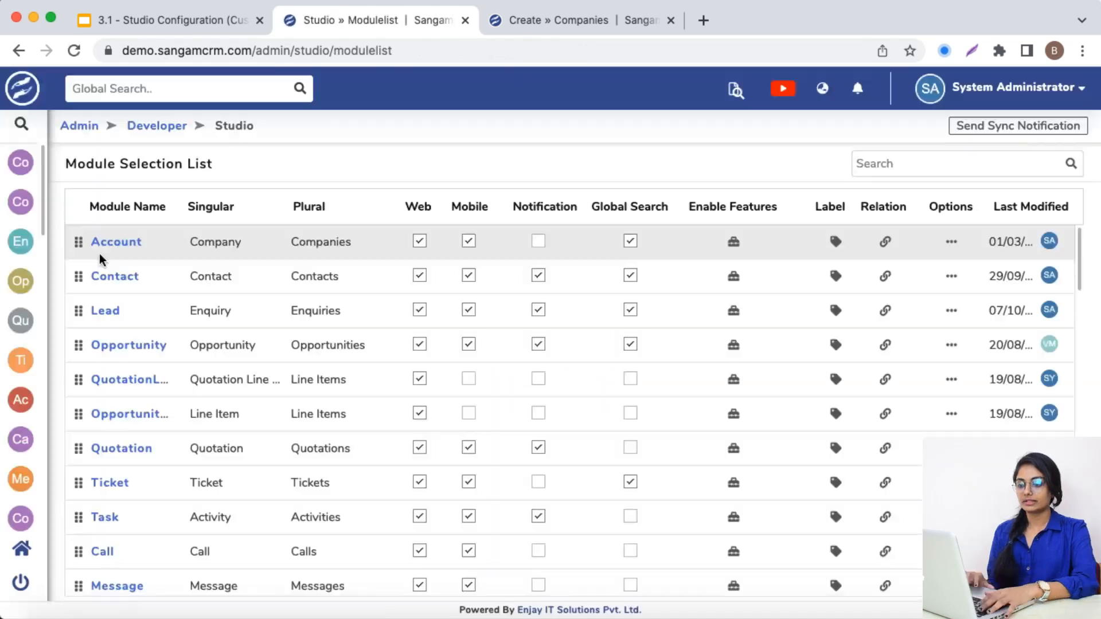
{"action": "left_click", "coordinate": [116, 243]}
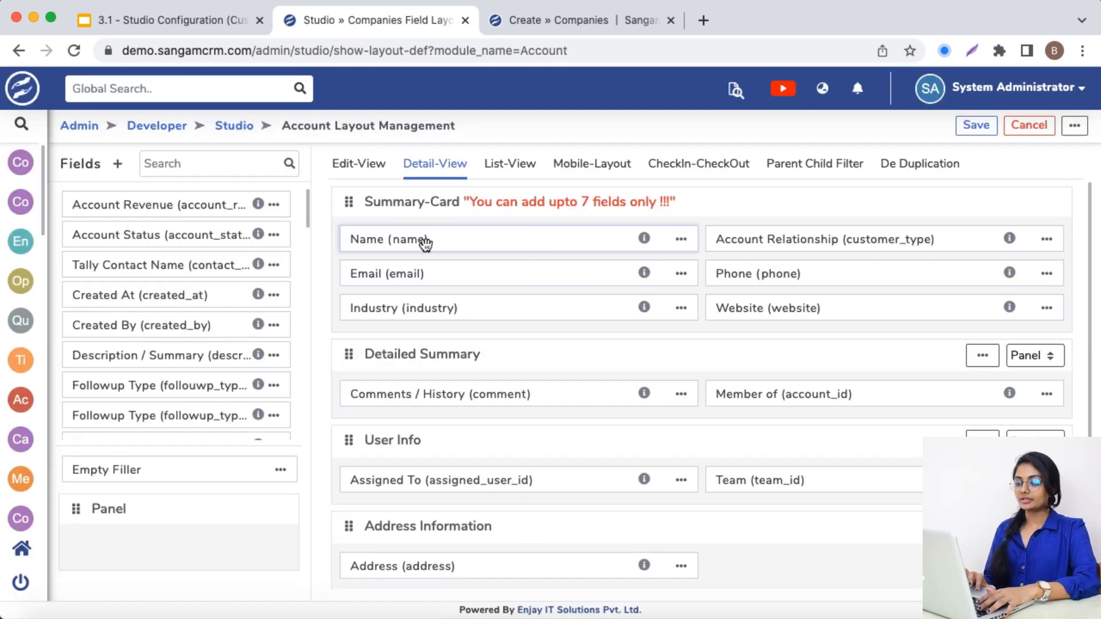
{"action": "left_click", "coordinate": [681, 238]}
{"action": "left_click", "coordinate": [695, 274]}
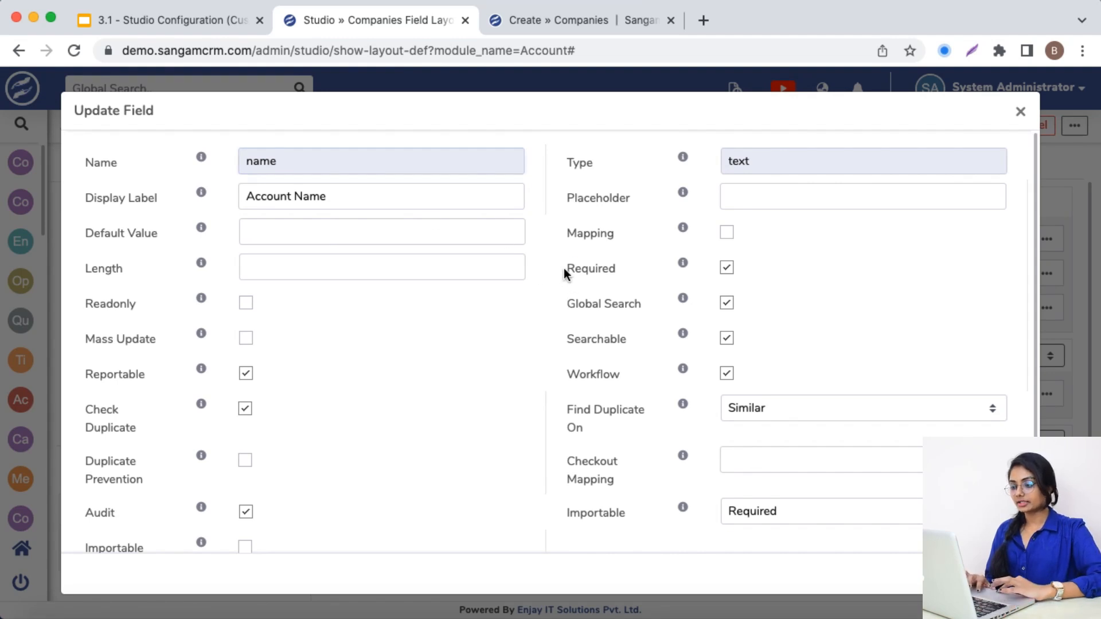
{"action": "left_click_drag", "start_coordinate": [564, 267], "coordinate": [612, 273]}
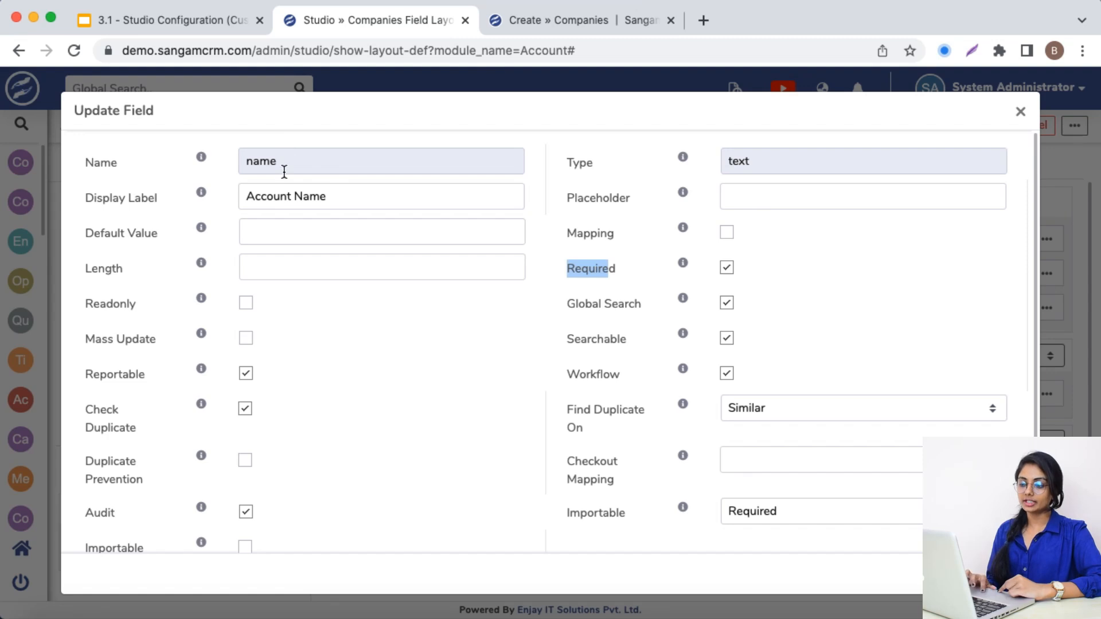
Enter "Group of Companies - ABC" as the name in the new company form to check the required-field indicator
{"action": "left_click", "coordinate": [568, 18]}
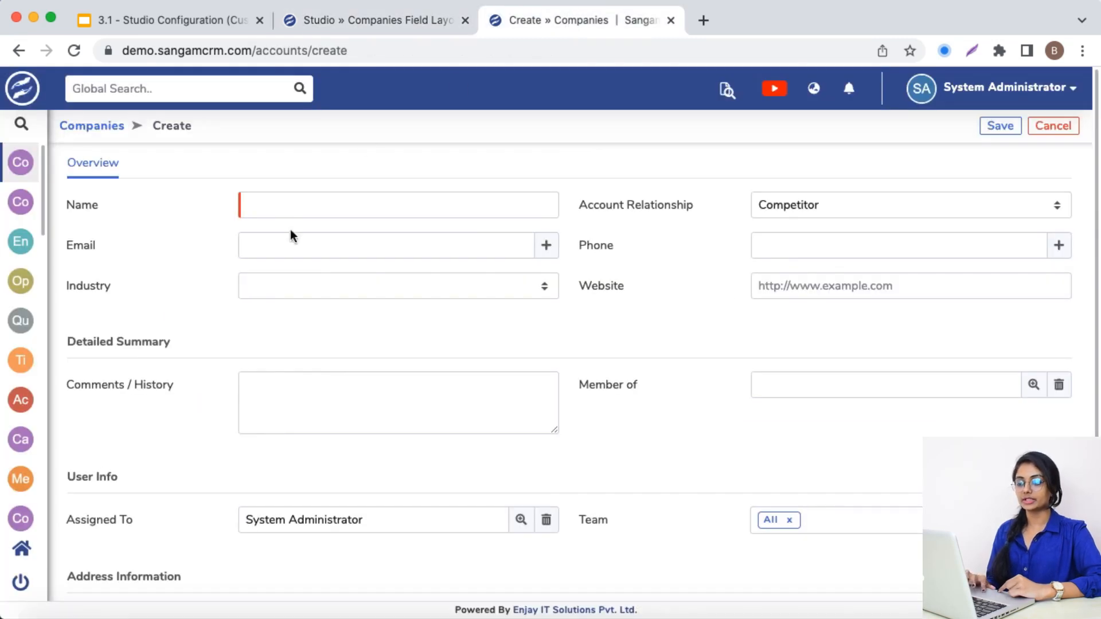
{"action": "left_click", "coordinate": [266, 205]}
{"action": "type", "text": "Group "}
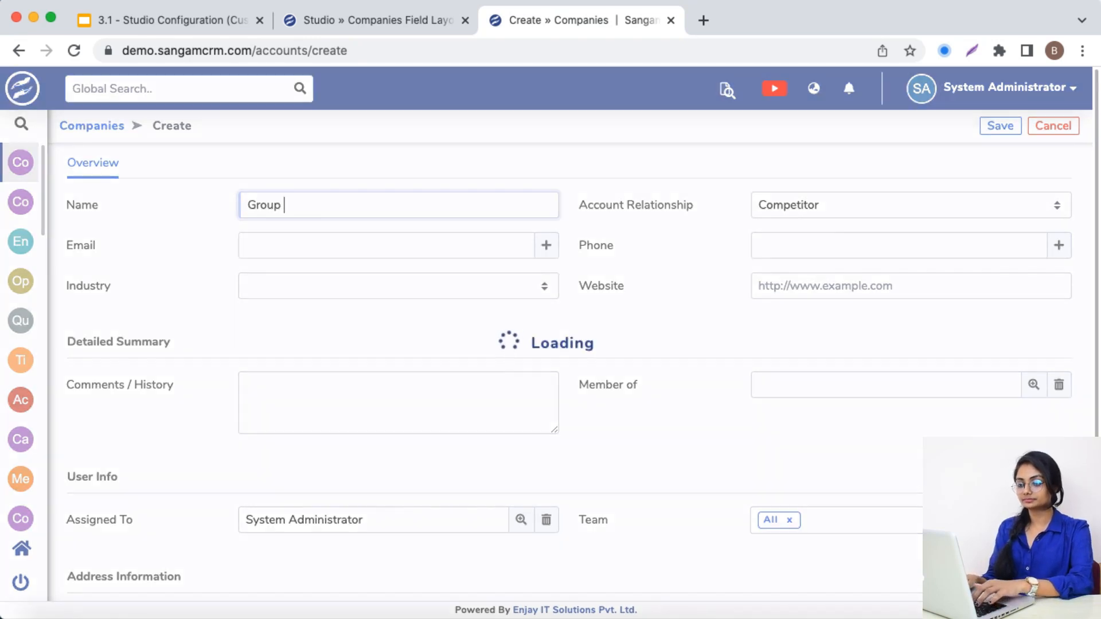
{"action": "type", "text": "of Companies - ABC"}
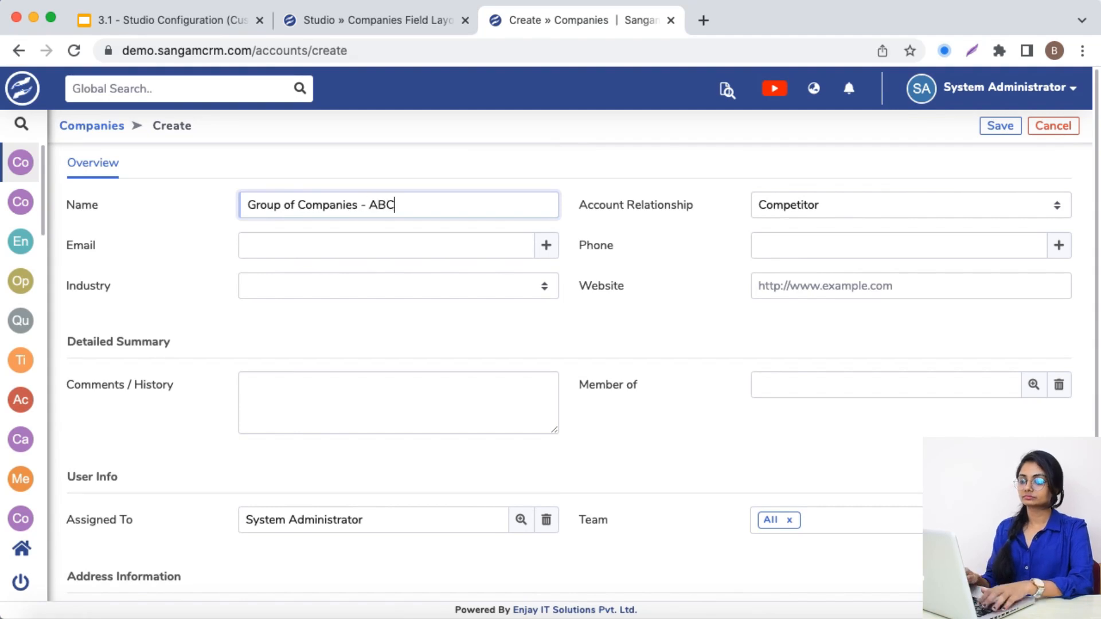
{"action": "left_click", "coordinate": [605, 213]}
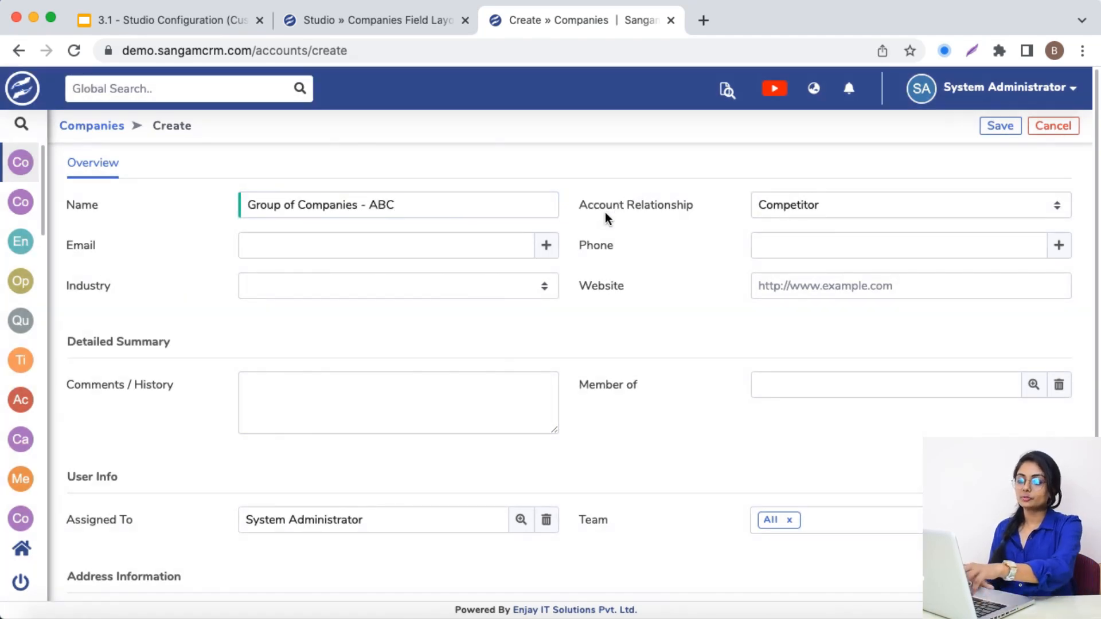
Clear the new company's name and try to save the record without it
{"action": "left_click", "coordinate": [243, 209]}
{"action": "key", "text": "super+a"}
{"action": "key", "text": "BackSpace"}
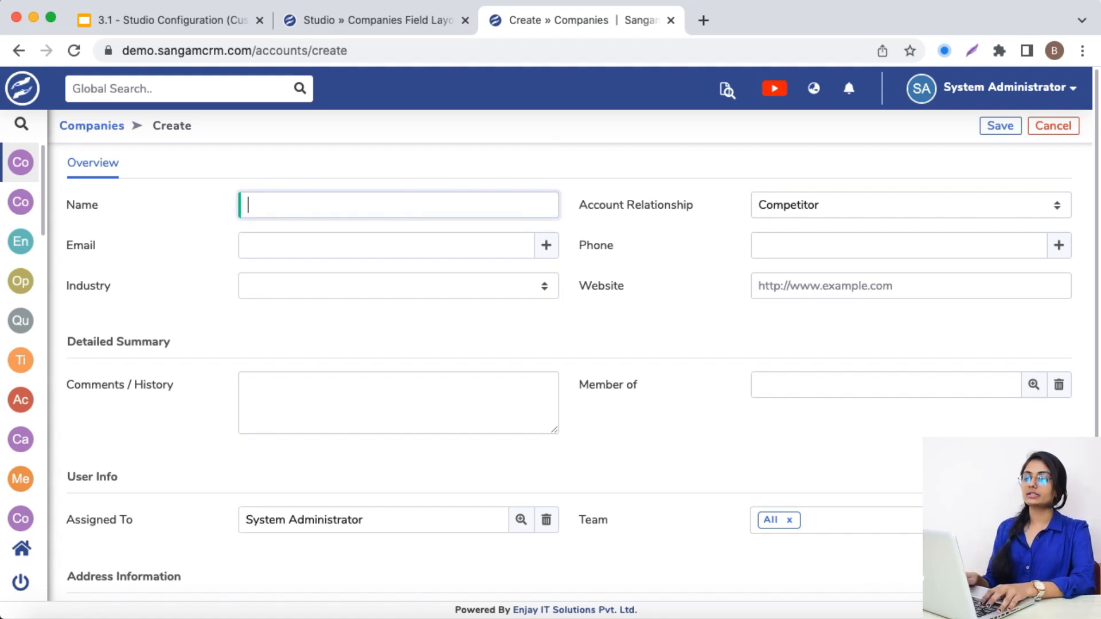
{"action": "left_click", "coordinate": [624, 294]}
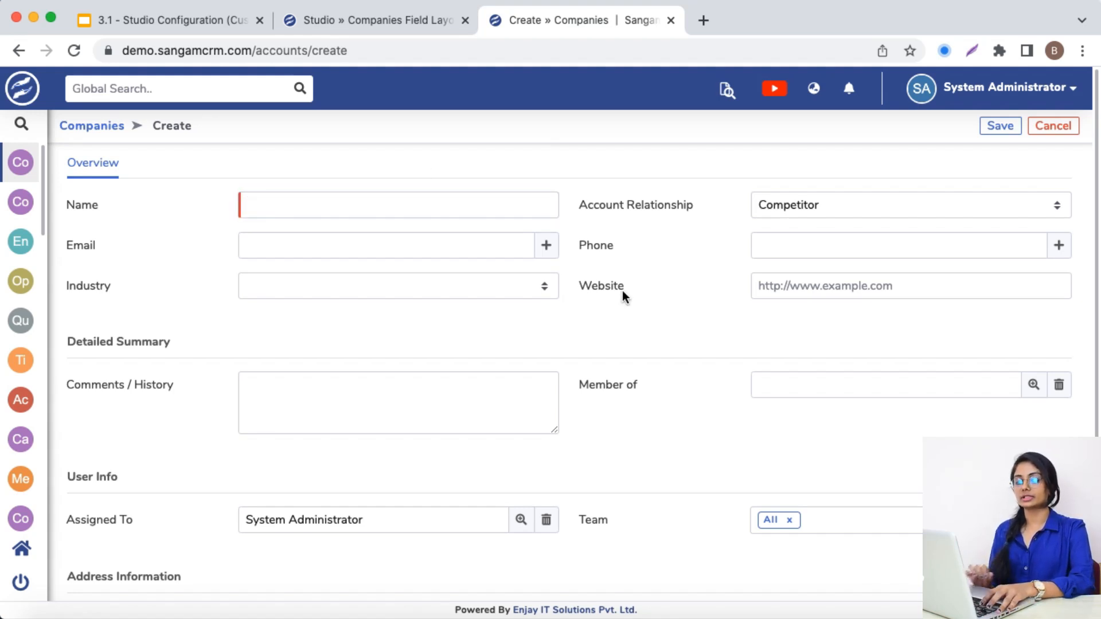
{"action": "left_click", "coordinate": [1000, 127]}
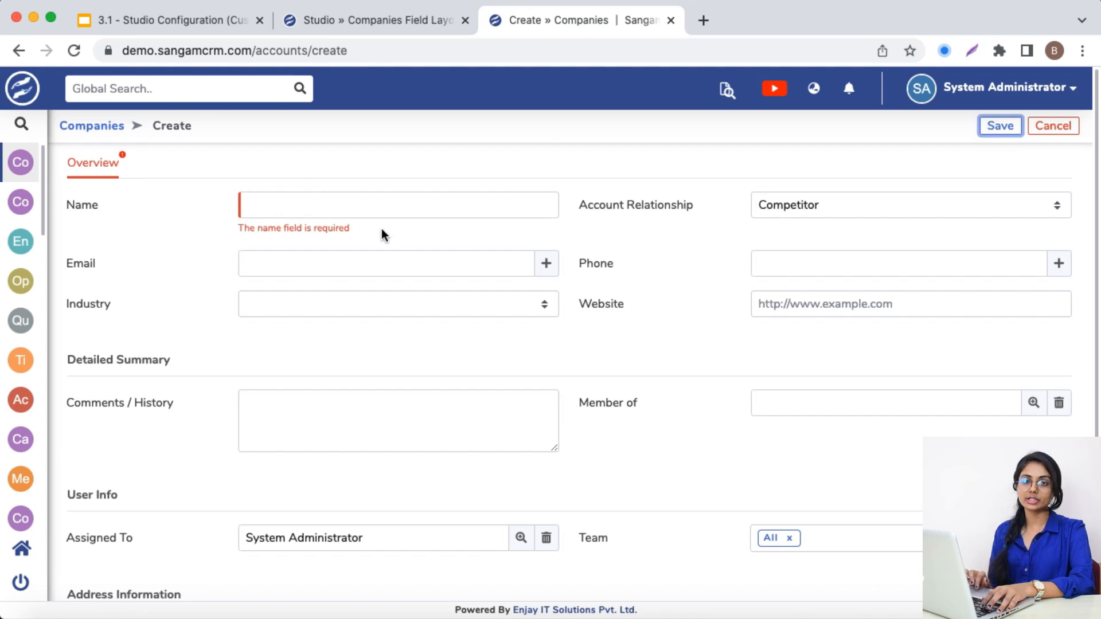
{"action": "left_click_drag", "start_coordinate": [359, 228], "coordinate": [245, 229]}
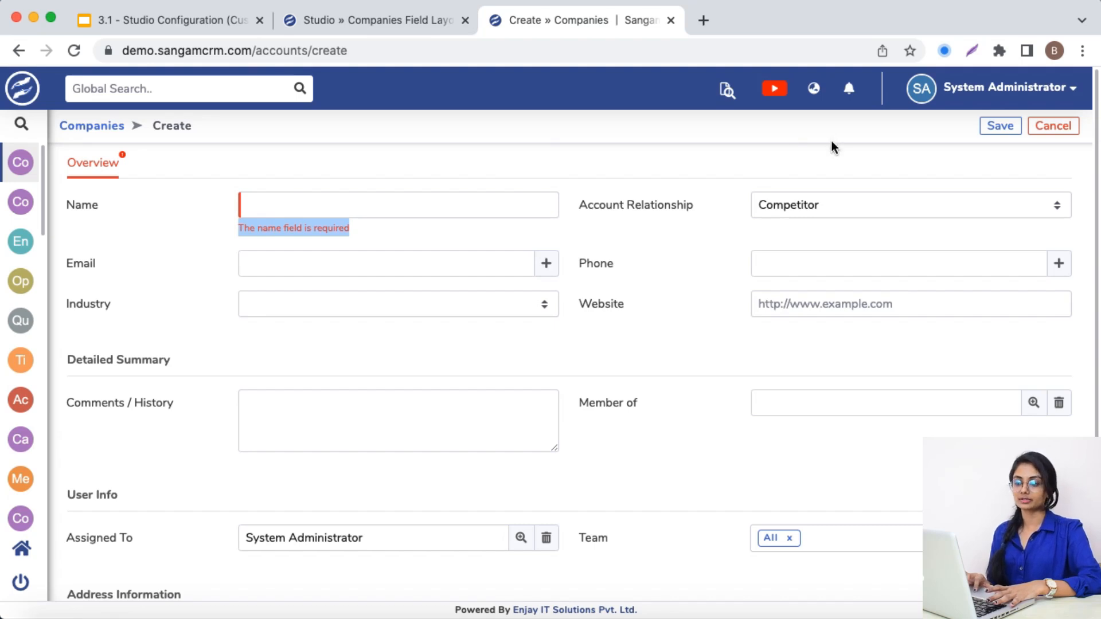
Review the Name field's Global Search option in Studio and run a global search for "Enjay" from the company form
{"action": "left_click", "coordinate": [402, 21]}
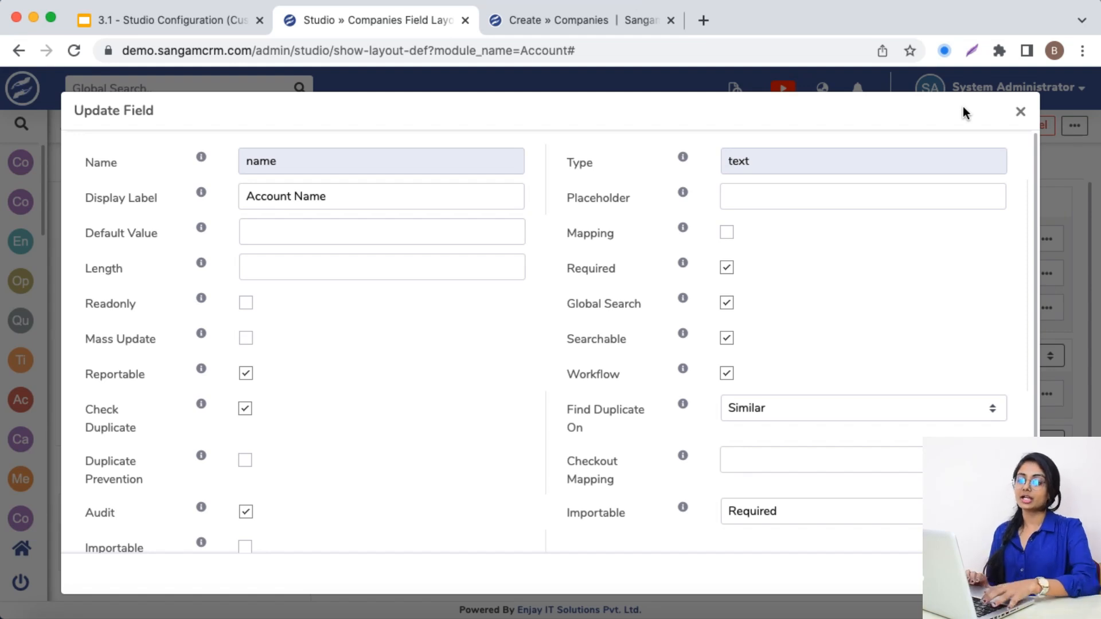
{"action": "left_click_drag", "start_coordinate": [566, 303], "coordinate": [641, 302]}
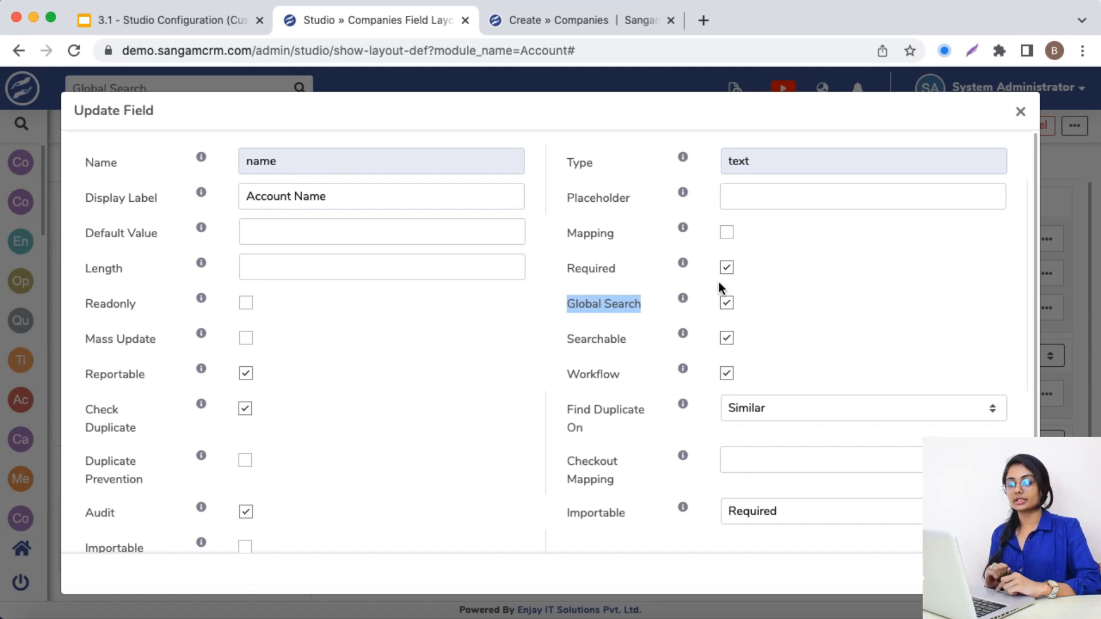
{"action": "left_click", "coordinate": [546, 21]}
{"action": "left_click", "coordinate": [381, 93]}
{"action": "left_click", "coordinate": [172, 90]}
{"action": "type", "text": "Enjay"}
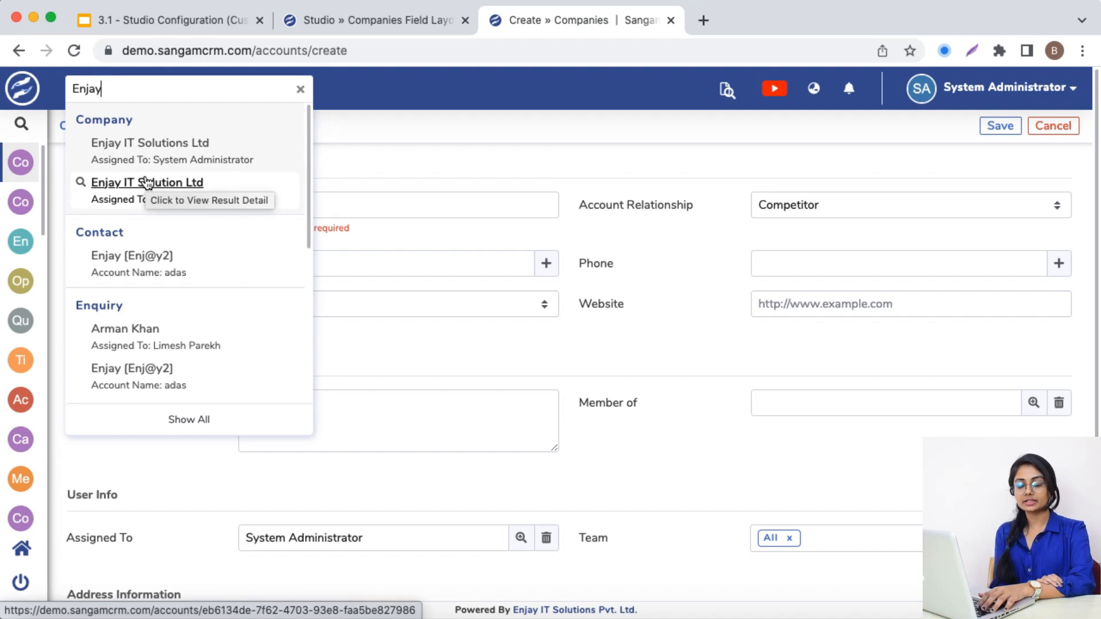
Open the Account Name field's properties in the Account module's detail view in Studio to examine its Global Search option
{"action": "left_click", "coordinate": [353, 12]}
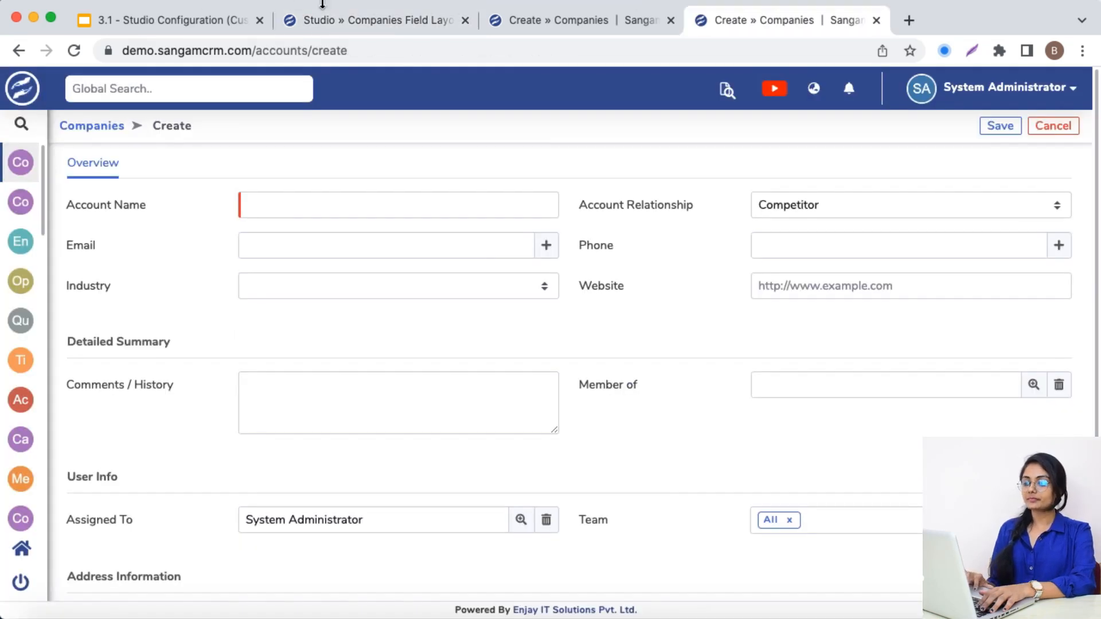
{"action": "left_click", "coordinate": [335, 18]}
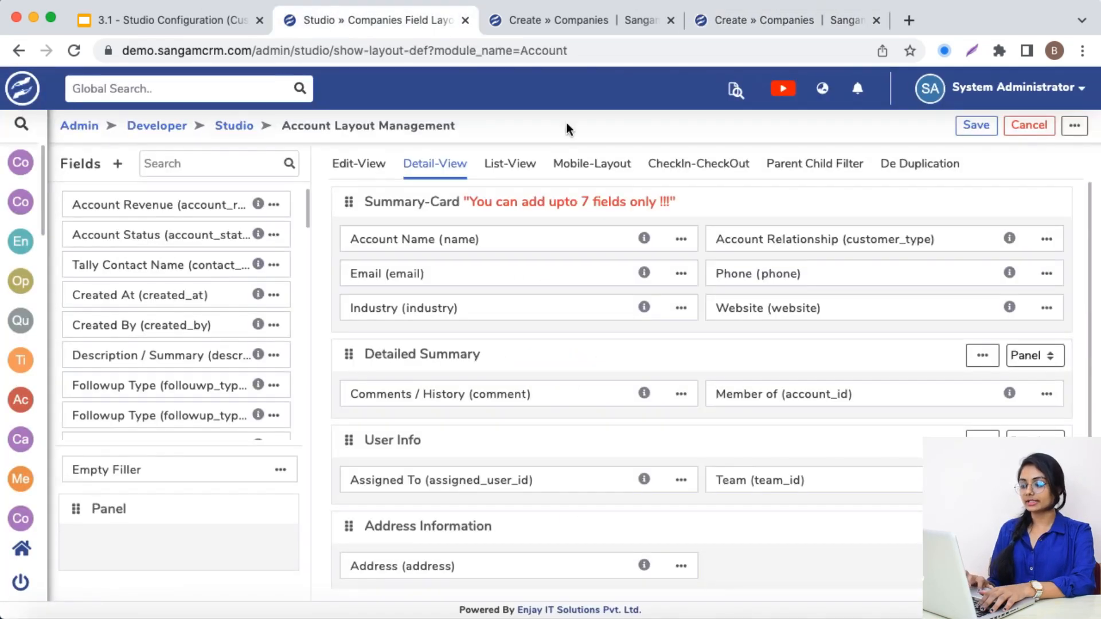
{"action": "left_click", "coordinate": [680, 239]}
{"action": "left_click", "coordinate": [709, 274]}
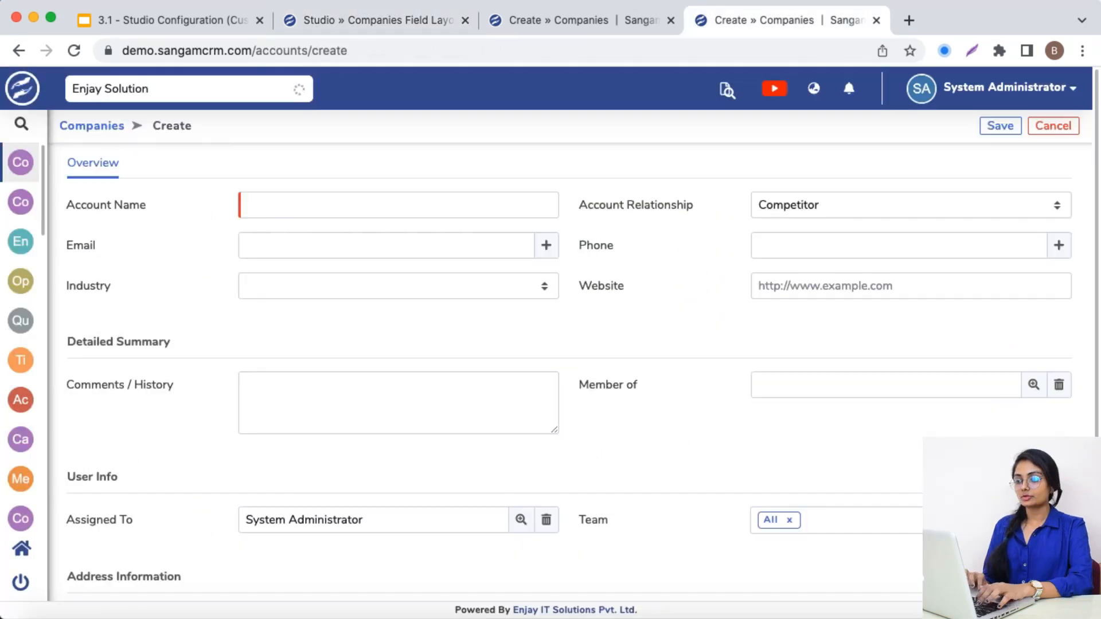
Run a global search for "Enjay IT" from the new company form and examine which modules it covers
{"action": "key", "text": "alt+shift+Left"}
{"action": "key", "text": "BackSpace"}
{"action": "type", "text": "IT"}
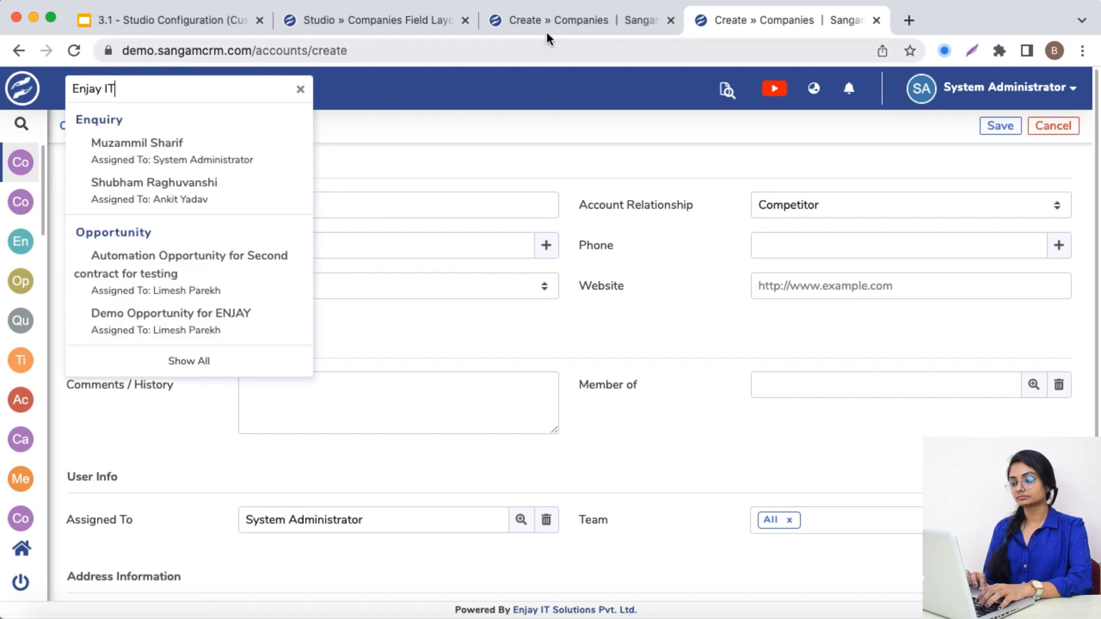
{"action": "left_click", "coordinate": [571, 20]}
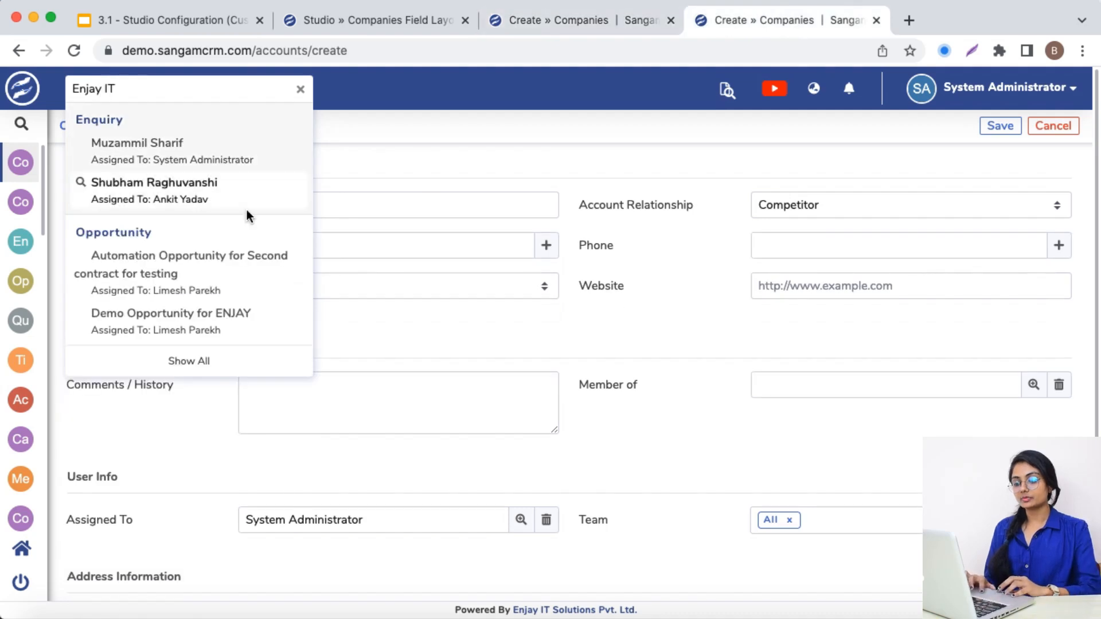
Turn on the Global Search option for the Account Name field in Studio and save the field
{"action": "left_click", "coordinate": [422, 23]}
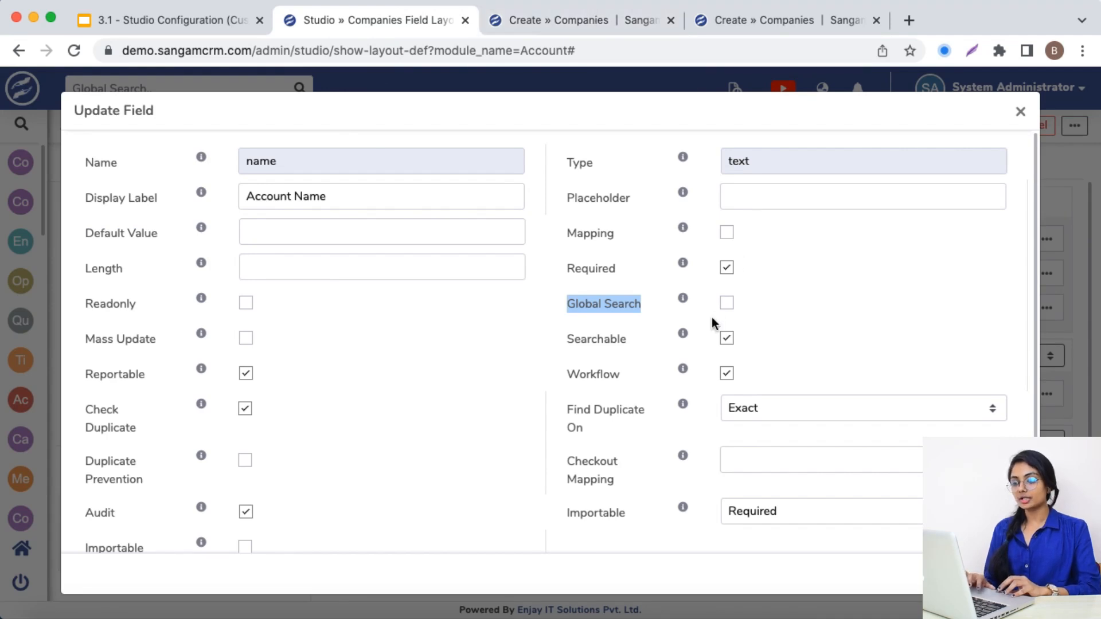
{"action": "left_click", "coordinate": [726, 303]}
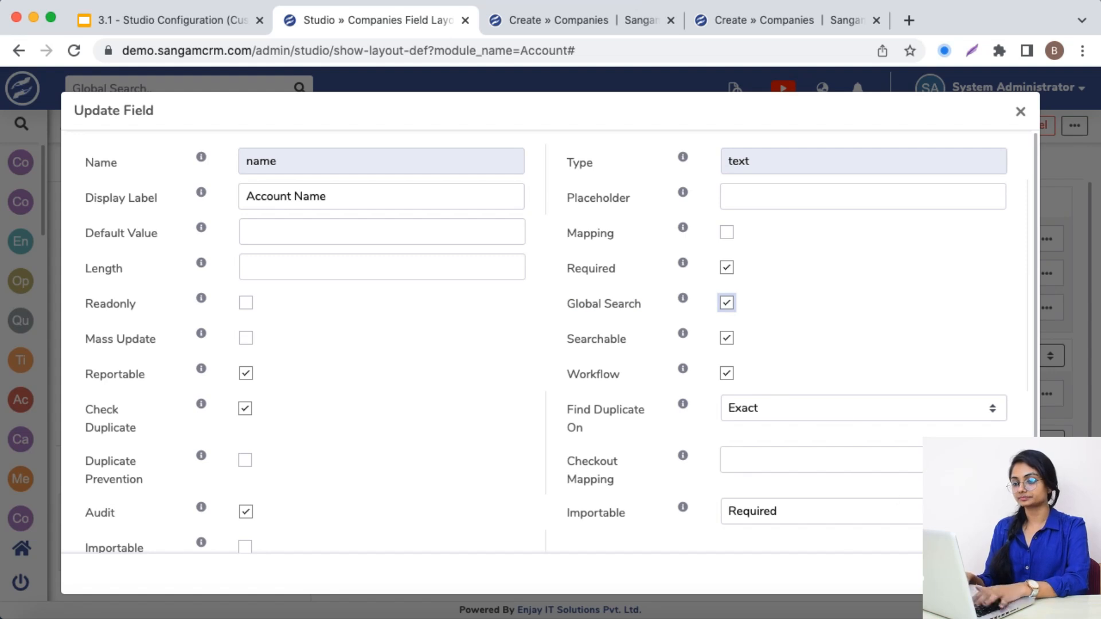
{"action": "left_click", "coordinate": [1004, 574]}
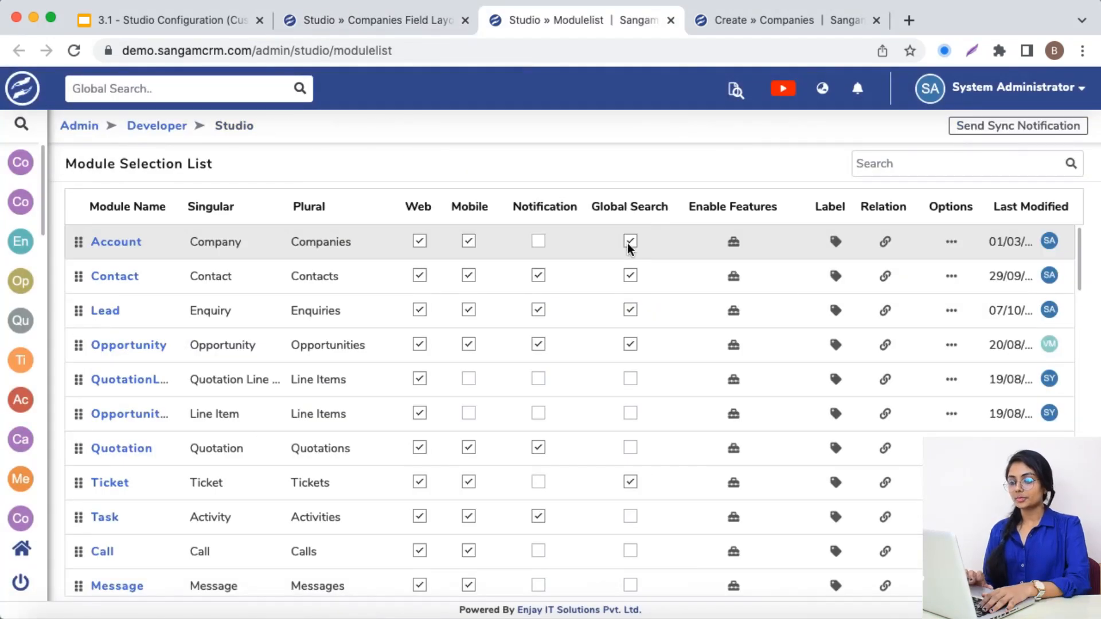
Turn off Global Search for the Account module in Studio's module list and rerun the "Enjay IT" search from the company form
{"action": "left_click", "coordinate": [629, 242]}
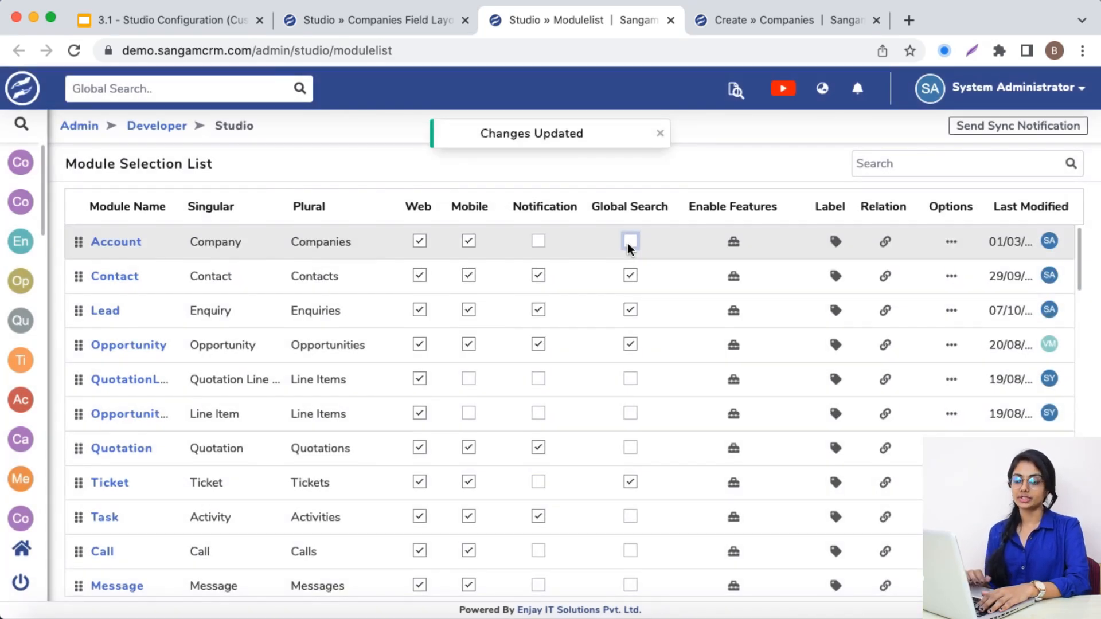
{"action": "left_click", "coordinate": [776, 29]}
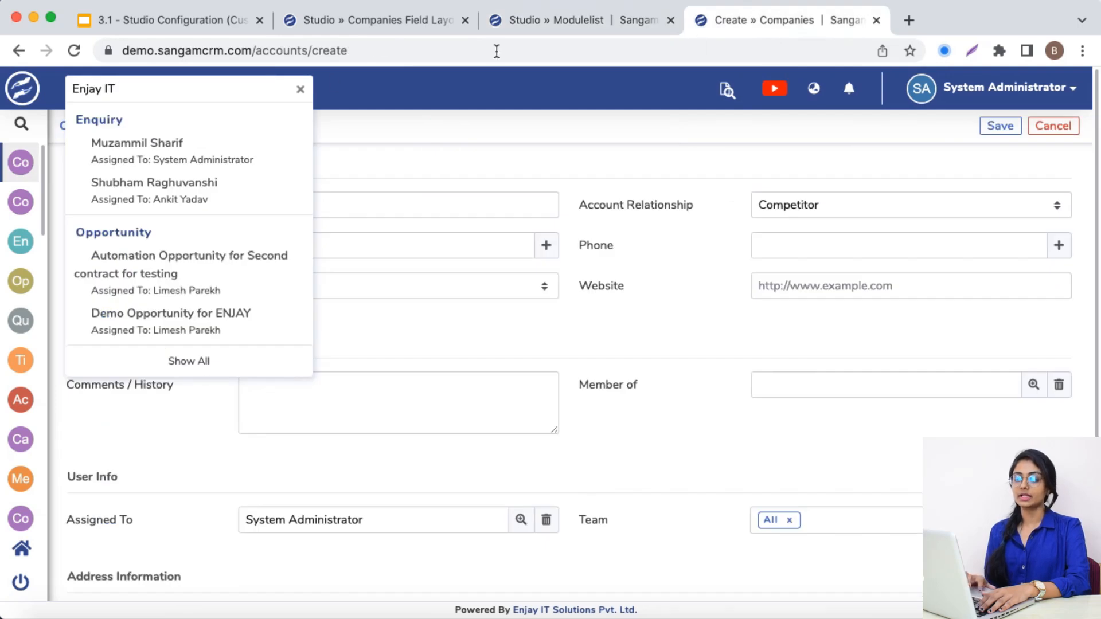
{"action": "left_click", "coordinate": [535, 21]}
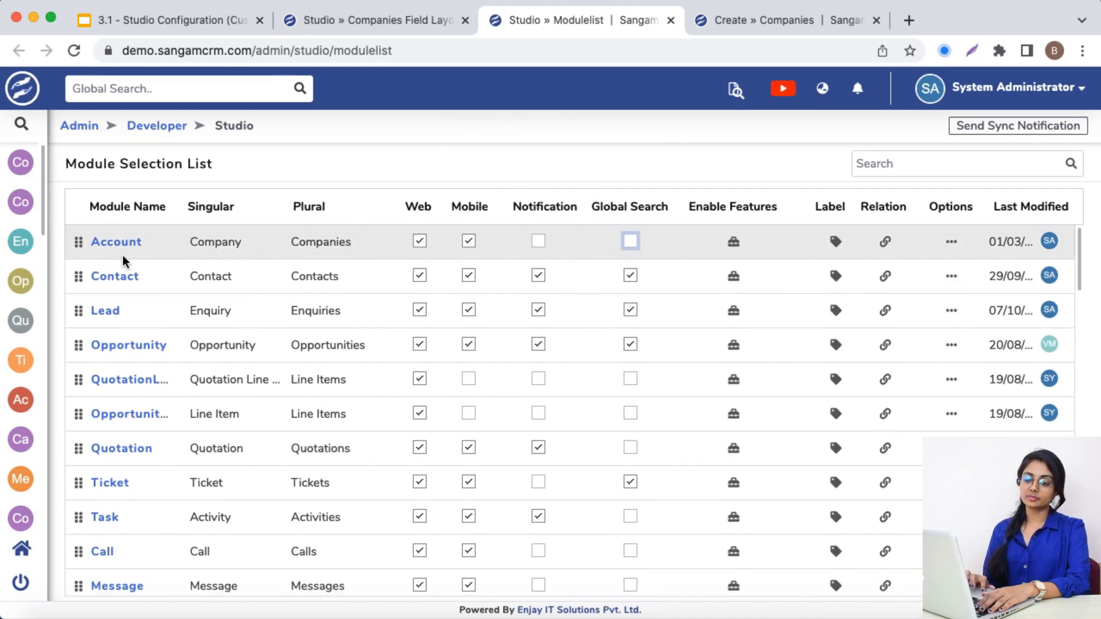
{"action": "left_click", "coordinate": [728, 33]}
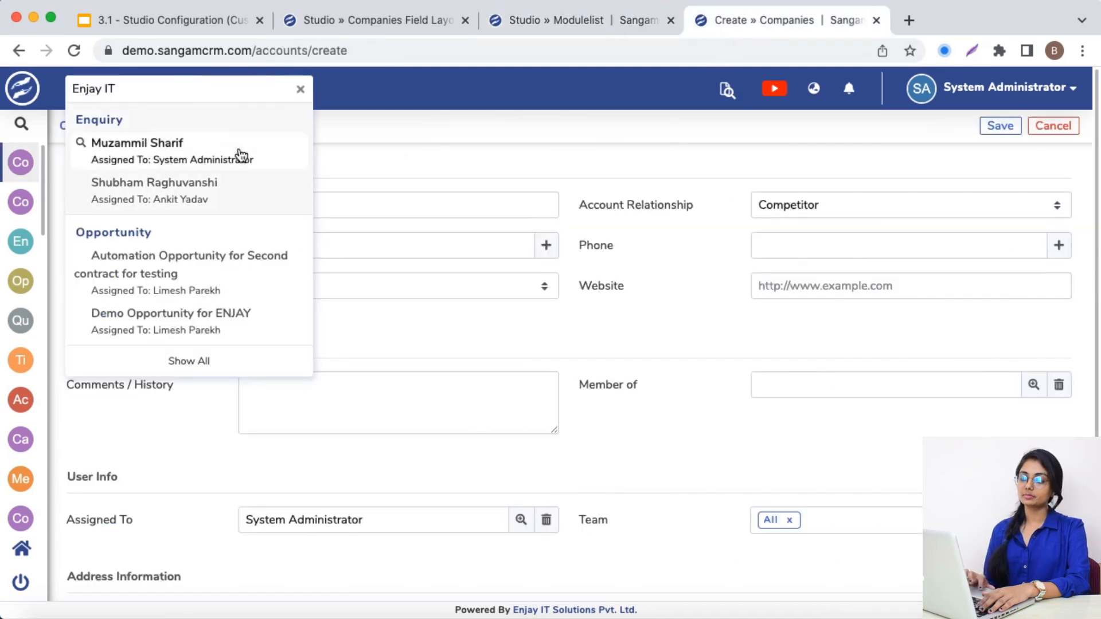
{"action": "key", "text": "Return"}
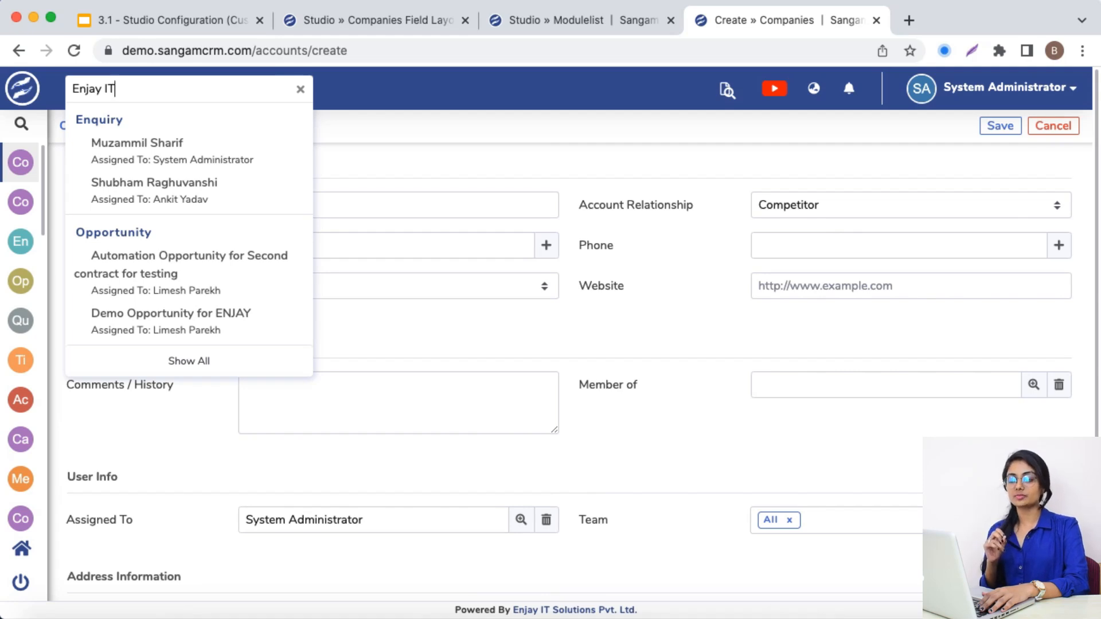
{"action": "left_click", "coordinate": [546, 17]}
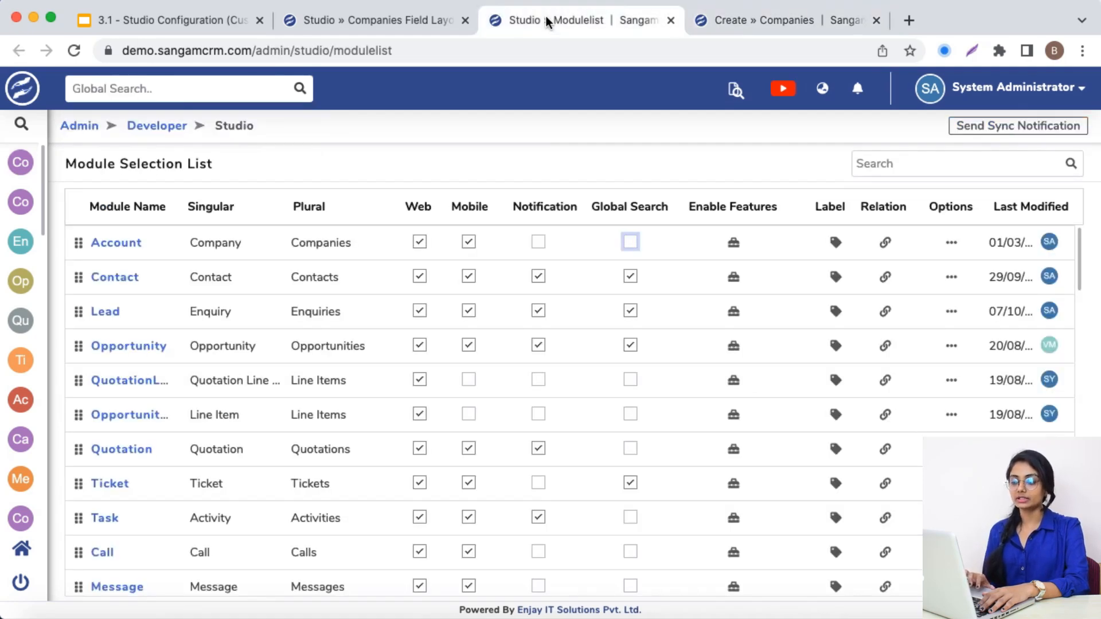
{"action": "left_click", "coordinate": [766, 23]}
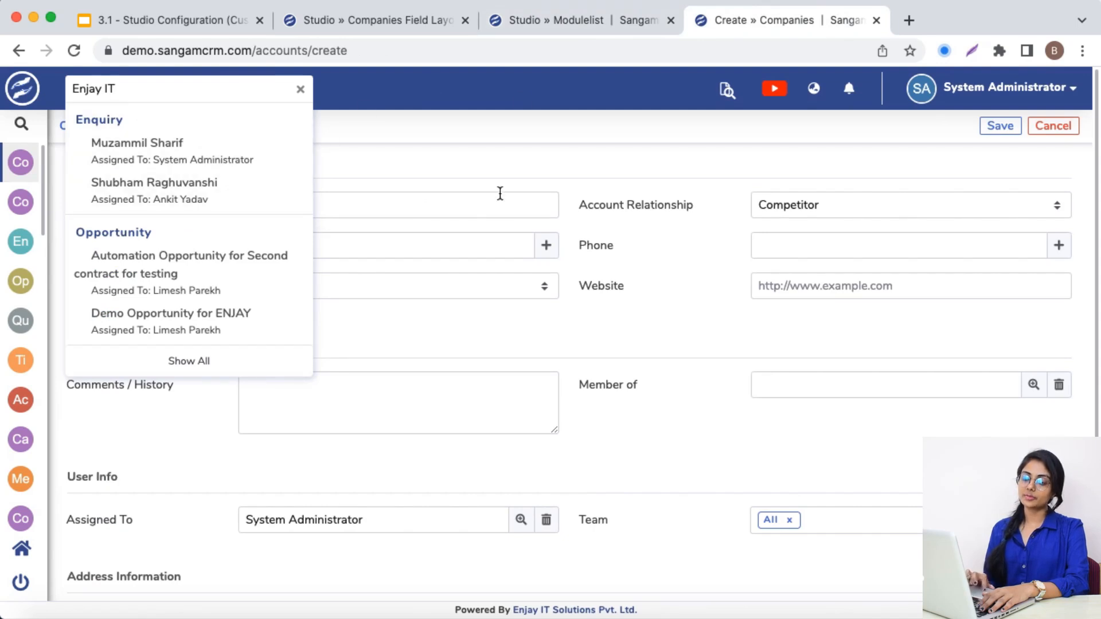
Turn Global Search back on for the Account module in Studio's module list
{"action": "left_click", "coordinate": [370, 28]}
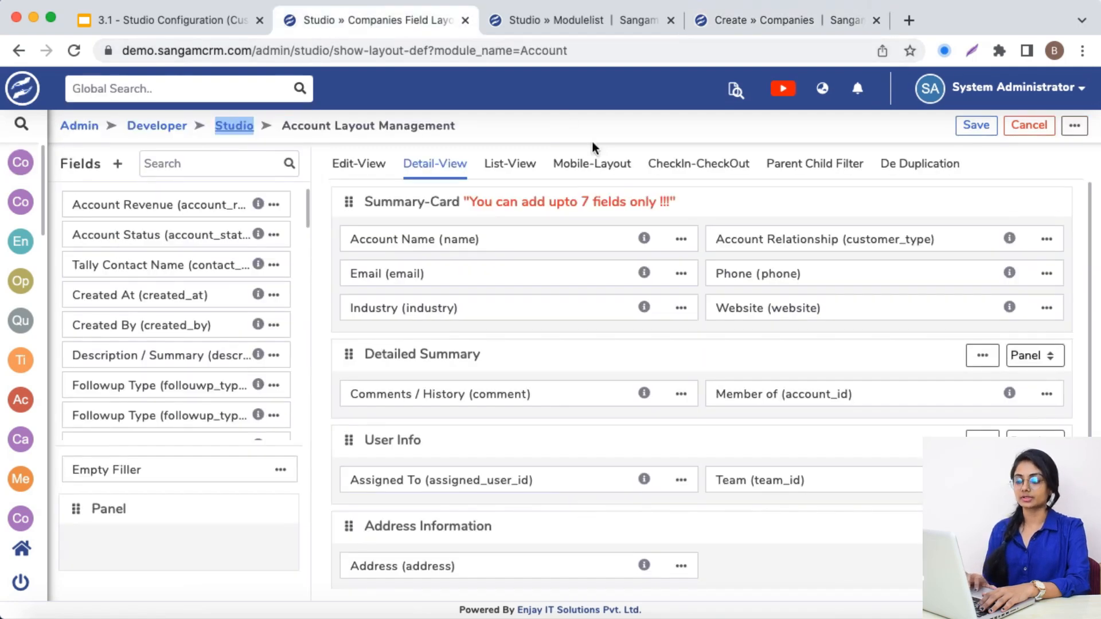
{"action": "left_click", "coordinate": [523, 22]}
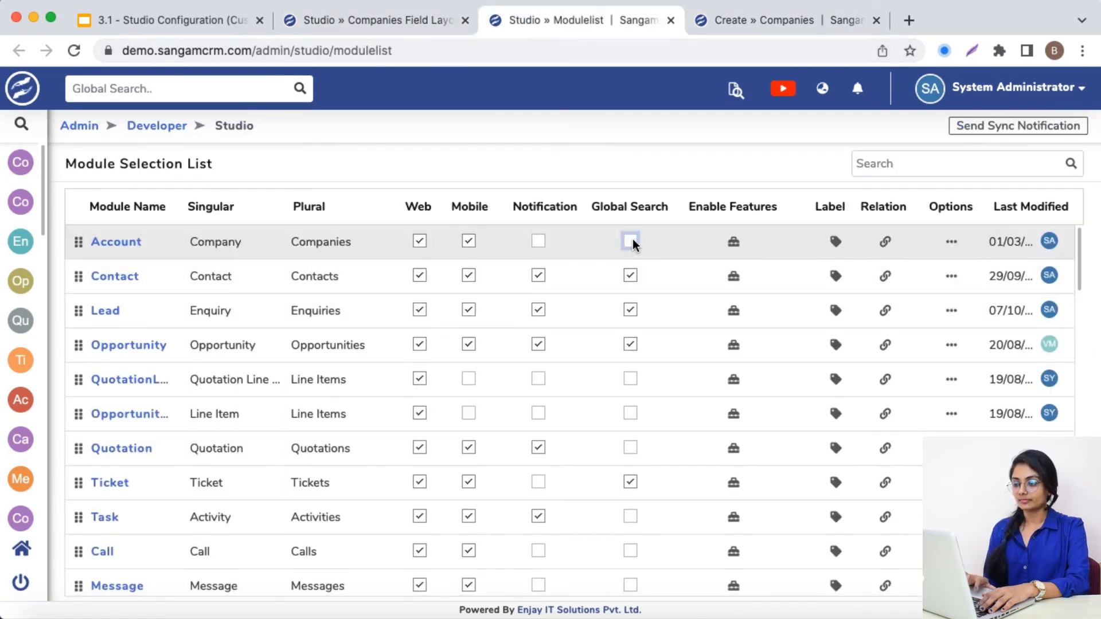
{"action": "left_click", "coordinate": [631, 241]}
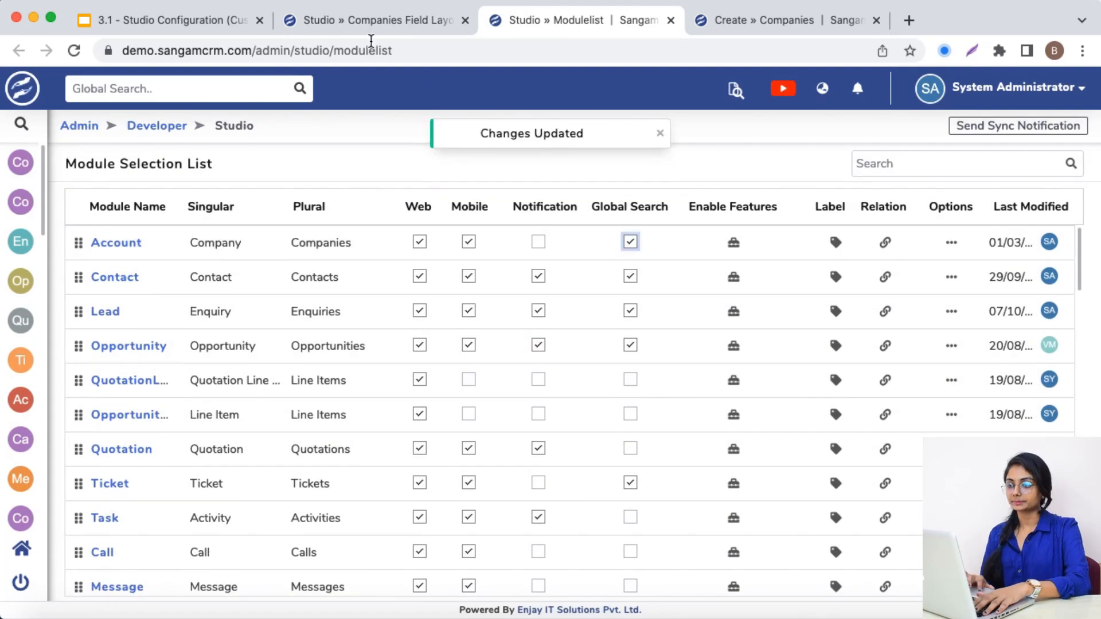
Open the Email field's properties in the Contact module's edit view in Studio and review its Check Duplicate option
{"action": "left_click", "coordinate": [356, 18]}
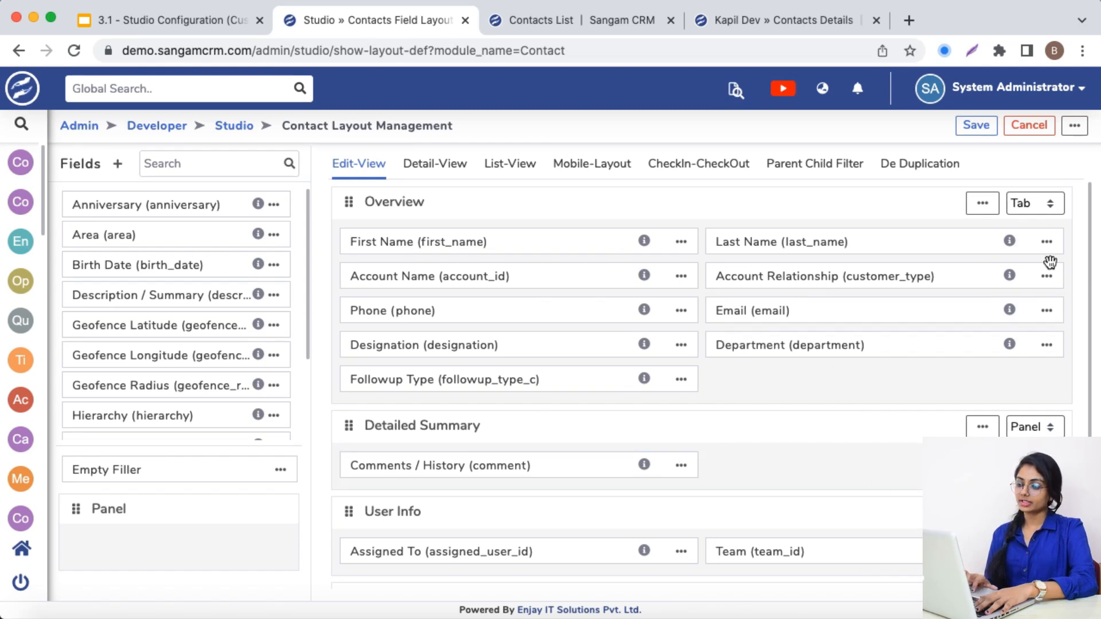
{"action": "left_click", "coordinate": [1047, 313]}
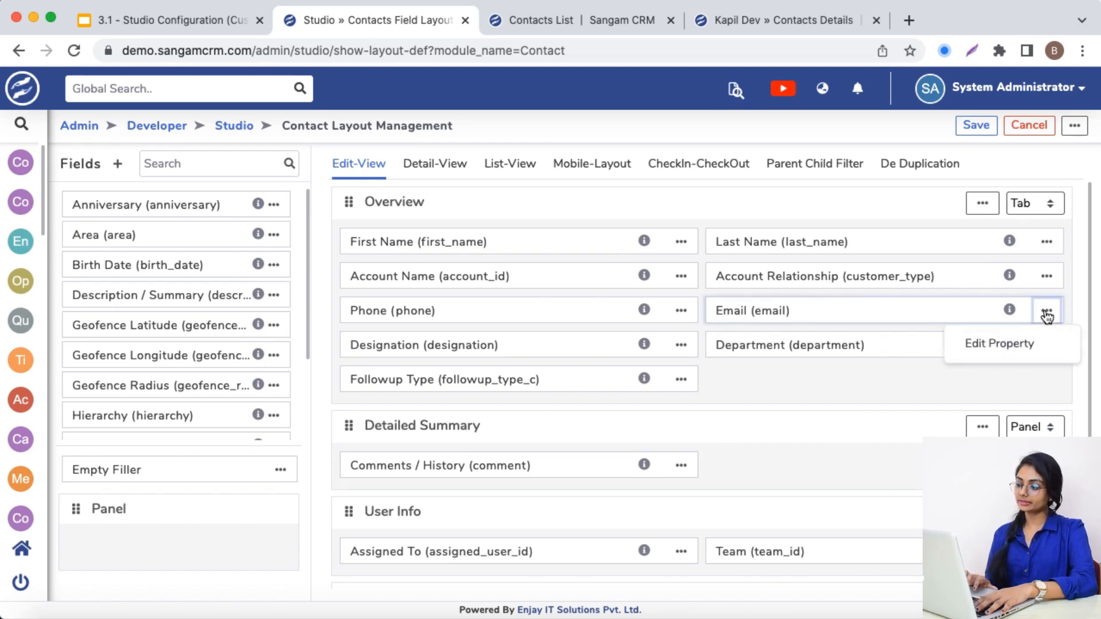
{"action": "left_click", "coordinate": [998, 346]}
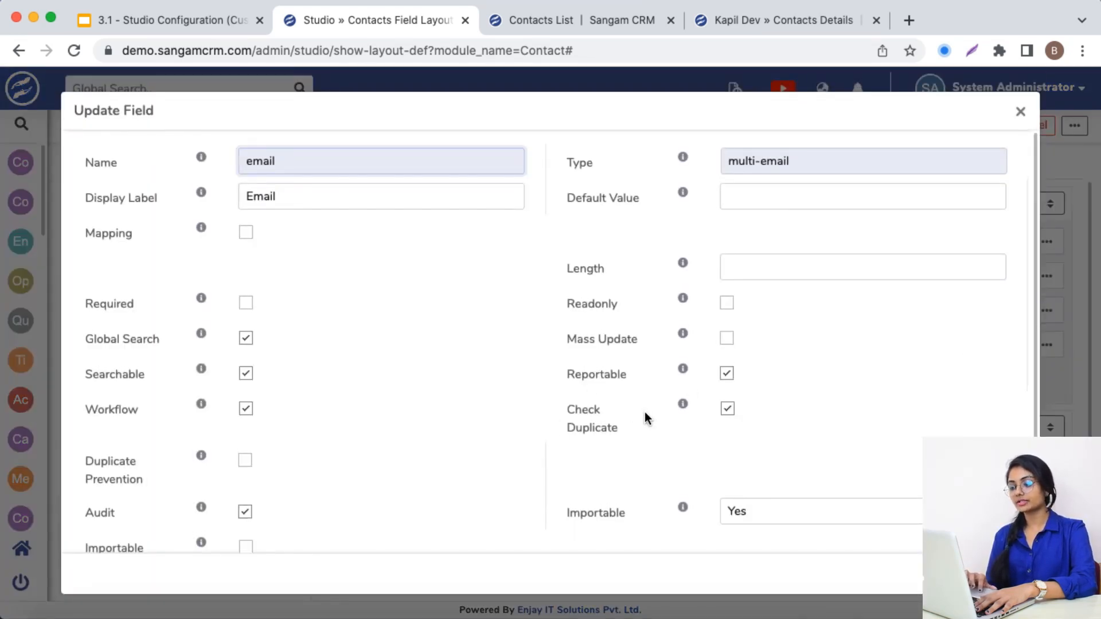
{"action": "left_click_drag", "start_coordinate": [568, 409], "coordinate": [624, 429]}
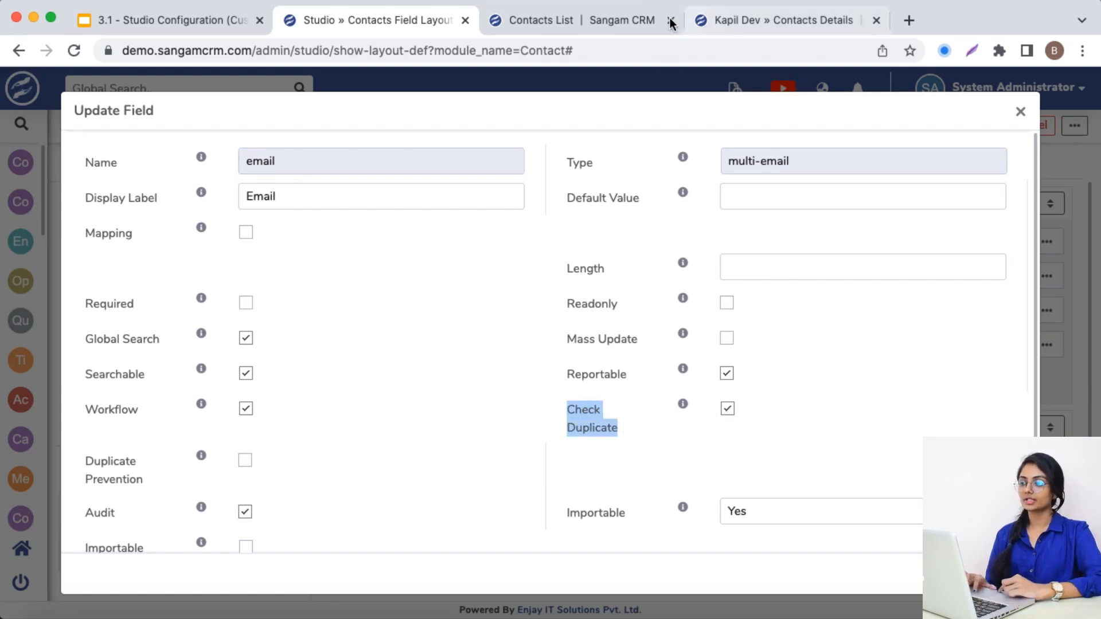
Copy the primary email address from the existing KD Corporation contact's details
{"action": "left_click", "coordinate": [580, 16]}
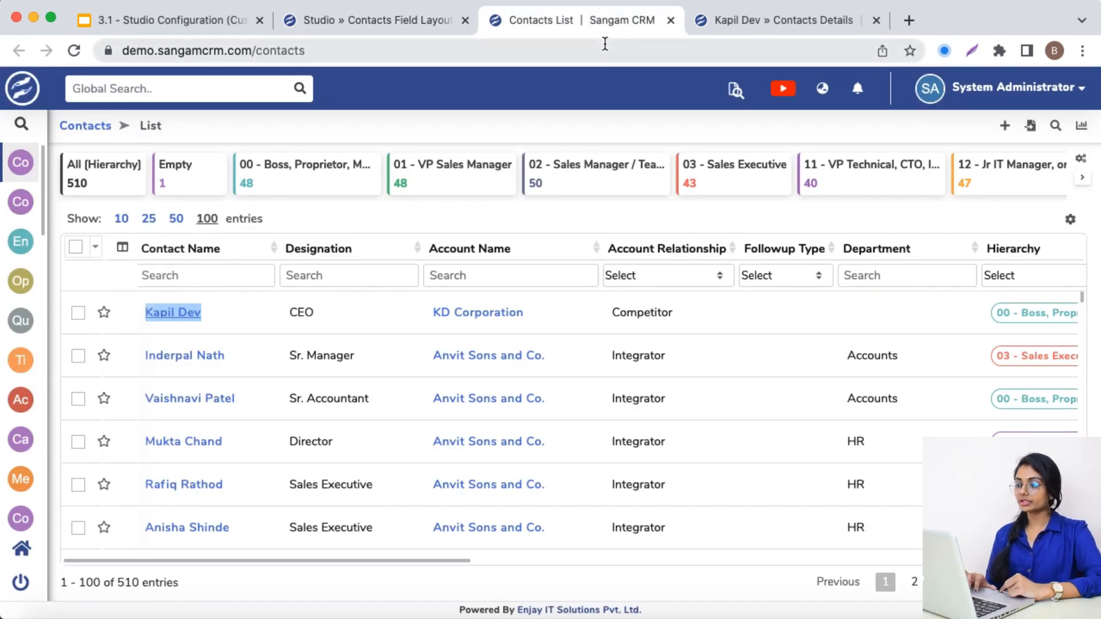
{"action": "left_click", "coordinate": [653, 321]}
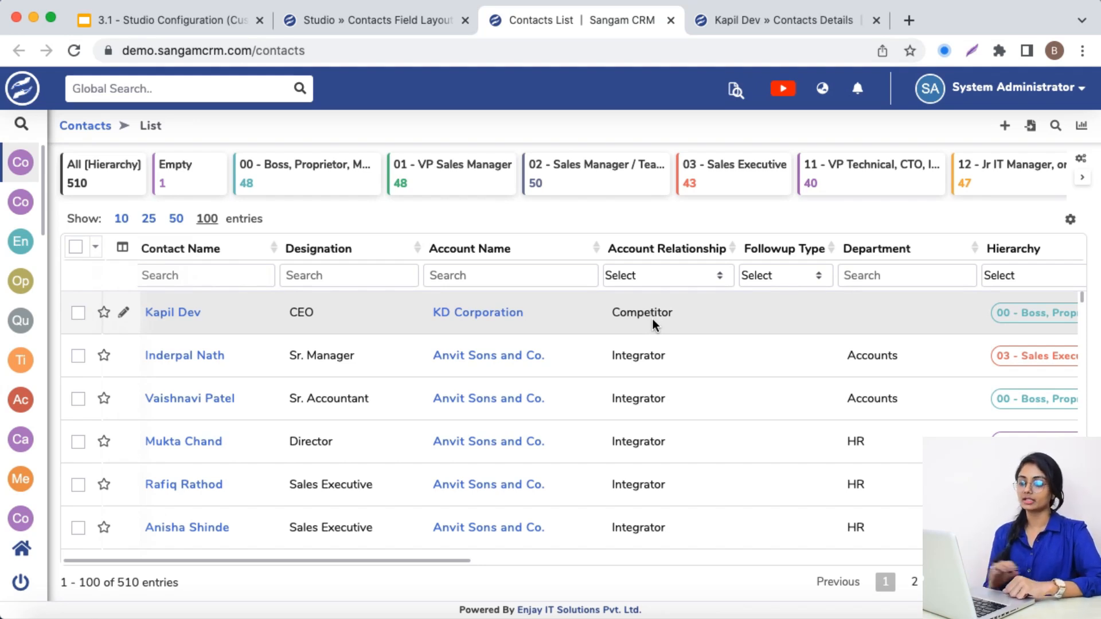
{"action": "left_click", "coordinate": [745, 21]}
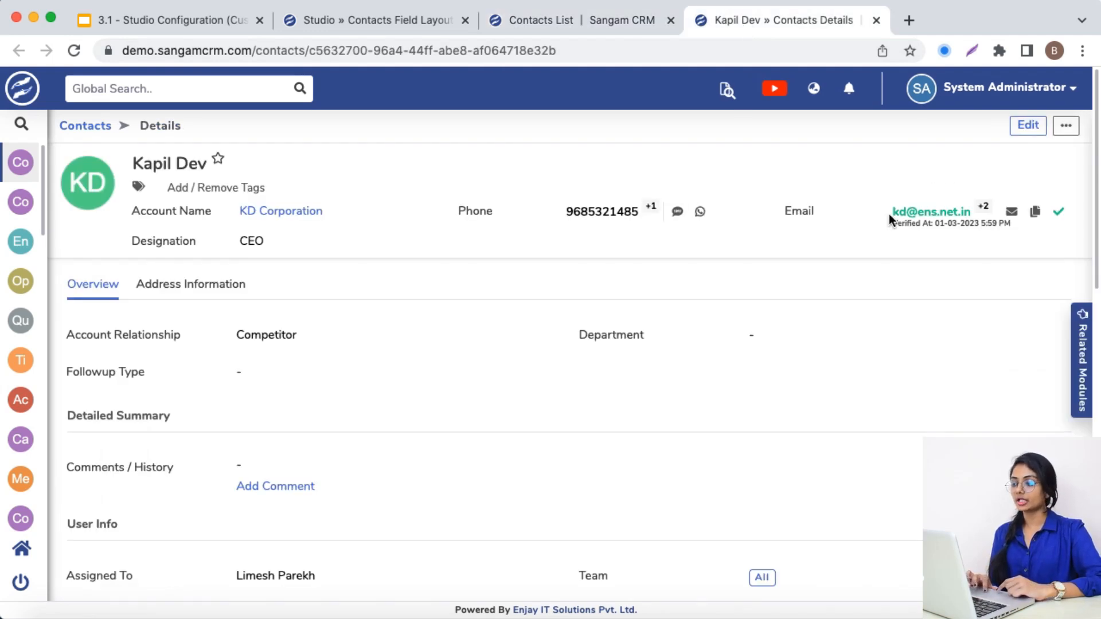
{"action": "mouse_move", "coordinate": [894, 212]}
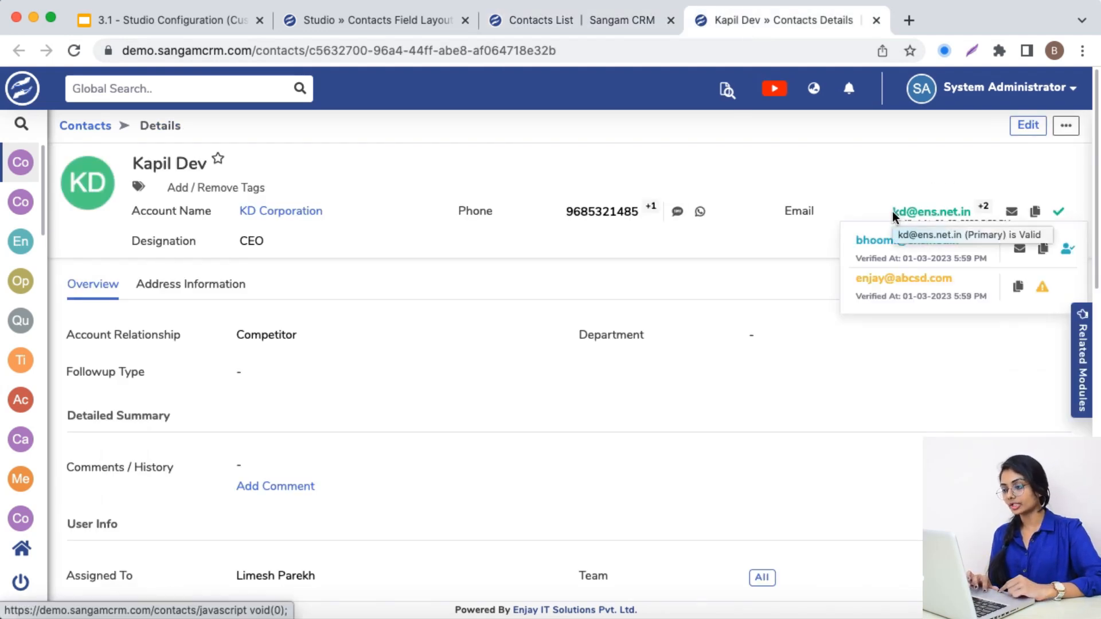
{"action": "left_click_drag", "start_coordinate": [891, 212], "coordinate": [966, 216]}
{"action": "key", "text": "ctrl+c"}
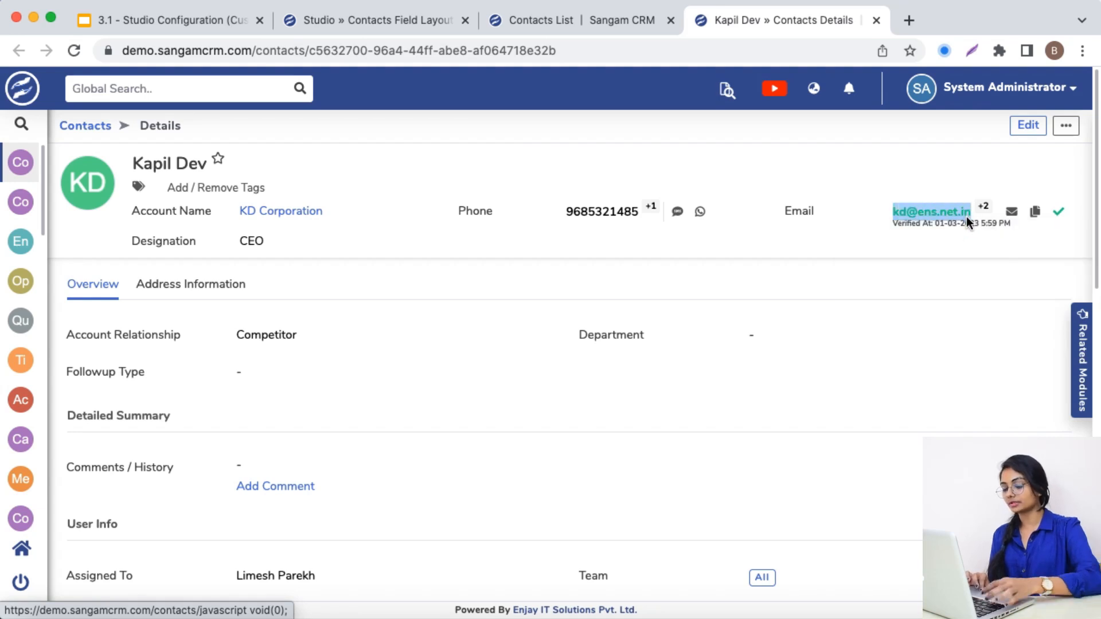
Start a new contact and paste the copied email address into its Email field to test duplicate checking
{"action": "left_click", "coordinate": [579, 16]}
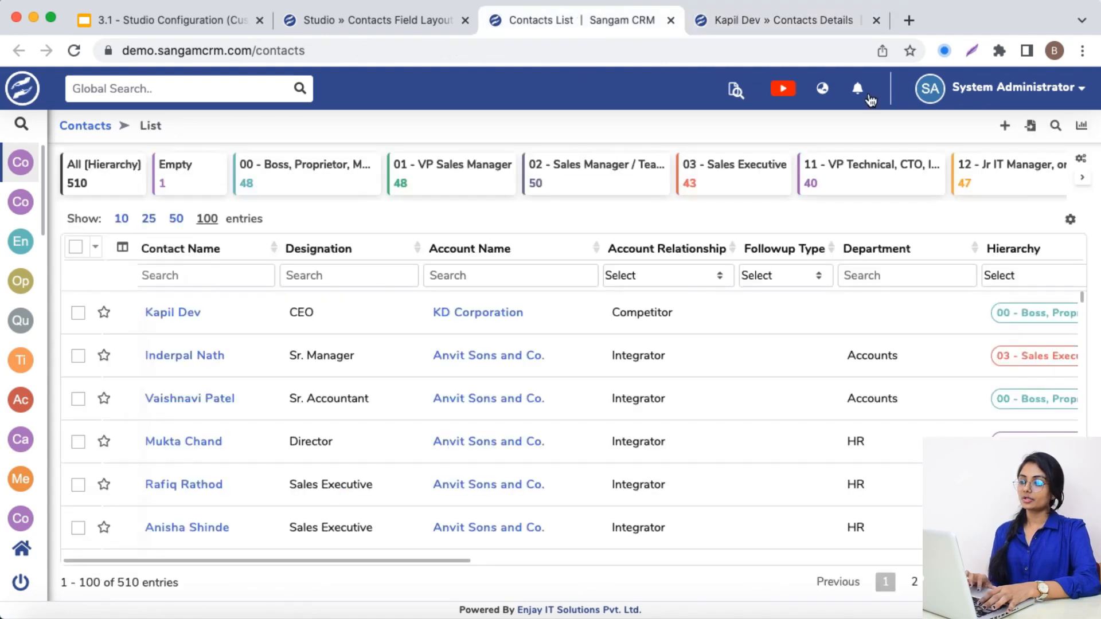
{"action": "left_click", "coordinate": [1002, 130]}
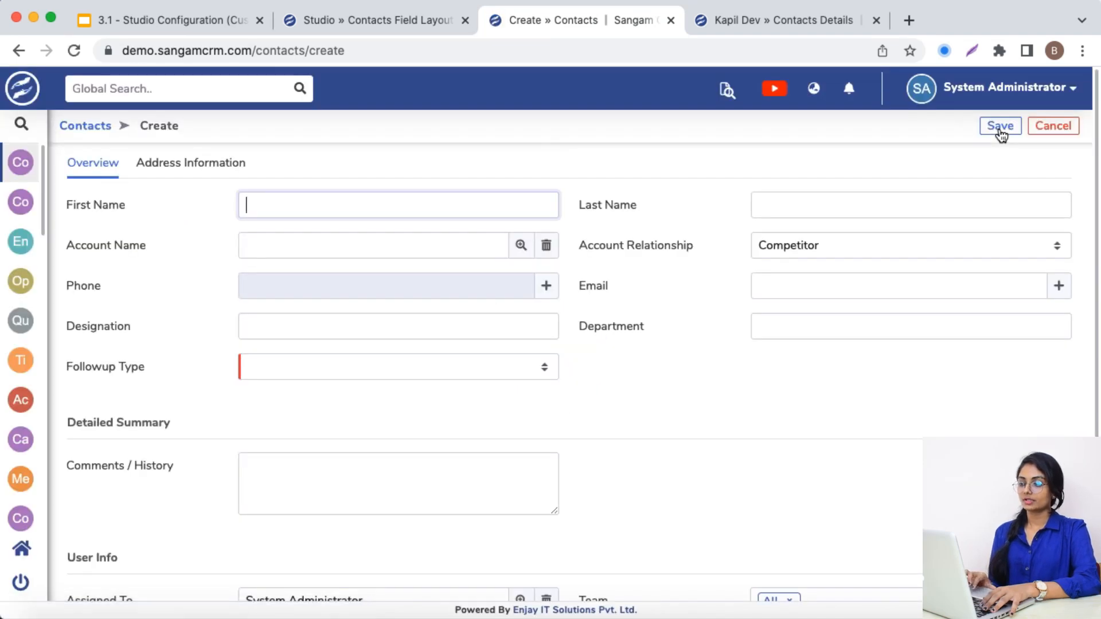
{"action": "left_click", "coordinate": [848, 290]}
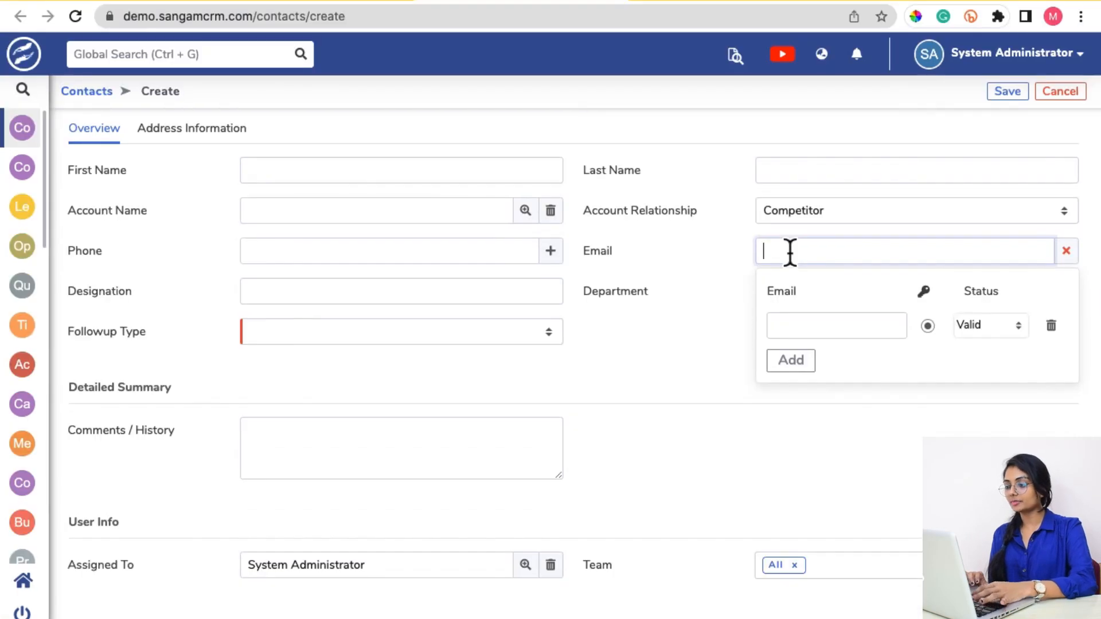
{"action": "key", "text": "ctrl+v"}
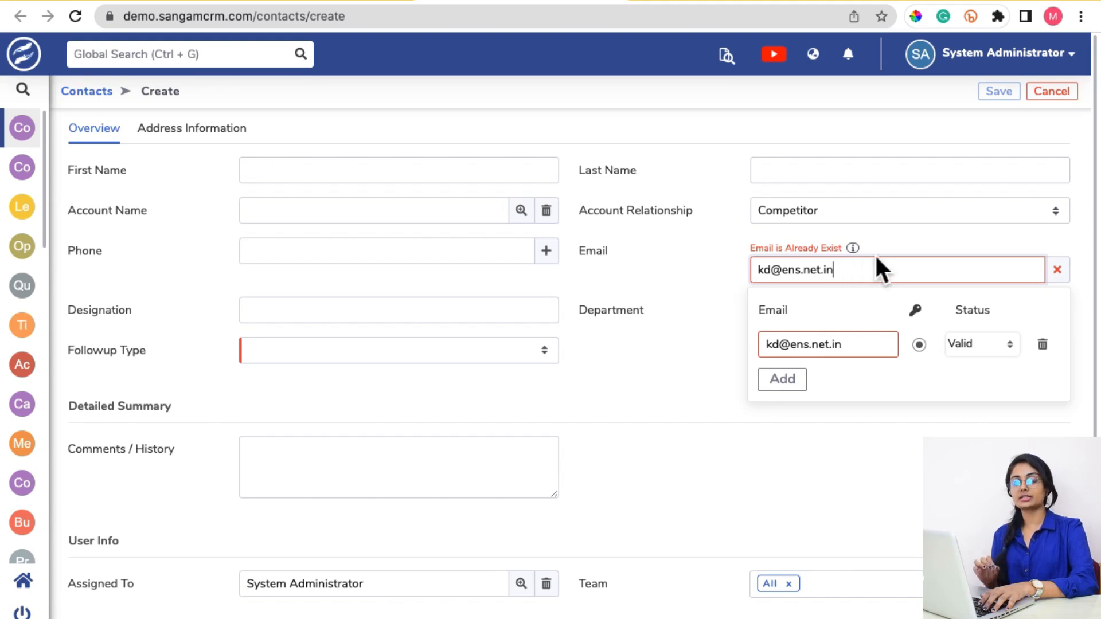
{"action": "key", "text": "super+plus"}
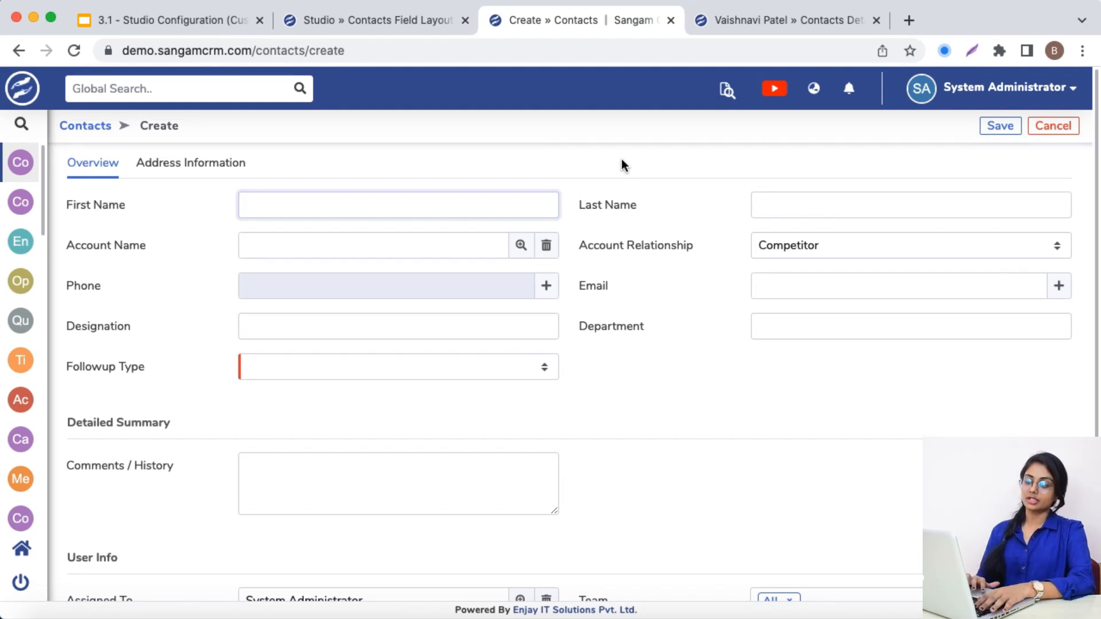
Turn on Duplicate Prevention for the Contact module's Email field in Studio
{"action": "left_click", "coordinate": [376, 20]}
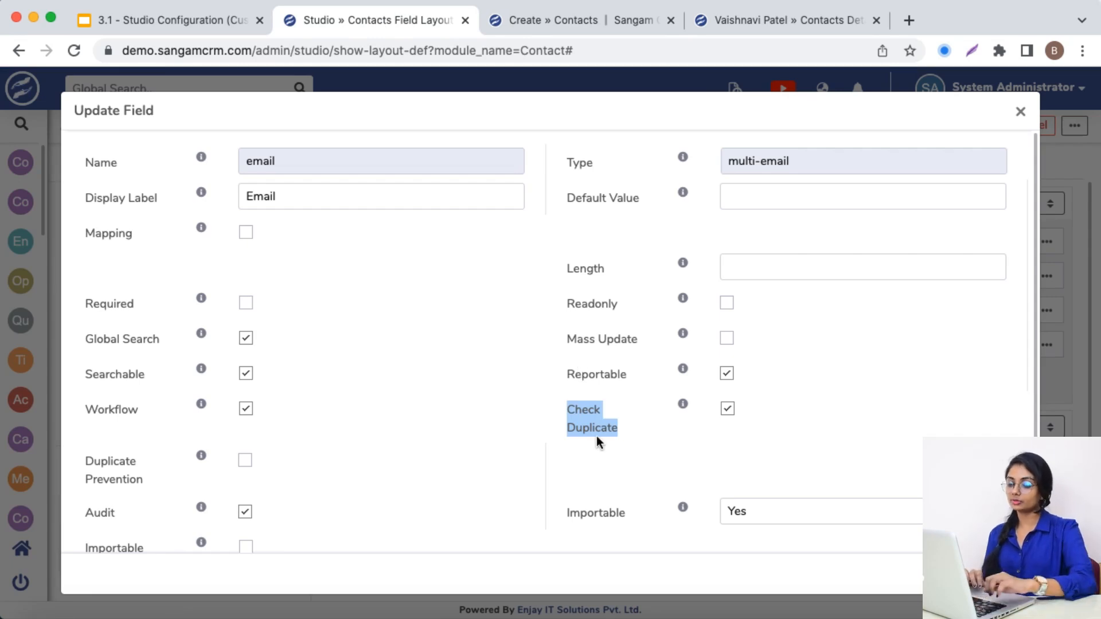
{"action": "left_click_drag", "start_coordinate": [86, 459], "coordinate": [129, 475]}
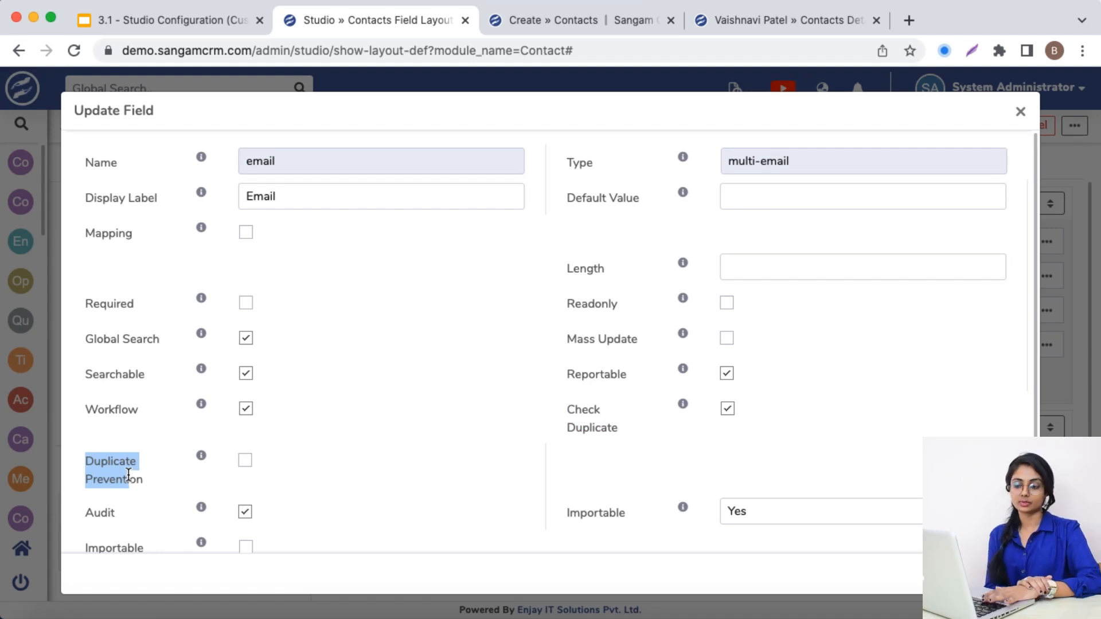
{"action": "left_click", "coordinate": [248, 460]}
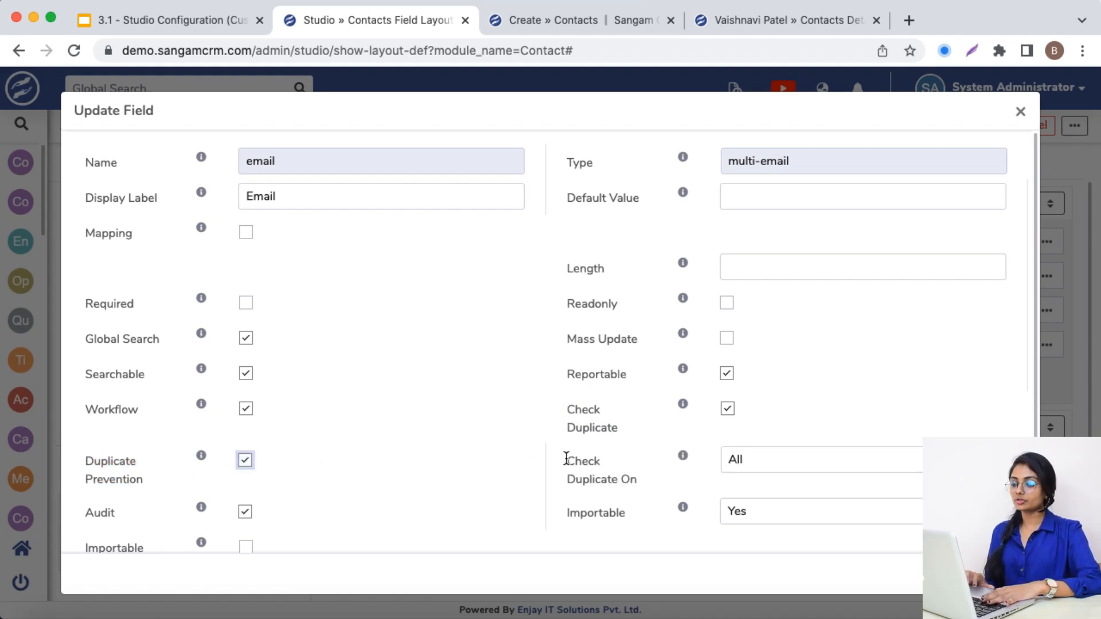
Review the Check Duplicate On choices for the Contact module's Email field, keep All, and save the field settings
{"action": "left_click_drag", "start_coordinate": [566, 459], "coordinate": [634, 475]}
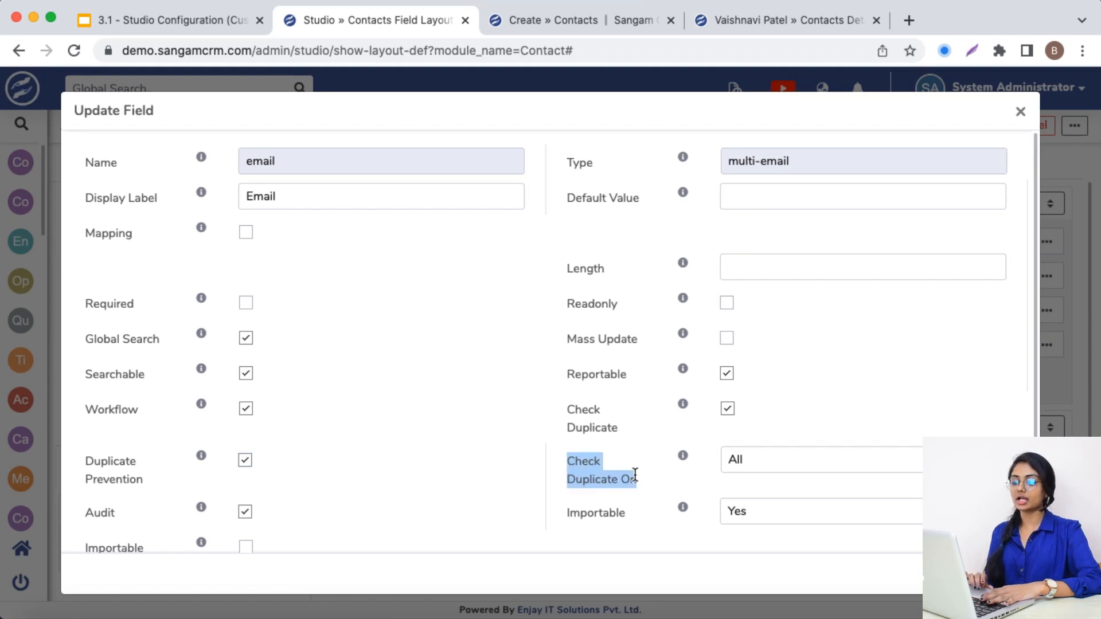
{"action": "scroll", "coordinate": [635, 475], "scroll_direction": "down", "scroll_amount": 1}
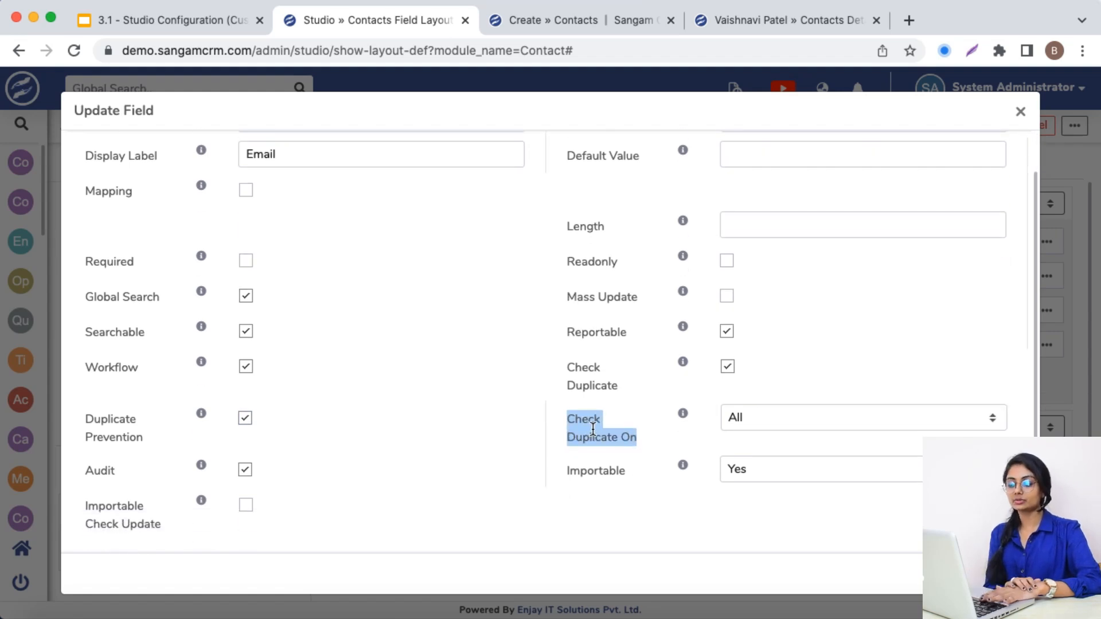
{"action": "left_click", "coordinate": [800, 425]}
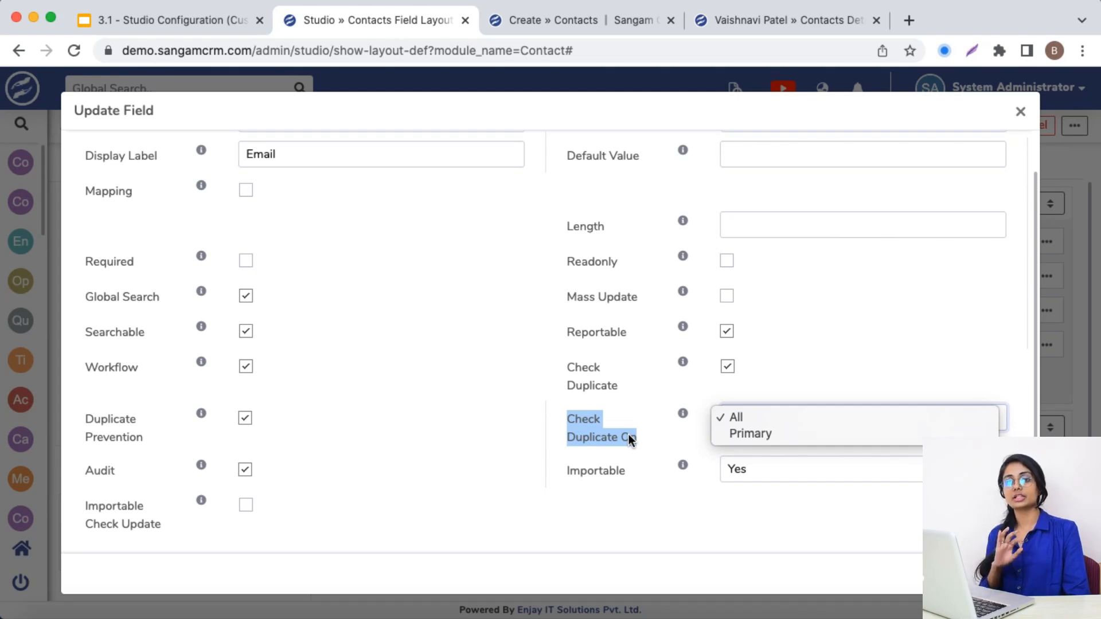
{"action": "key", "text": "Escape"}
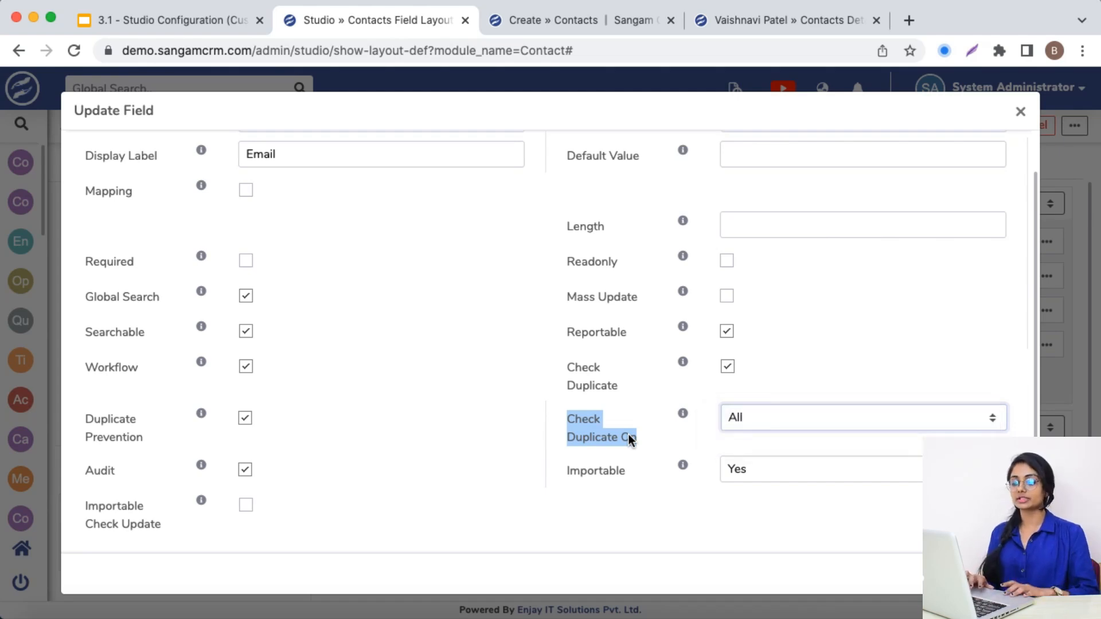
{"action": "left_click", "coordinate": [1001, 574]}
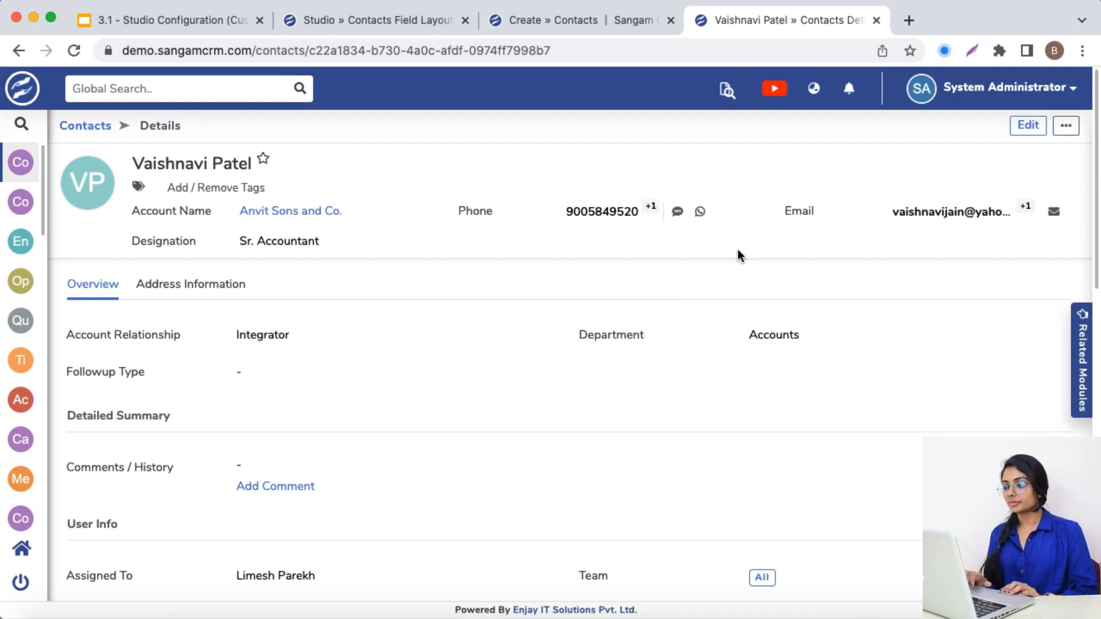
Copy an email address from the existing Anvit Sons and Co. contact and paste it into the new contact's Email field
{"action": "mouse_move", "coordinate": [954, 212]}
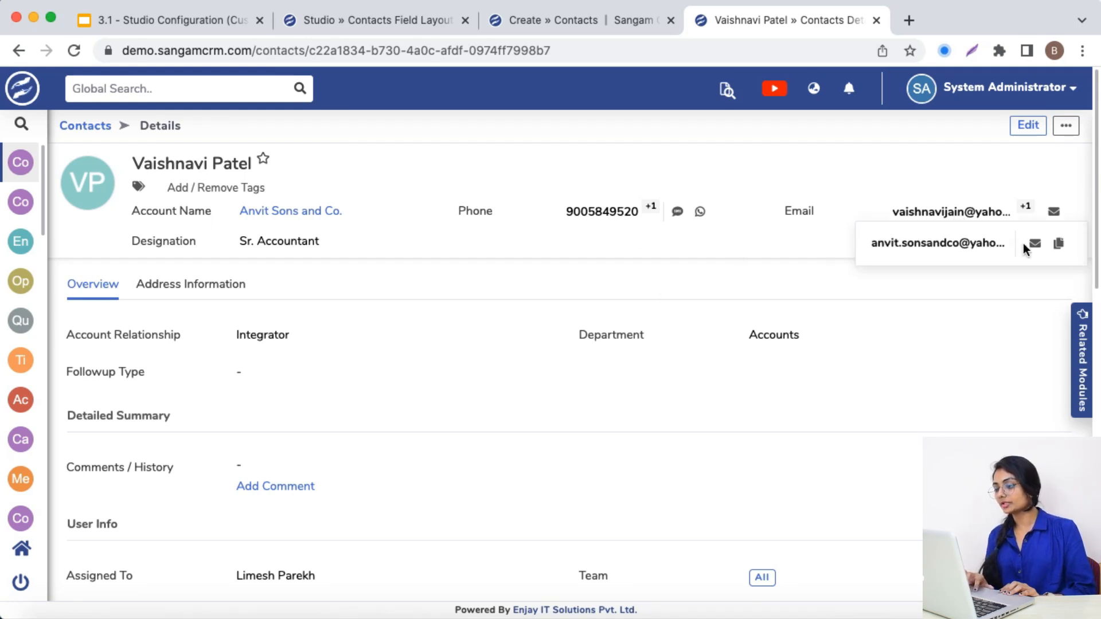
{"action": "left_click", "coordinate": [1059, 244]}
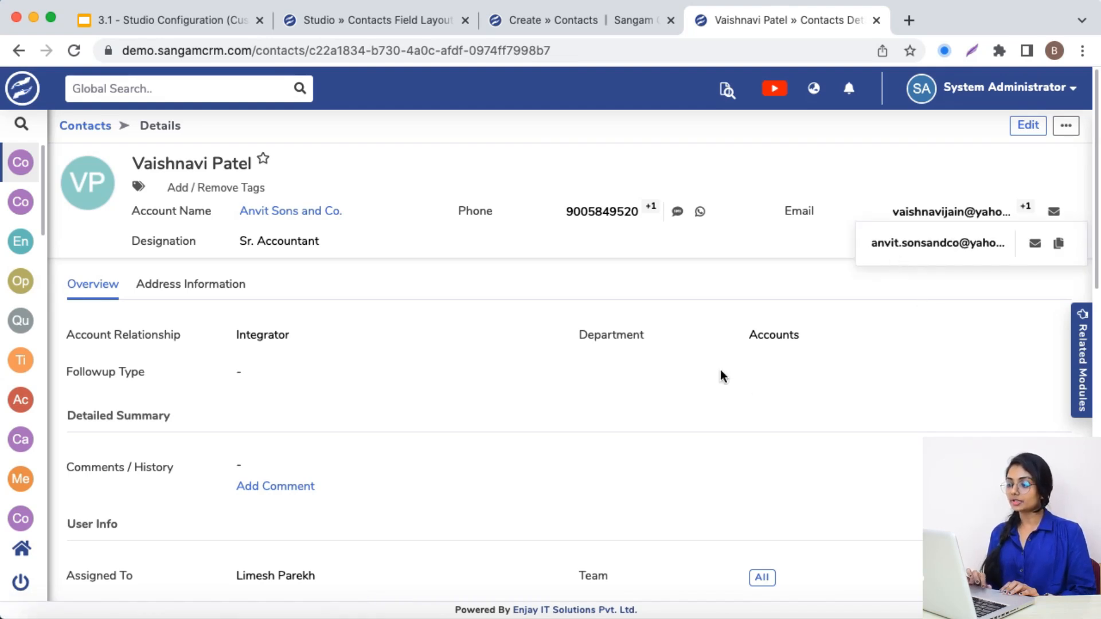
{"action": "left_click", "coordinate": [545, 18]}
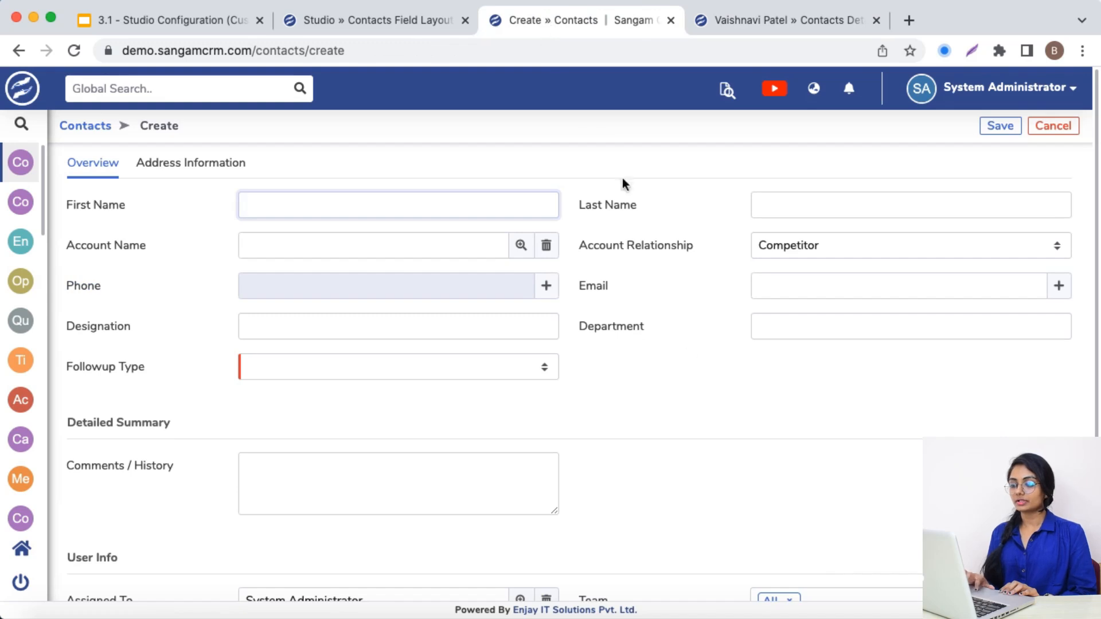
{"action": "left_click", "coordinate": [784, 288]}
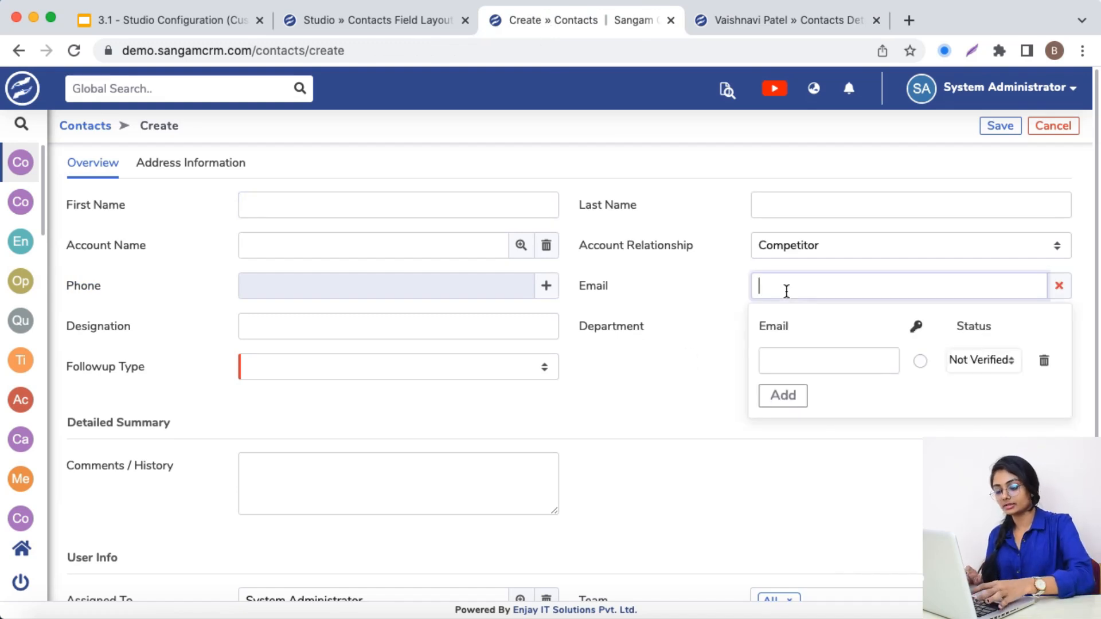
{"action": "key", "text": "super+v"}
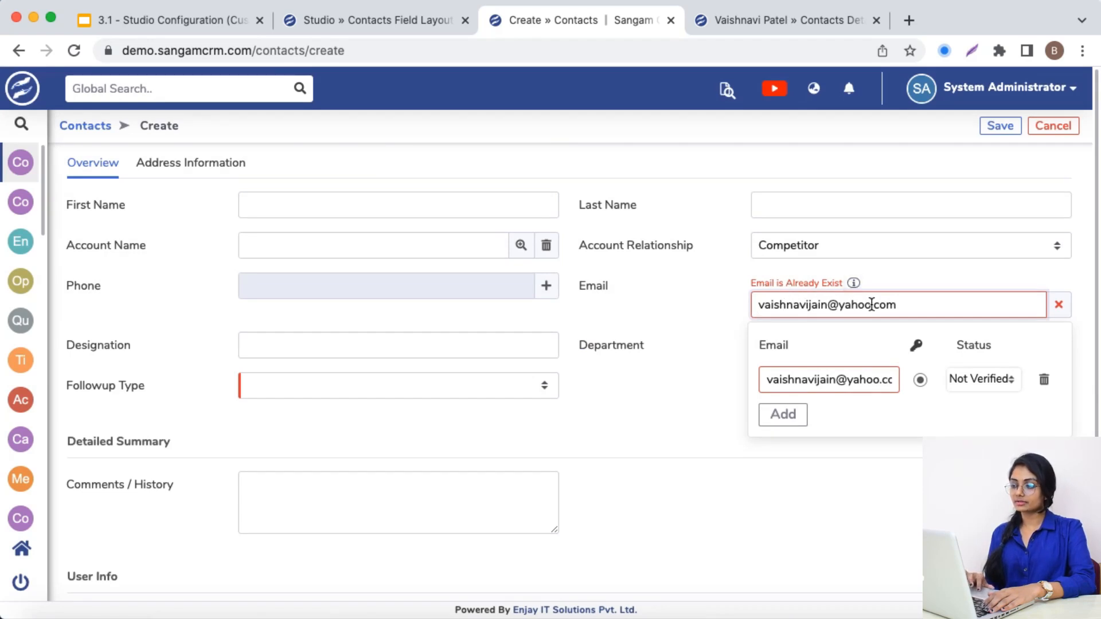
Clear the new contact's Email field, paste the copied address again, and inspect the duplicate information
{"action": "key", "text": "super+a"}
{"action": "key", "text": "BackSpace"}
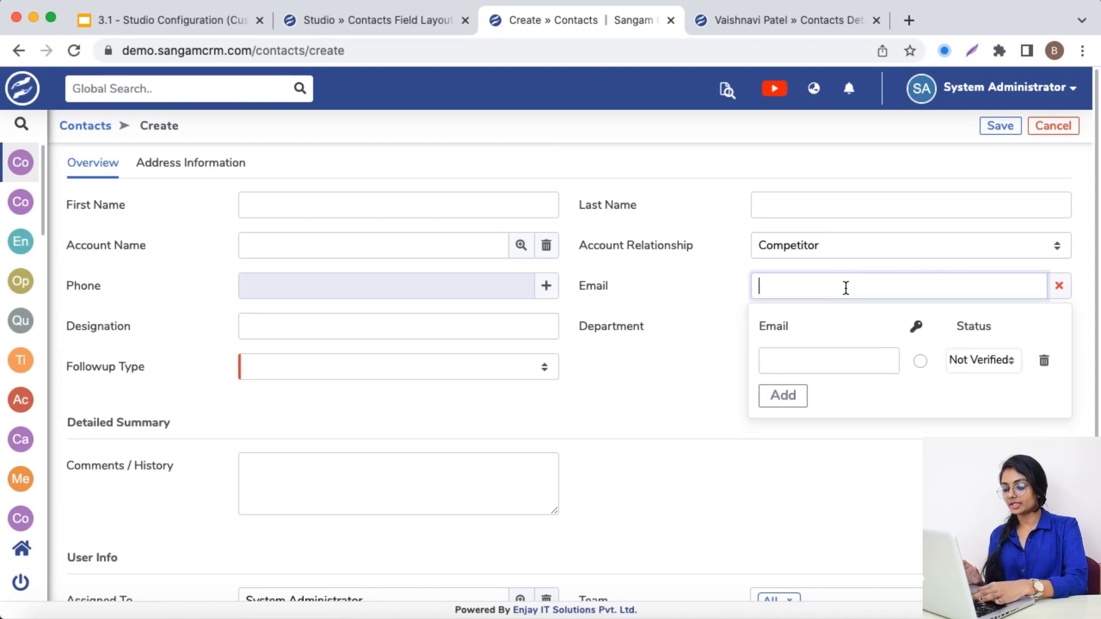
{"action": "key", "text": "super+v"}
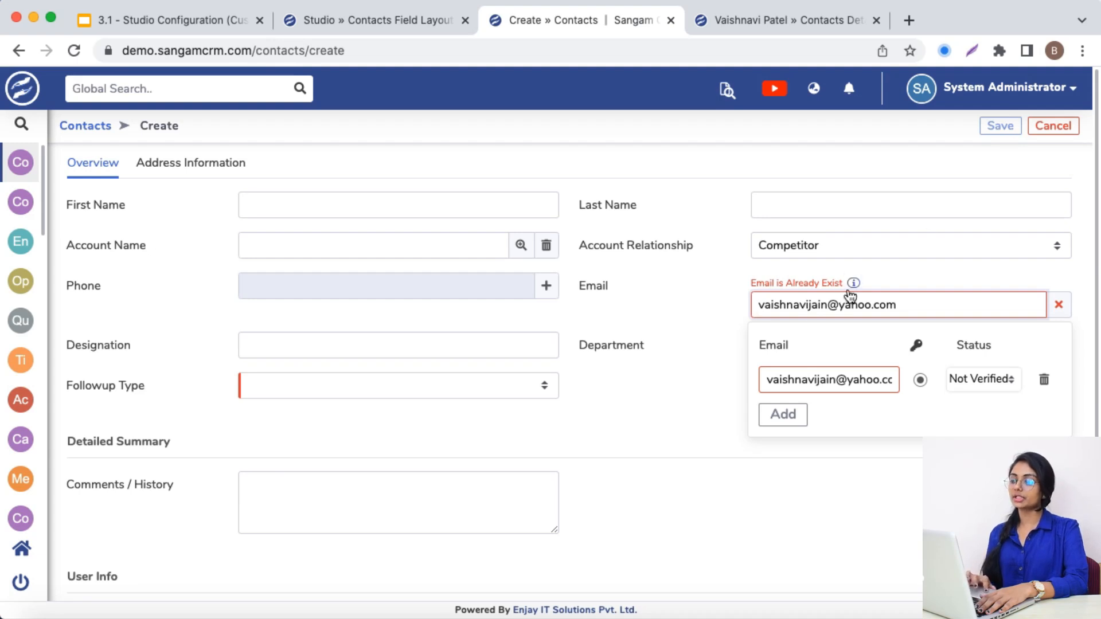
{"action": "mouse_move", "coordinate": [854, 284]}
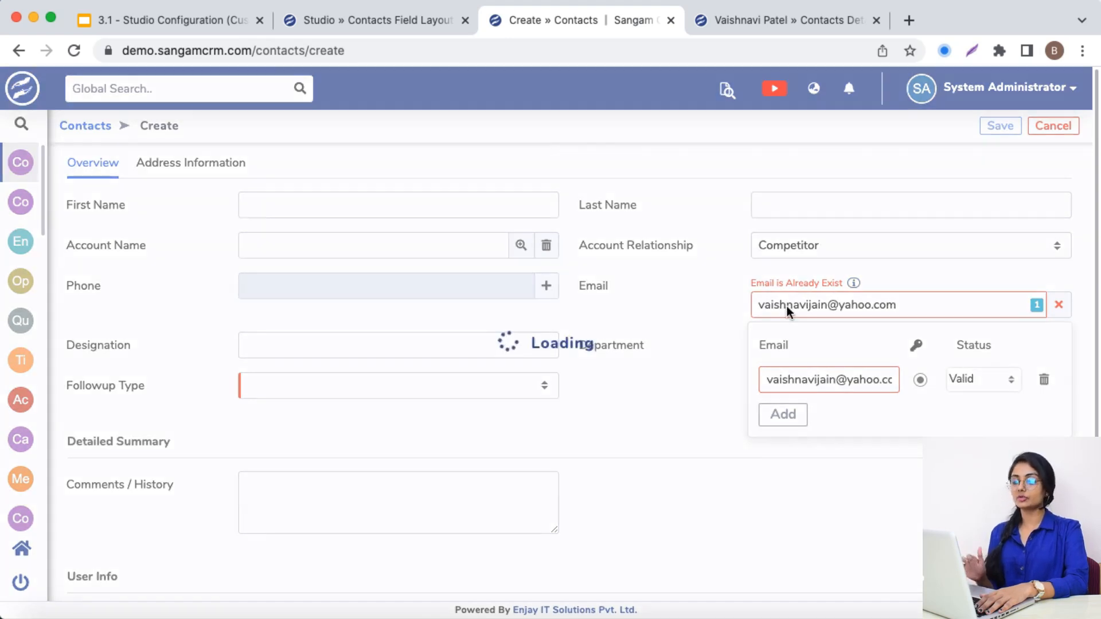
{"action": "left_click", "coordinate": [840, 309]}
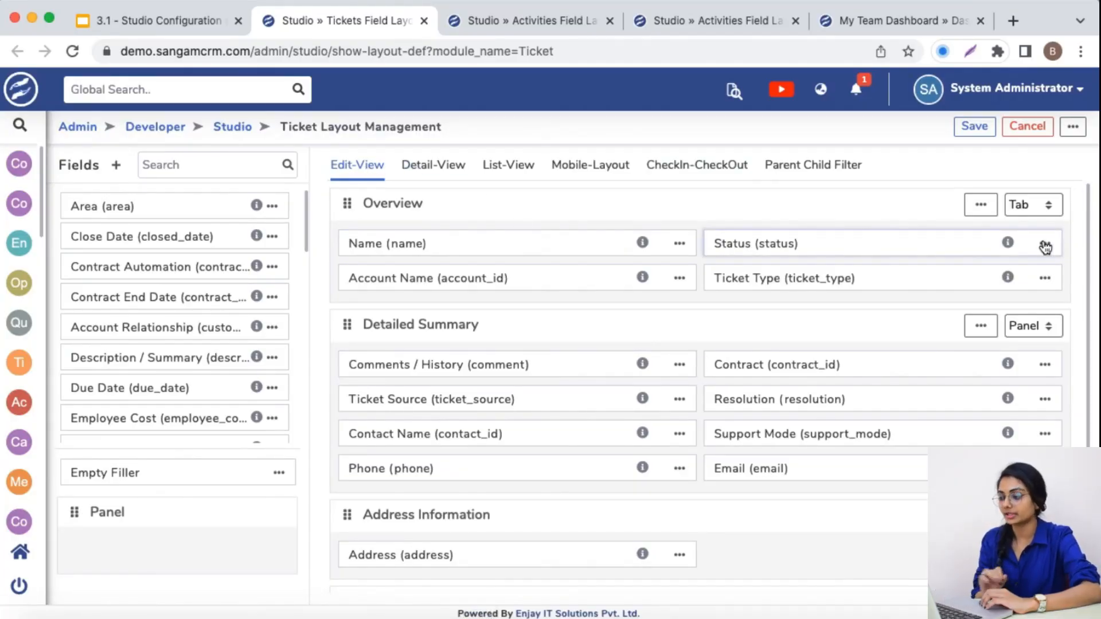
Open the Status field's properties in the Ticket module's edit view and review Checkout Mapping, keeping Mapping selected
{"action": "left_click", "coordinate": [1045, 244]}
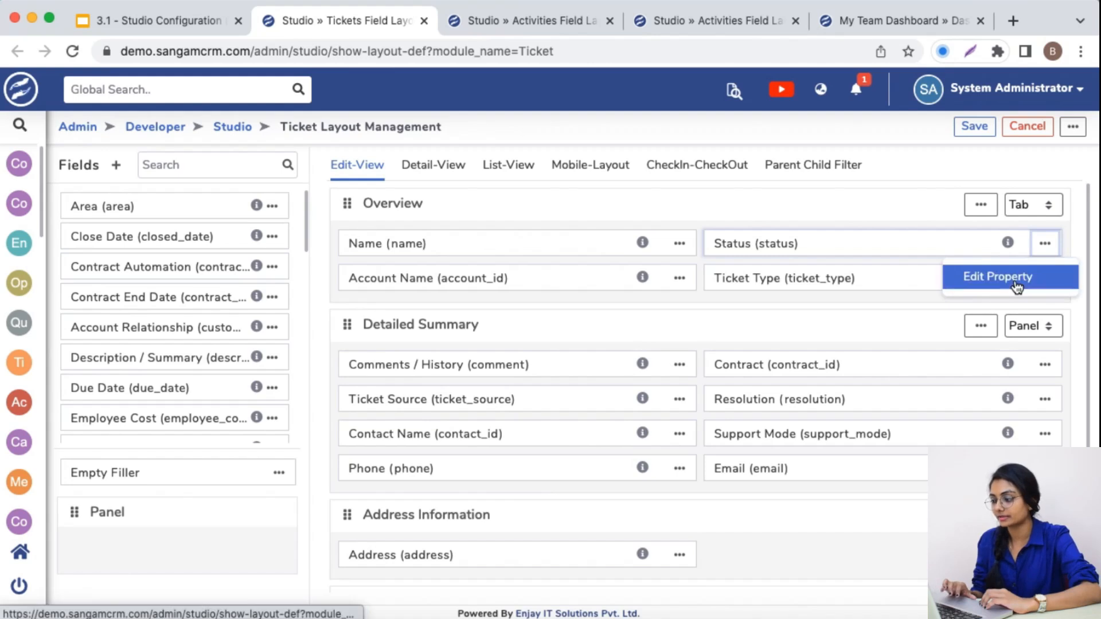
{"action": "left_click", "coordinate": [1017, 281]}
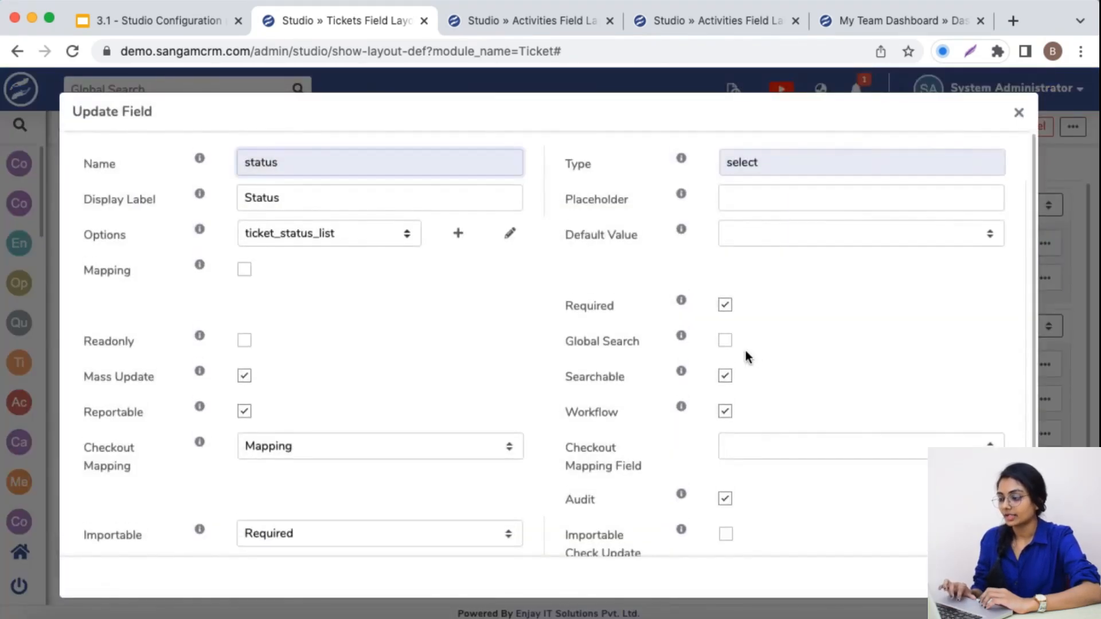
{"action": "scroll", "coordinate": [583, 467], "scroll_direction": "down", "scroll_amount": 1}
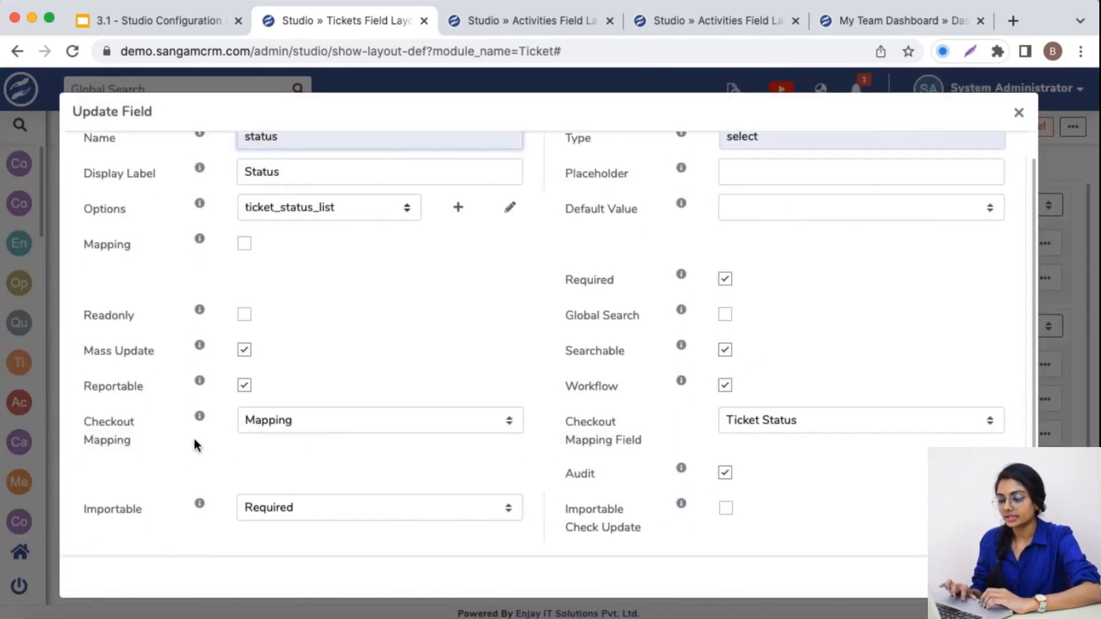
{"action": "left_click_drag", "start_coordinate": [85, 422], "coordinate": [130, 440]}
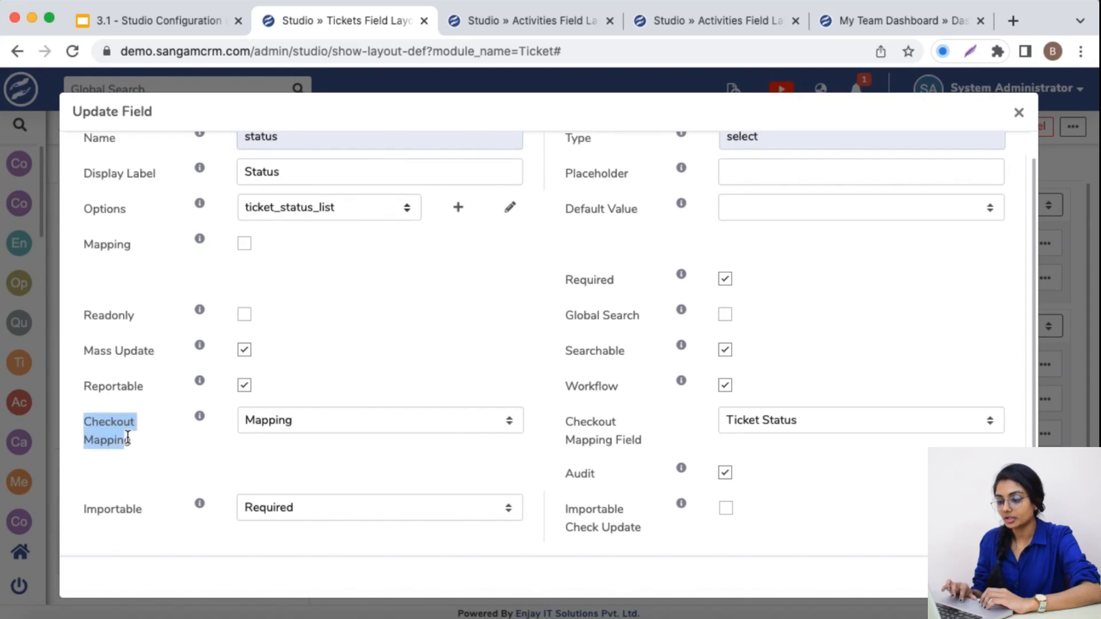
{"action": "left_click", "coordinate": [263, 423]}
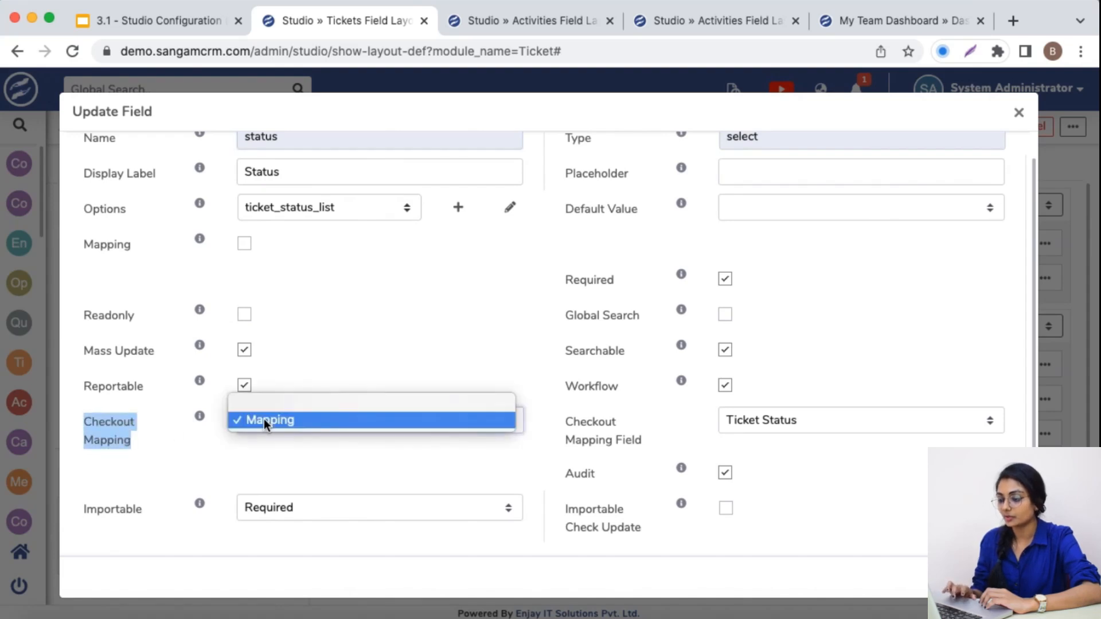
{"action": "left_click", "coordinate": [265, 422]}
Review the Status field's Checkout Mapping Field choices, keeping Ticket Status selected
{"action": "left_click_drag", "start_coordinate": [564, 420], "coordinate": [647, 442]}
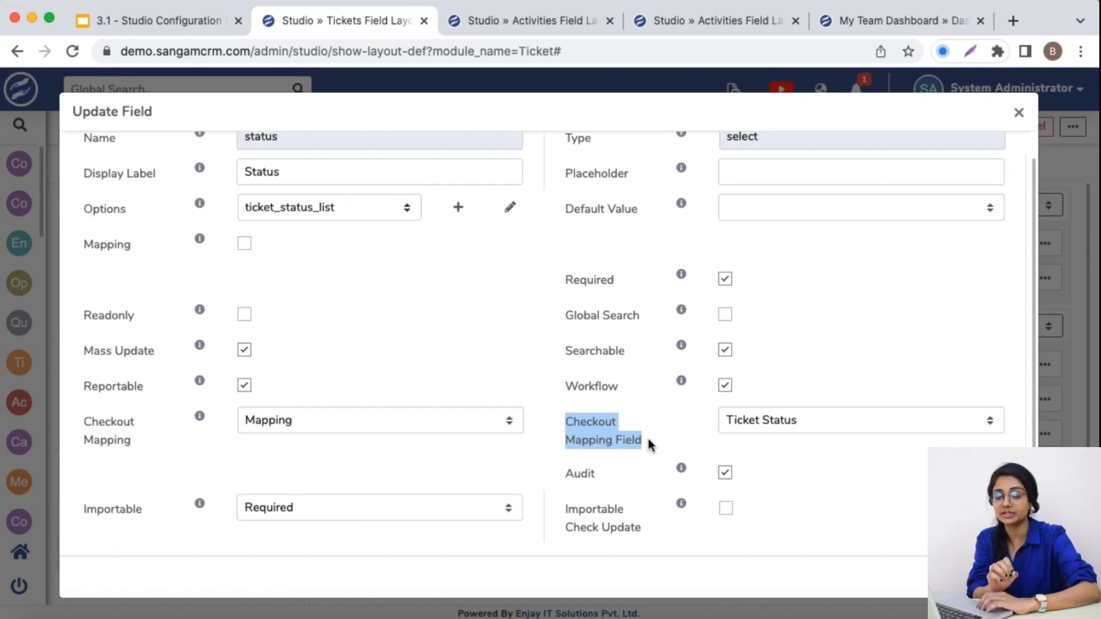
{"action": "left_click", "coordinate": [820, 422]}
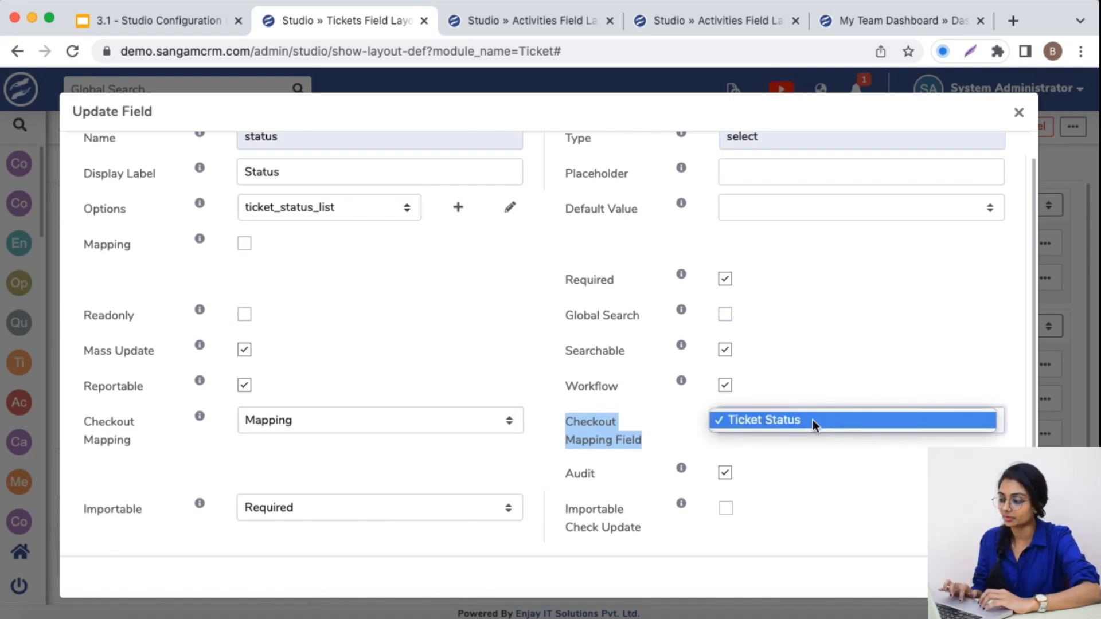
{"action": "left_click", "coordinate": [813, 422]}
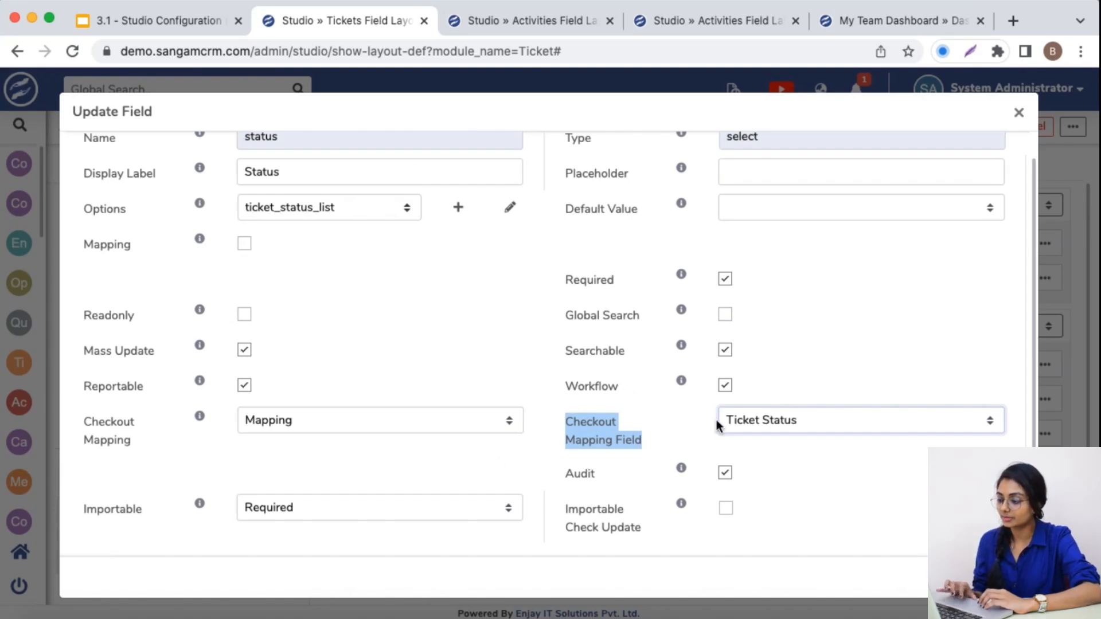
Search the Task module's edit-view fields for "ticket" and open the Ticket Status field's properties to examine its option list
{"action": "left_click", "coordinate": [493, 21]}
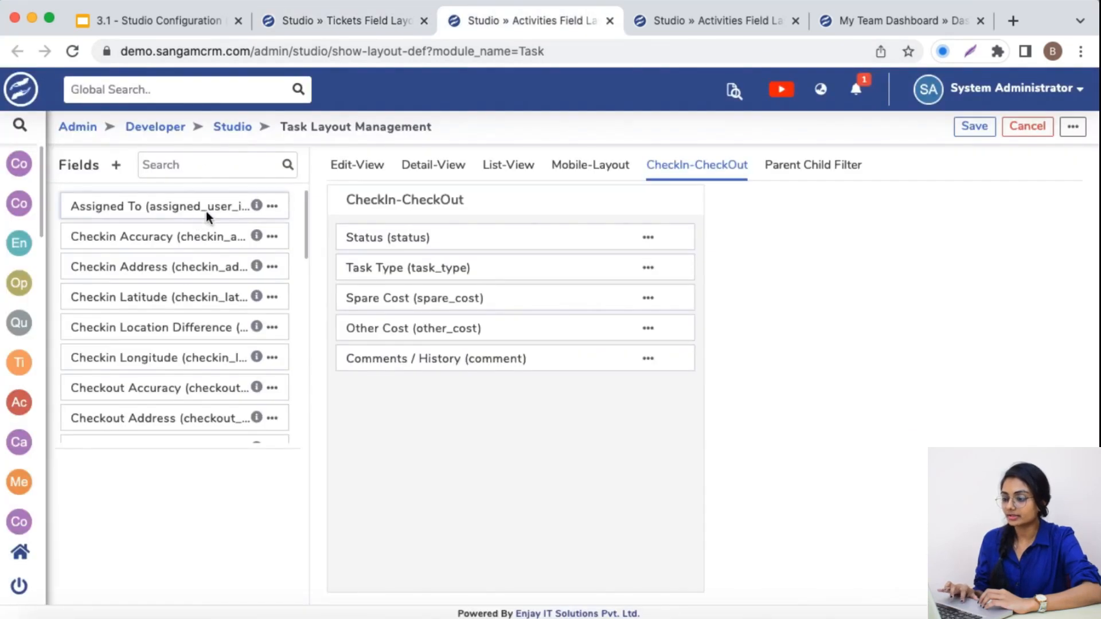
{"action": "left_click", "coordinate": [340, 171]}
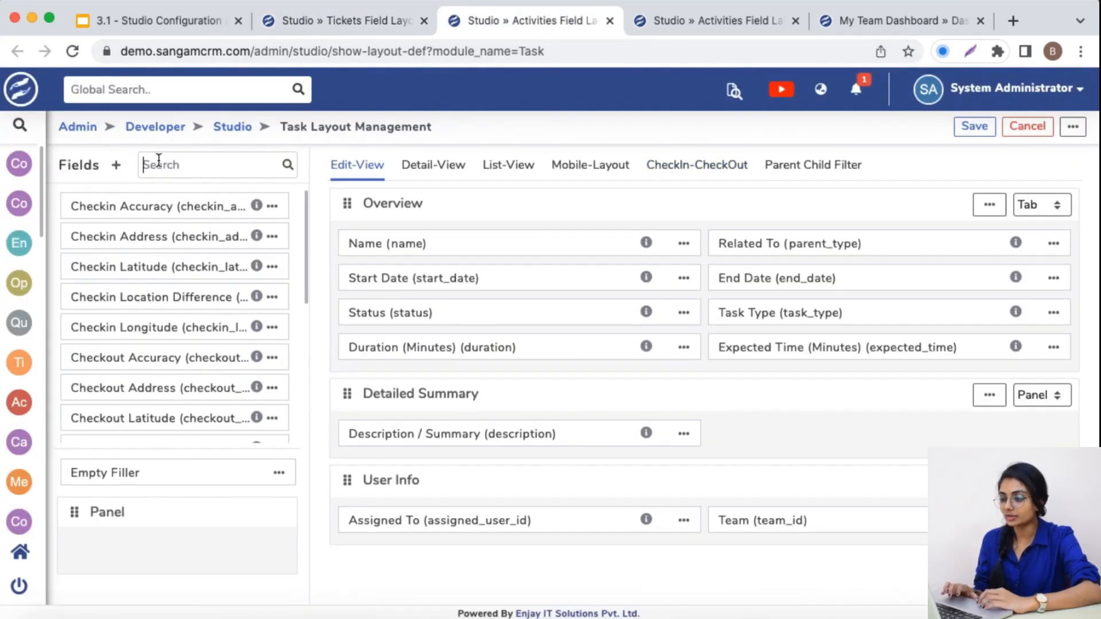
{"action": "left_click", "coordinate": [146, 165]}
{"action": "type", "text": "ticket"}
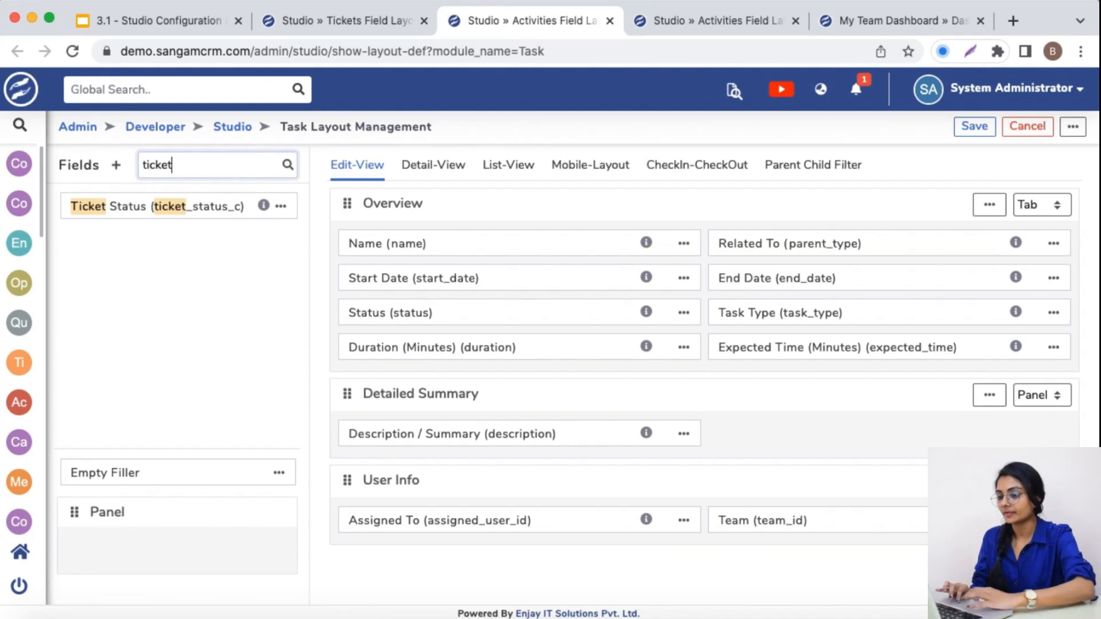
{"action": "left_click", "coordinate": [280, 205]}
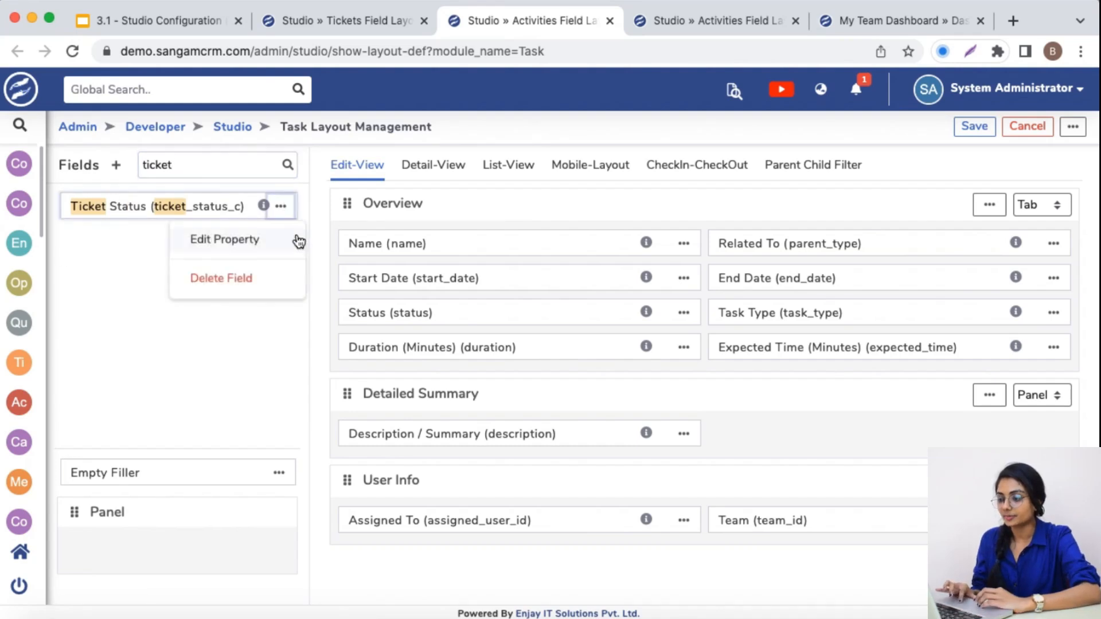
{"action": "left_click", "coordinate": [294, 240]}
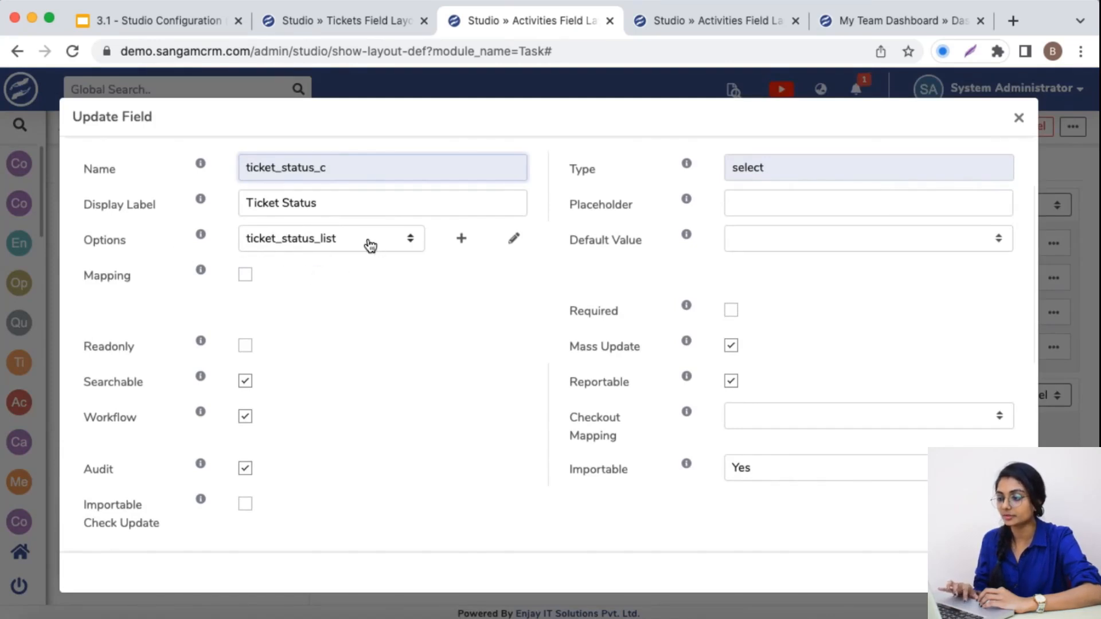
Return to the Ticket module's Status field properties and close them without making changes
{"action": "left_click", "coordinate": [352, 23]}
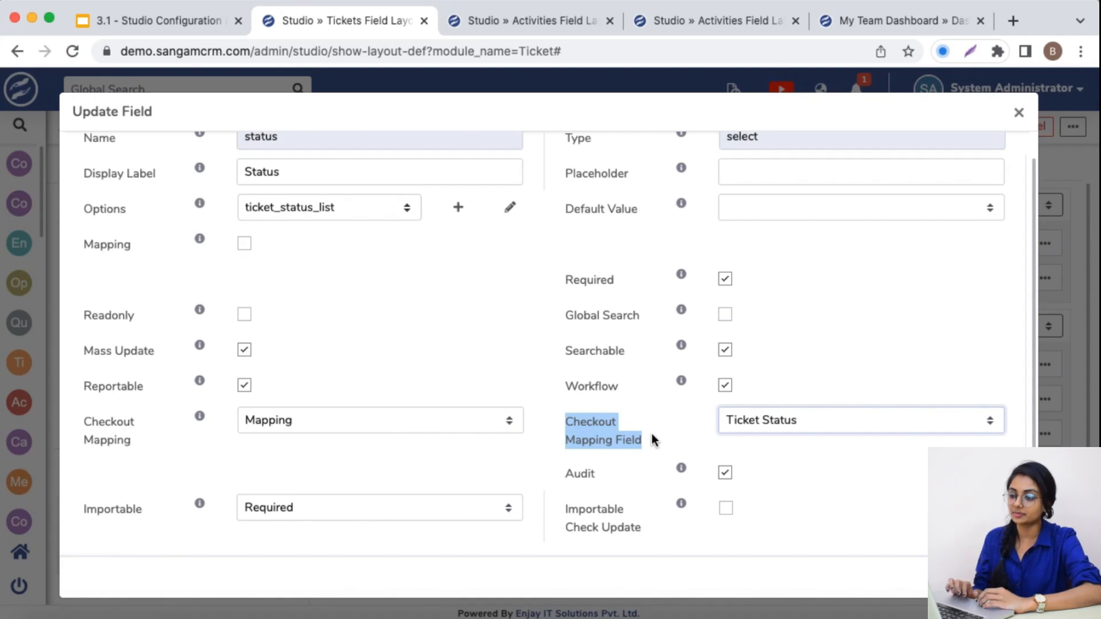
{"action": "scroll", "coordinate": [647, 369], "scroll_direction": "up", "scroll_amount": 1}
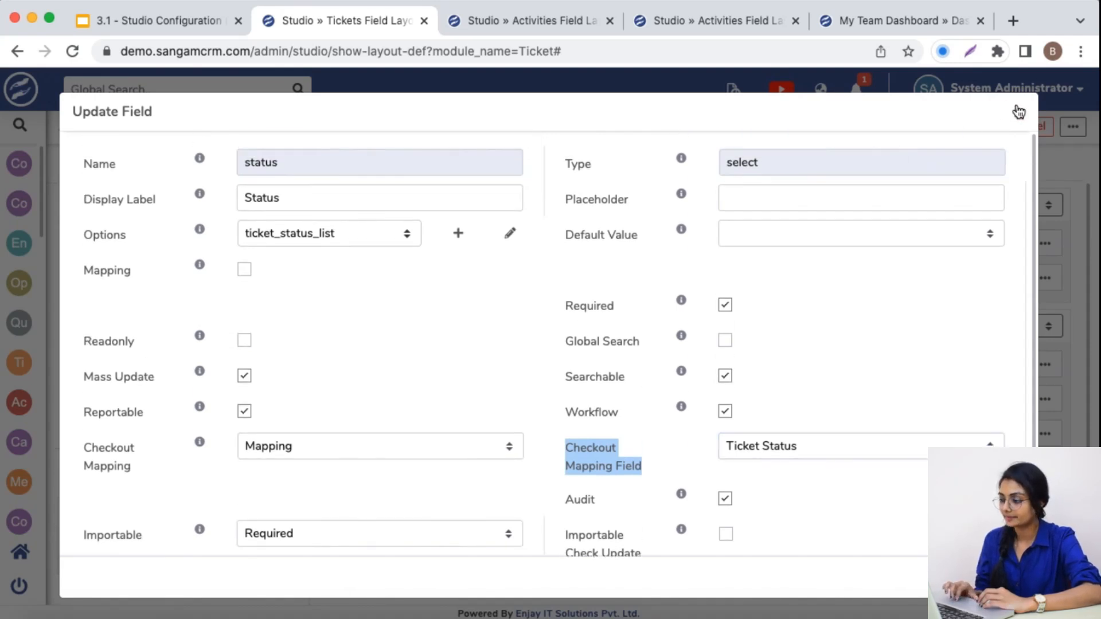
{"action": "left_click", "coordinate": [1018, 112]}
Open the Ticket module's Resolution field properties and review the available Checkout Mapping options
{"action": "left_click", "coordinate": [1045, 399]}
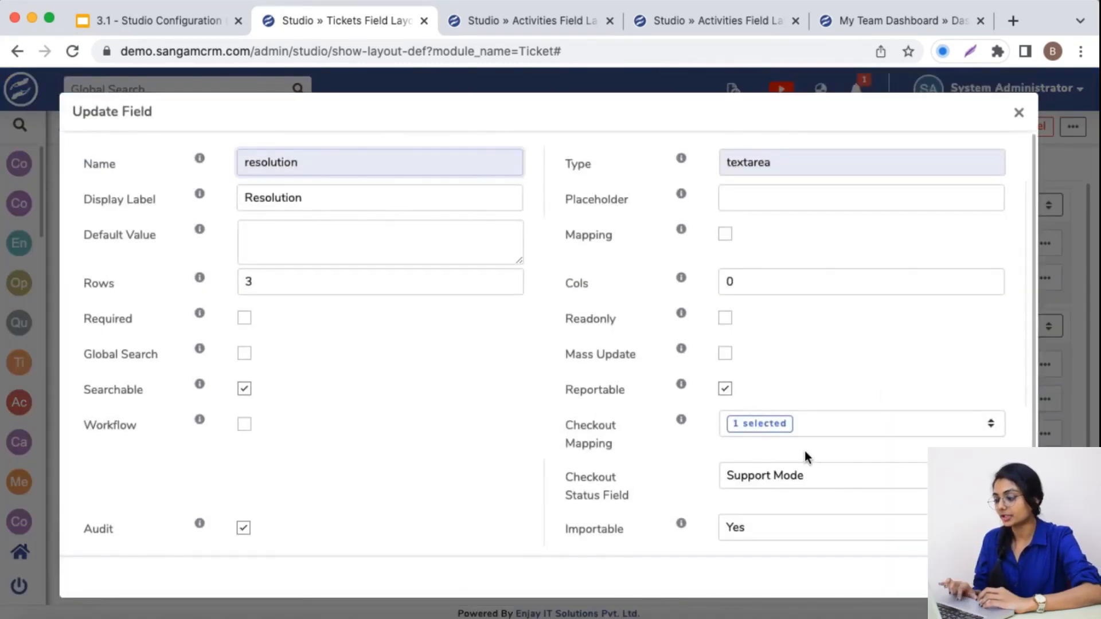
{"action": "left_click", "coordinate": [825, 424]}
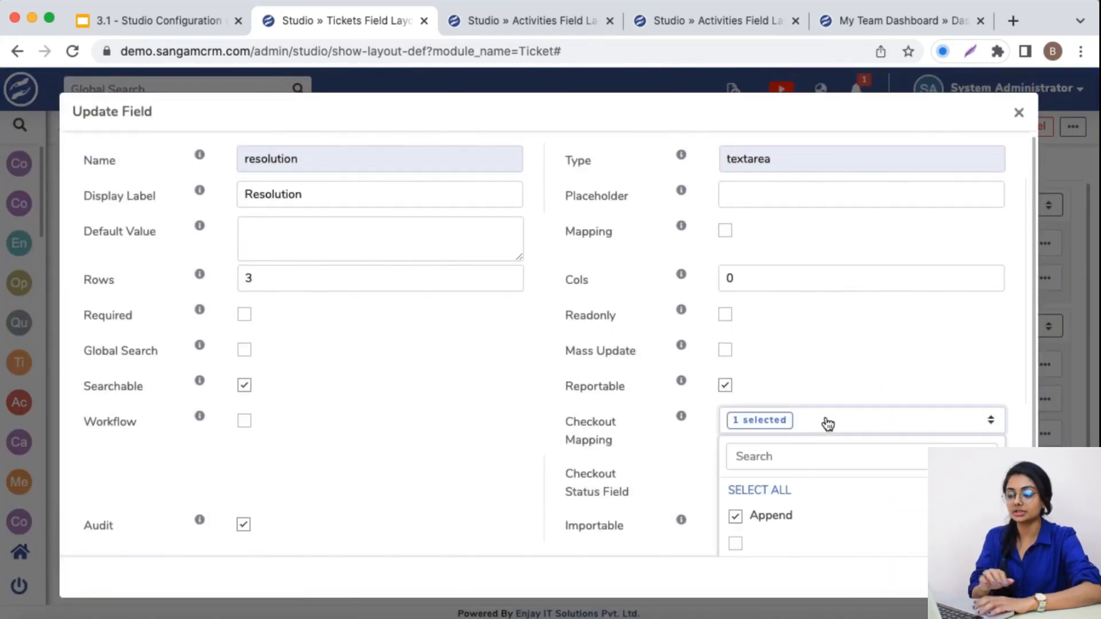
{"action": "scroll", "coordinate": [820, 500], "scroll_direction": "down", "scroll_amount": 1}
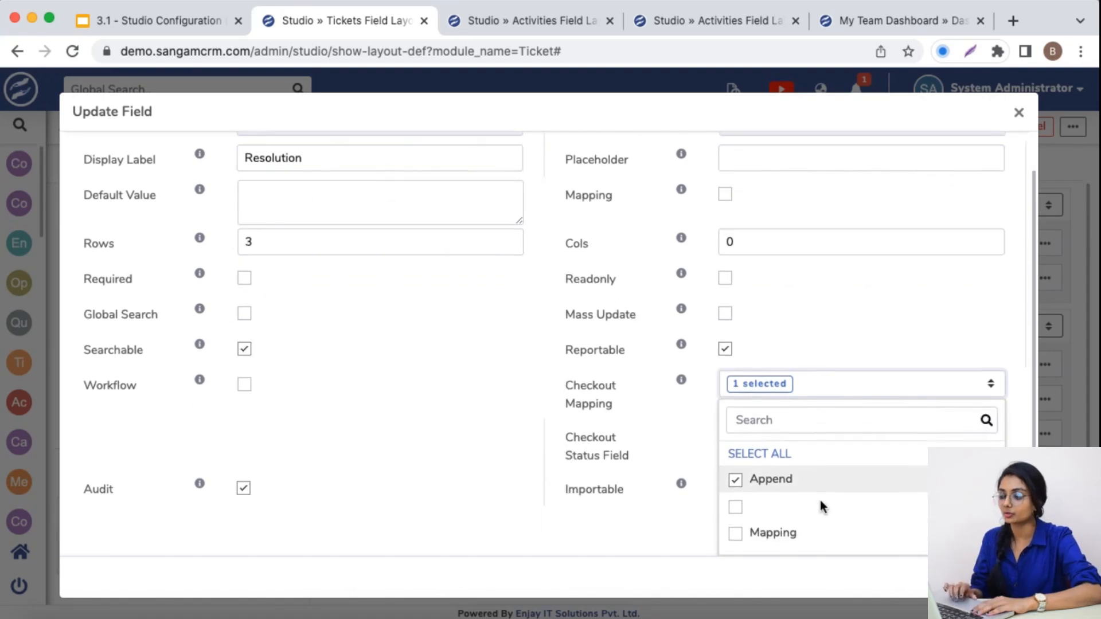
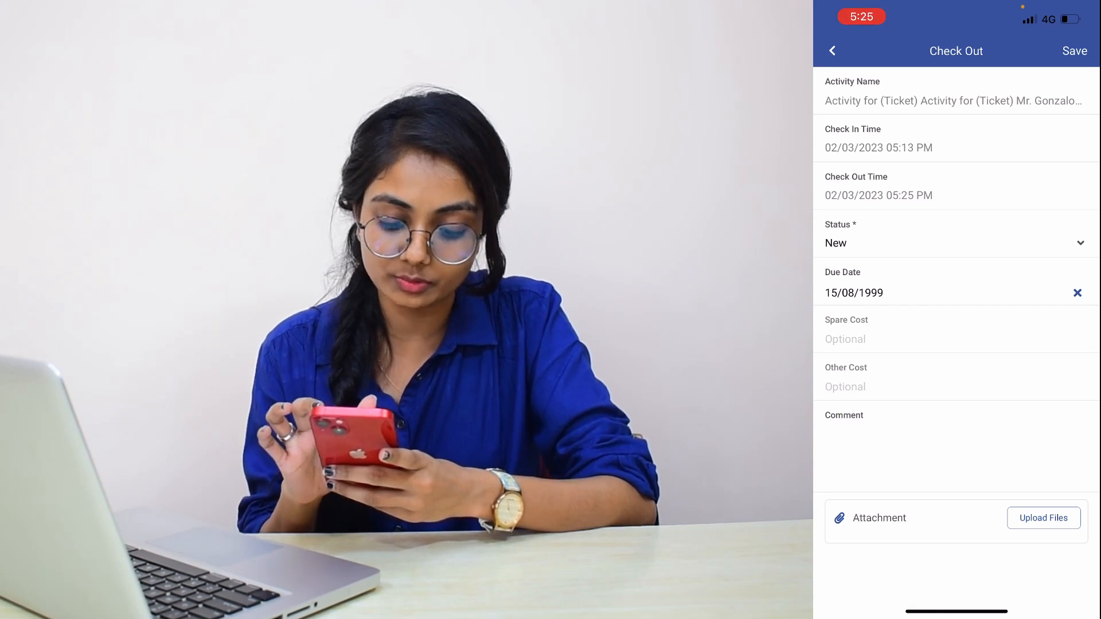
Review the status choices in the mobile app's Check Out form and select In Process
{"action": "left_click", "coordinate": [956, 243]}
{"action": "scroll", "coordinate": [956, 333], "scroll_direction": "down", "scroll_amount": 3}
{"action": "scroll", "coordinate": [956, 332], "scroll_direction": "up", "scroll_amount": 3}
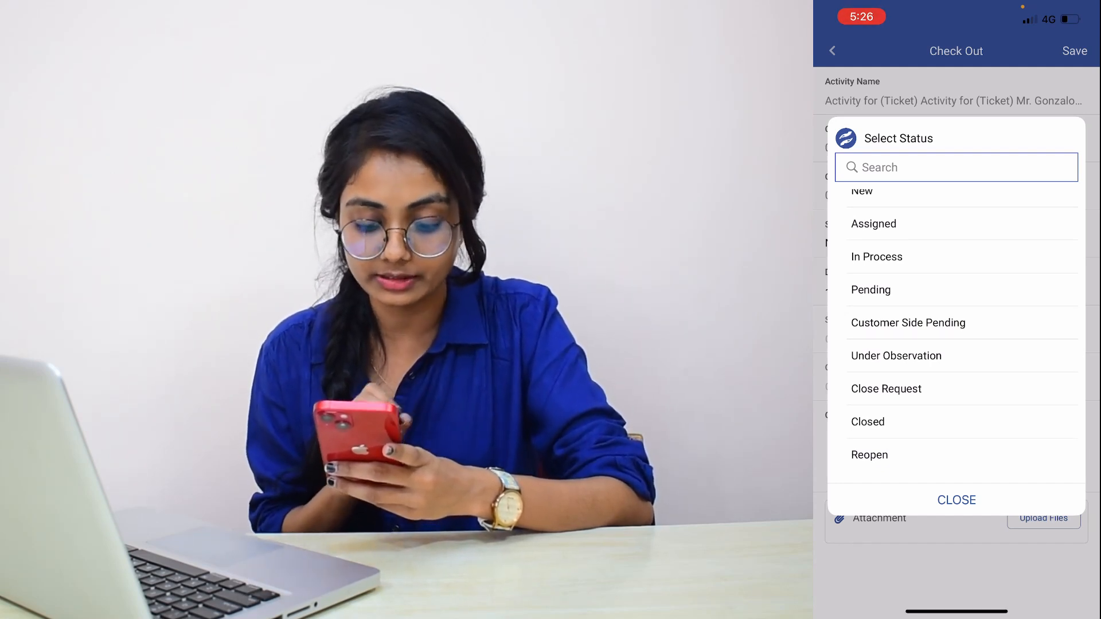
{"action": "scroll", "coordinate": [956, 333], "scroll_direction": "up", "scroll_amount": 2}
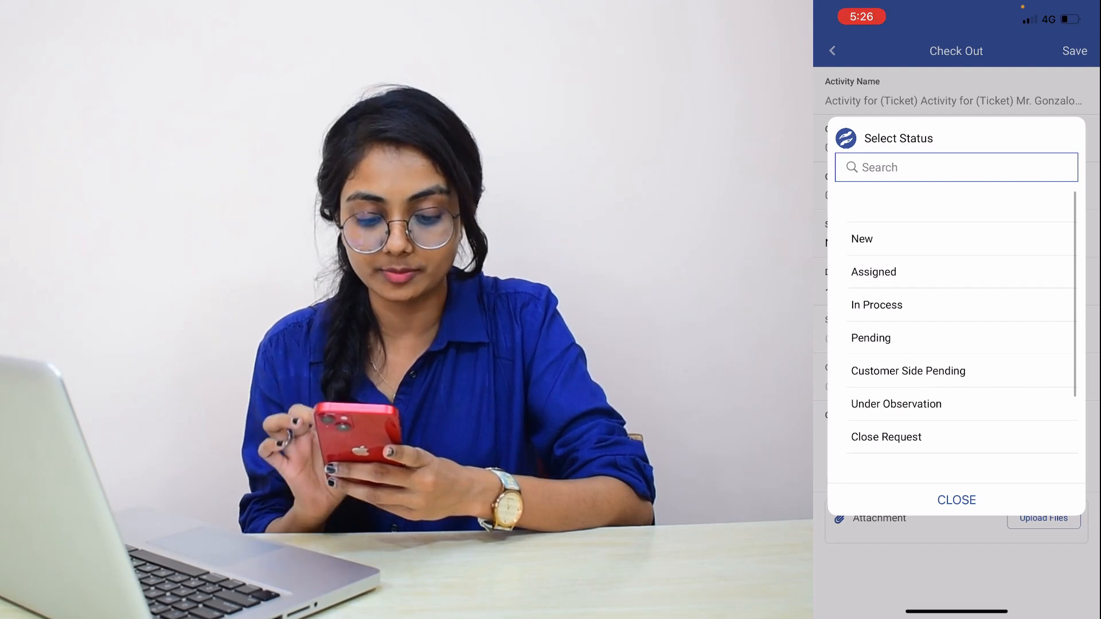
{"action": "left_click", "coordinate": [876, 304]}
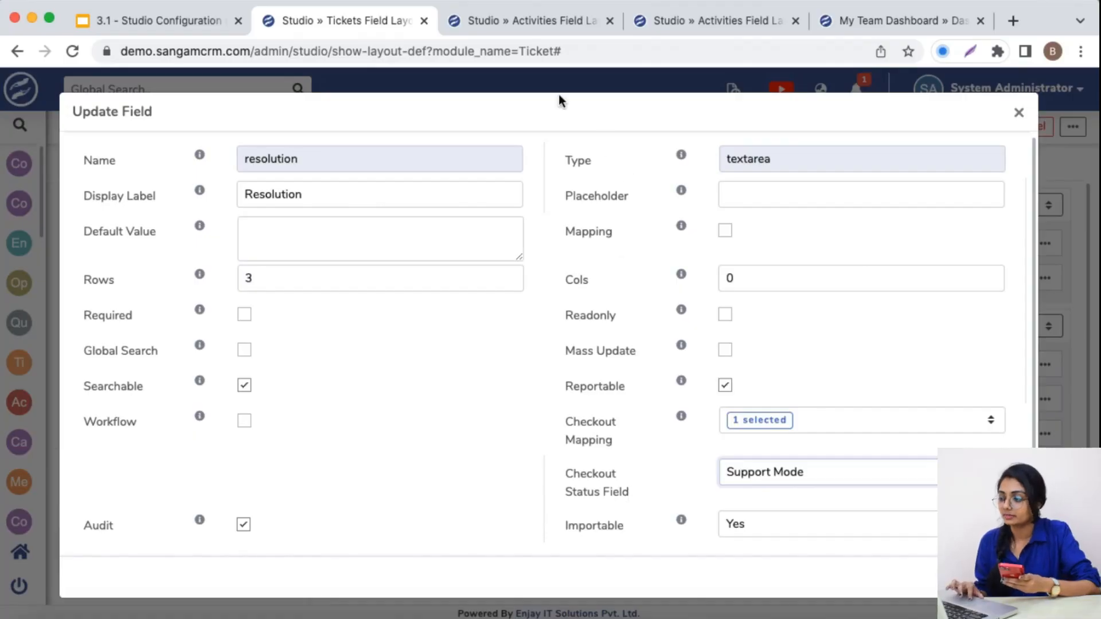
Check the Ticket module's CheckIn-CheckOut layout for the Resolution field and send a sync notification from Studio's module list
{"action": "left_click", "coordinate": [1022, 114]}
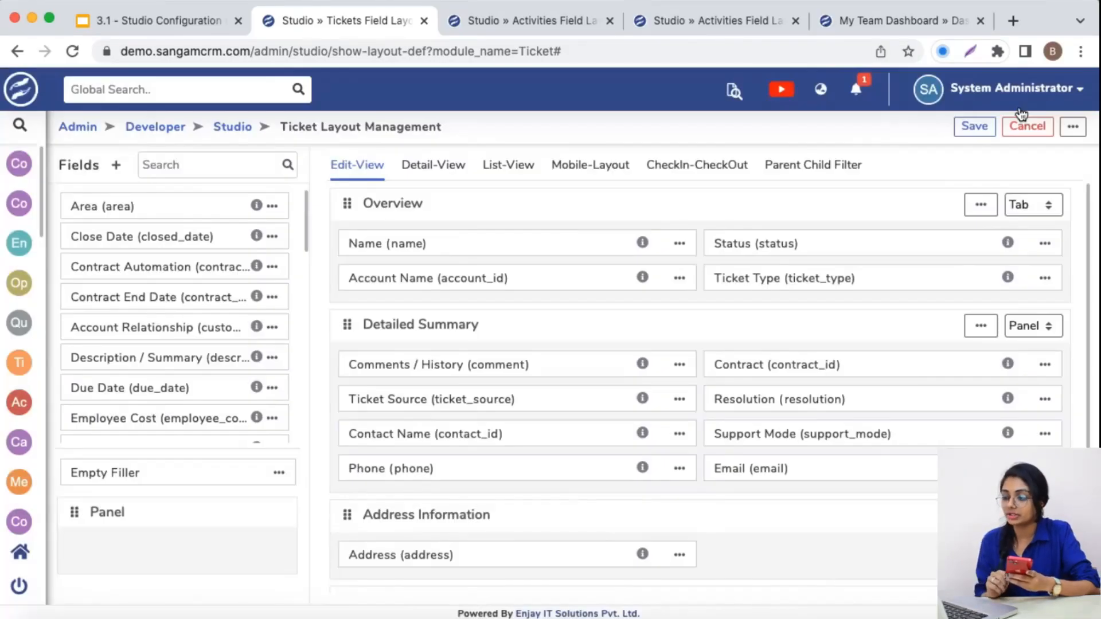
{"action": "left_click", "coordinate": [714, 165]}
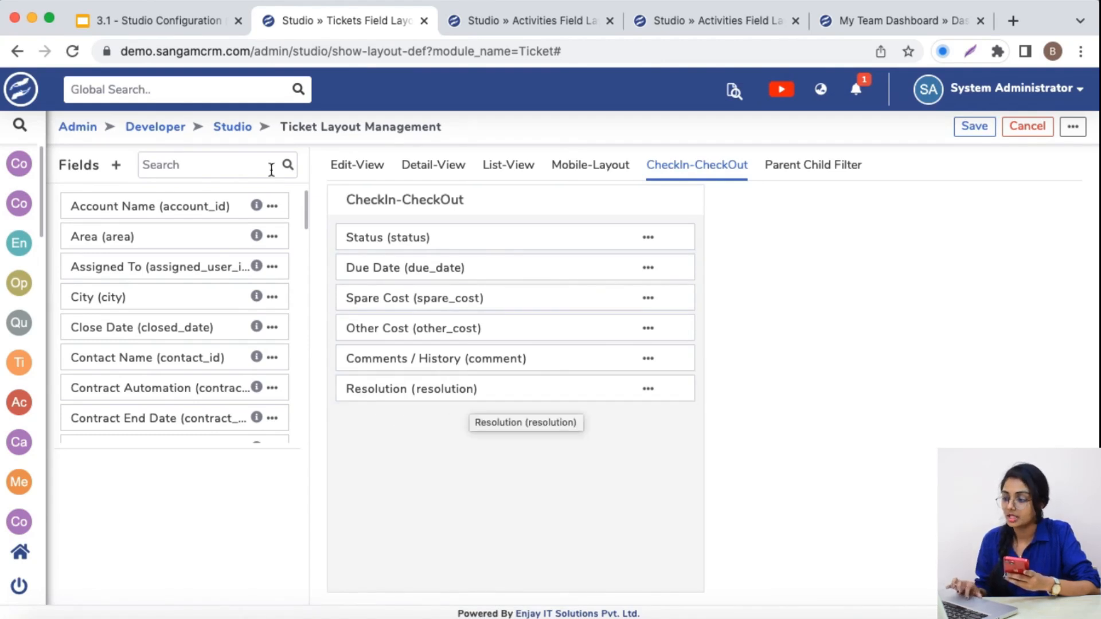
{"action": "left_click", "coordinate": [230, 132]}
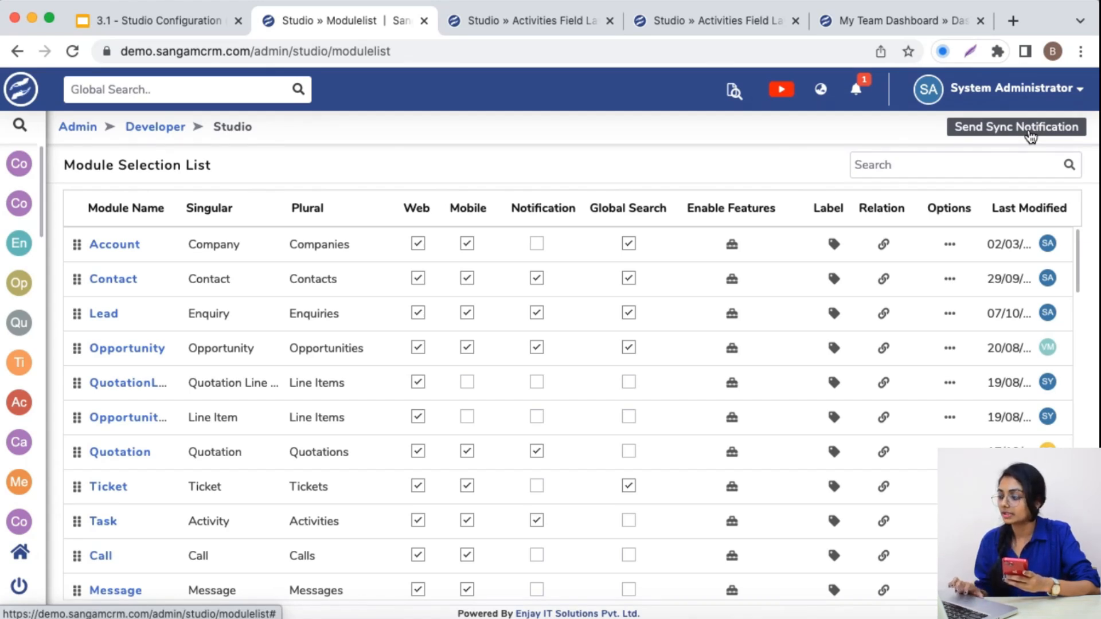
{"action": "left_click", "coordinate": [1030, 135]}
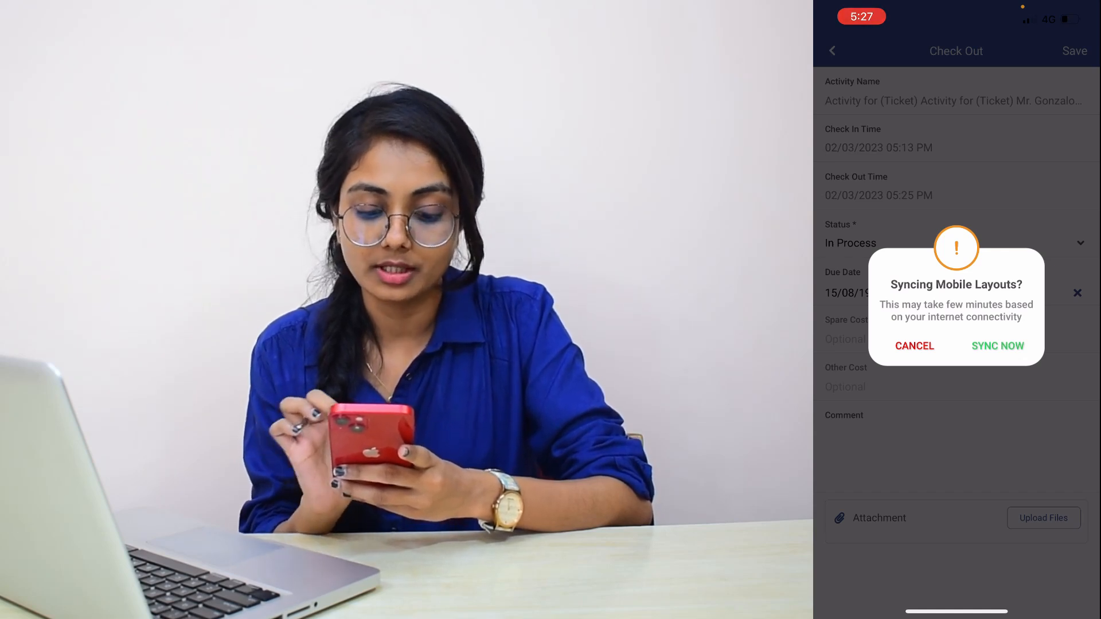
Cancel the mobile layout sync, leave the Check Out form without saving and sign out of the mobile app
{"action": "left_click", "coordinate": [915, 346]}
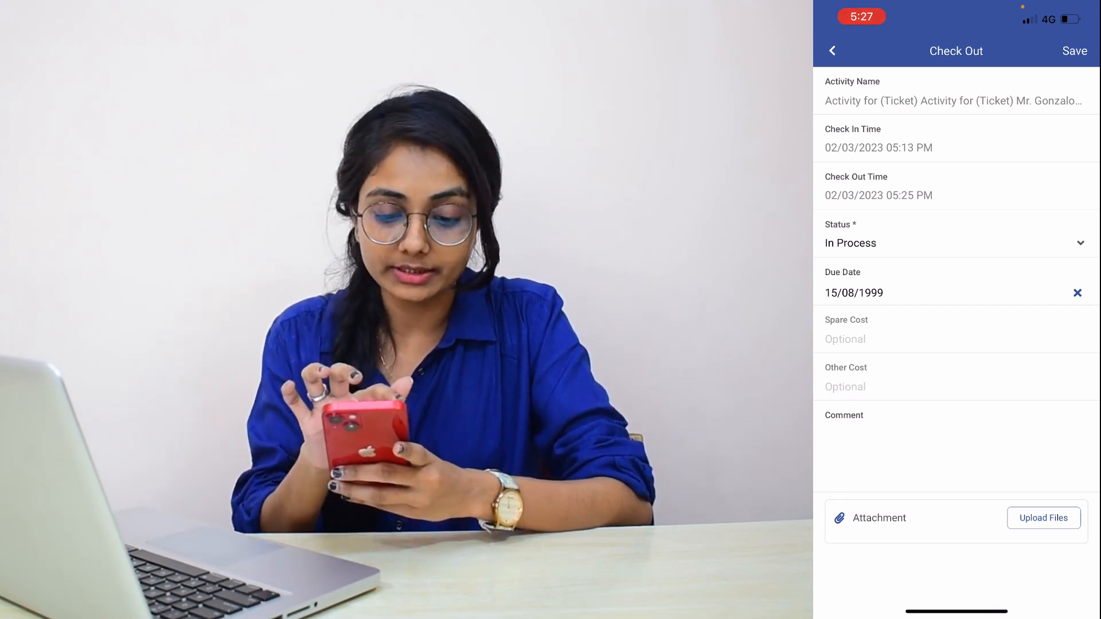
{"action": "left_click", "coordinate": [832, 51]}
{"action": "left_click", "coordinate": [831, 50]}
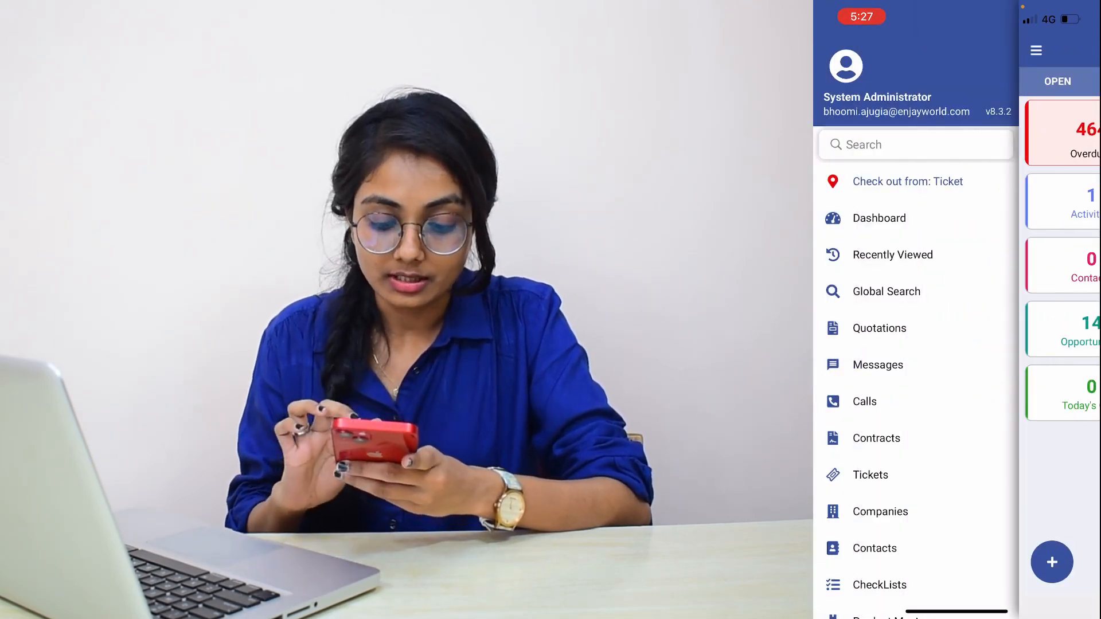
{"action": "scroll", "coordinate": [916, 373], "scroll_direction": "down", "scroll_amount": 10}
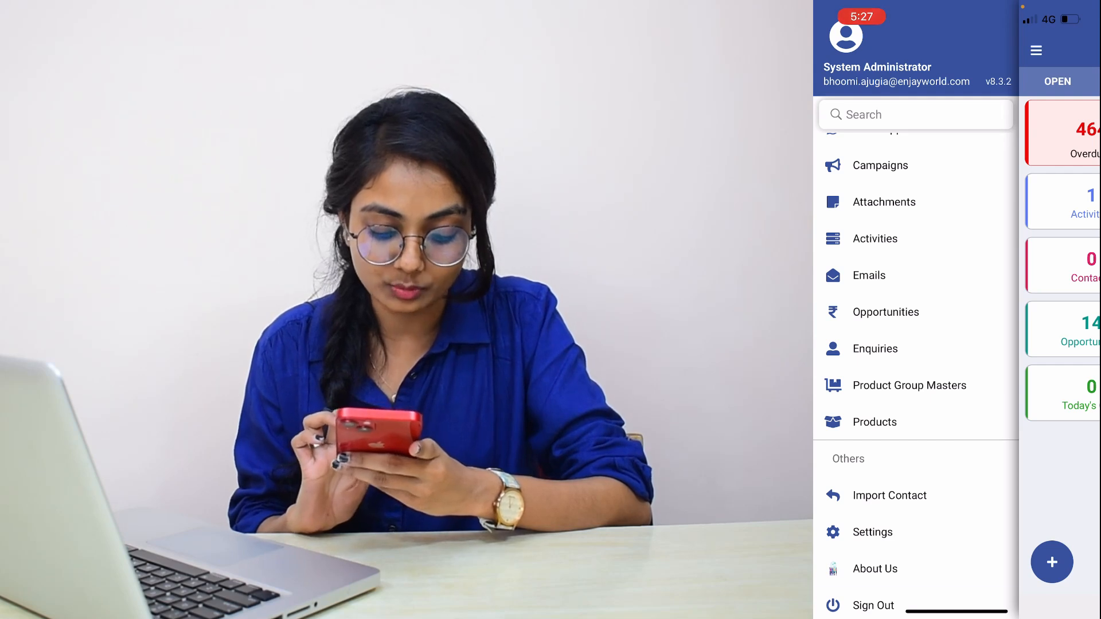
{"action": "left_click", "coordinate": [873, 605]}
{"action": "left_click", "coordinate": [998, 344]}
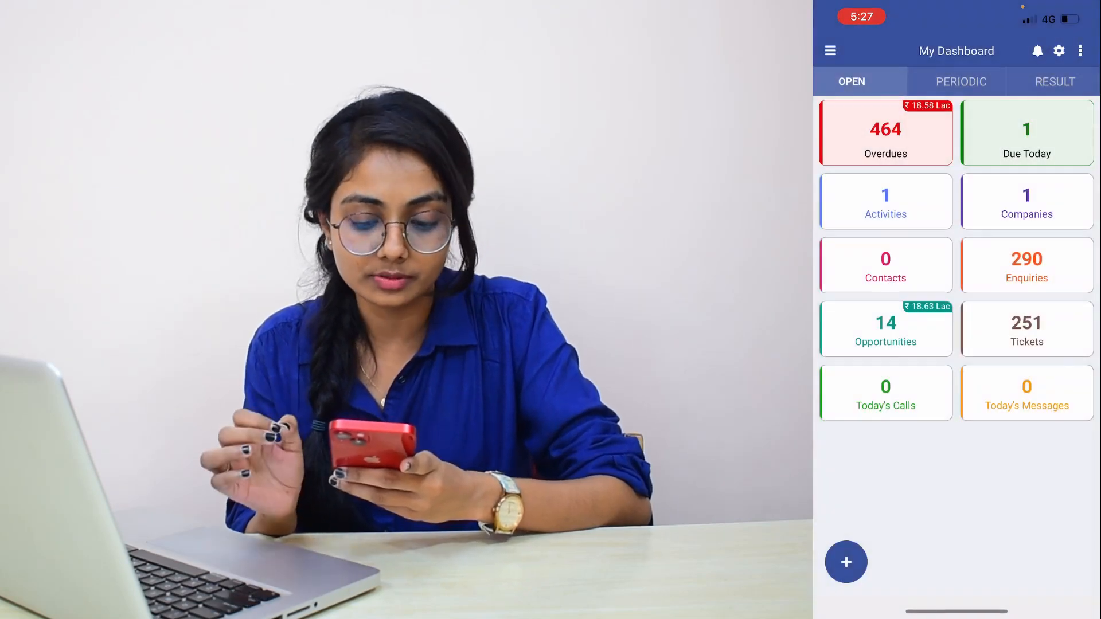
{"action": "left_click", "coordinate": [941, 346]}
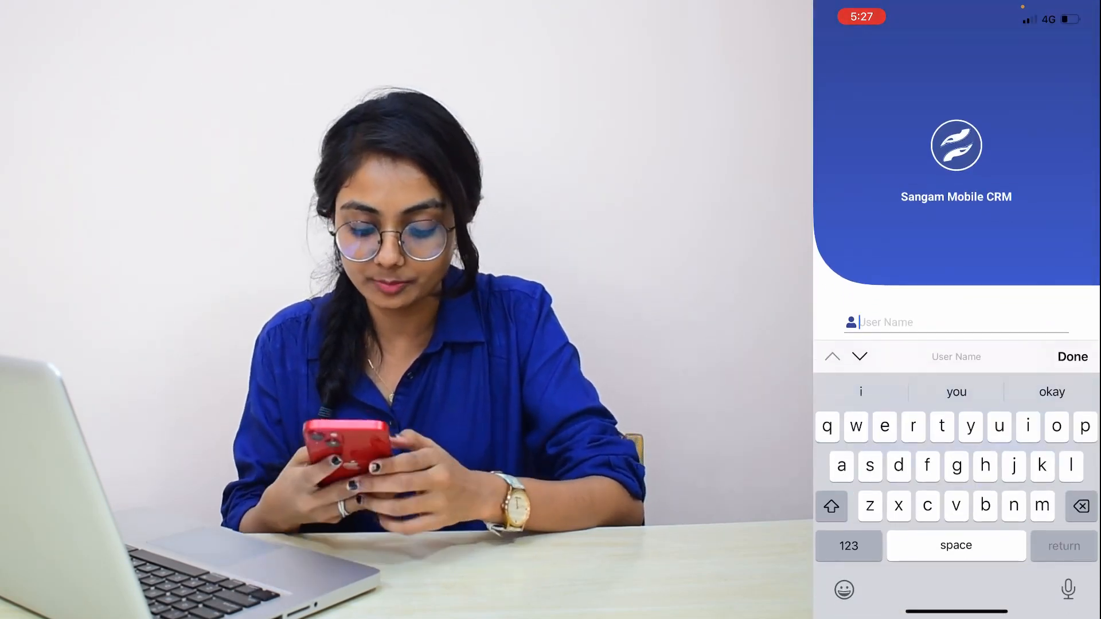
Sign in to the mobile app again with the user name "system" and the account password
{"action": "type", "text": "system"}
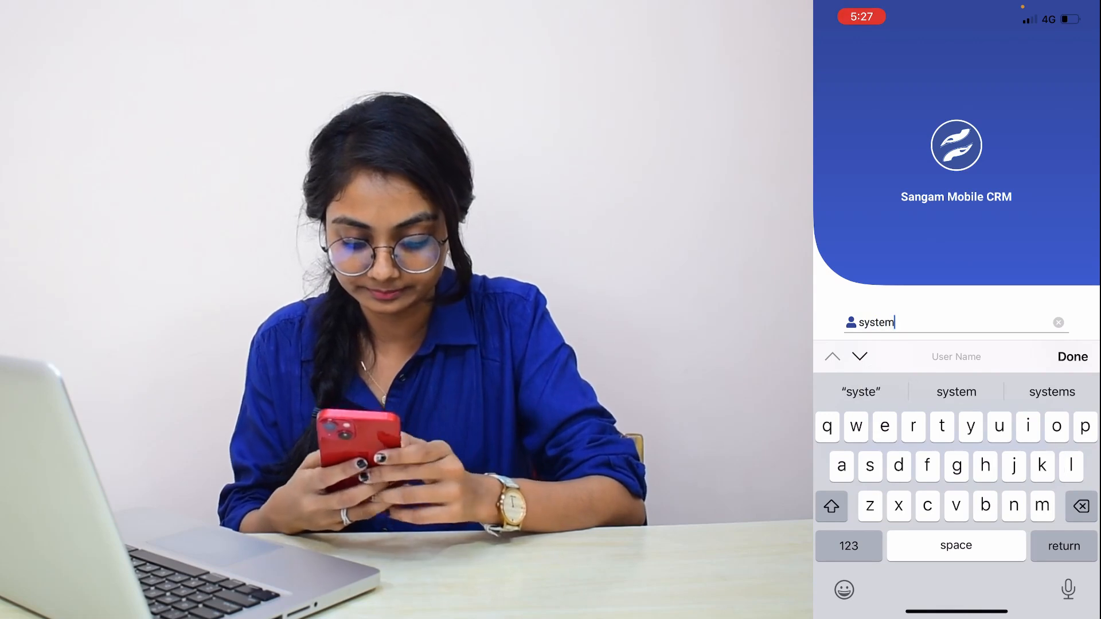
{"action": "scroll", "coordinate": [957, 229], "scroll_direction": "down", "scroll_amount": 1}
{"action": "left_click", "coordinate": [947, 288]}
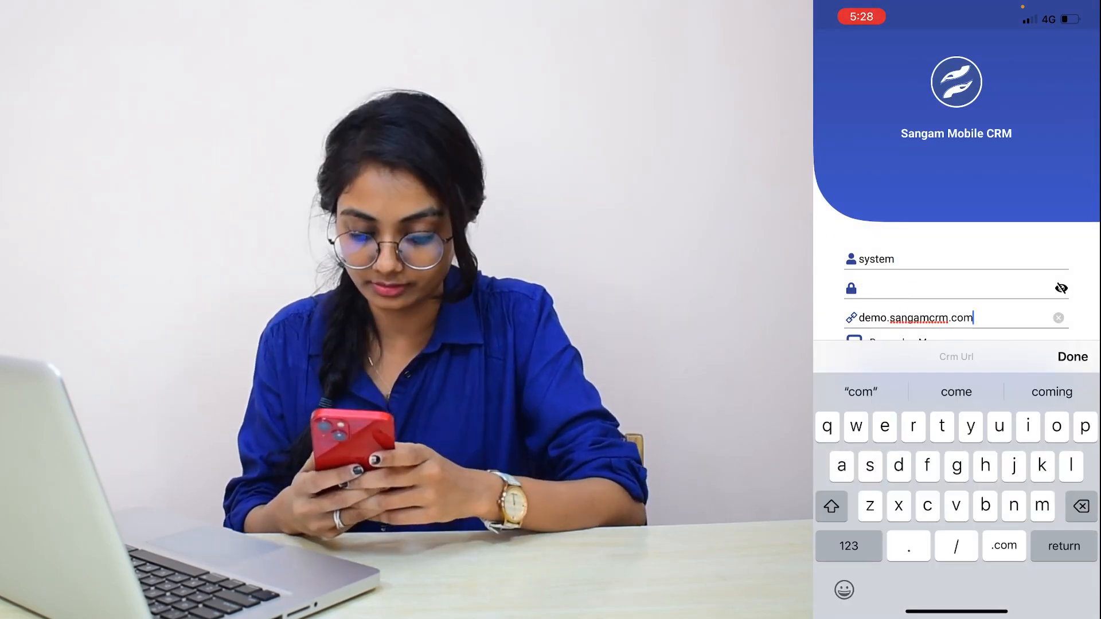
{"action": "left_click", "coordinate": [1073, 356]}
{"action": "left_click", "coordinate": [956, 467]}
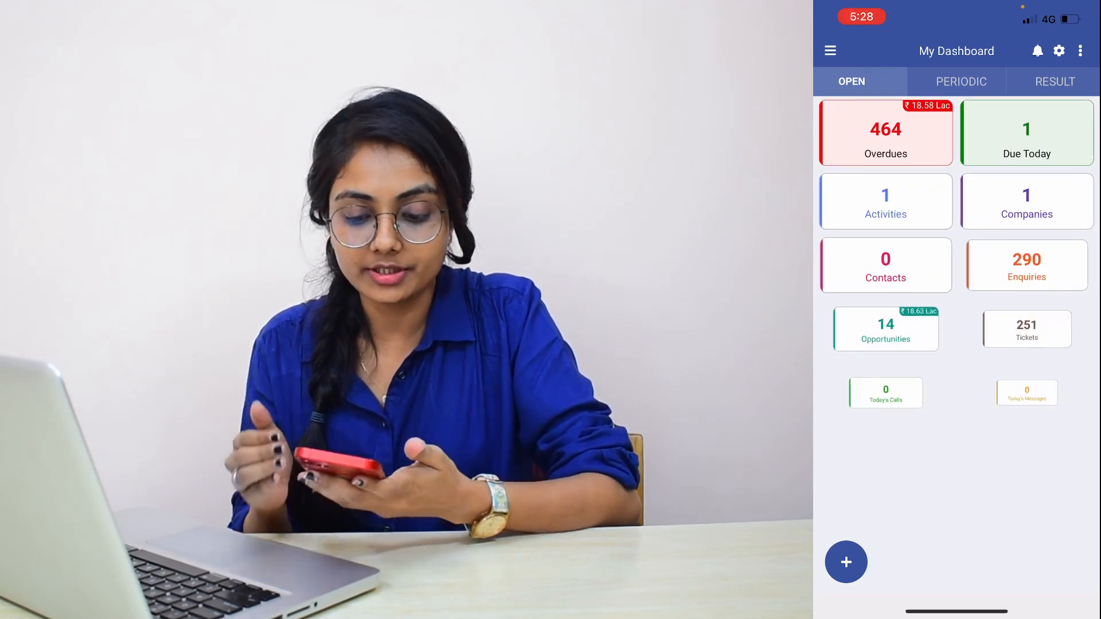
Open the check-out form for the checked-in ticket and set its Status to In Process
{"action": "left_click", "coordinate": [830, 50]}
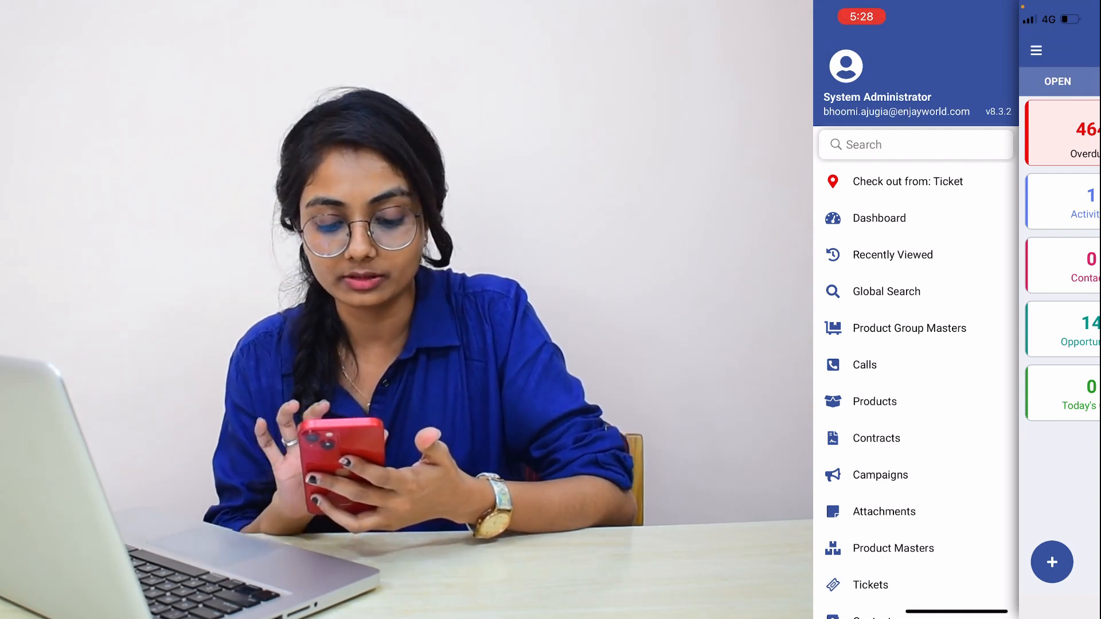
{"action": "left_click", "coordinate": [907, 181]}
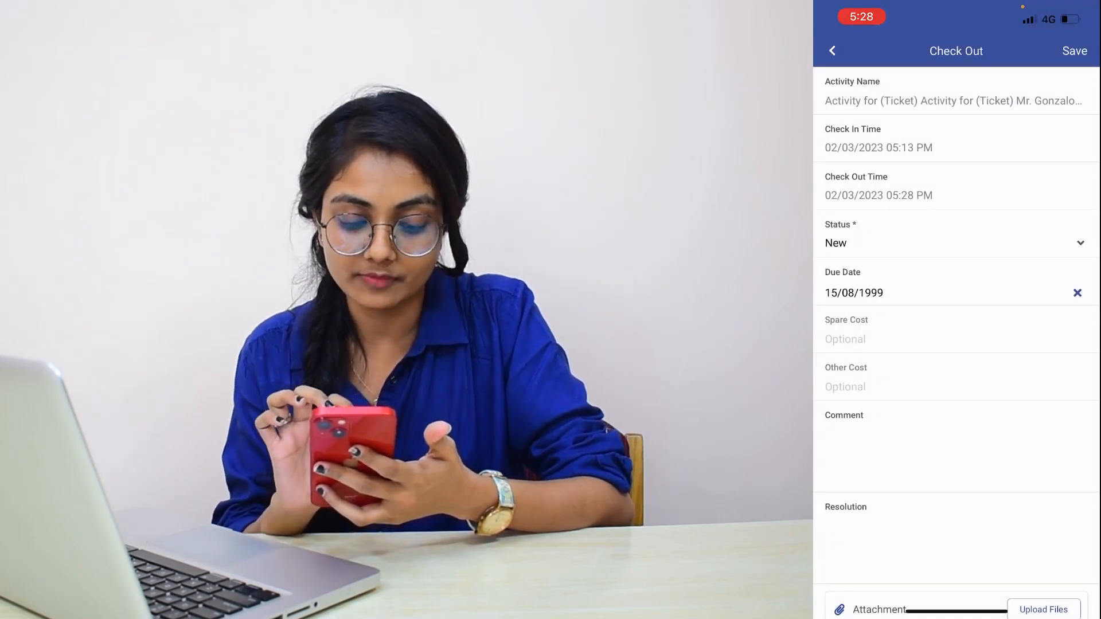
{"action": "left_click", "coordinate": [952, 243]}
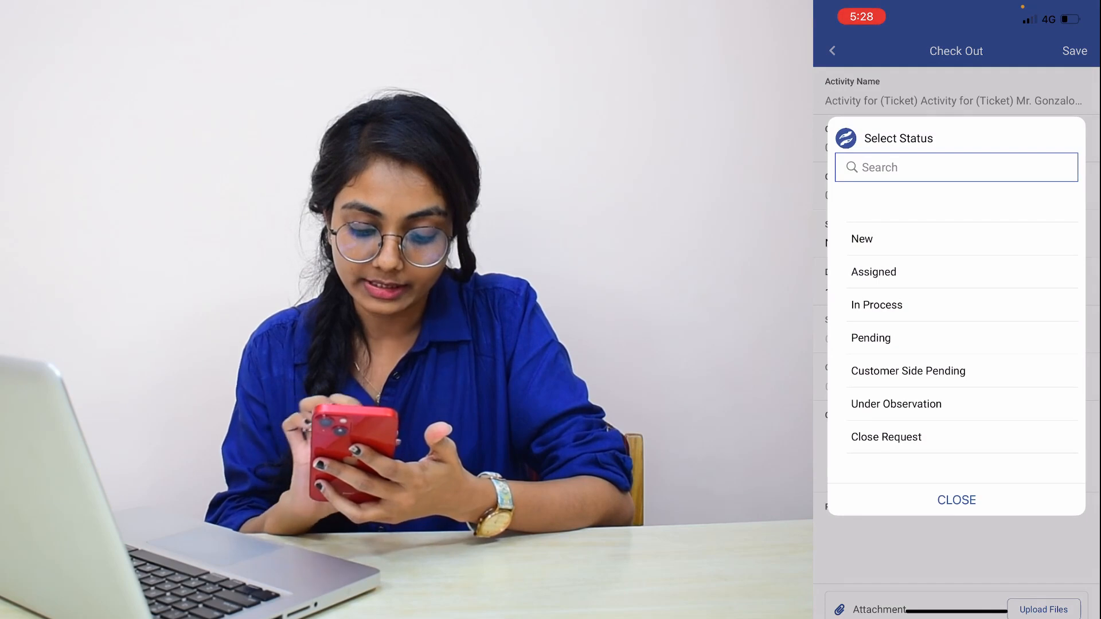
{"action": "left_click", "coordinate": [876, 305]}
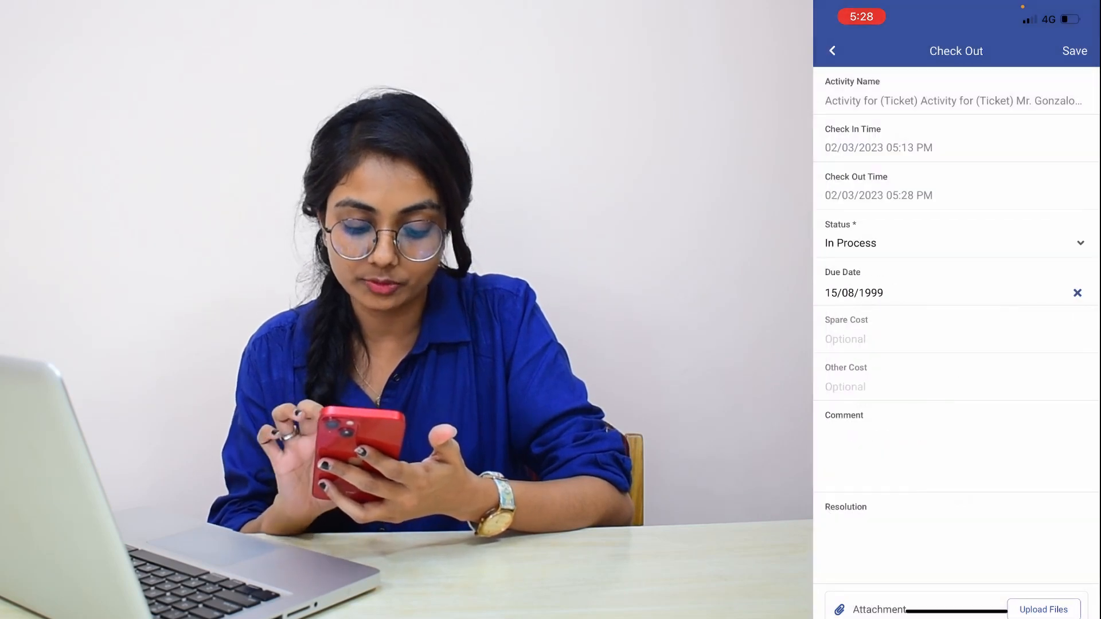
Enter "Ticket was acknowledged, had a call with client. We need to check the system settings" as the Resolution and save the check-out
{"action": "scroll", "coordinate": [956, 344], "scroll_direction": "down", "scroll_amount": 2}
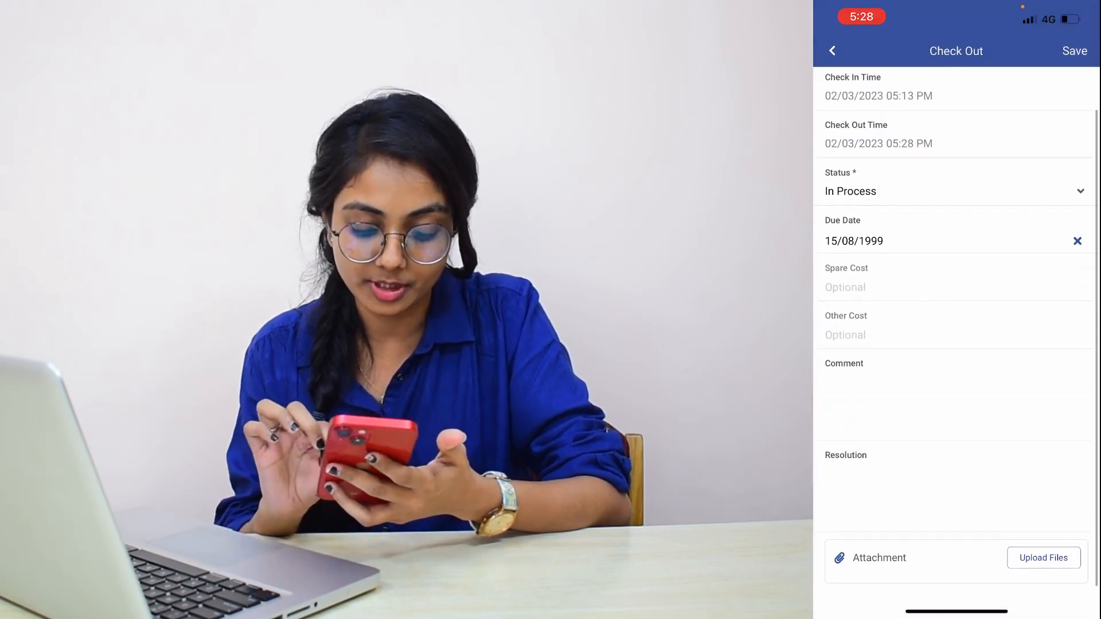
{"action": "left_click", "coordinate": [952, 493]}
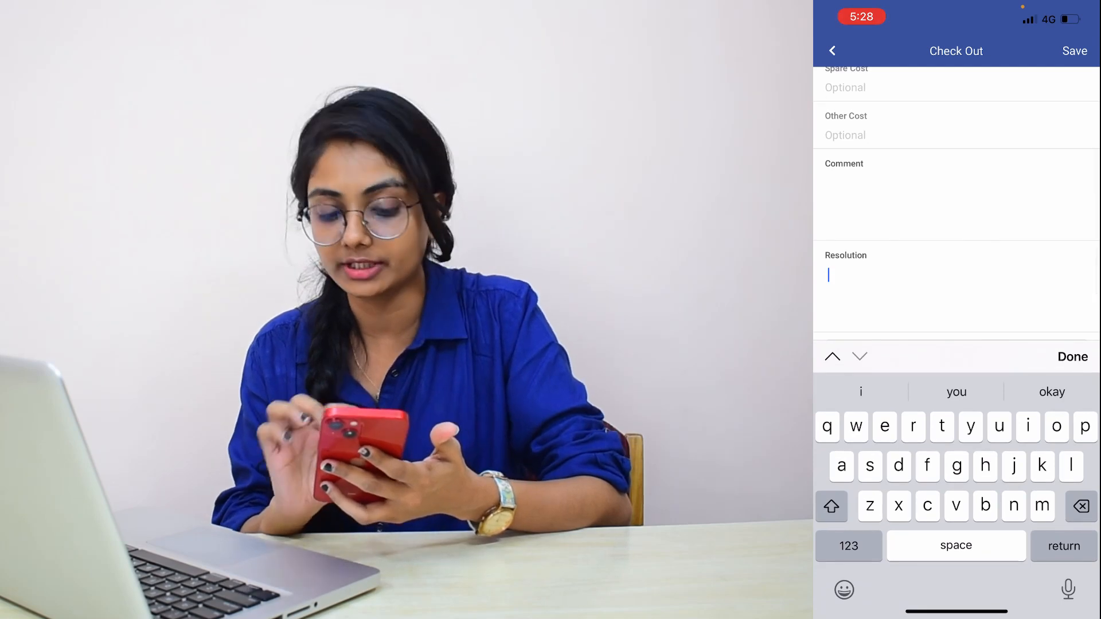
{"action": "left_click", "coordinate": [832, 507]}
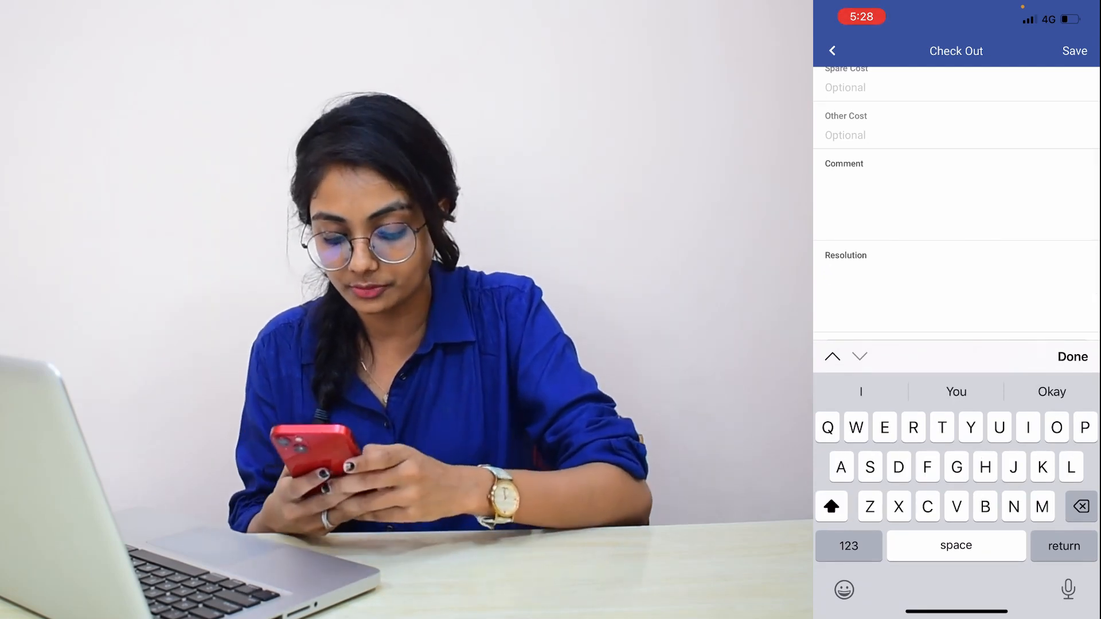
{"action": "type", "text": "Ti"}
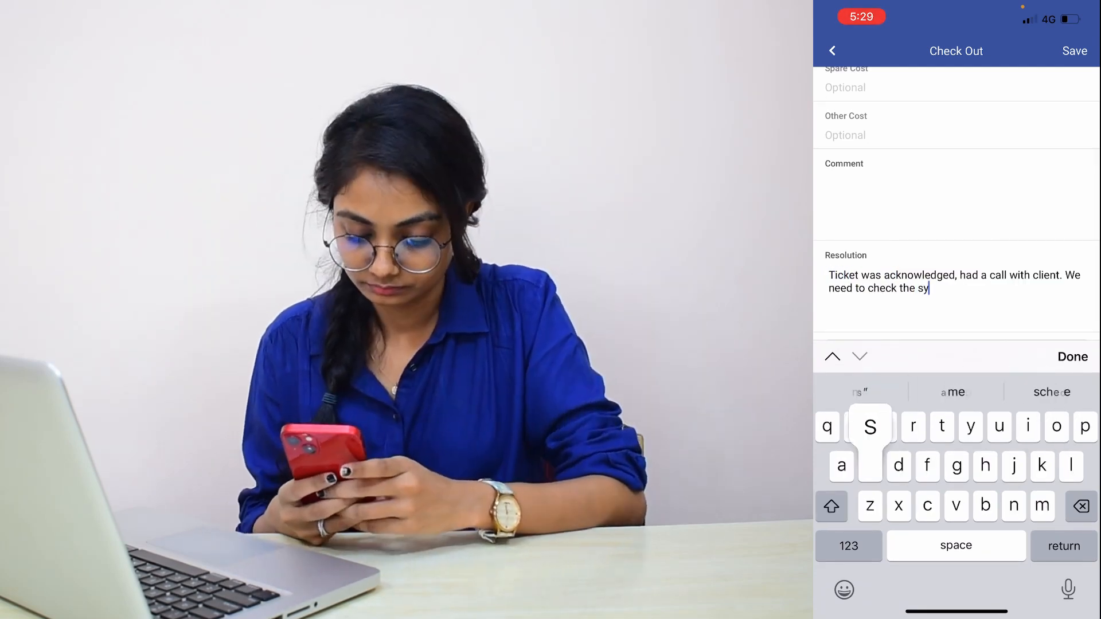
{"action": "type", "text": "stem settings"}
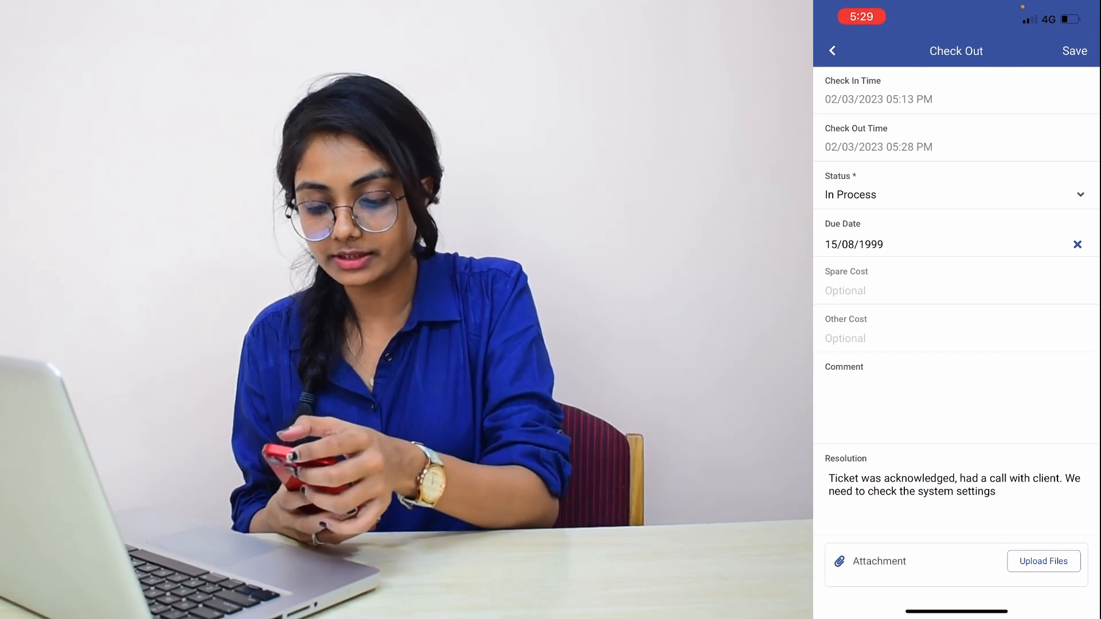
{"action": "left_click", "coordinate": [1075, 51]}
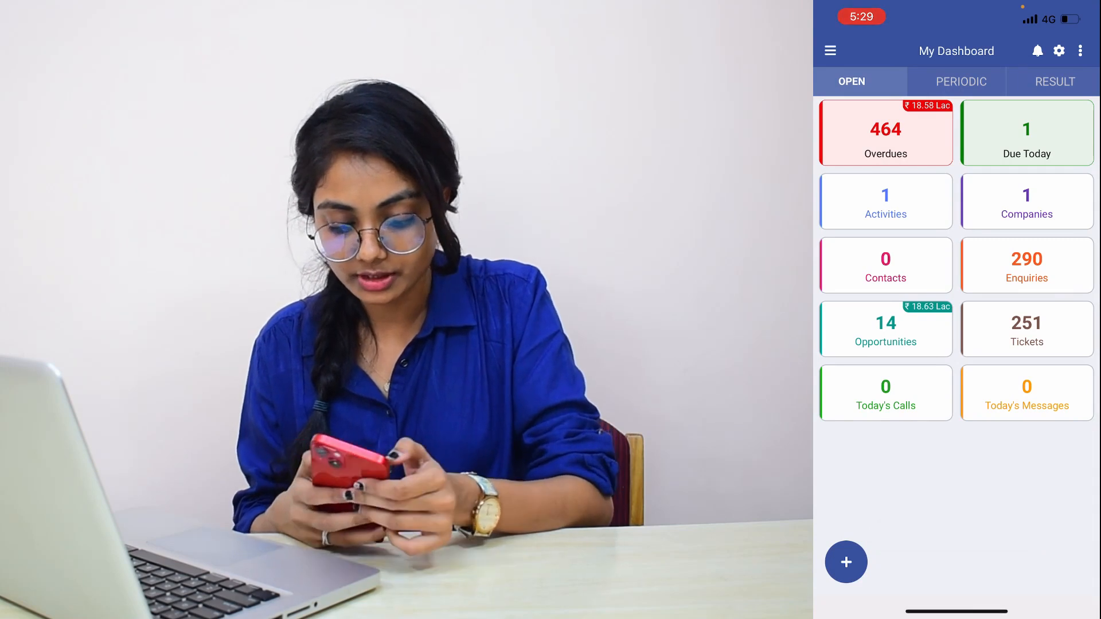
Open the ticket's checked-out activity from the Activities list and review its details
{"action": "left_click", "coordinate": [830, 51]}
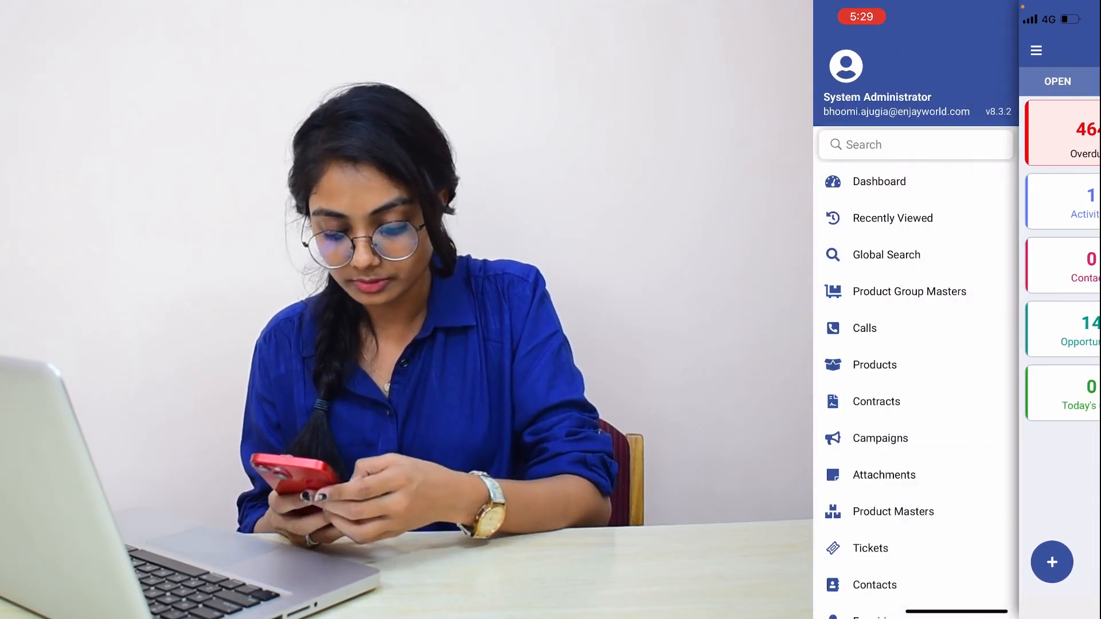
{"action": "scroll", "coordinate": [916, 390], "scroll_direction": "down", "scroll_amount": 3}
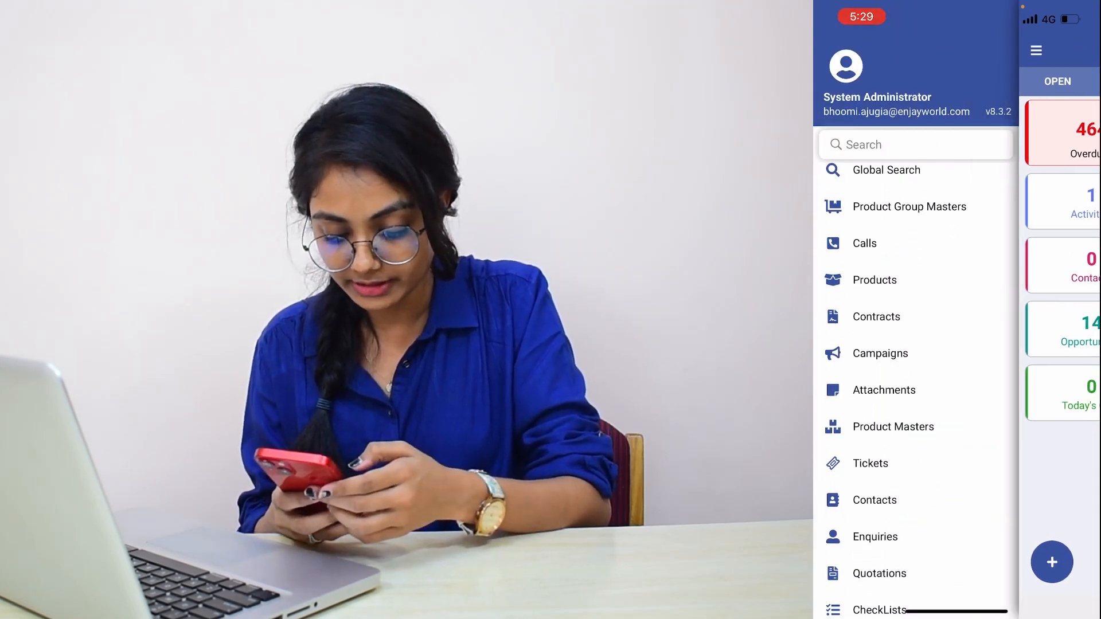
{"action": "left_click", "coordinate": [871, 463]}
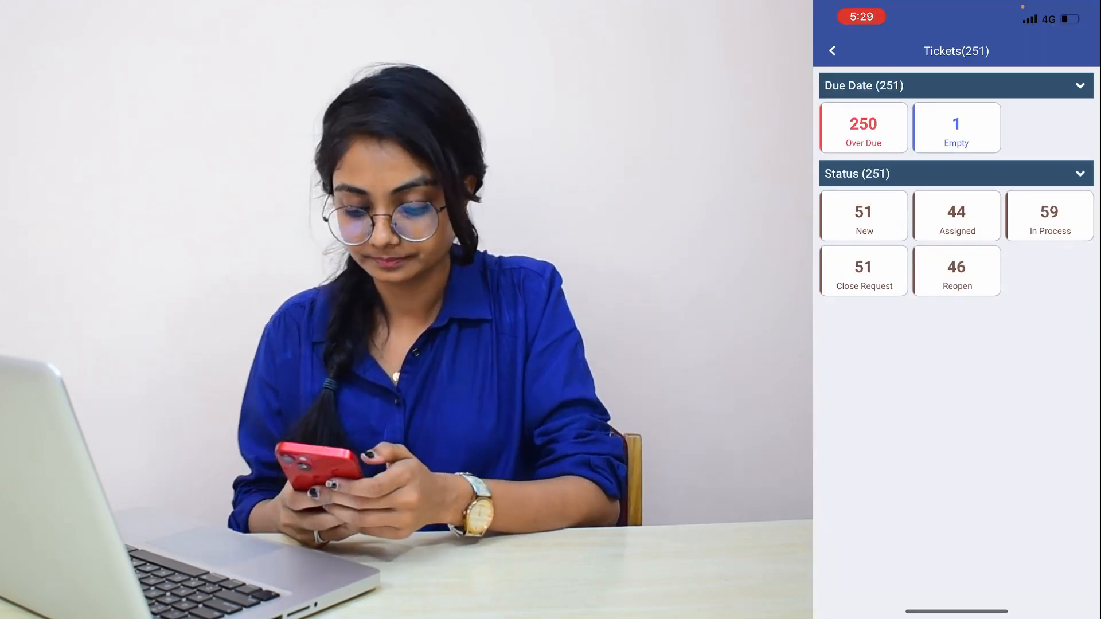
{"action": "left_click", "coordinate": [956, 128]}
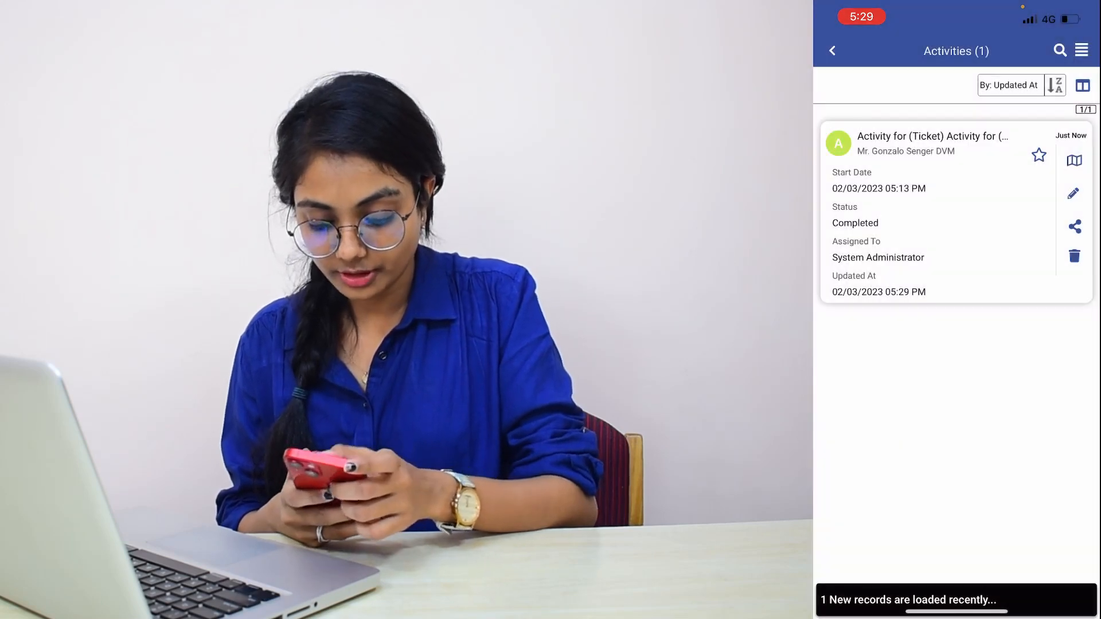
{"action": "left_click", "coordinate": [932, 143]}
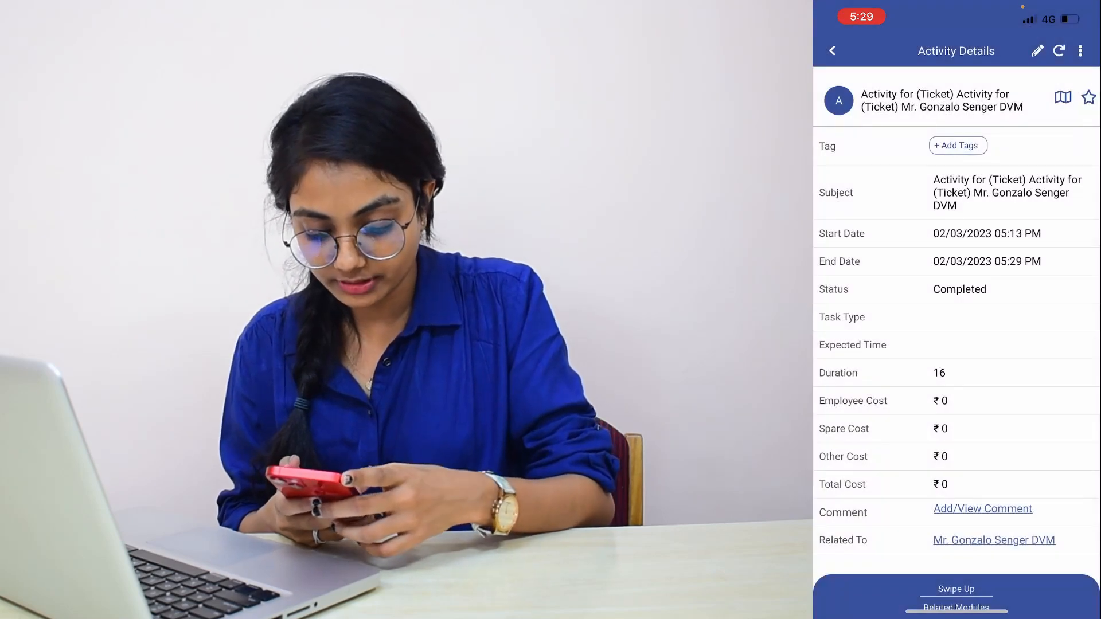
{"action": "scroll", "coordinate": [957, 344], "scroll_direction": "down", "scroll_amount": 3}
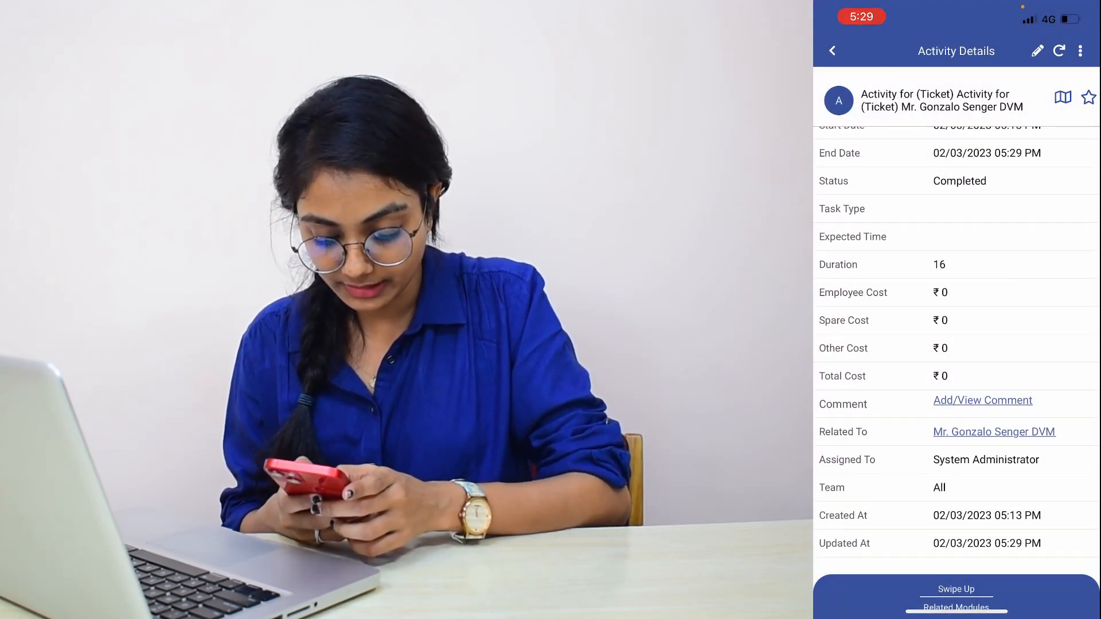
Open the ticket related to the activity, check its Status and expand the full Resolution text
{"action": "left_click", "coordinate": [994, 433]}
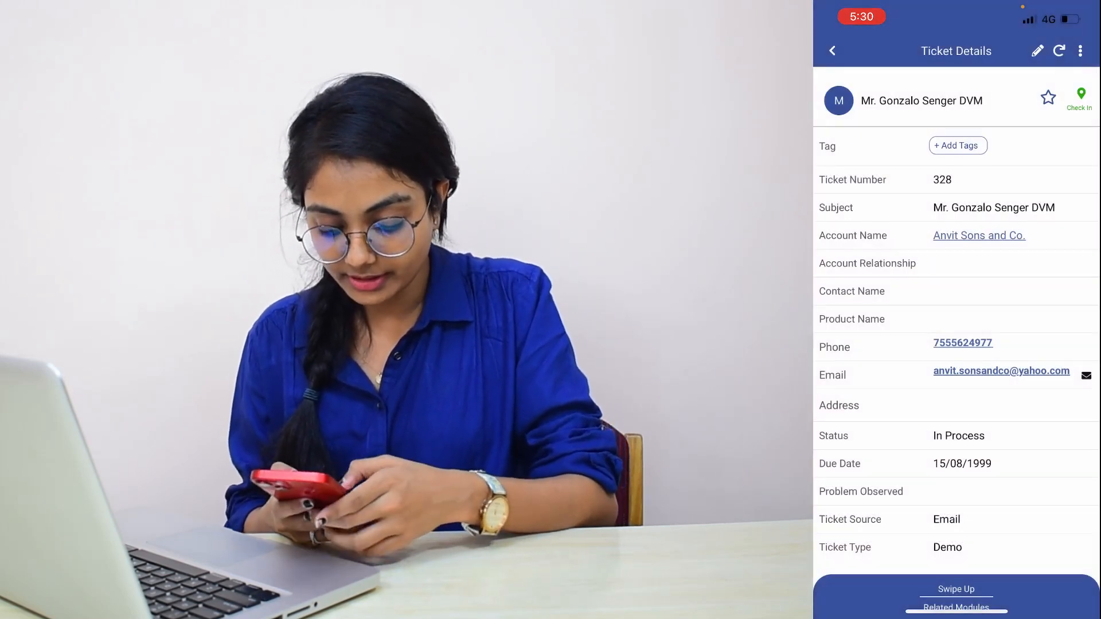
{"action": "scroll", "coordinate": [957, 344], "scroll_direction": "down", "scroll_amount": 1}
{"action": "scroll", "coordinate": [957, 344], "scroll_direction": "down", "scroll_amount": 1}
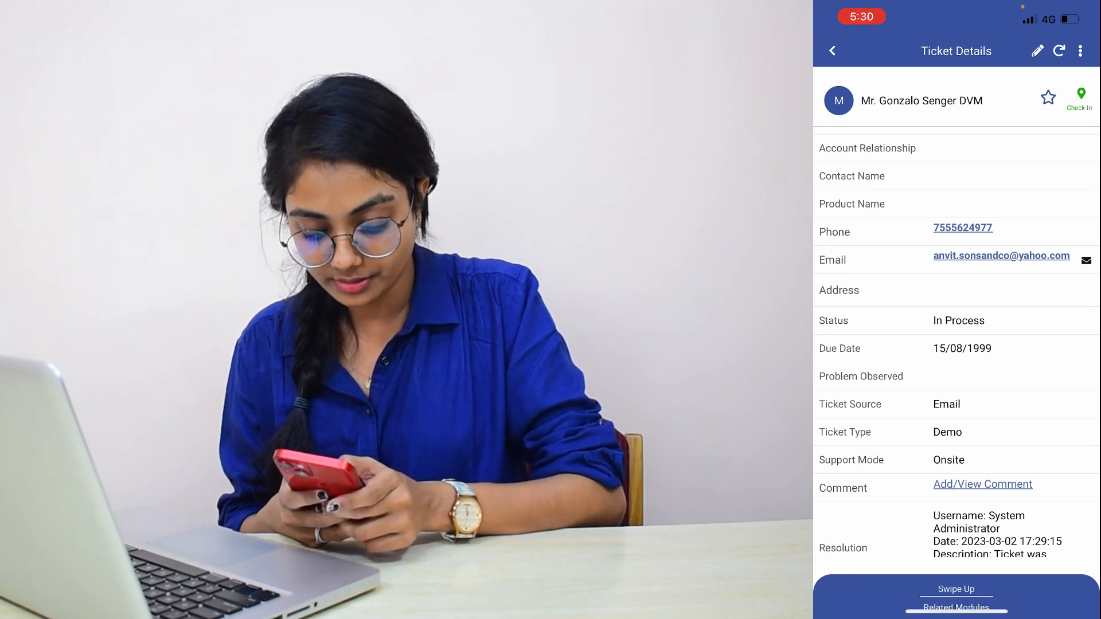
{"action": "scroll", "coordinate": [957, 345], "scroll_direction": "down", "scroll_amount": 3}
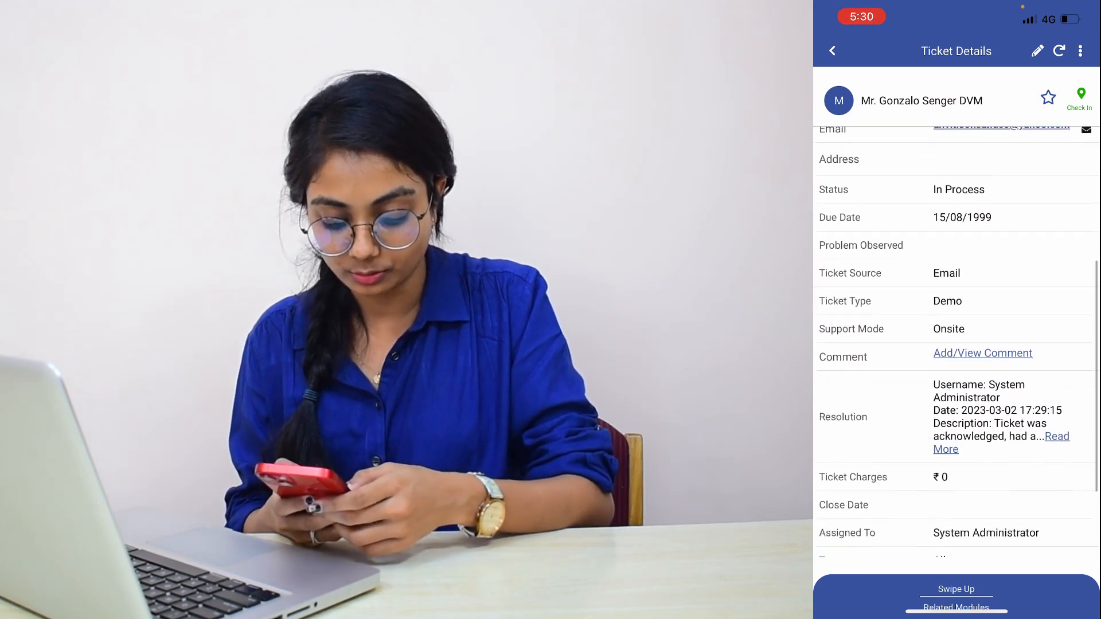
{"action": "left_click", "coordinate": [1057, 399]}
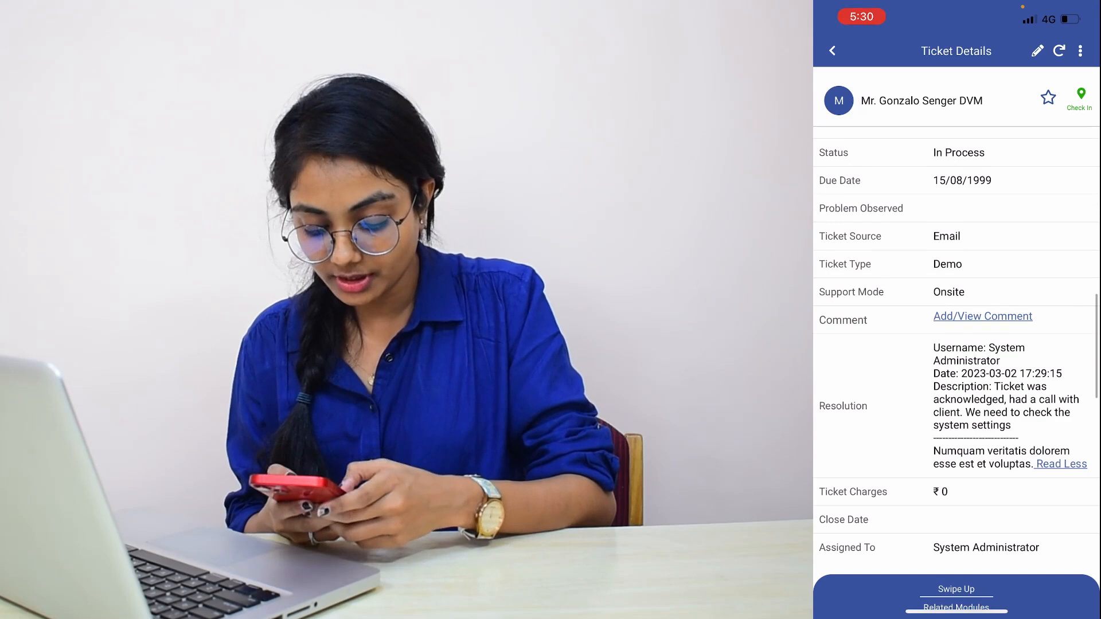
{"action": "scroll", "coordinate": [956, 344], "scroll_direction": "down", "scroll_amount": 2}
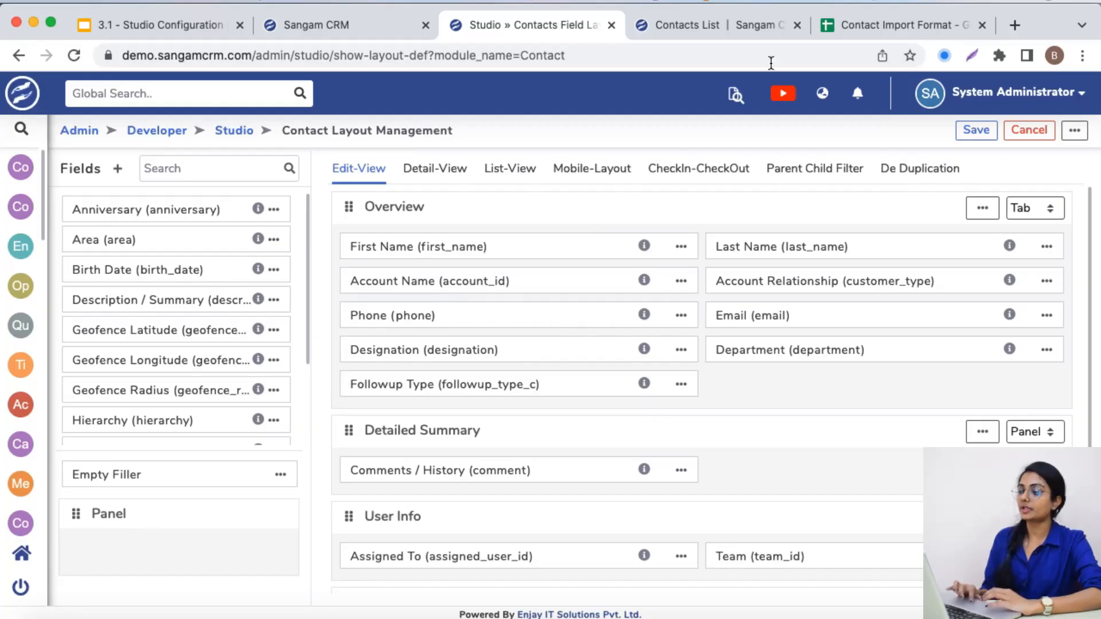
Look over the Contact Import Format sheet and review the Importable setting in the First Name field's properties in Studio
{"action": "left_click", "coordinate": [842, 19]}
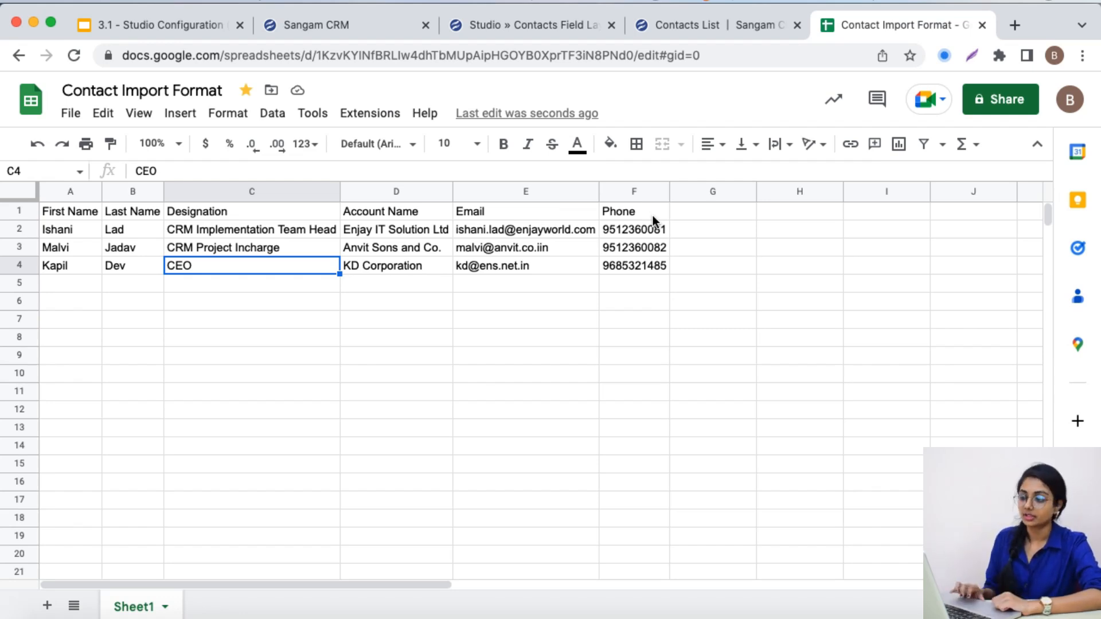
{"action": "left_click", "coordinate": [538, 21]}
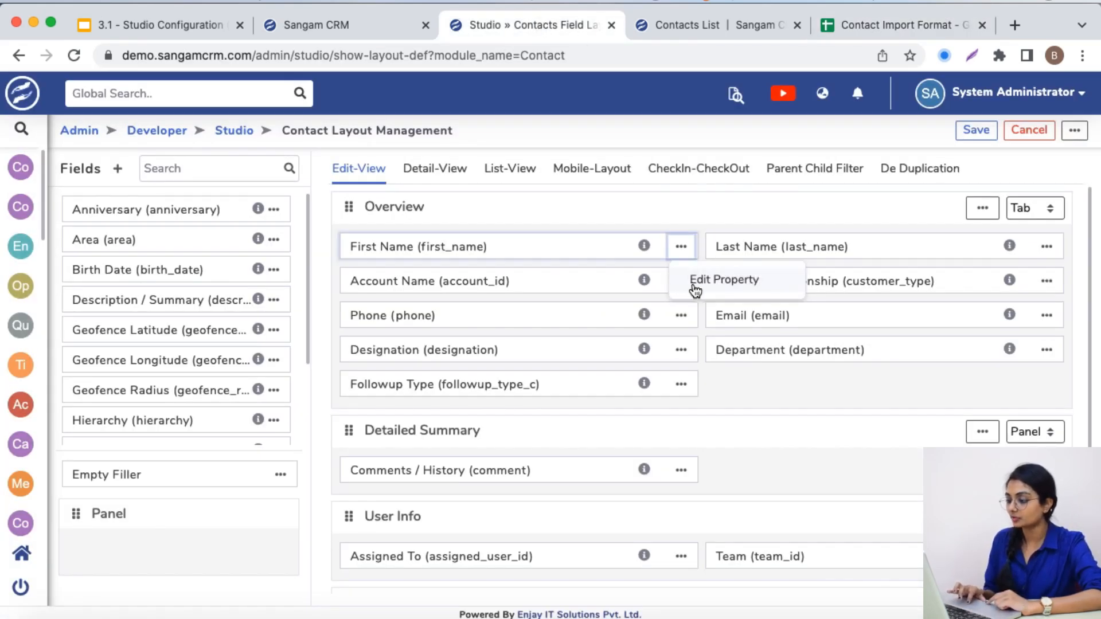
{"action": "left_click", "coordinate": [696, 281]}
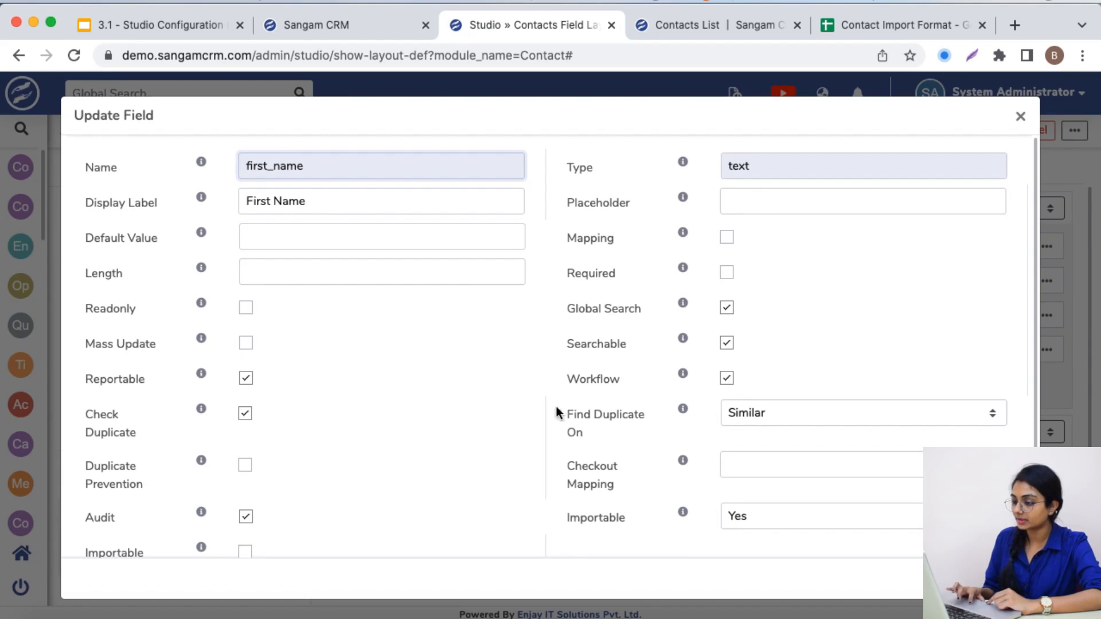
{"action": "left_click_drag", "start_coordinate": [570, 522], "coordinate": [618, 517]}
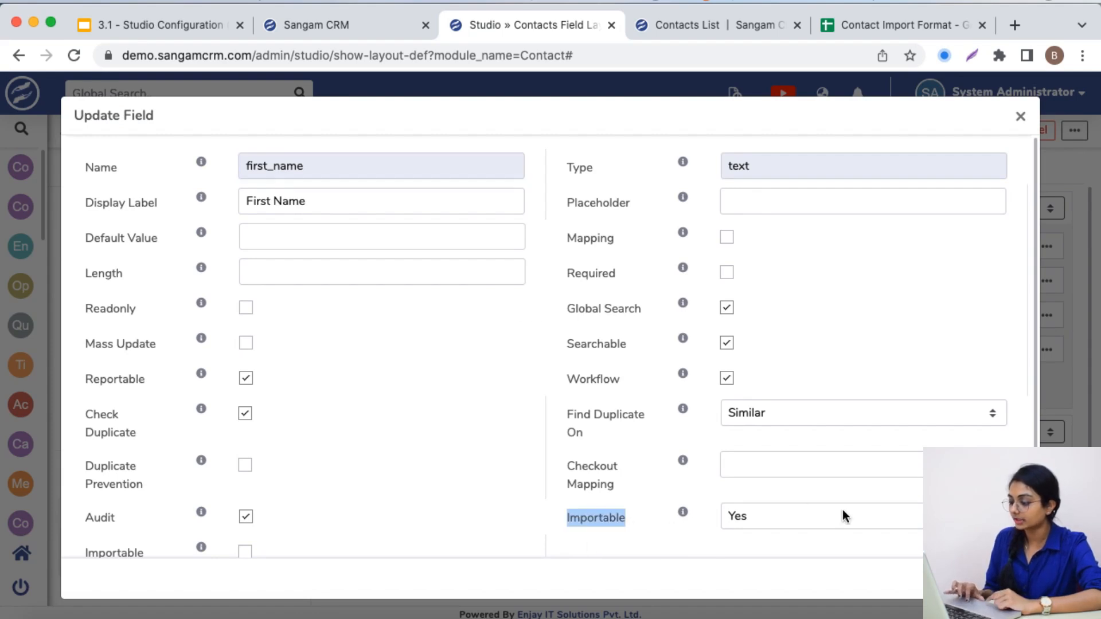
{"action": "left_click", "coordinate": [1029, 116]}
Set the Last Name field's Importable option to Required in the Contact layout and save the field
{"action": "left_click", "coordinate": [1047, 248]}
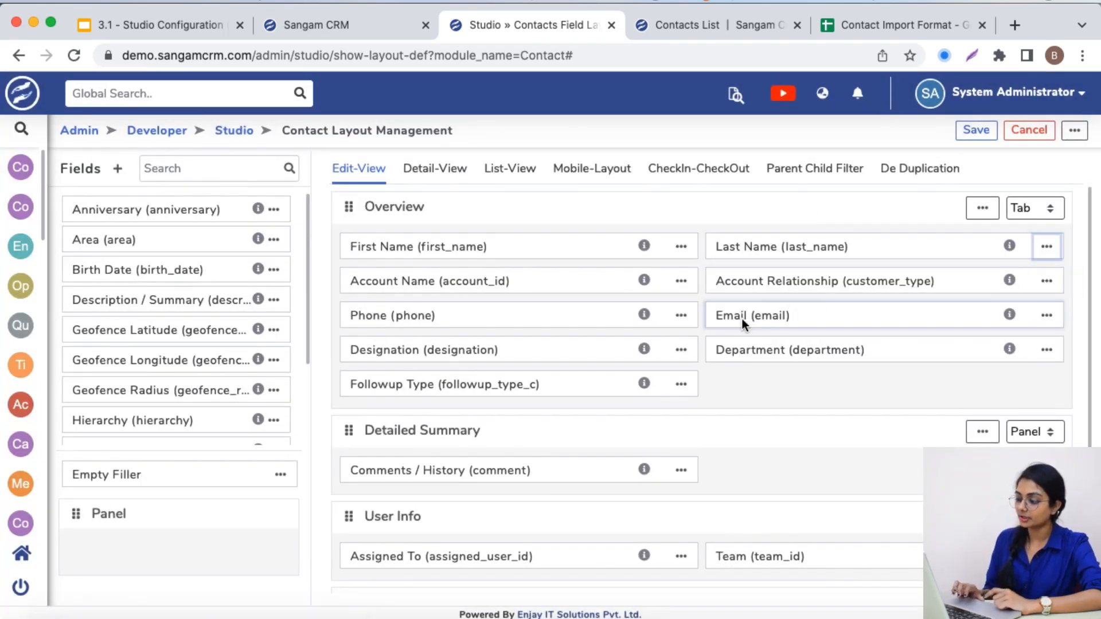
{"action": "scroll", "coordinate": [654, 471], "scroll_direction": "down", "scroll_amount": 1}
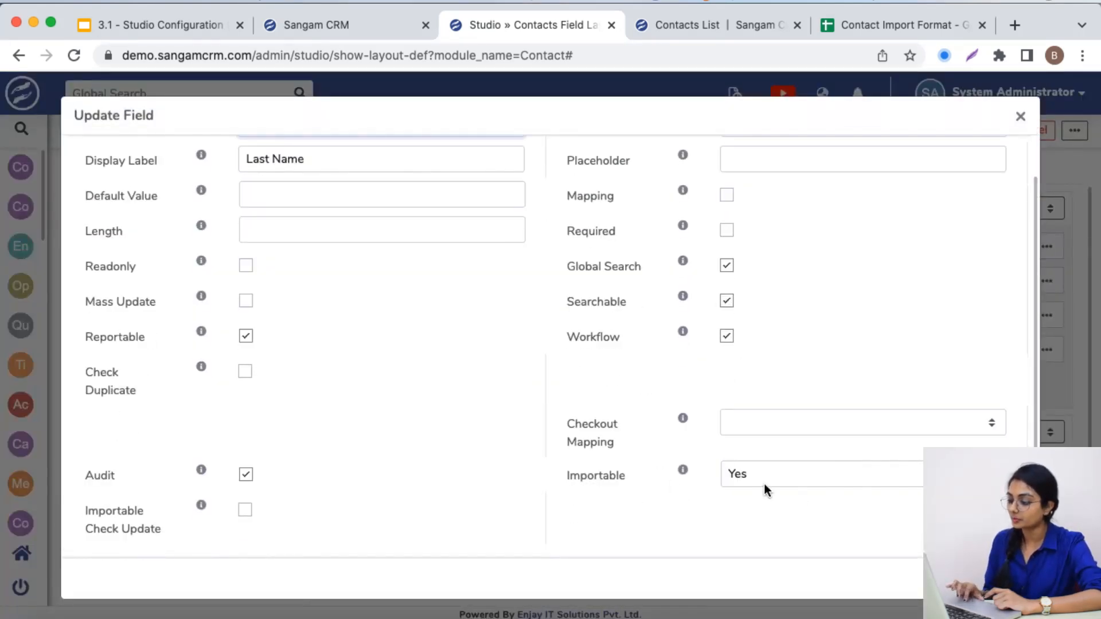
{"action": "left_click", "coordinate": [784, 473]}
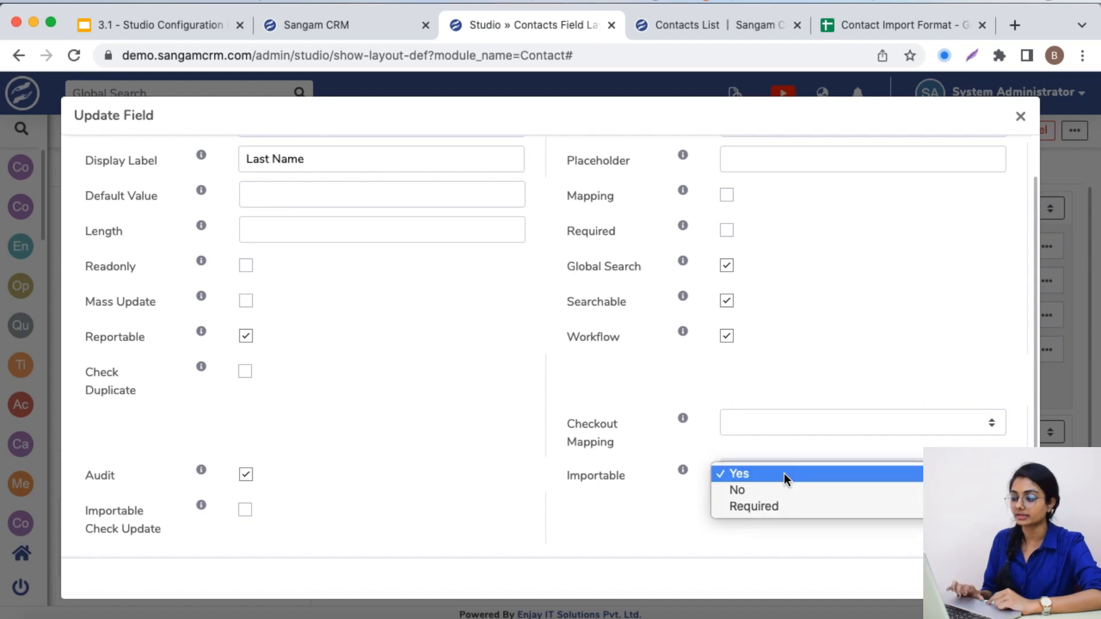
{"action": "left_click", "coordinate": [763, 506]}
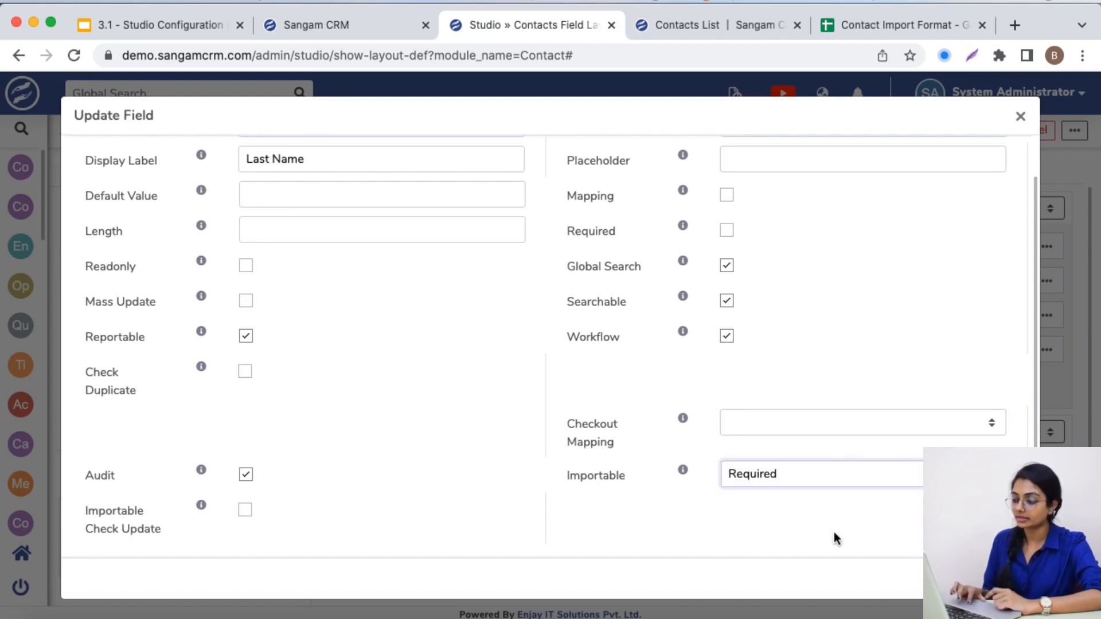
{"action": "left_click", "coordinate": [1000, 579]}
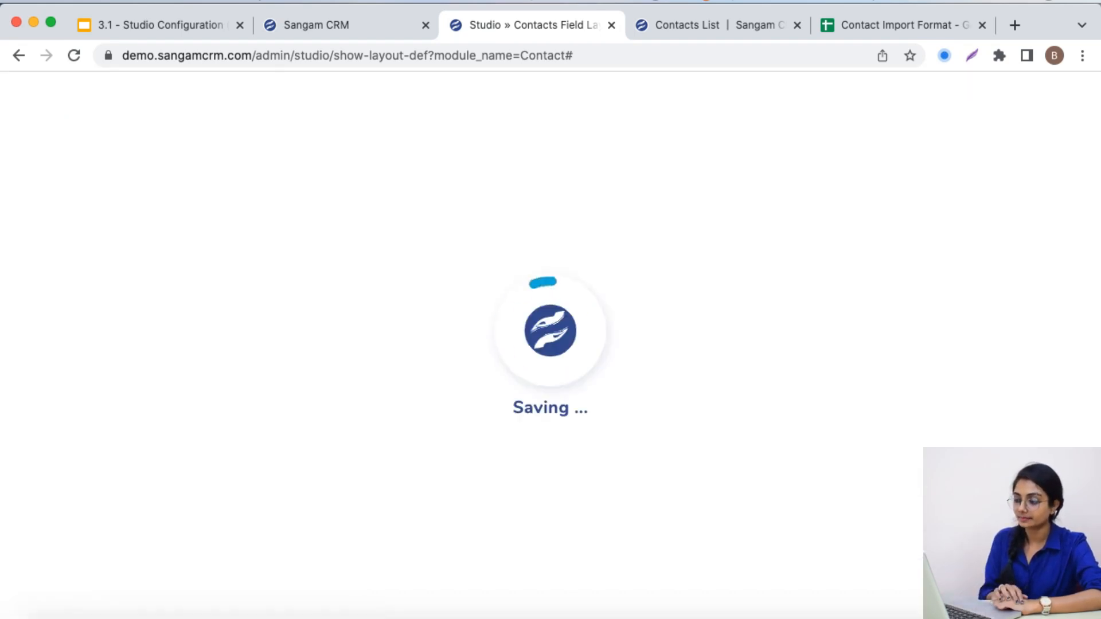
Clear the Last Name value in cell B3 of the Contact Import Format sheet and select row 3
{"action": "left_click", "coordinate": [869, 30]}
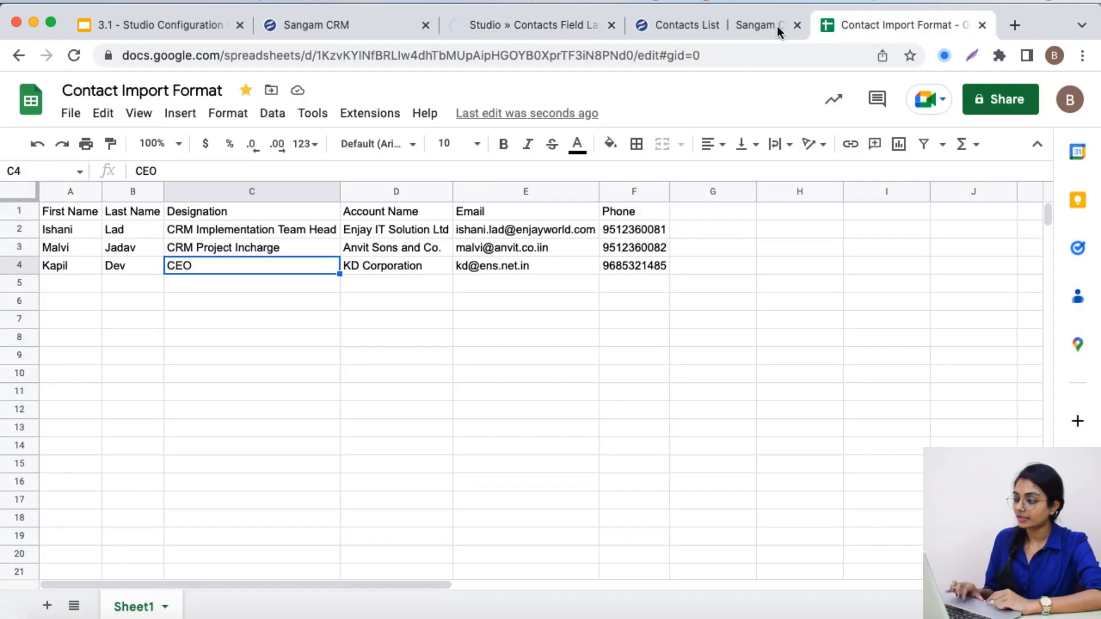
{"action": "left_click", "coordinate": [142, 265]}
{"action": "left_click", "coordinate": [131, 247]}
{"action": "key", "text": "Delete"}
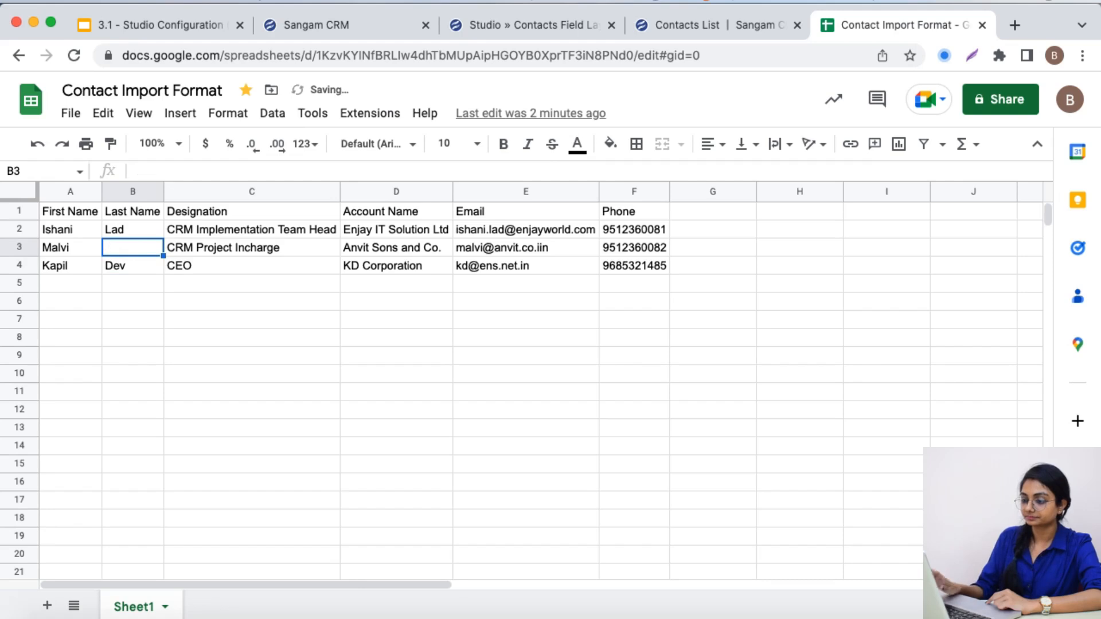
{"action": "left_click", "coordinate": [7, 247]}
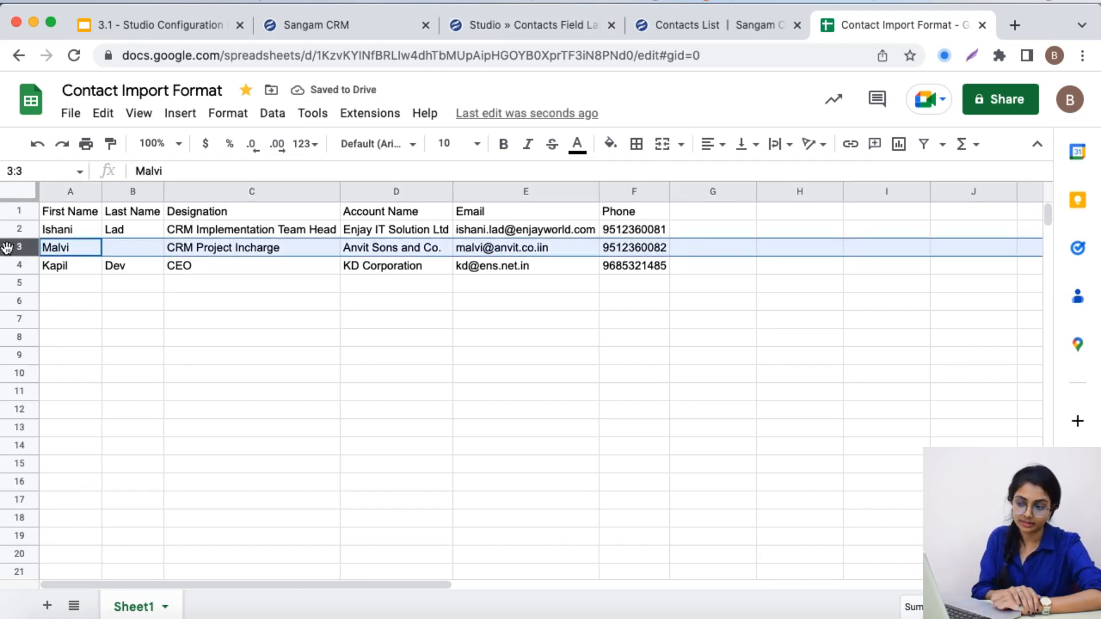
Review the Last Name field's Importable setting in the Contact layout in Studio and close its properties
{"action": "left_click", "coordinate": [504, 28]}
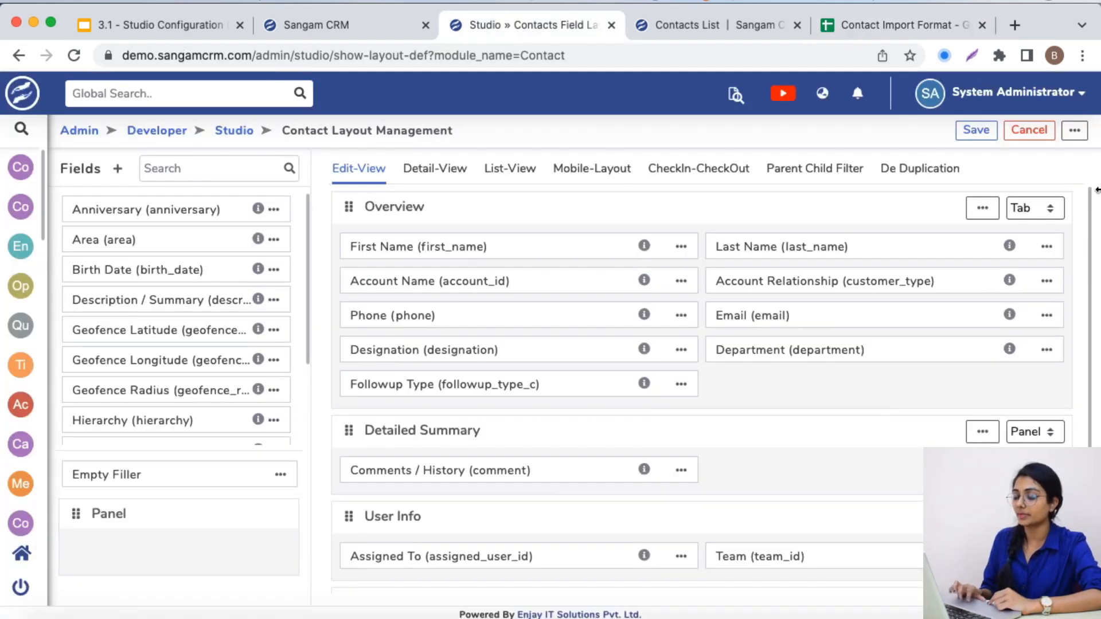
{"action": "left_click", "coordinate": [1045, 247]}
{"action": "left_click", "coordinate": [997, 280]}
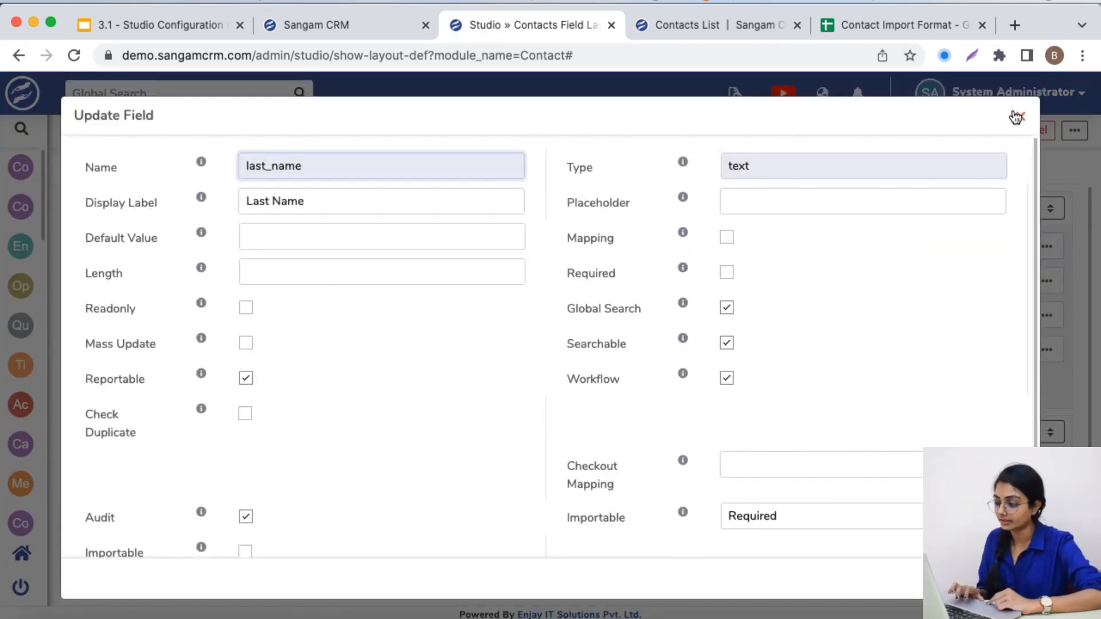
{"action": "left_click", "coordinate": [1018, 120]}
Compare the email and phone in row 4 of the Contact Import Format sheet with the matching record in the CRM's Contacts list
{"action": "left_click", "coordinate": [919, 19]}
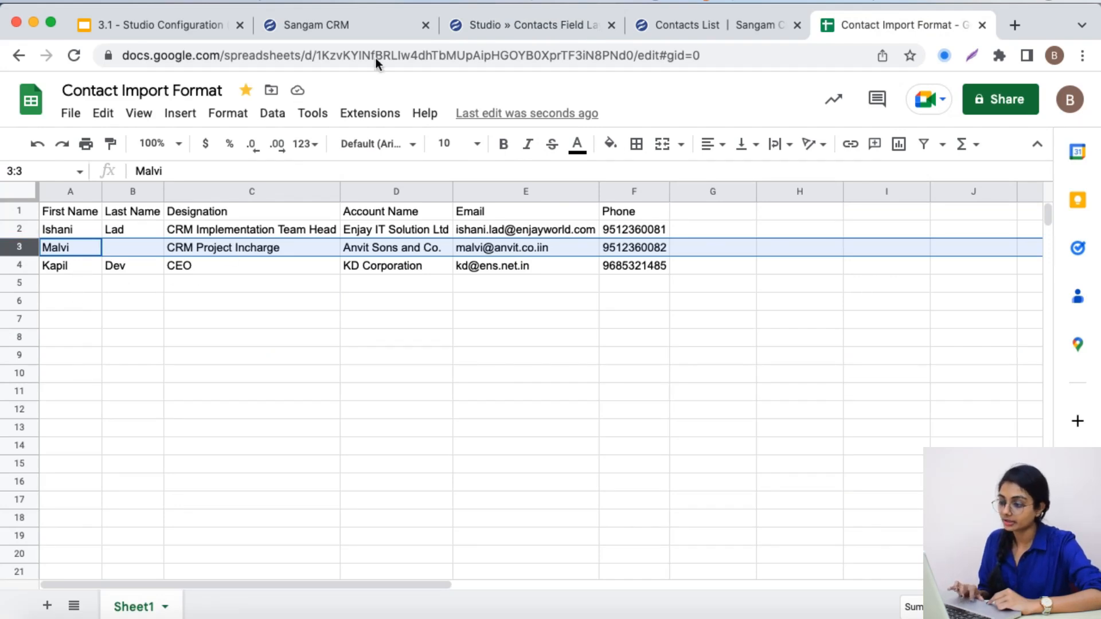
{"action": "left_click", "coordinate": [674, 27]}
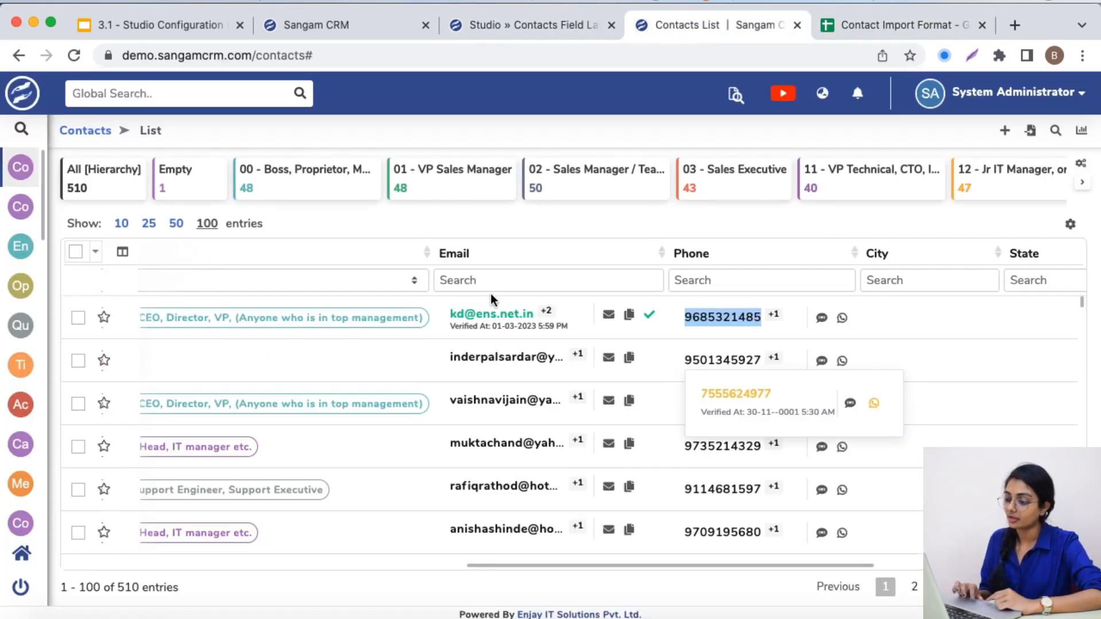
{"action": "scroll", "coordinate": [601, 323], "scroll_direction": "right", "scroll_amount": 4}
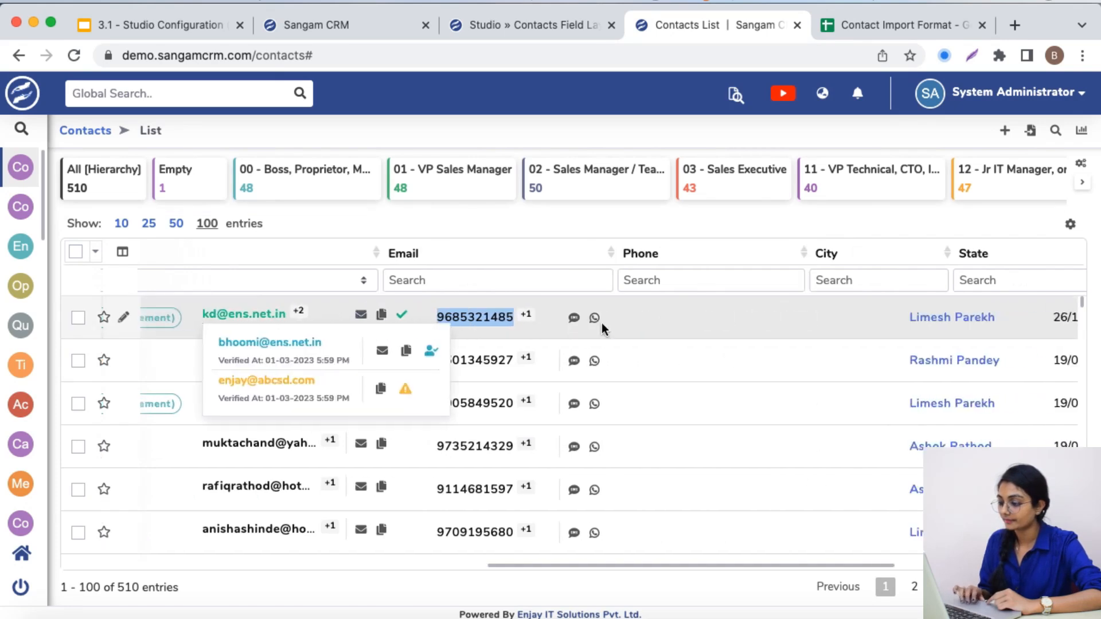
{"action": "scroll", "coordinate": [601, 322], "scroll_direction": "left", "scroll_amount": 18}
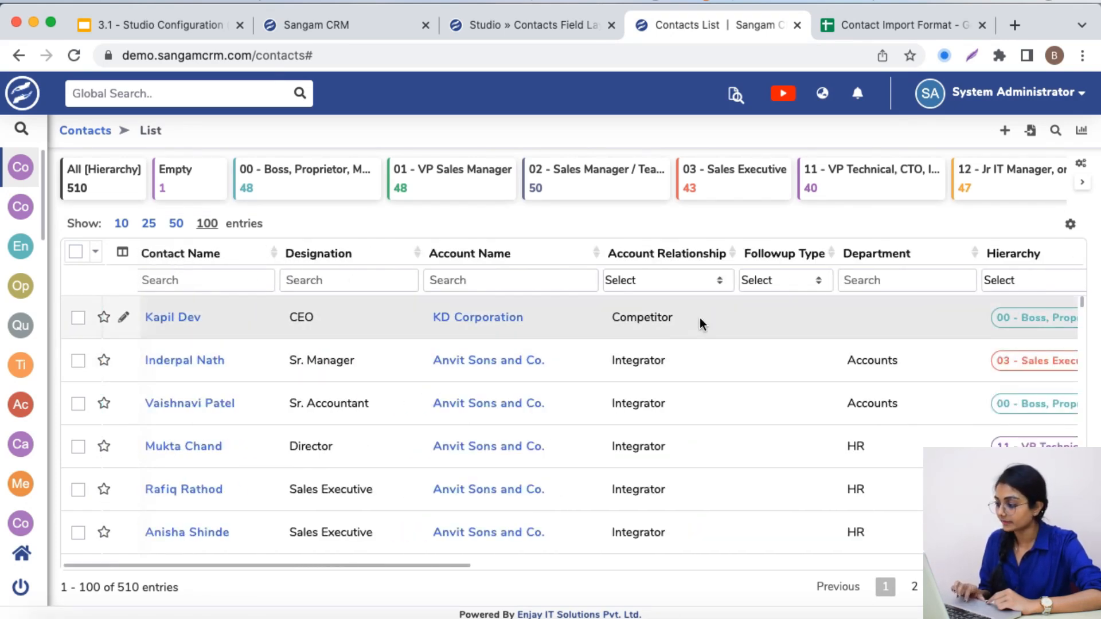
{"action": "scroll", "coordinate": [700, 317], "scroll_direction": "right", "scroll_amount": 10}
{"action": "scroll", "coordinate": [700, 318], "scroll_direction": "right", "scroll_amount": 3}
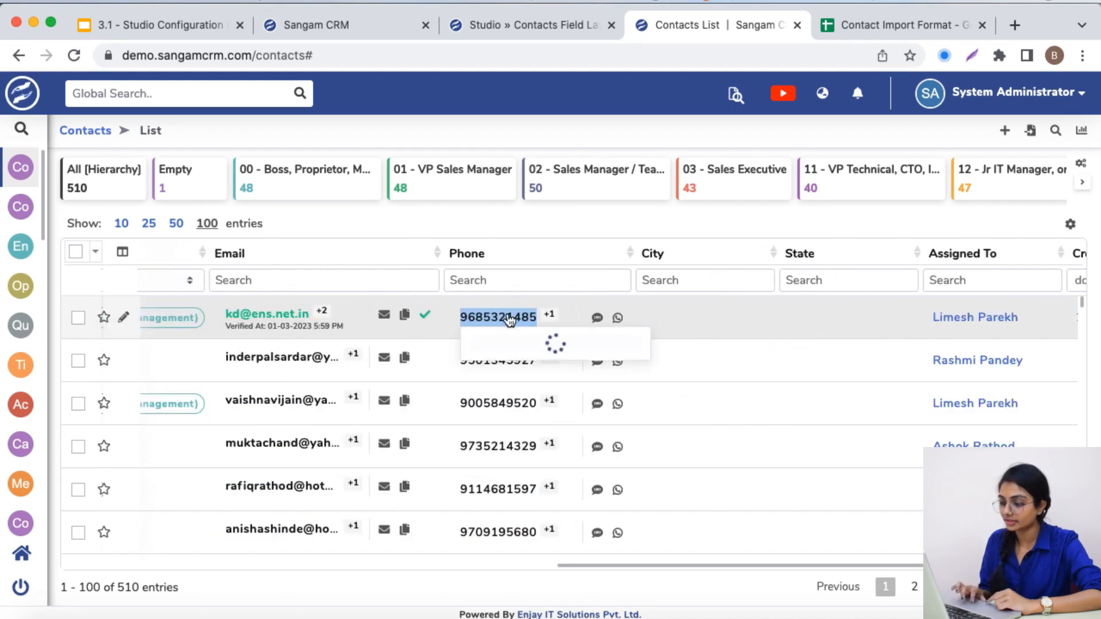
{"action": "left_click", "coordinate": [467, 231]}
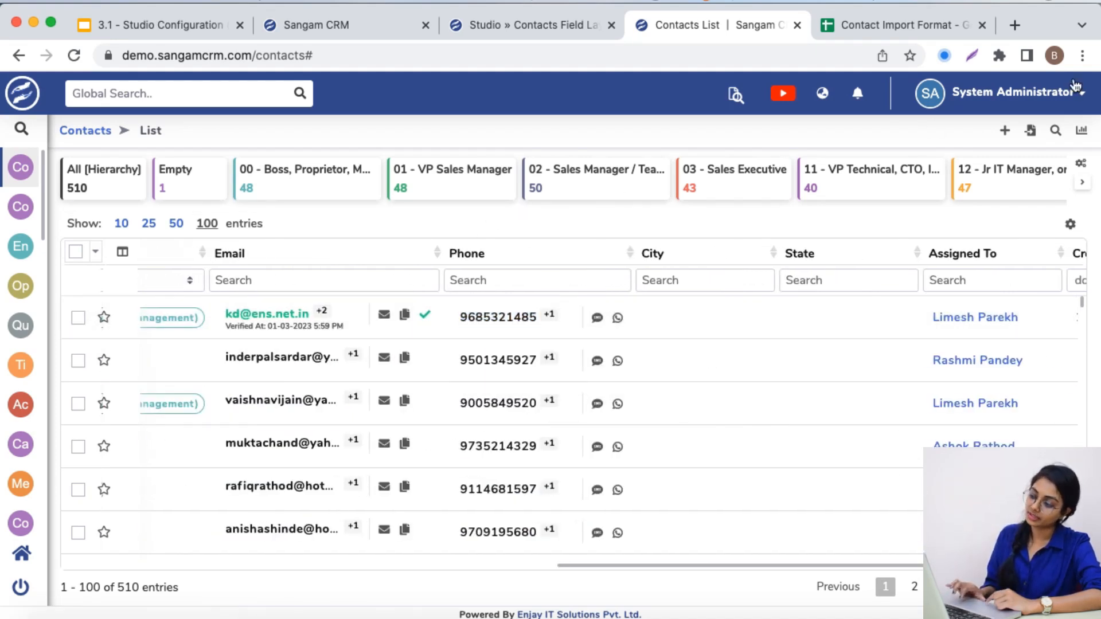
{"action": "left_click", "coordinate": [884, 14]}
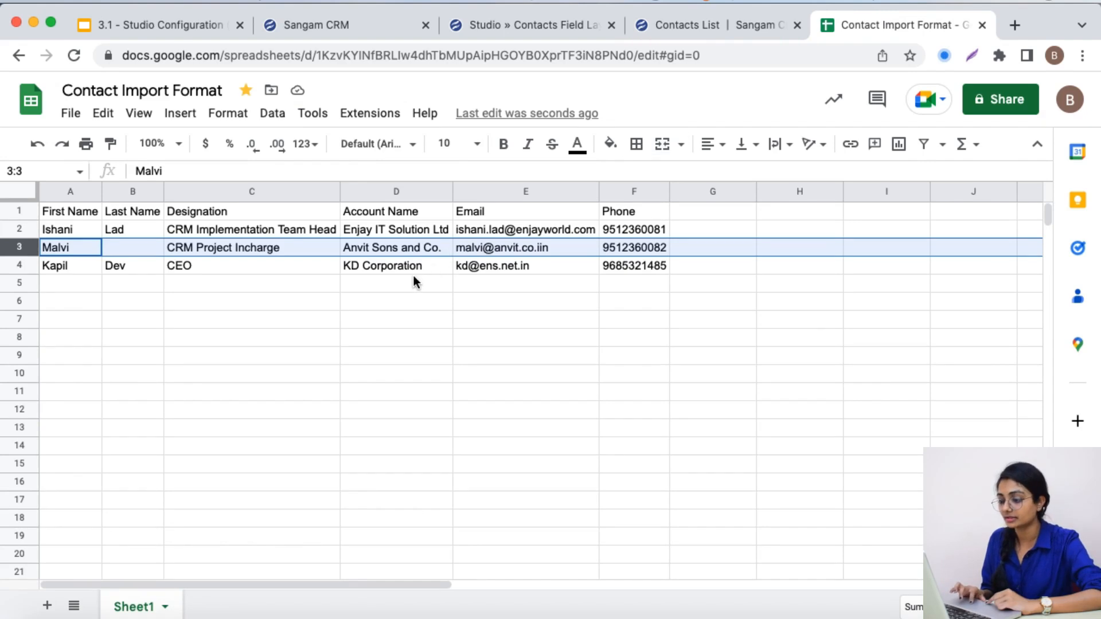
{"action": "left_click_drag", "start_coordinate": [490, 268], "coordinate": [634, 269]}
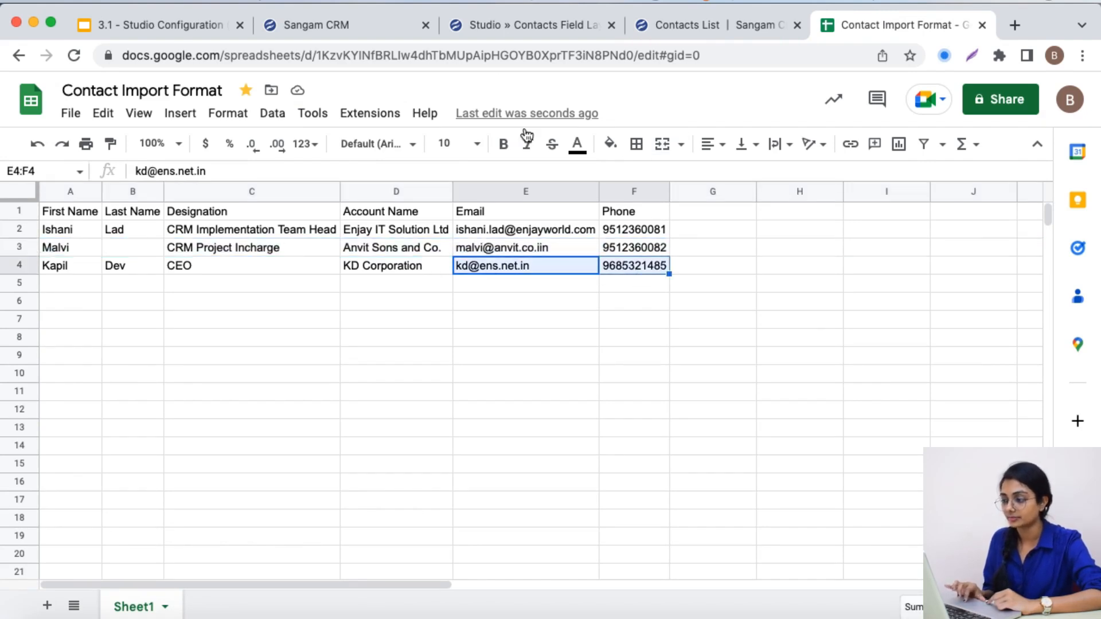
Open the Email field's properties in Studio's Contact layout and examine its import settings
{"action": "left_click", "coordinate": [465, 25]}
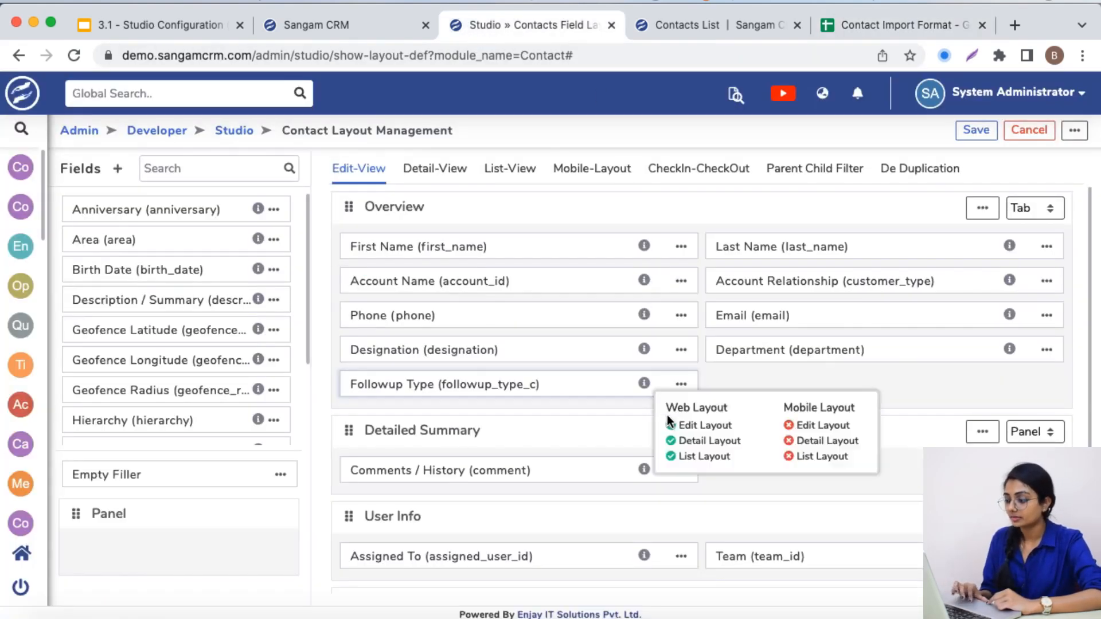
{"action": "left_click", "coordinate": [1047, 315]}
{"action": "left_click", "coordinate": [1000, 344]}
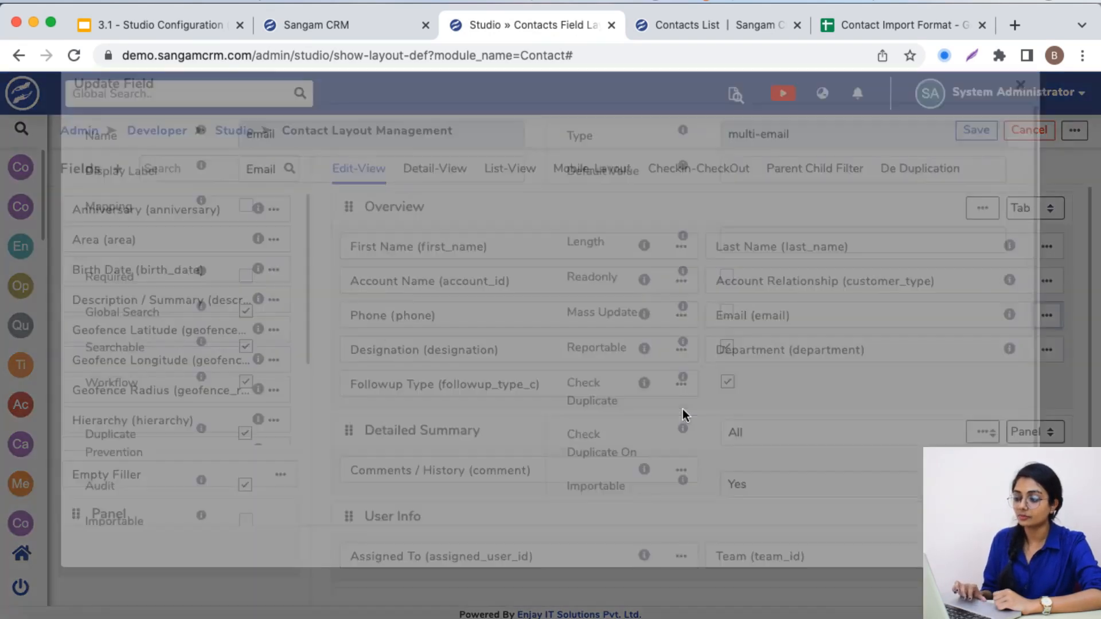
{"action": "scroll", "coordinate": [584, 446], "scroll_direction": "down", "scroll_amount": 2}
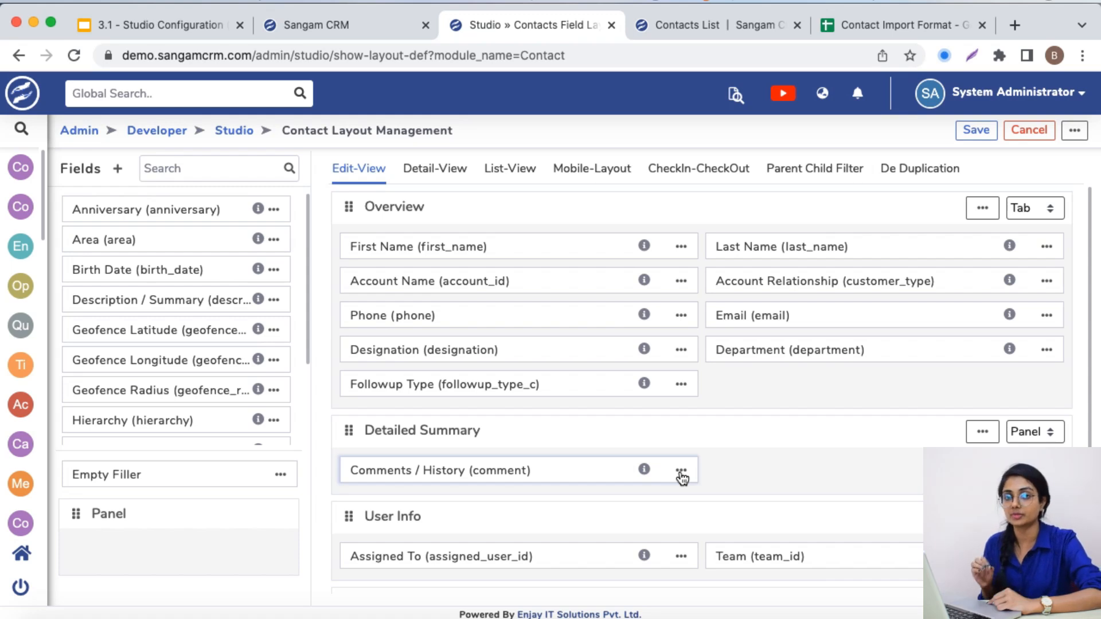
Enable Importable Check Update for the Phone field in the Contact layout and save the field
{"action": "left_click", "coordinate": [682, 317]}
{"action": "left_click", "coordinate": [706, 348]}
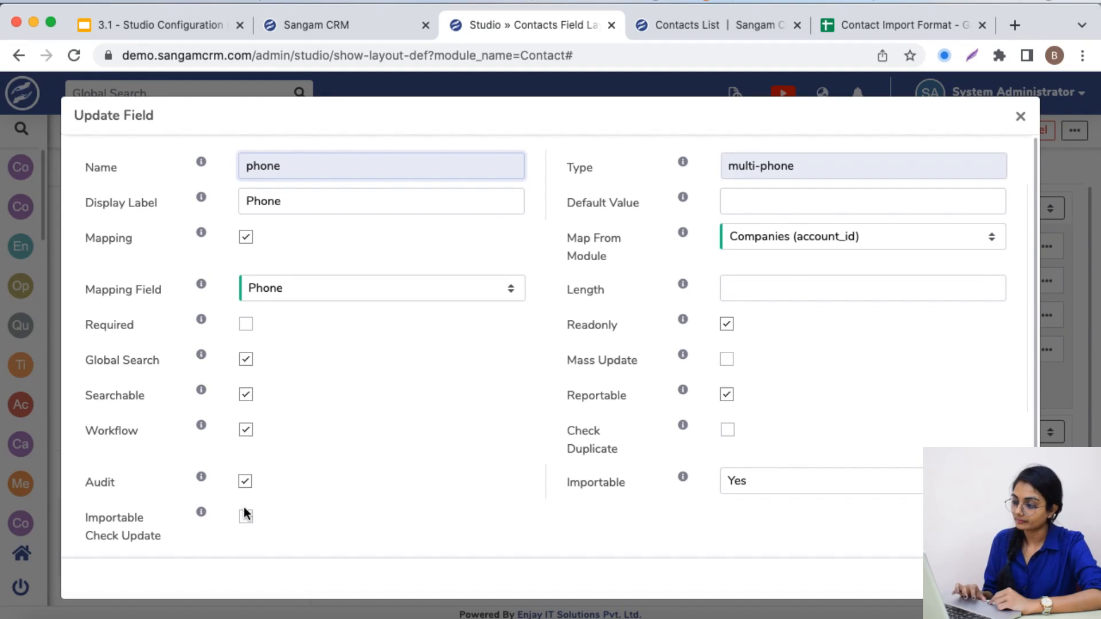
{"action": "left_click", "coordinate": [246, 518]}
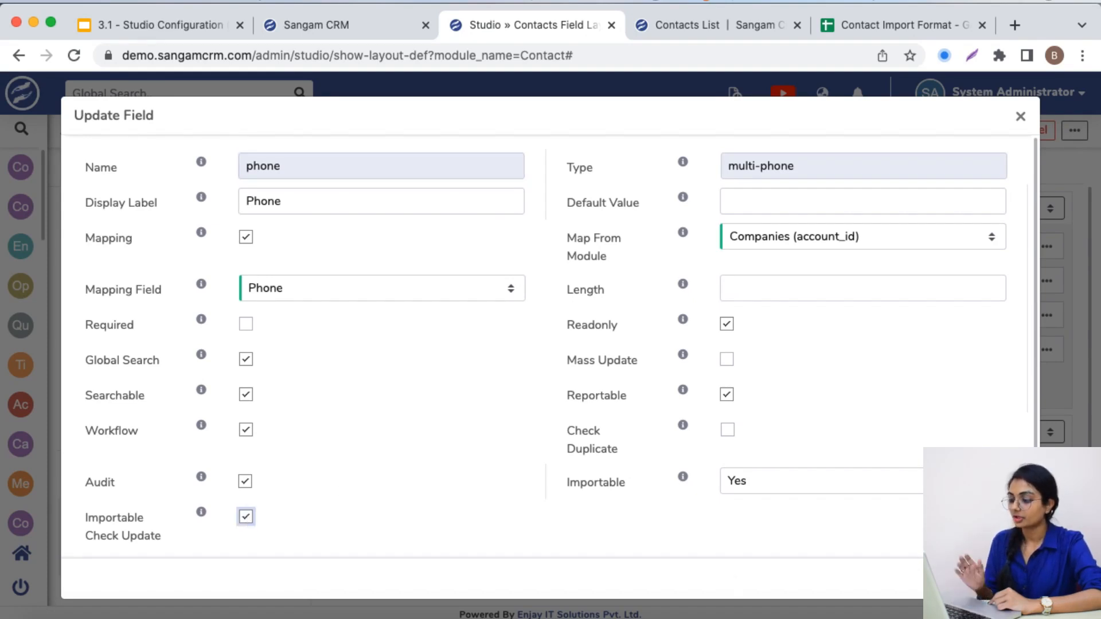
{"action": "left_click", "coordinate": [975, 575]}
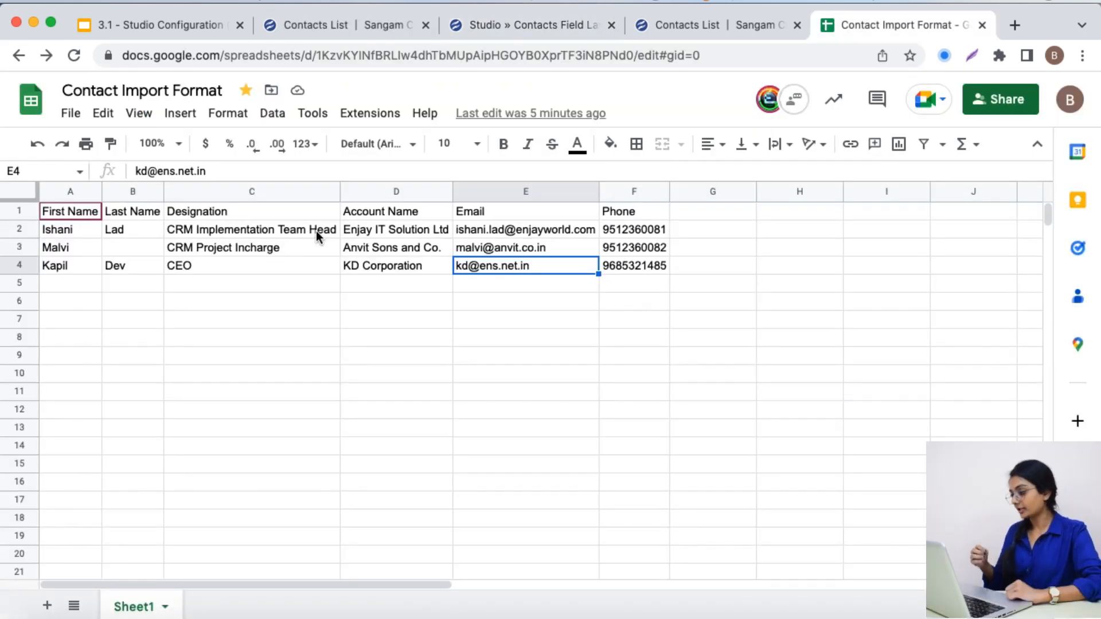
Start a Contacts import with Contact Import Format - Sheet1.csv and choose to create new records and update existing records
{"action": "left_click", "coordinate": [294, 30]}
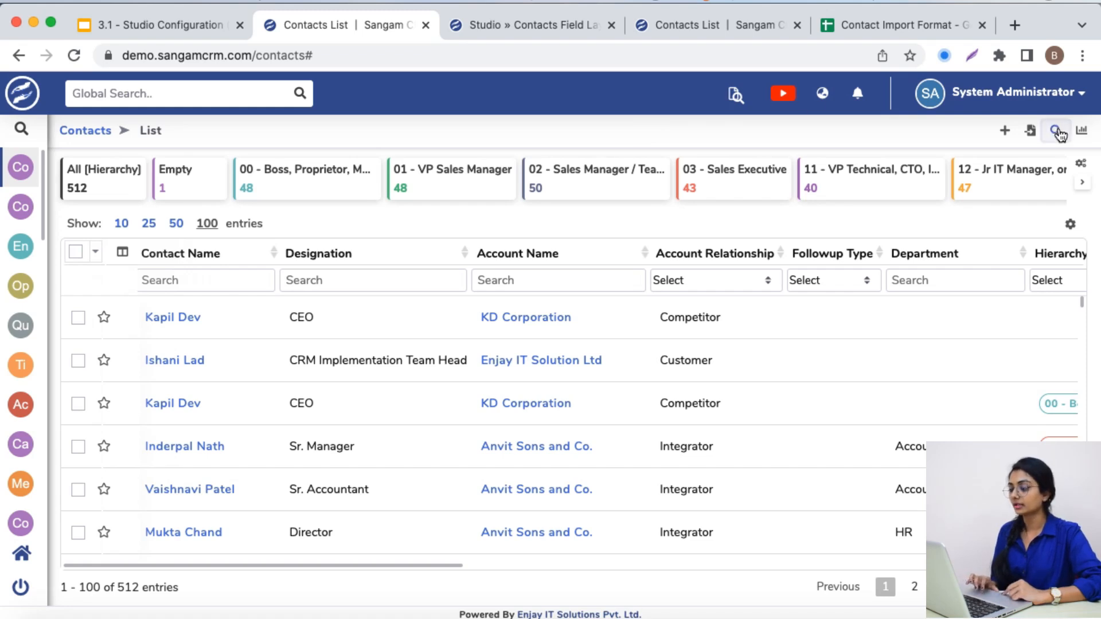
{"action": "left_click", "coordinate": [1032, 132]}
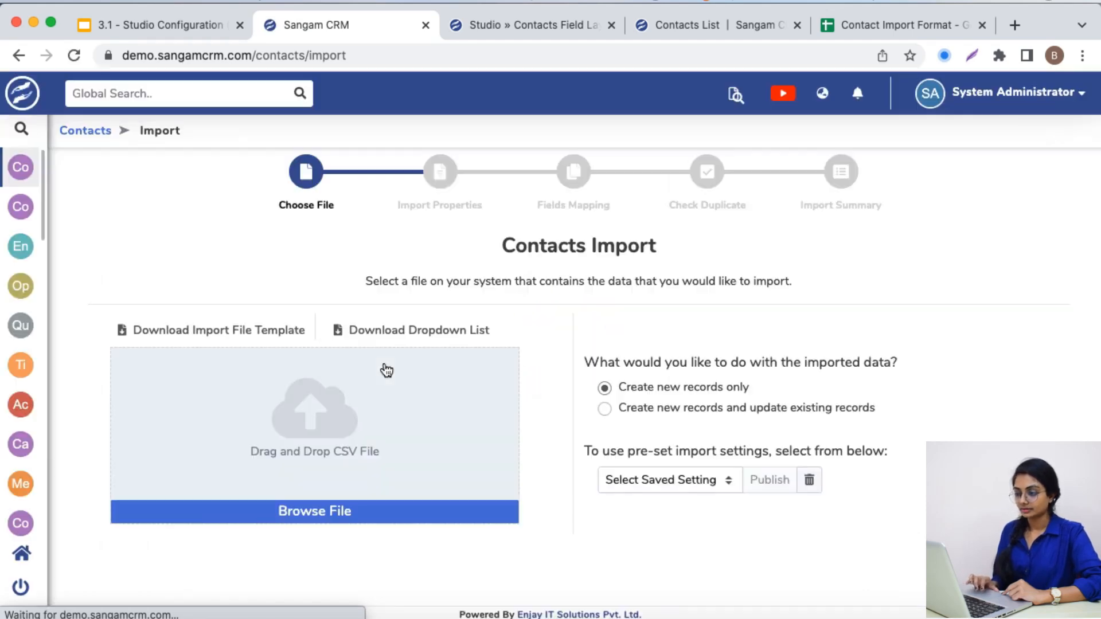
{"action": "left_click", "coordinate": [334, 426]}
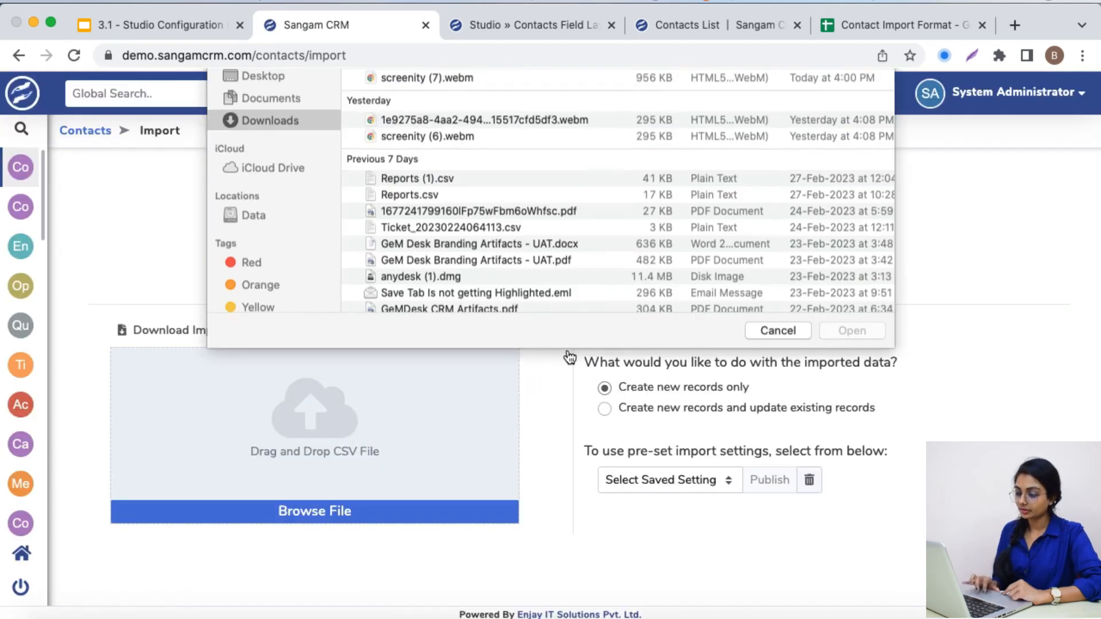
{"action": "left_click", "coordinate": [556, 134]}
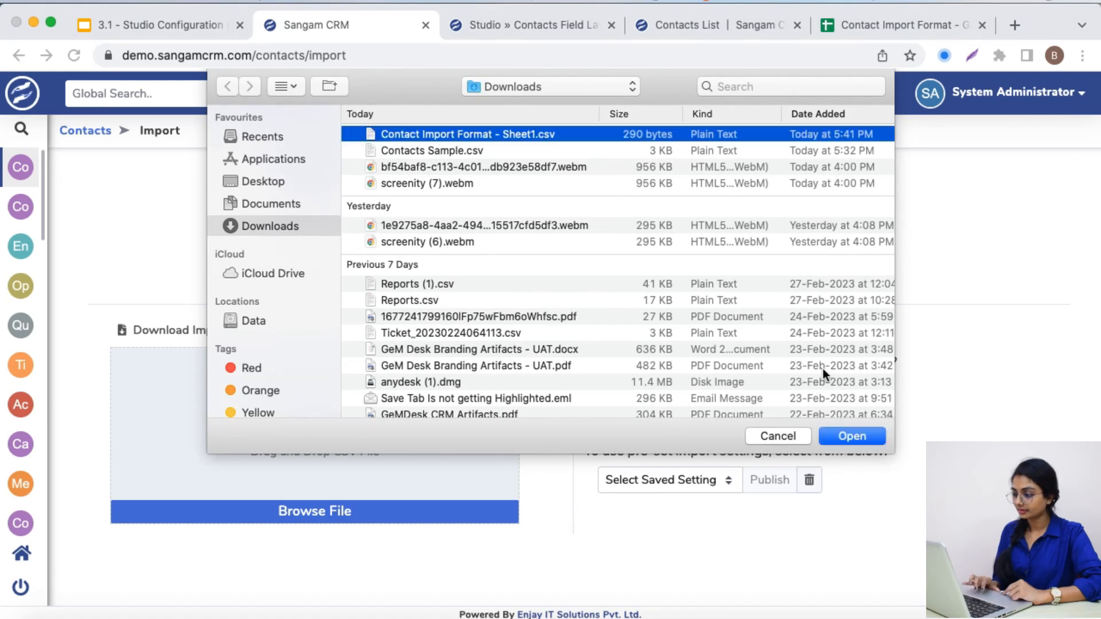
{"action": "left_click", "coordinate": [849, 433]}
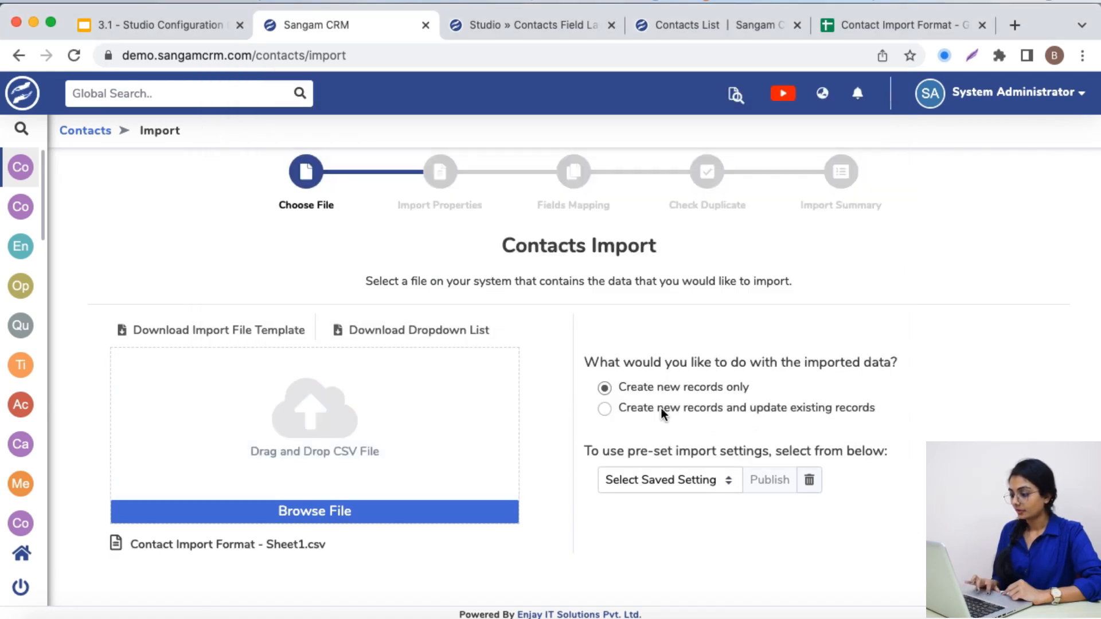
{"action": "left_click", "coordinate": [604, 409]}
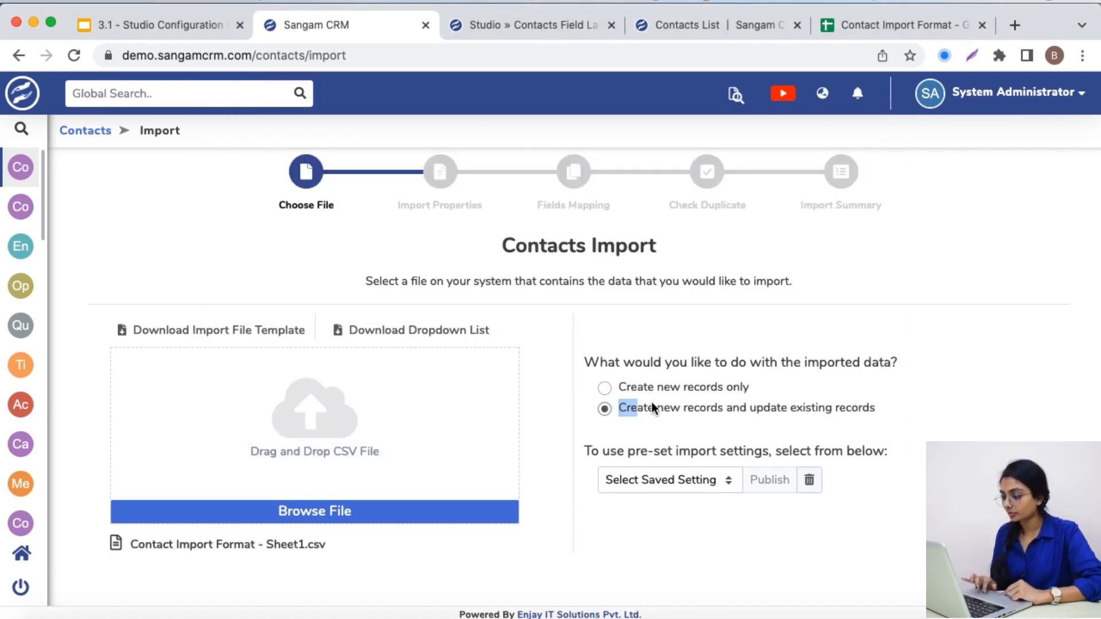
{"action": "left_click_drag", "start_coordinate": [618, 408], "coordinate": [856, 408]}
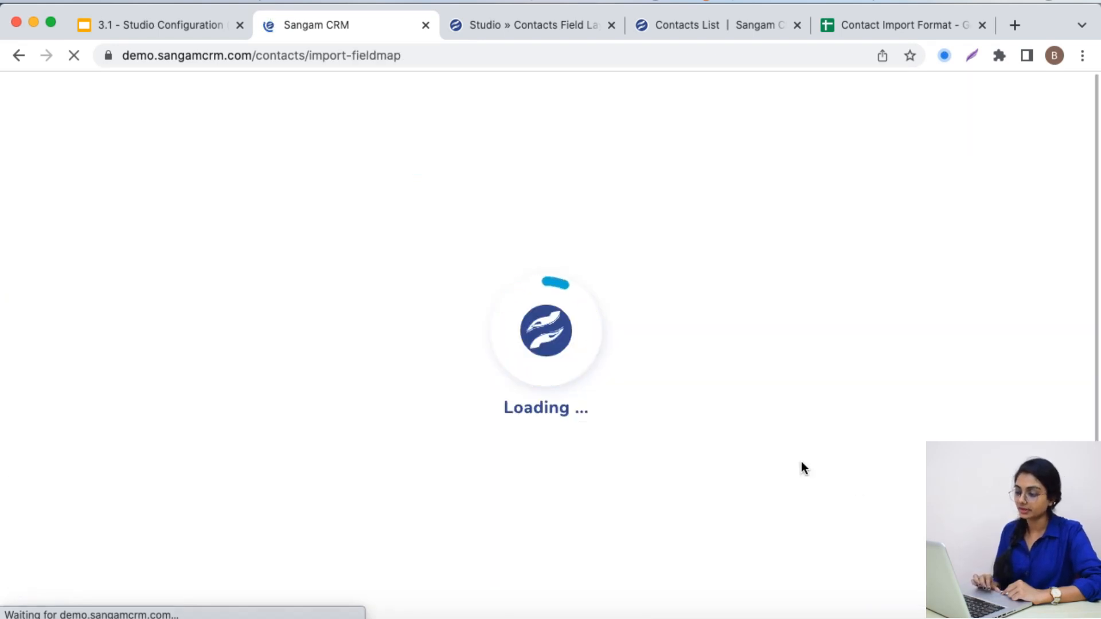
Accept the field mapping, set Email and Phone as the duplicate-check fields, and run the Contacts import
{"action": "scroll", "coordinate": [679, 407], "scroll_direction": "down", "scroll_amount": 3}
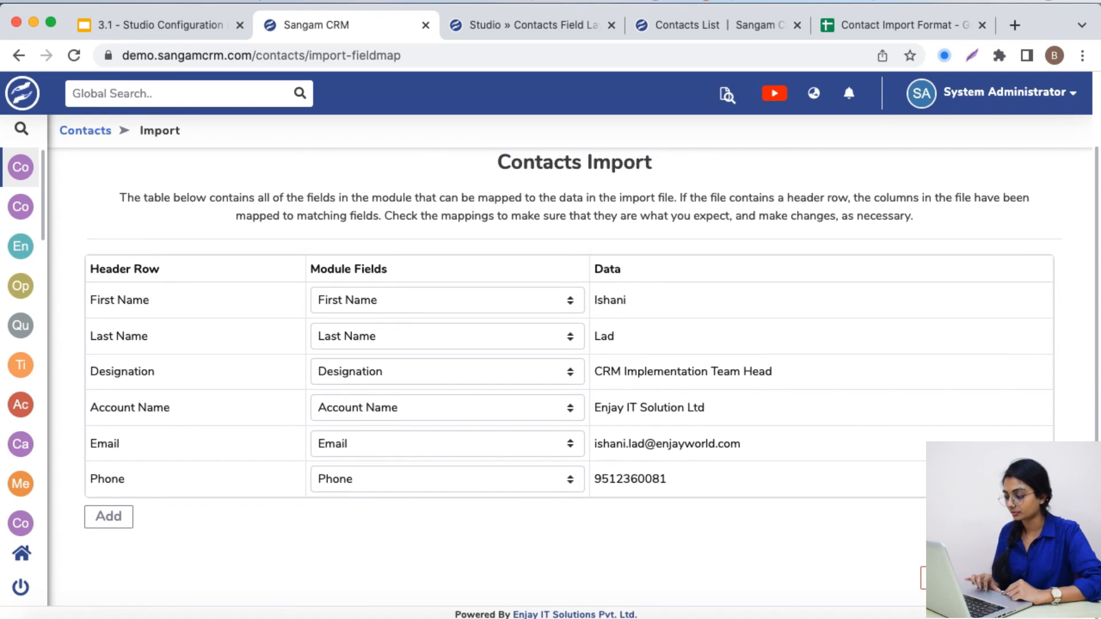
{"action": "left_click", "coordinate": [1028, 578]}
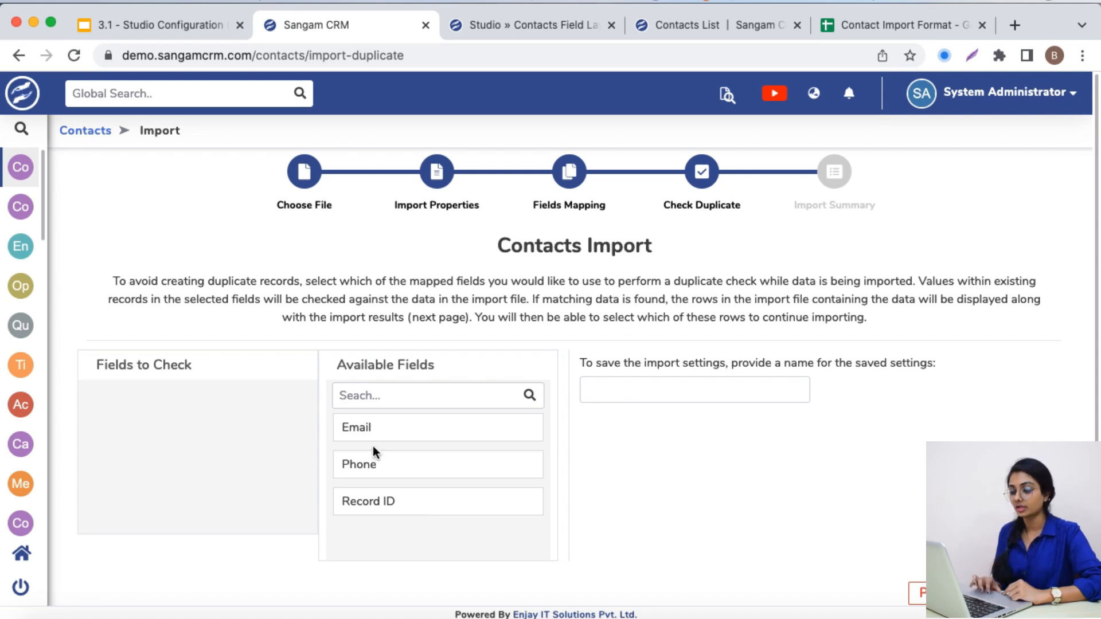
{"action": "left_click_drag", "start_coordinate": [384, 430], "coordinate": [189, 396]}
{"action": "left_click_drag", "start_coordinate": [358, 431], "coordinate": [165, 427]}
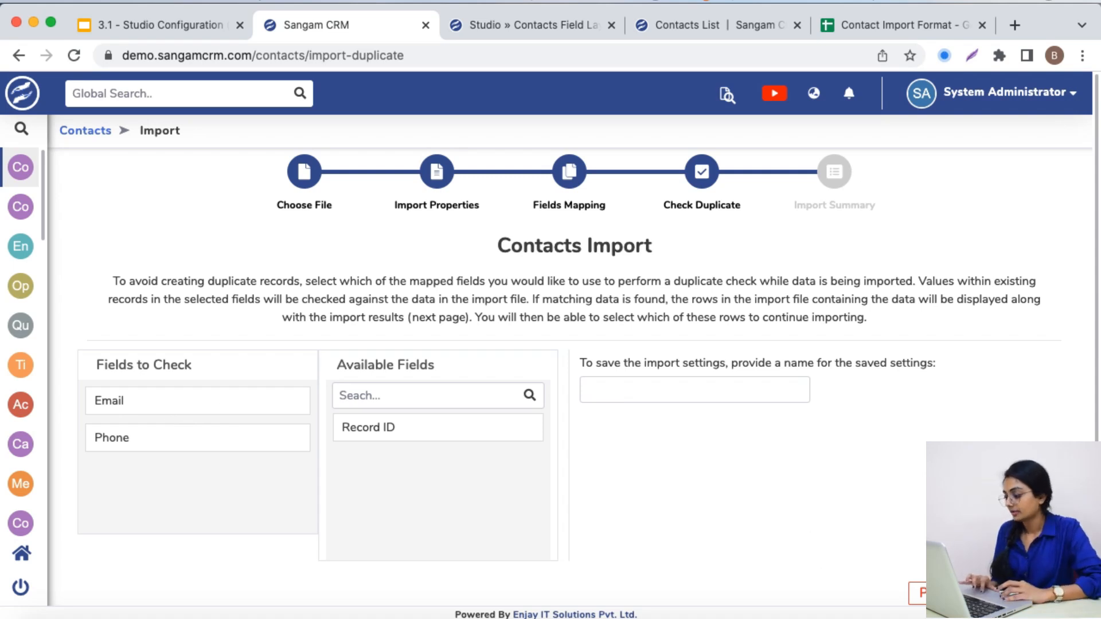
{"action": "left_click", "coordinate": [1017, 593]}
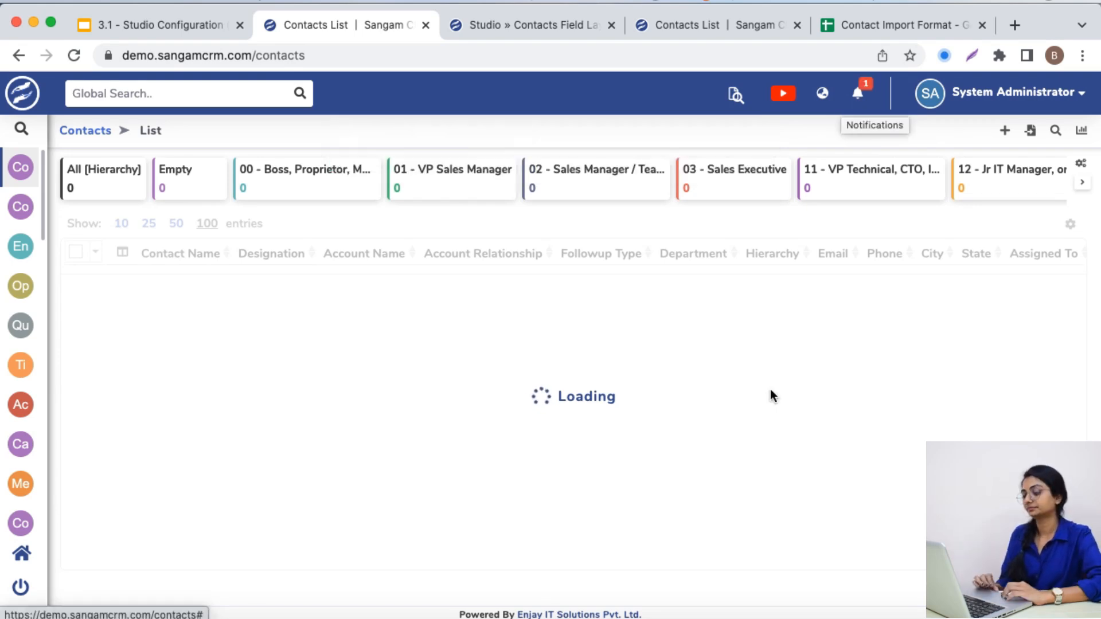
Open the import summary from the Contacts Import notification and review its created or updated records and duplicates
{"action": "left_click", "coordinate": [856, 97]}
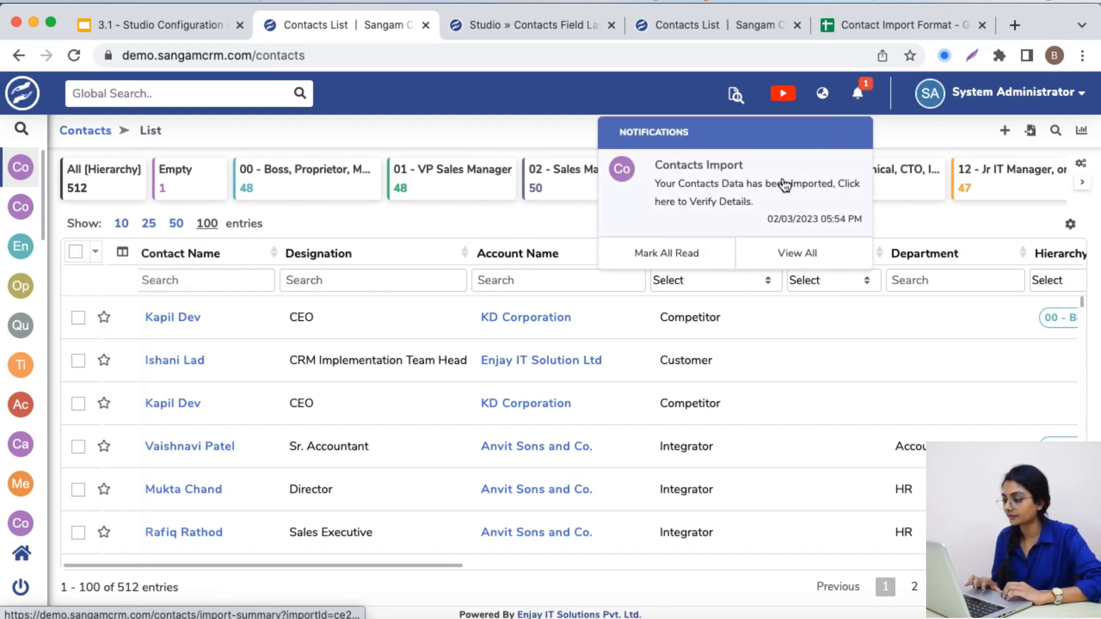
{"action": "left_click", "coordinate": [733, 183]}
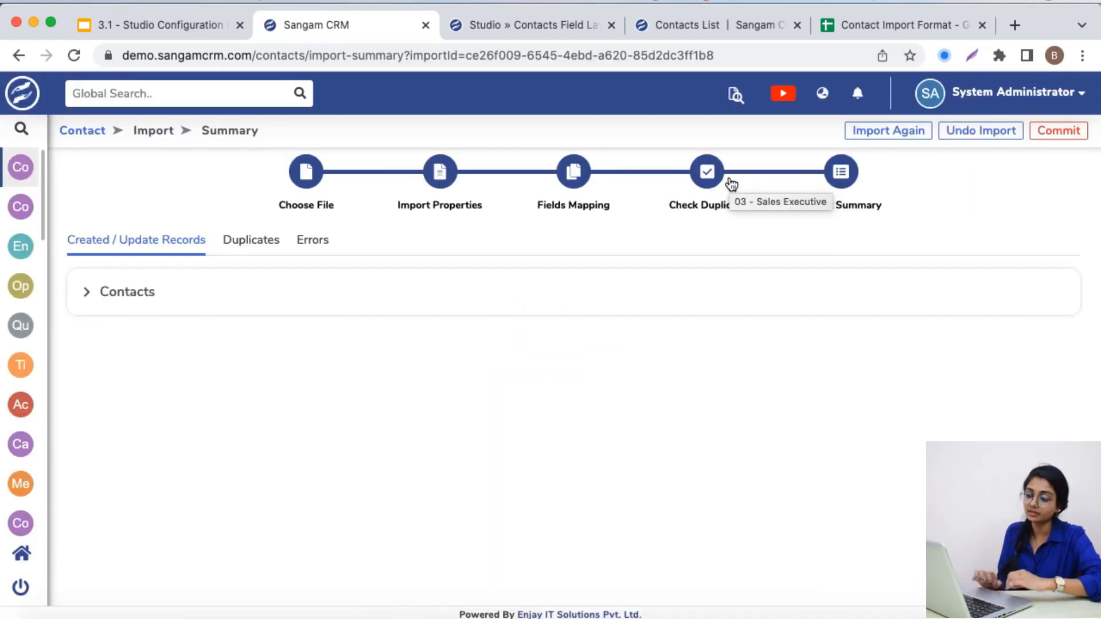
{"action": "left_click", "coordinate": [86, 295]}
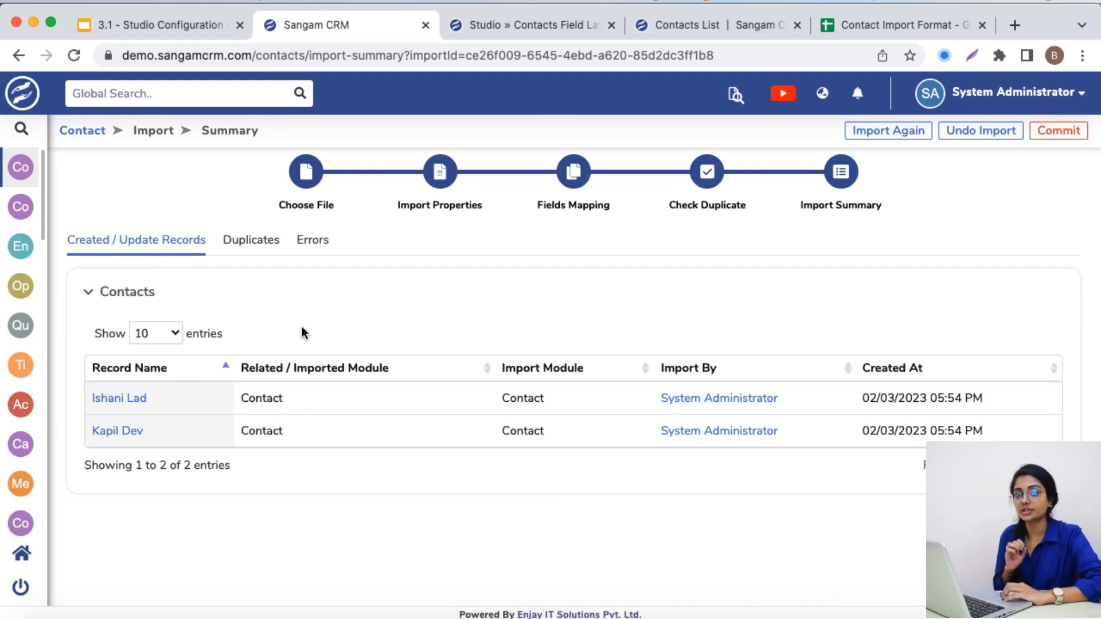
{"action": "left_click", "coordinate": [253, 240]}
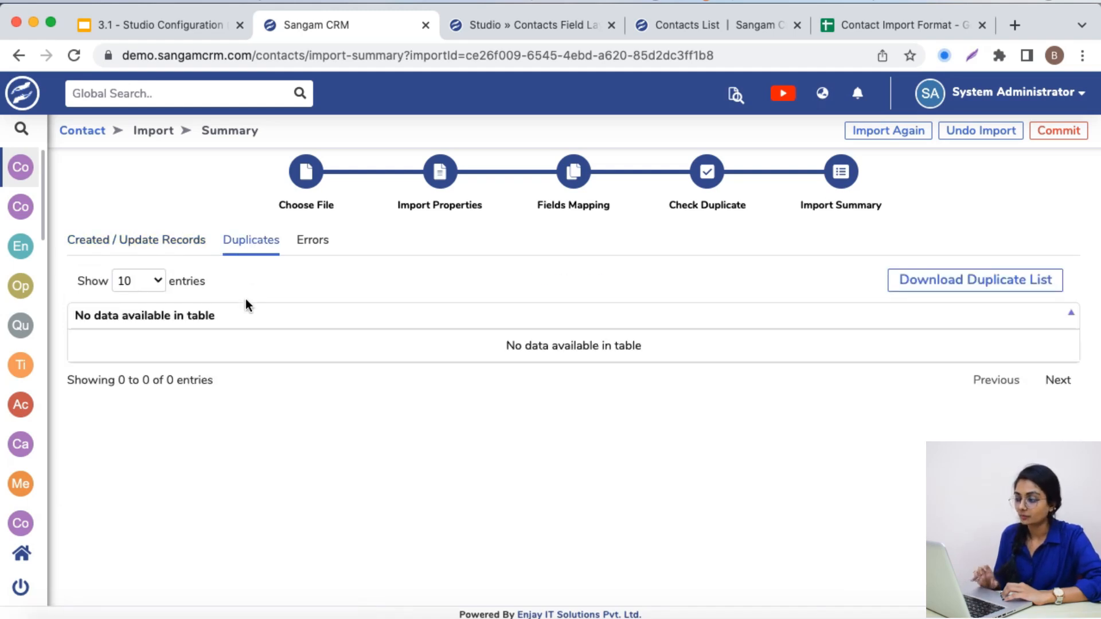
Check the contact in row 3 of the Contact Import Format sheet and look at the CRM's Contacts list
{"action": "left_click", "coordinate": [842, 23]}
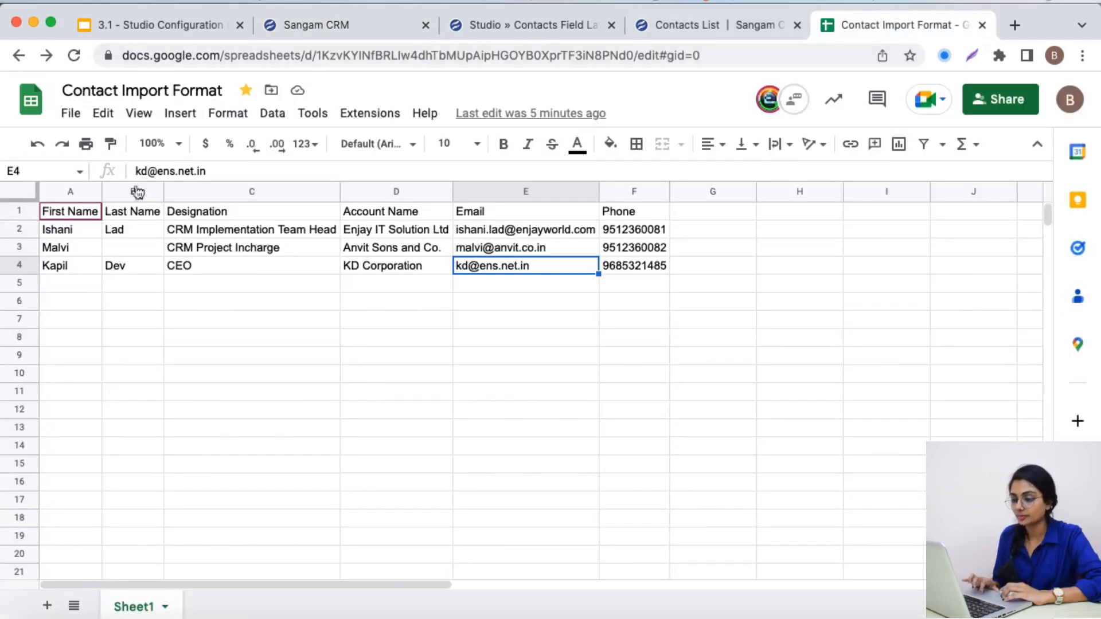
{"action": "left_click", "coordinate": [69, 246]}
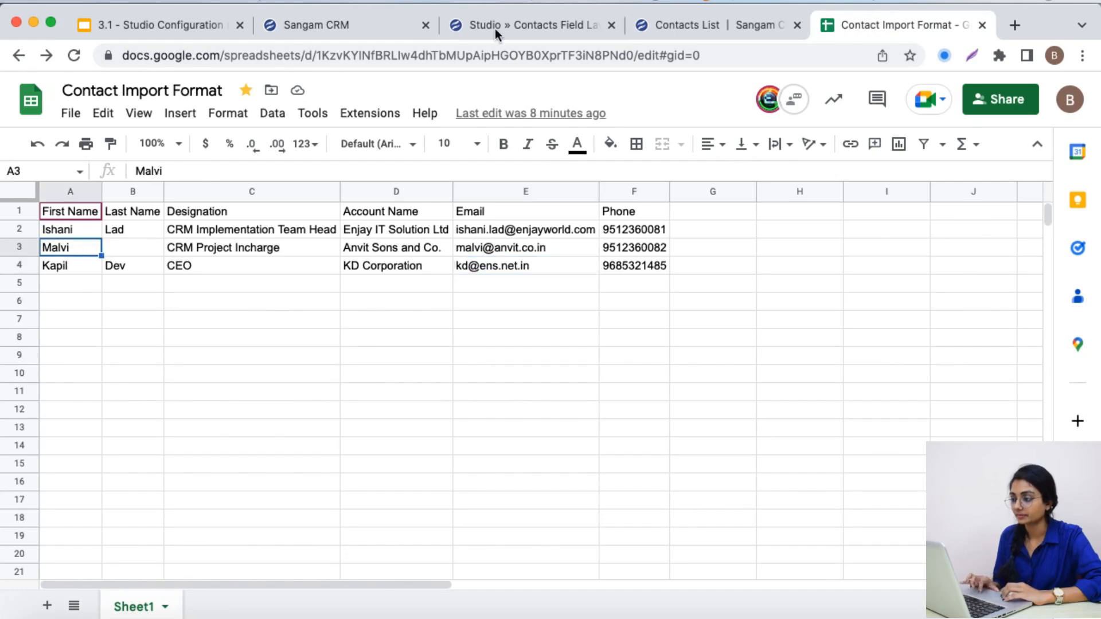
{"action": "left_click", "coordinate": [527, 25]}
{"action": "left_click", "coordinate": [676, 20]}
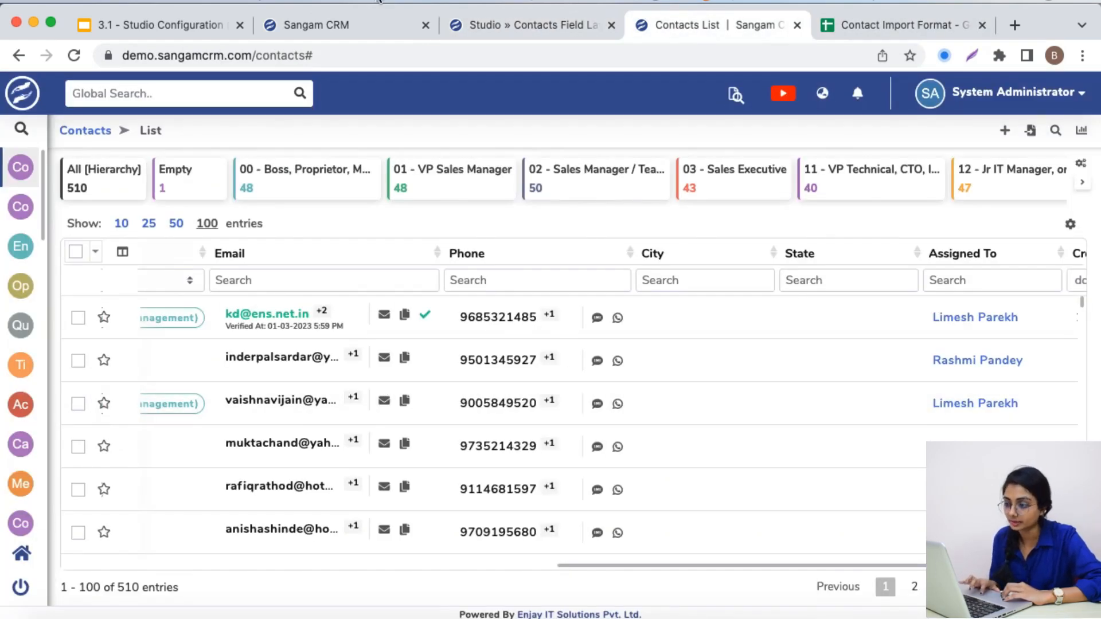
Examine the column name and error type listed under the import summary's errors
{"action": "left_click", "coordinate": [374, 24]}
{"action": "left_click", "coordinate": [323, 246]}
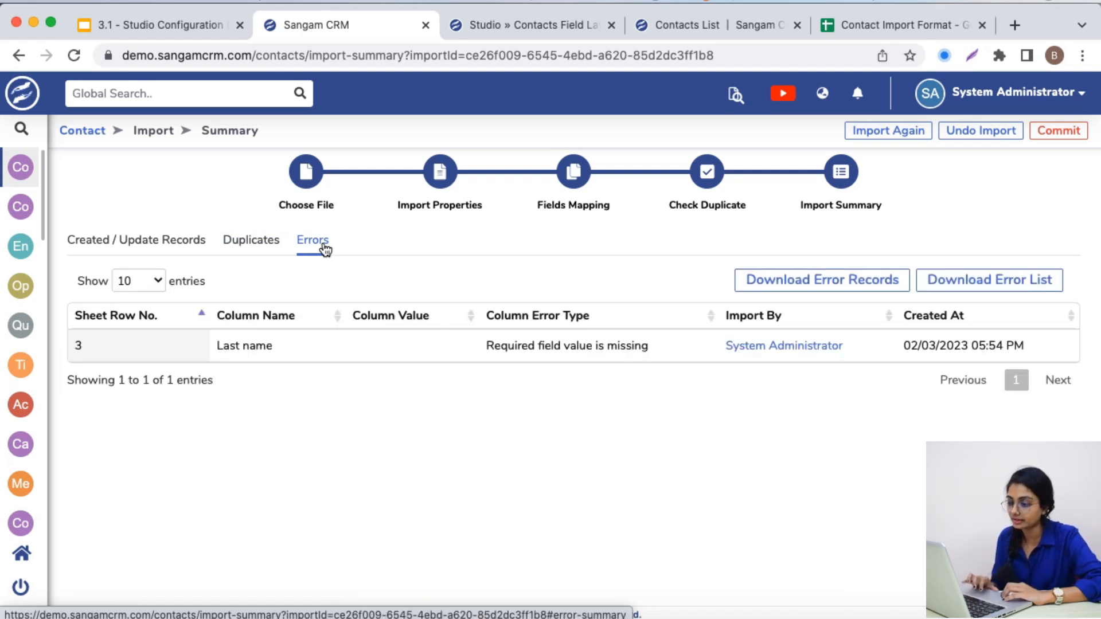
{"action": "left_click_drag", "start_coordinate": [218, 347], "coordinate": [278, 348]}
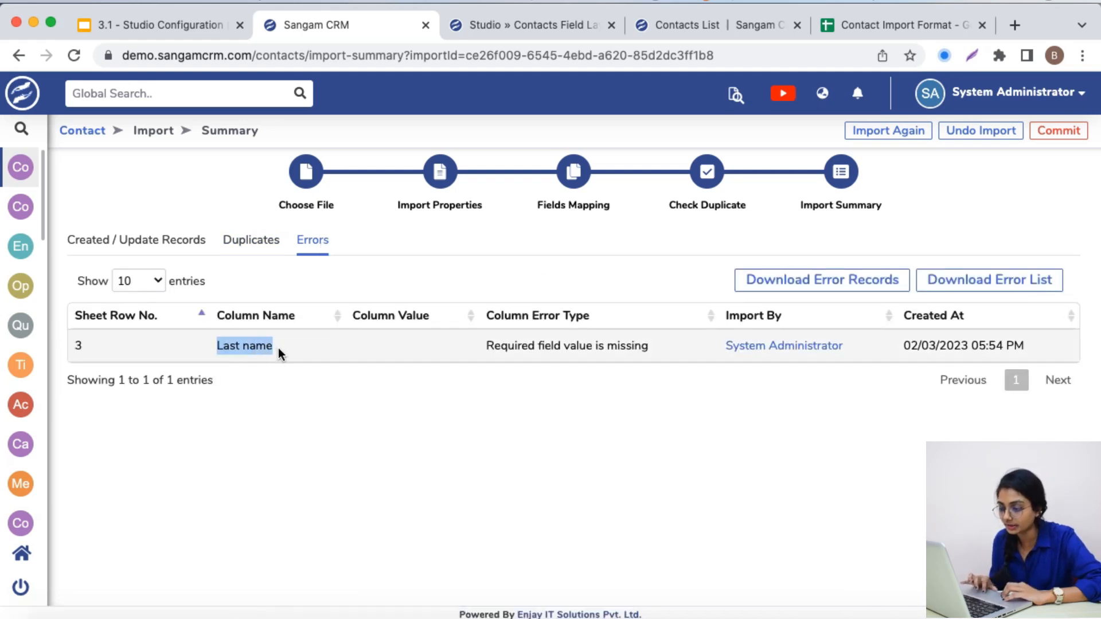
{"action": "left_click_drag", "start_coordinate": [486, 349], "coordinate": [644, 353]}
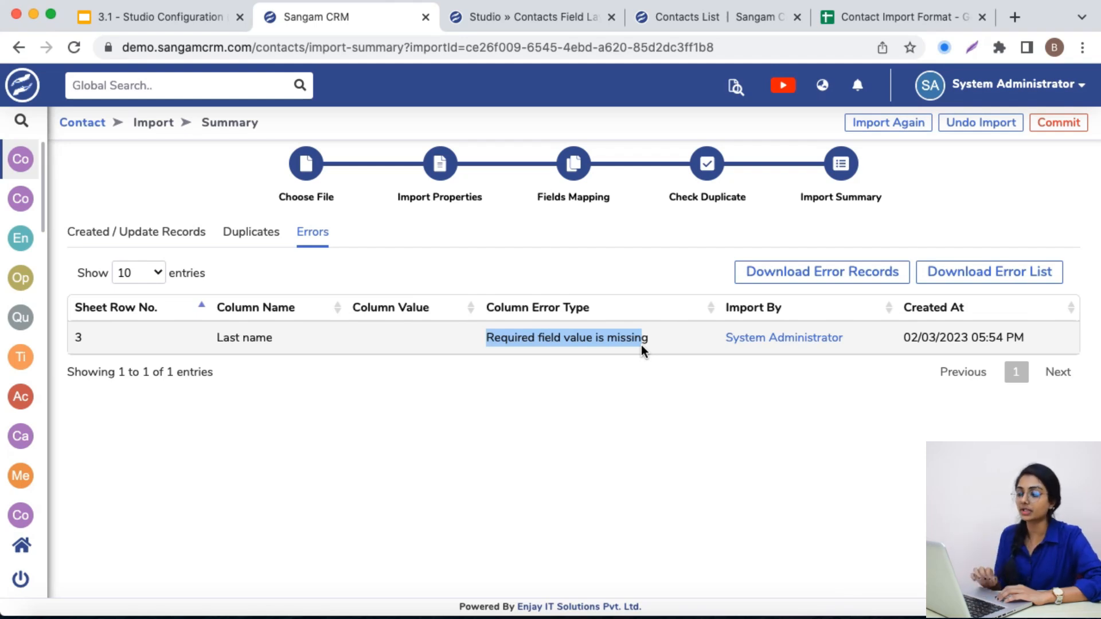
Compare the Last Name cell in row 3 of the Contact Import Format sheet with the reported import error
{"action": "left_click", "coordinate": [899, 17]}
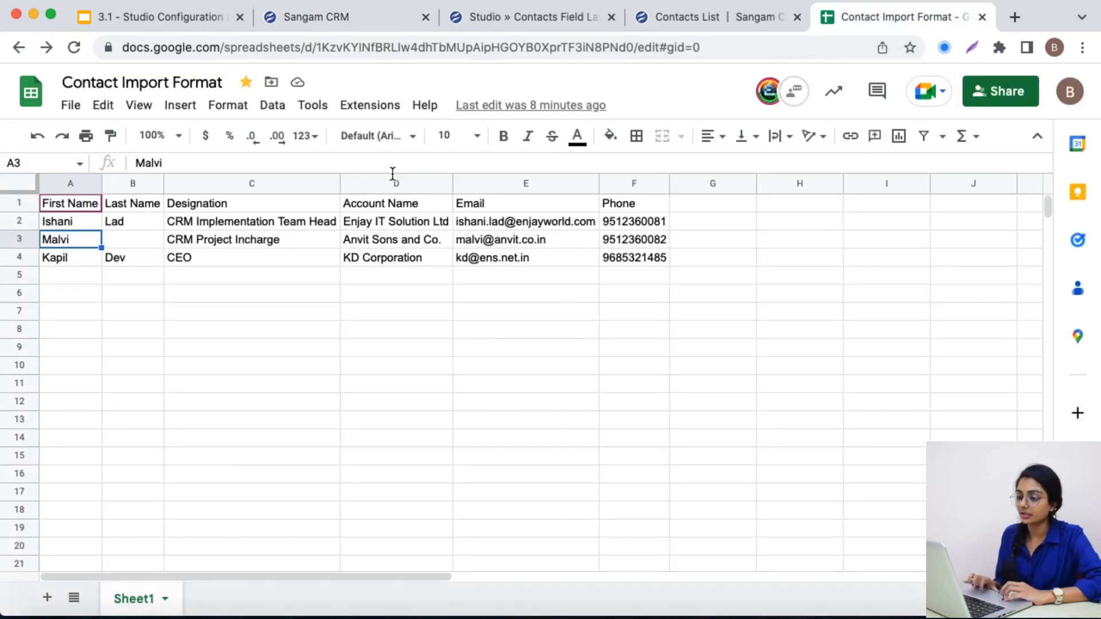
{"action": "left_click", "coordinate": [143, 245]}
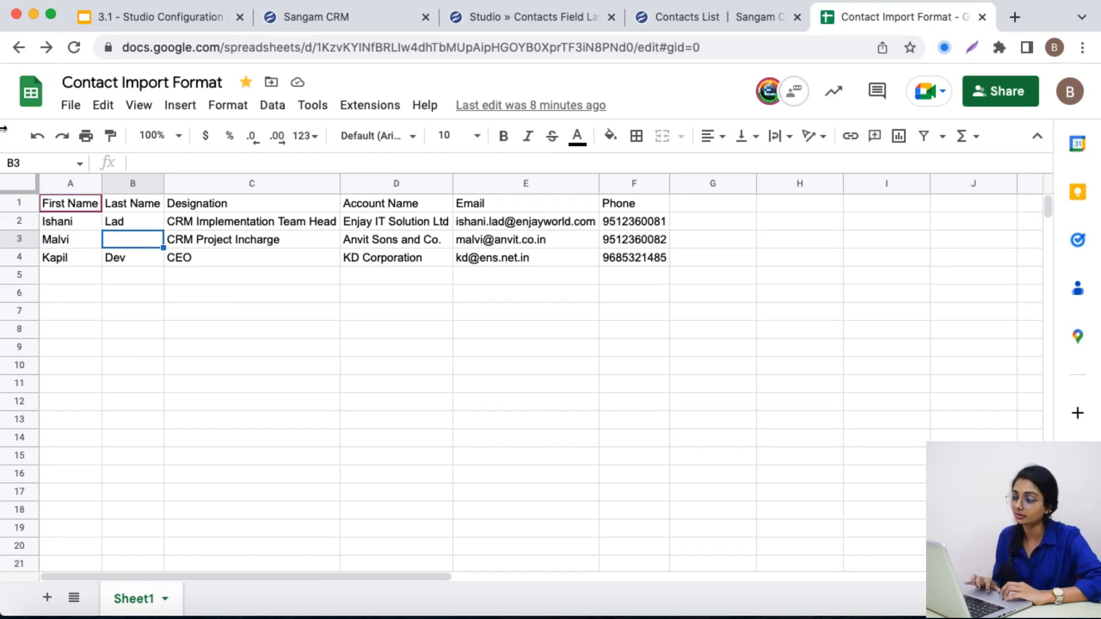
{"action": "left_click", "coordinate": [304, 15]}
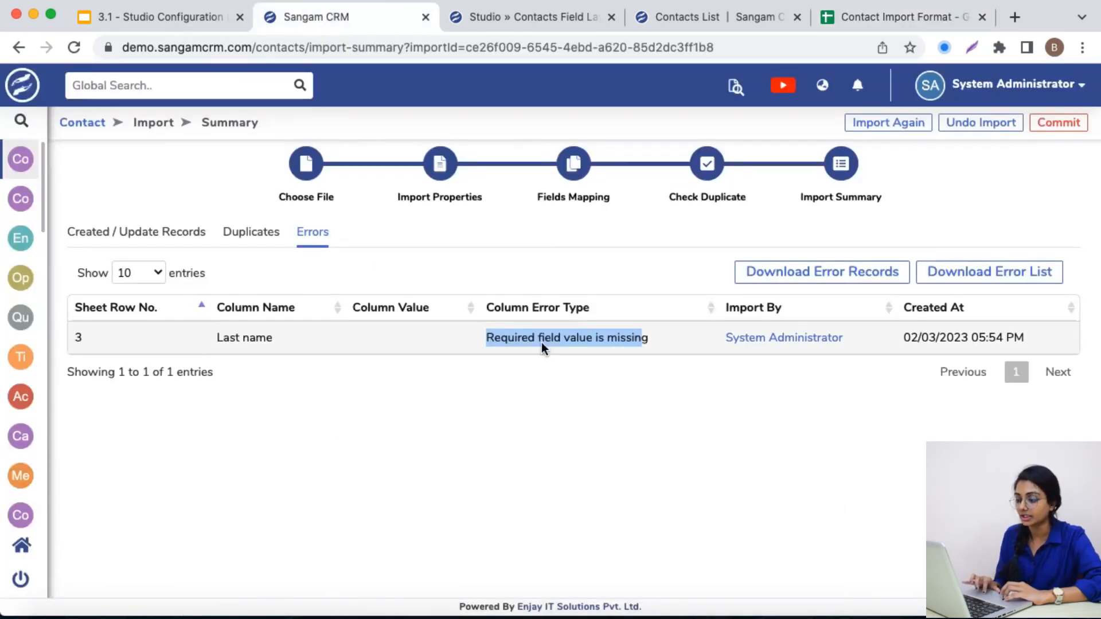
{"action": "left_click_drag", "start_coordinate": [156, 333], "coordinate": [397, 351]}
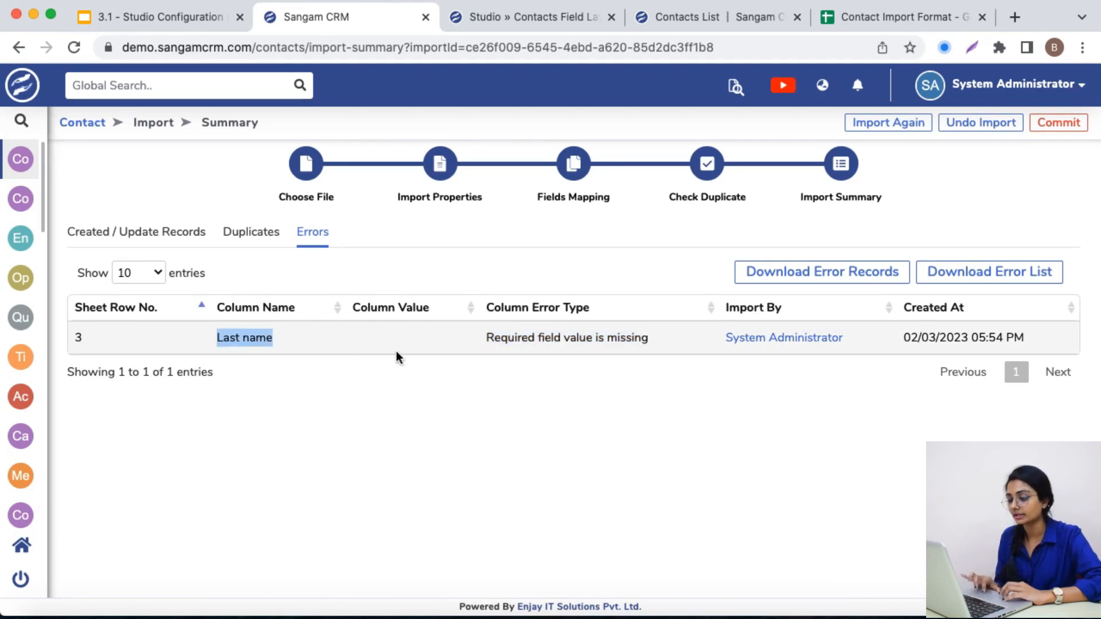